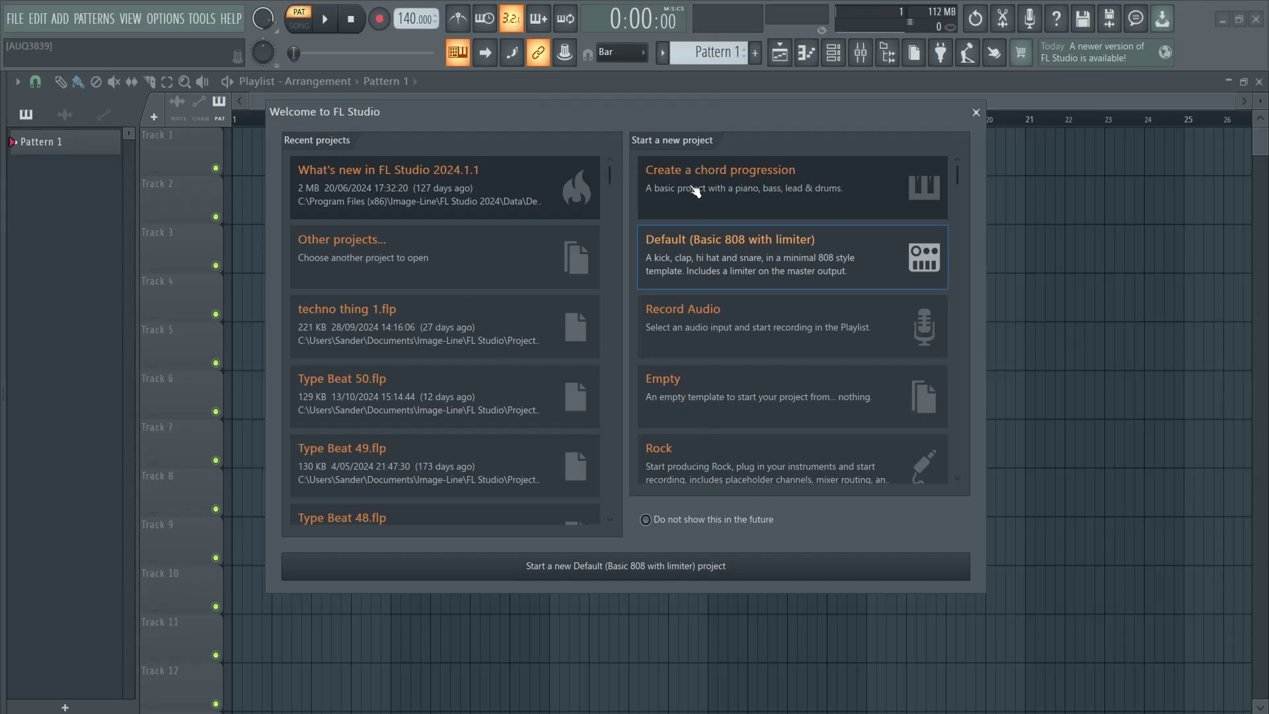
Start a new project from the "Create a chord progression" template and play the generated chords
click(747, 180)
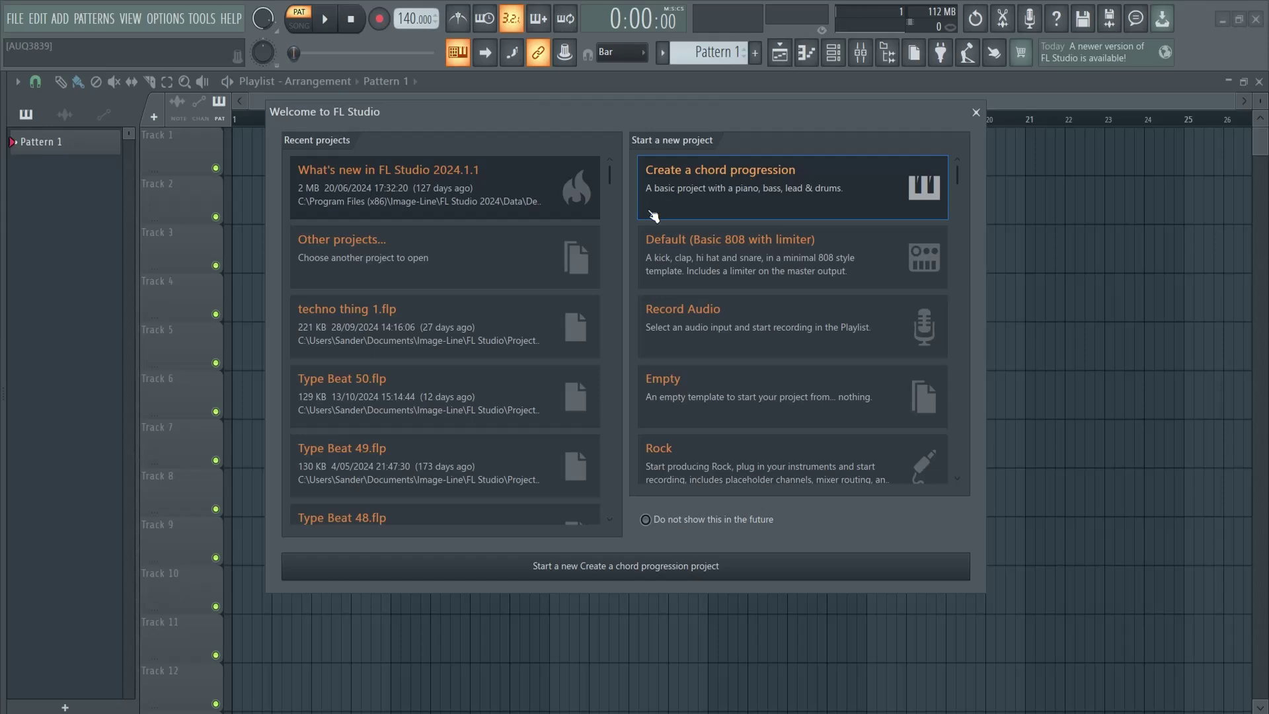
click(576, 579)
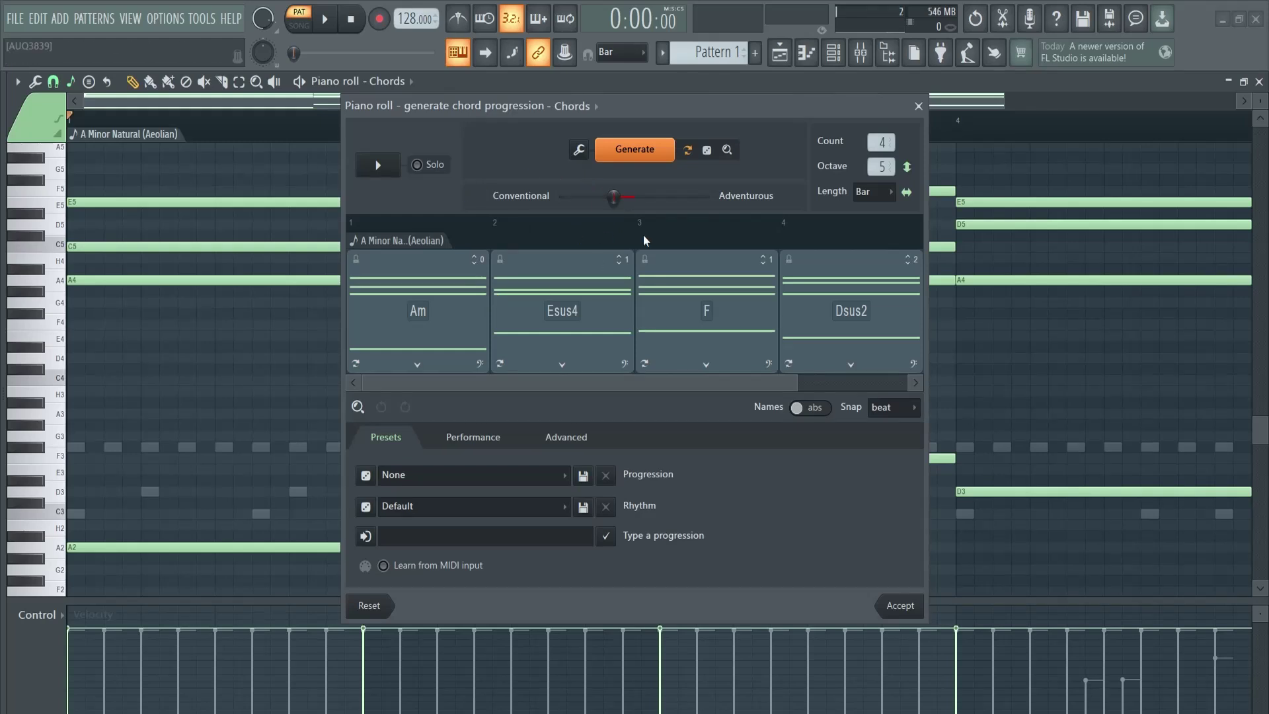
key(space)
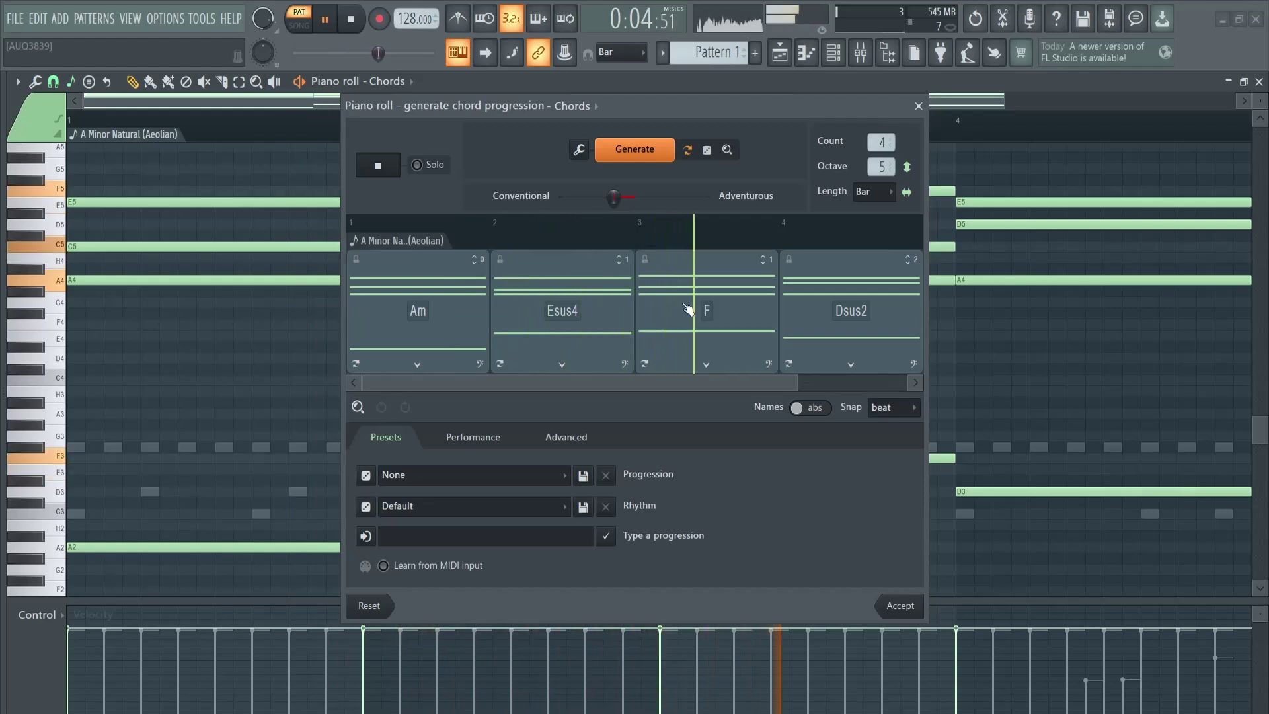
key(space)
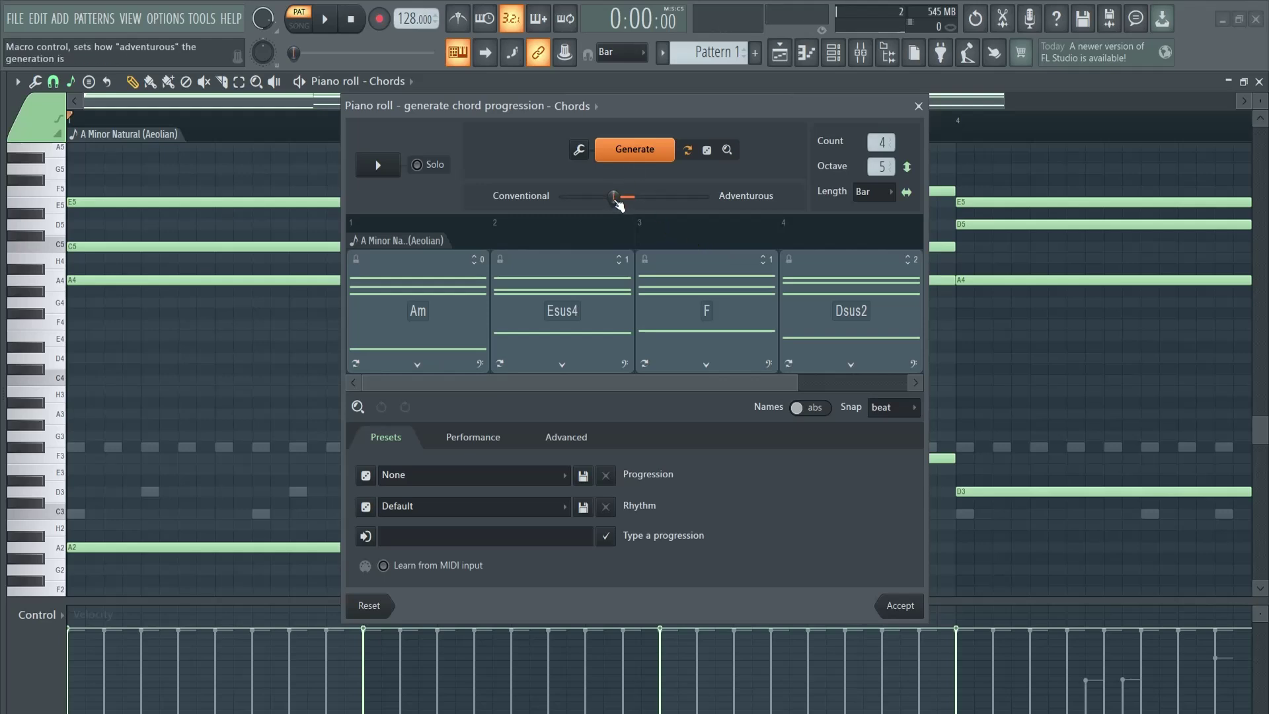
Shift the chord generator slightly toward Conventional and set its scale to C Minor Natural (Aeolian)
drag(638, 200, 606, 202)
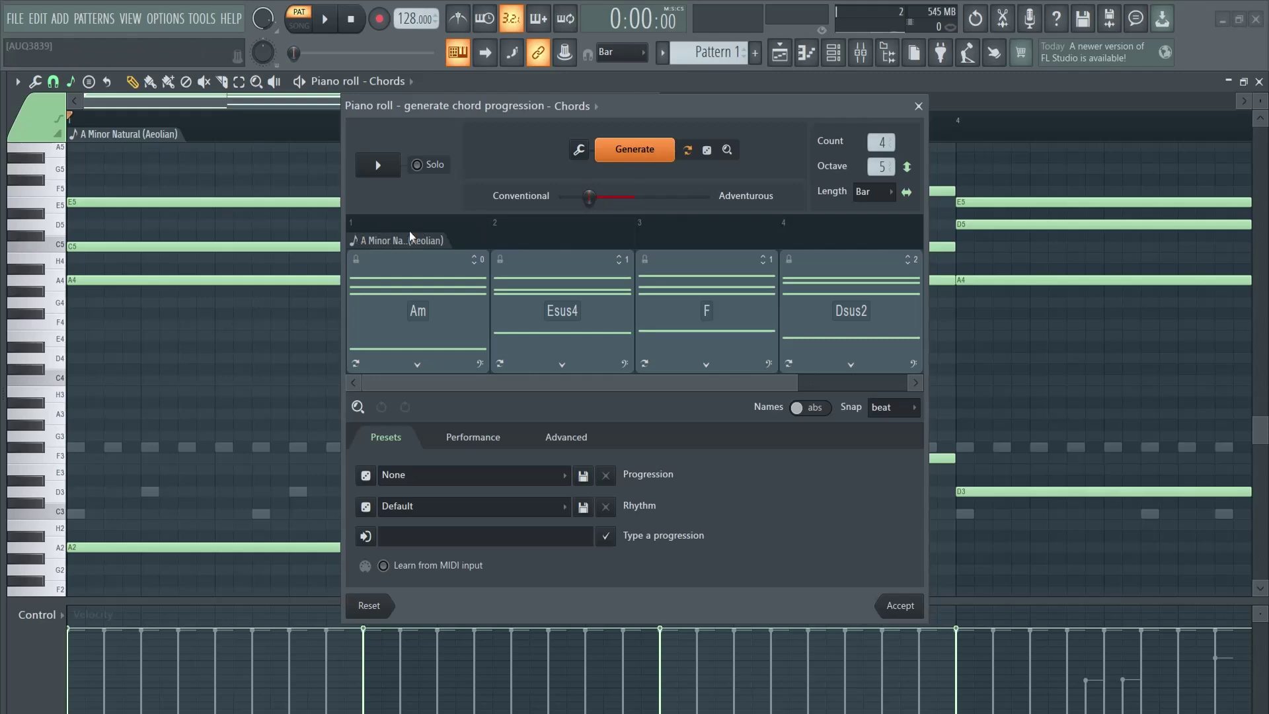
click(359, 239)
mouse_move(391, 251)
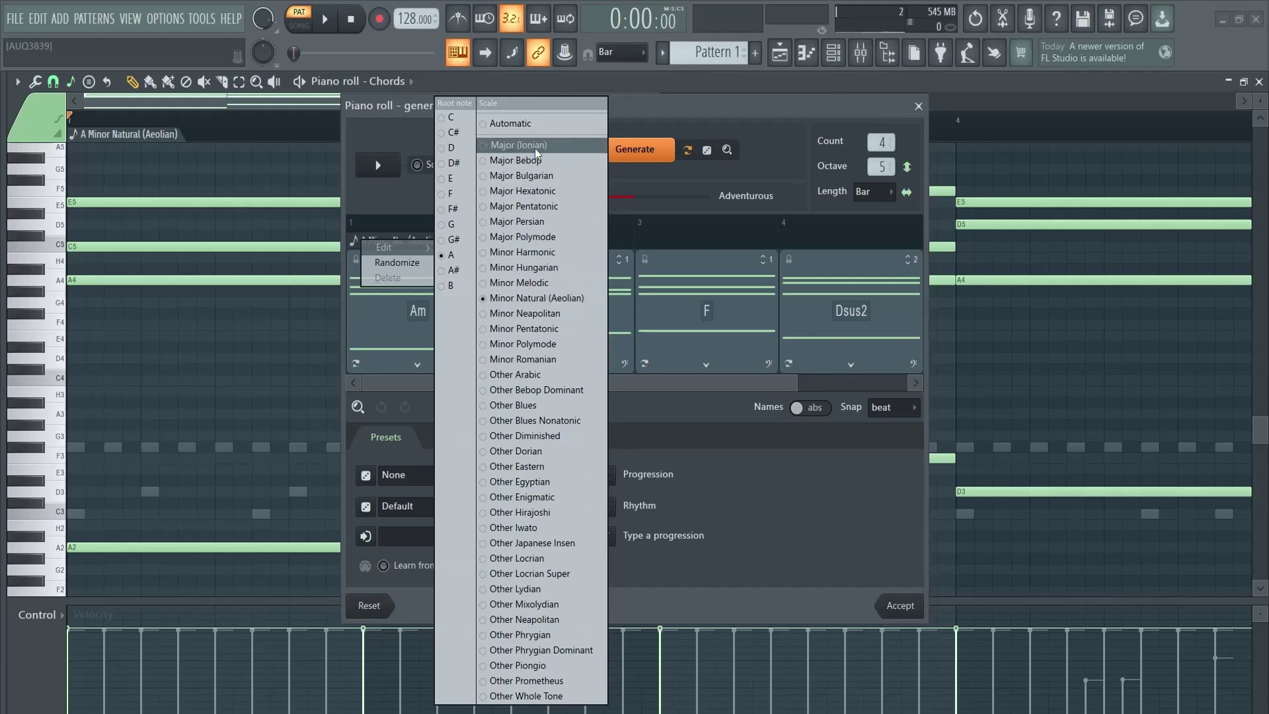
click(558, 146)
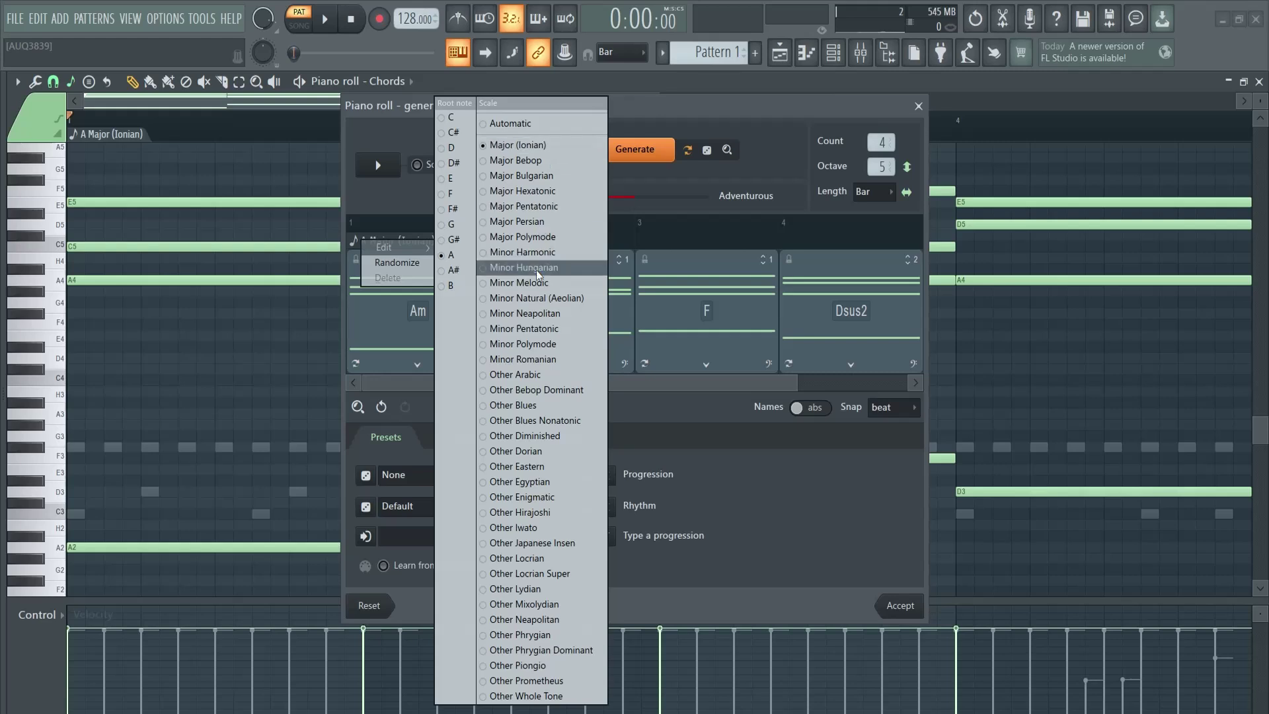
click(535, 298)
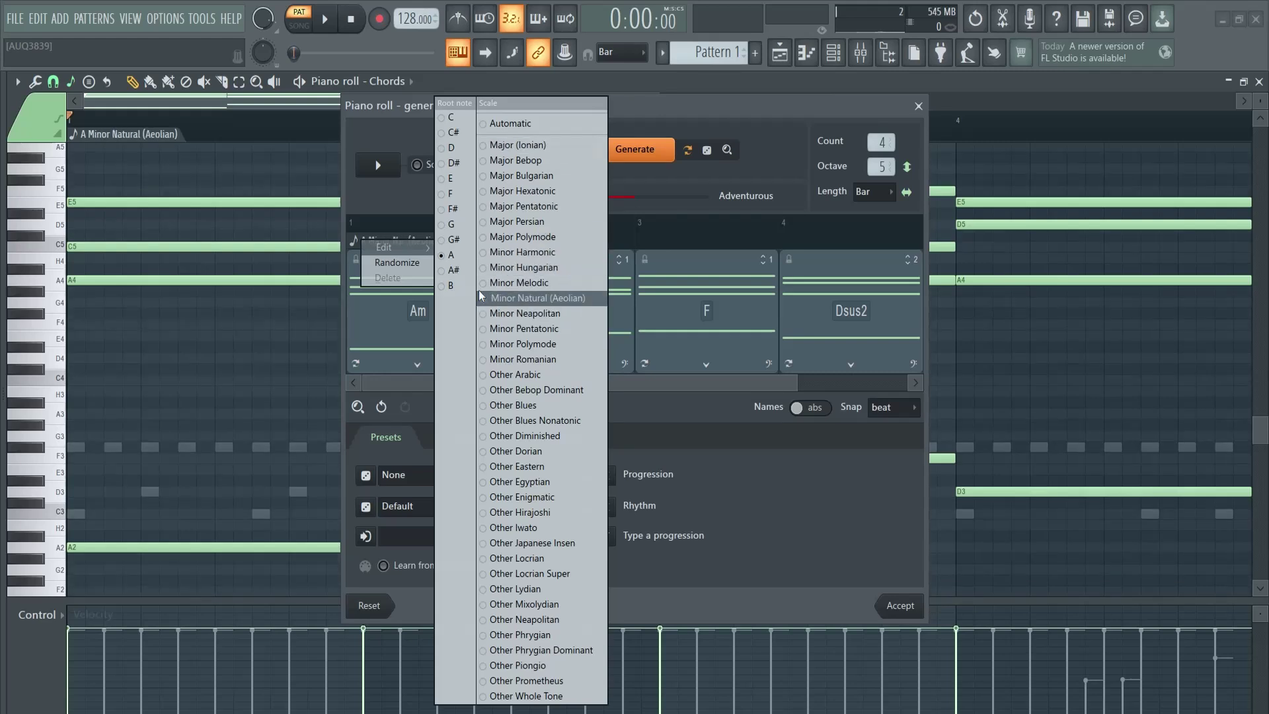
click(445, 117)
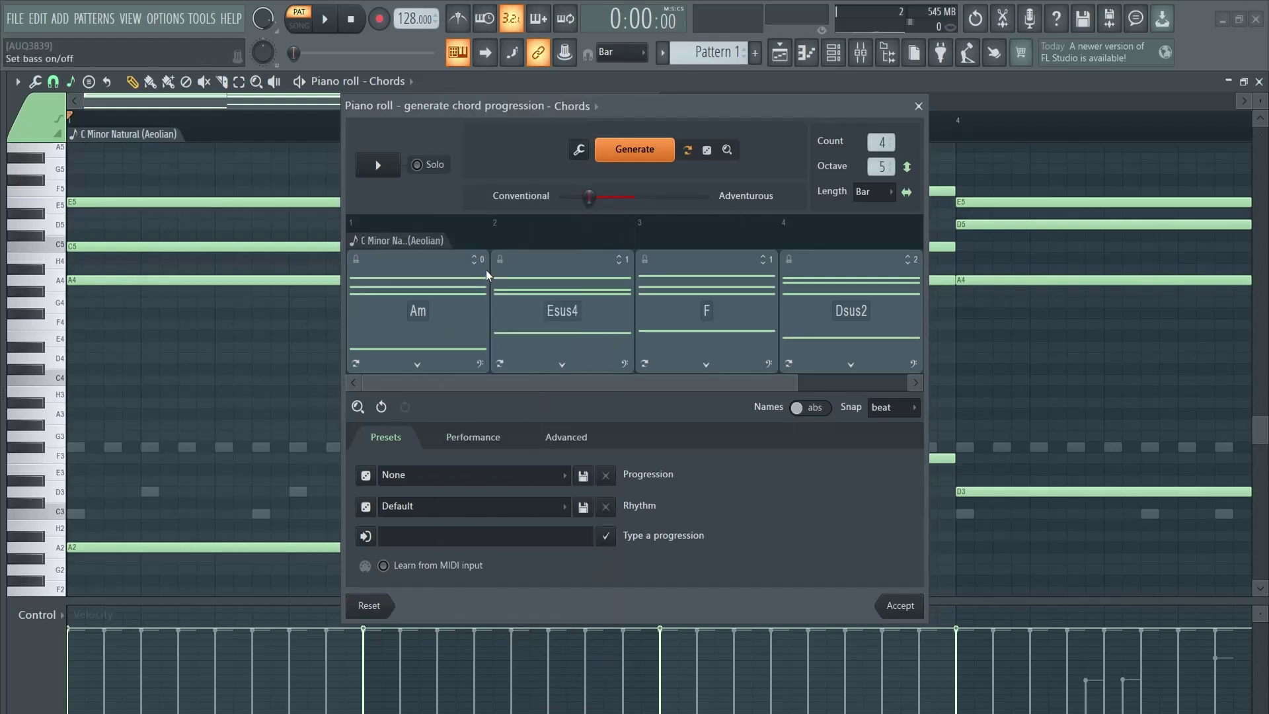
Generate a new set of chords for the whole progression twice, and play the second result
click(637, 150)
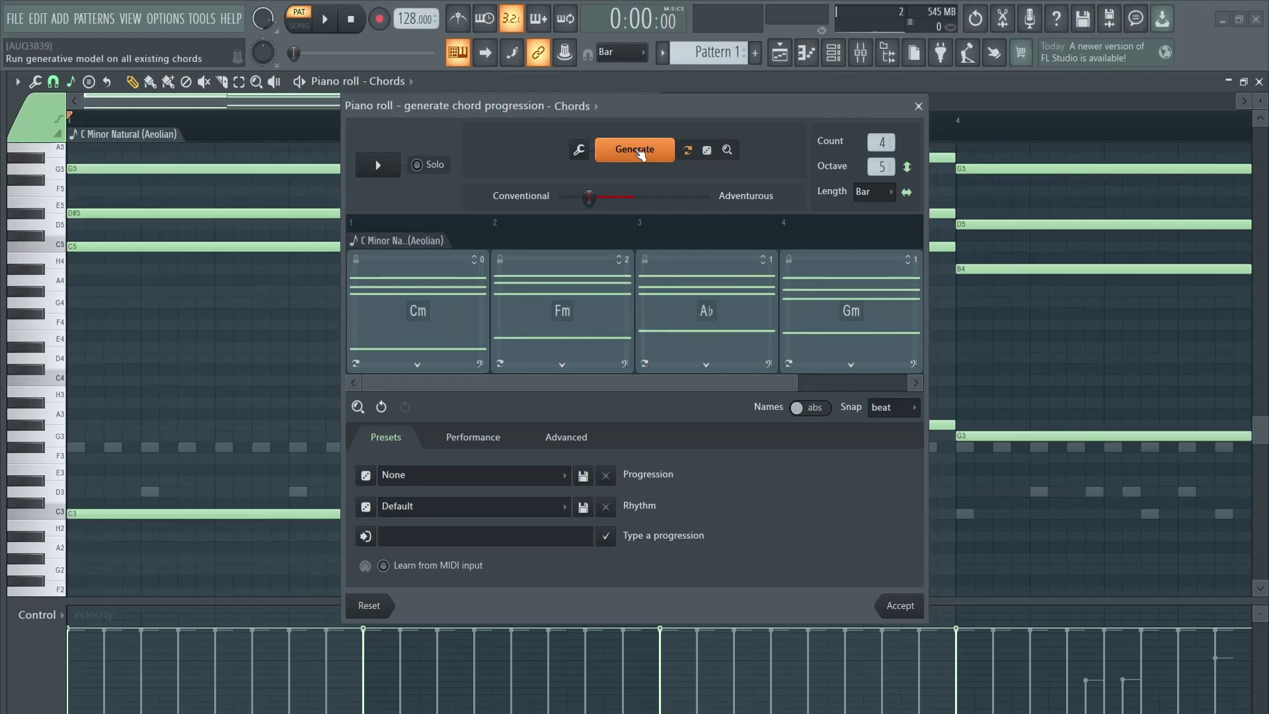
click(602, 141)
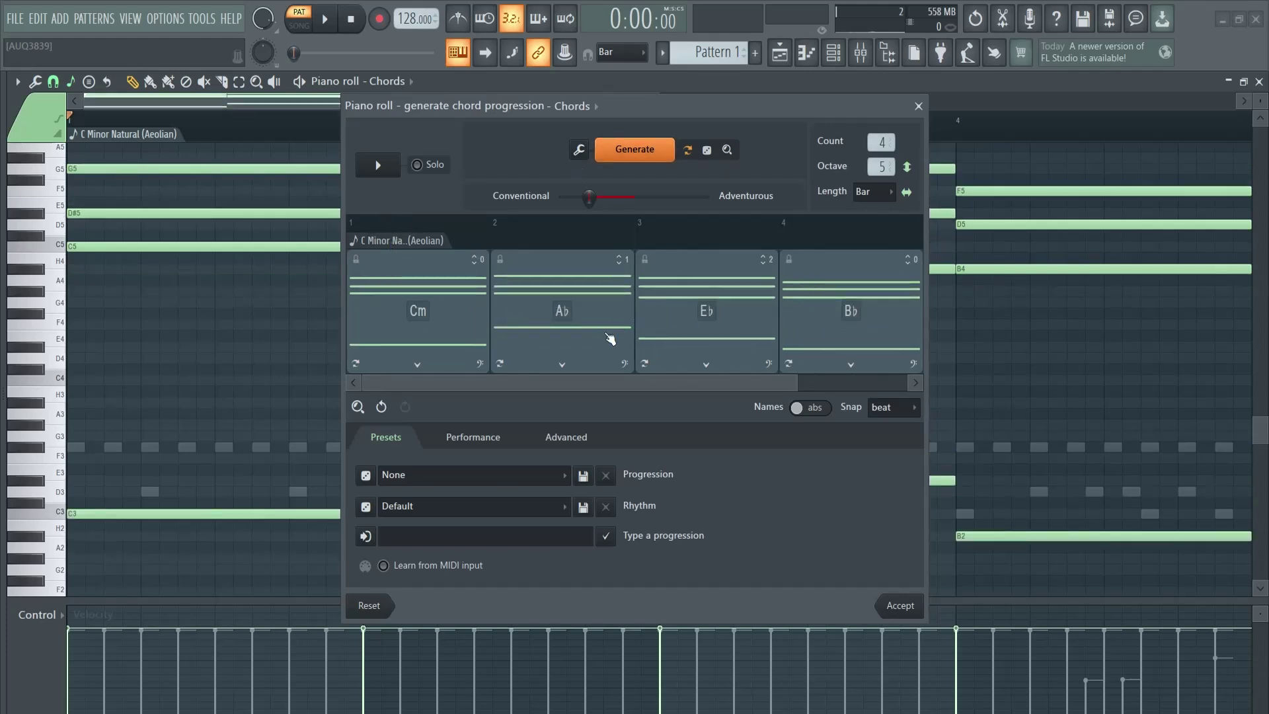
key(space)
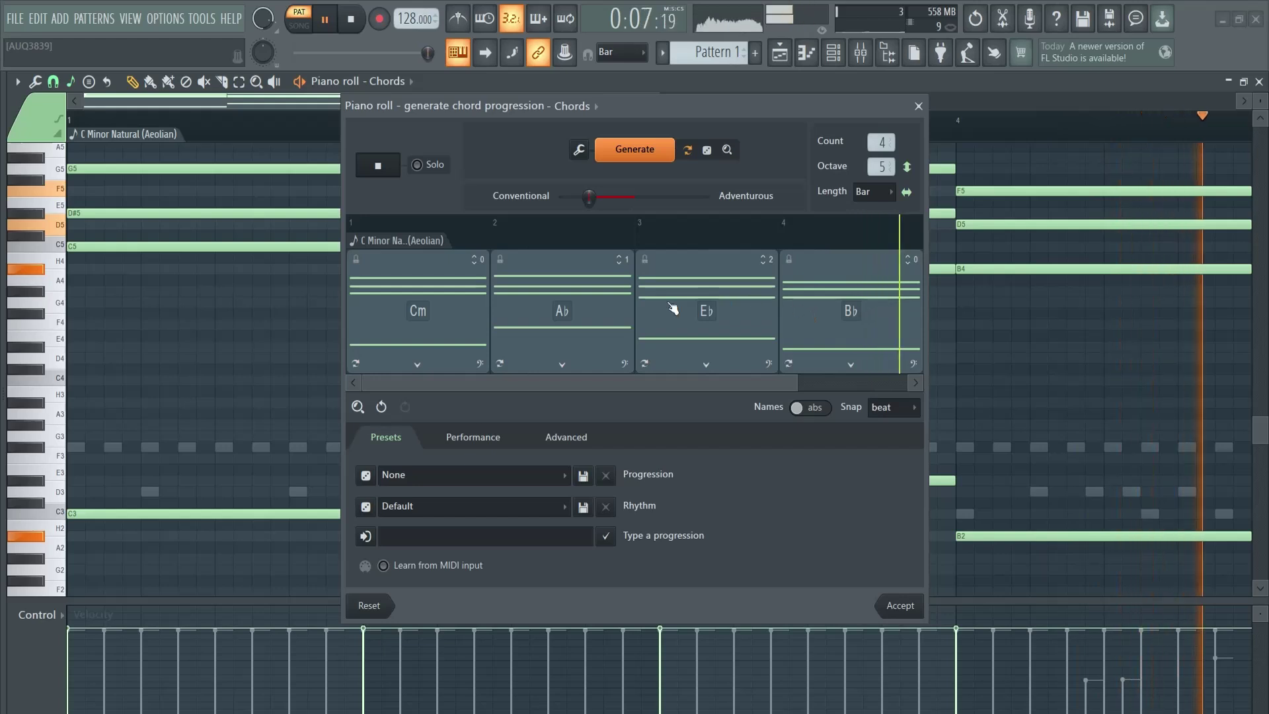
key(space)
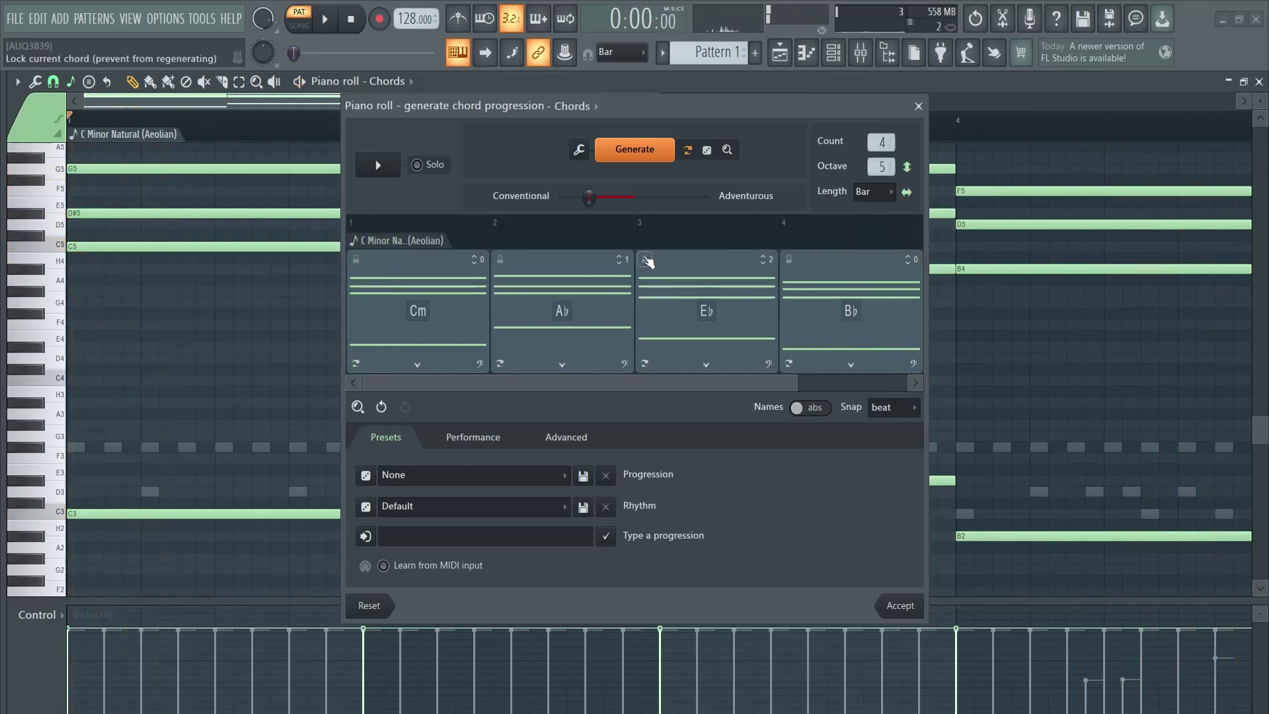
Lock the first, second and fourth chords, regenerate only the third chord, and start playing the progression
click(356, 260)
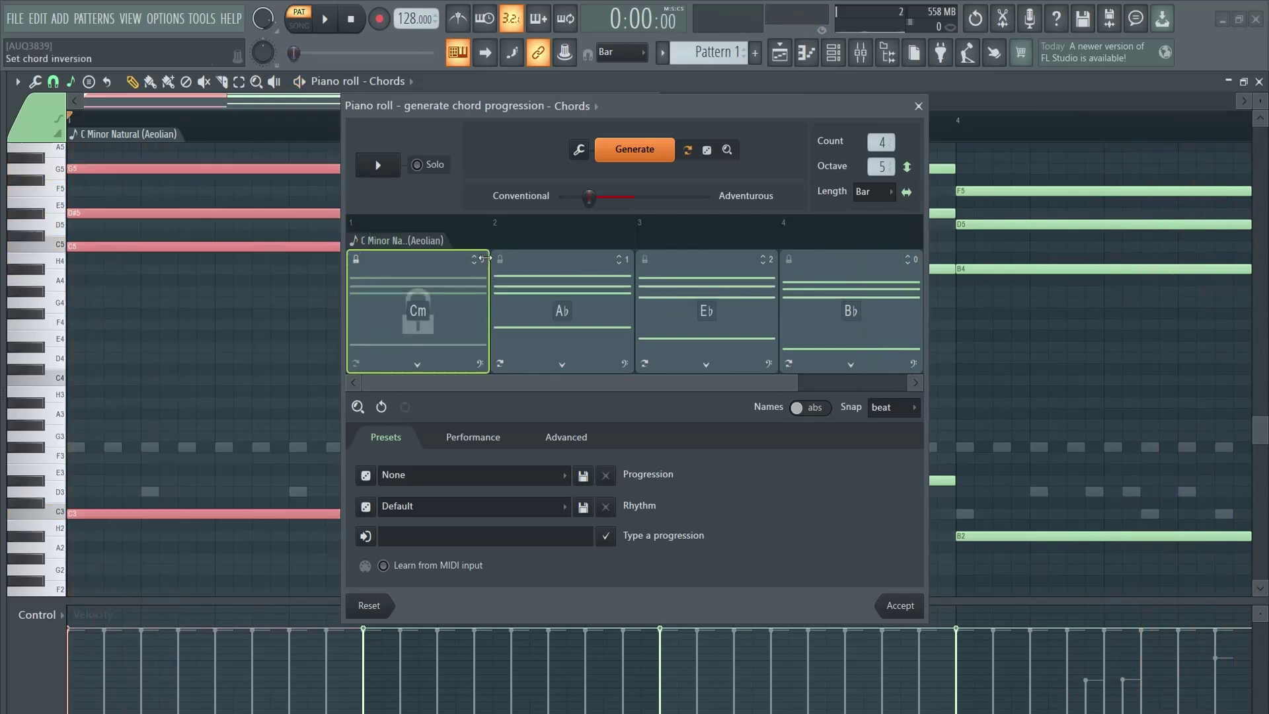
click(500, 260)
click(788, 260)
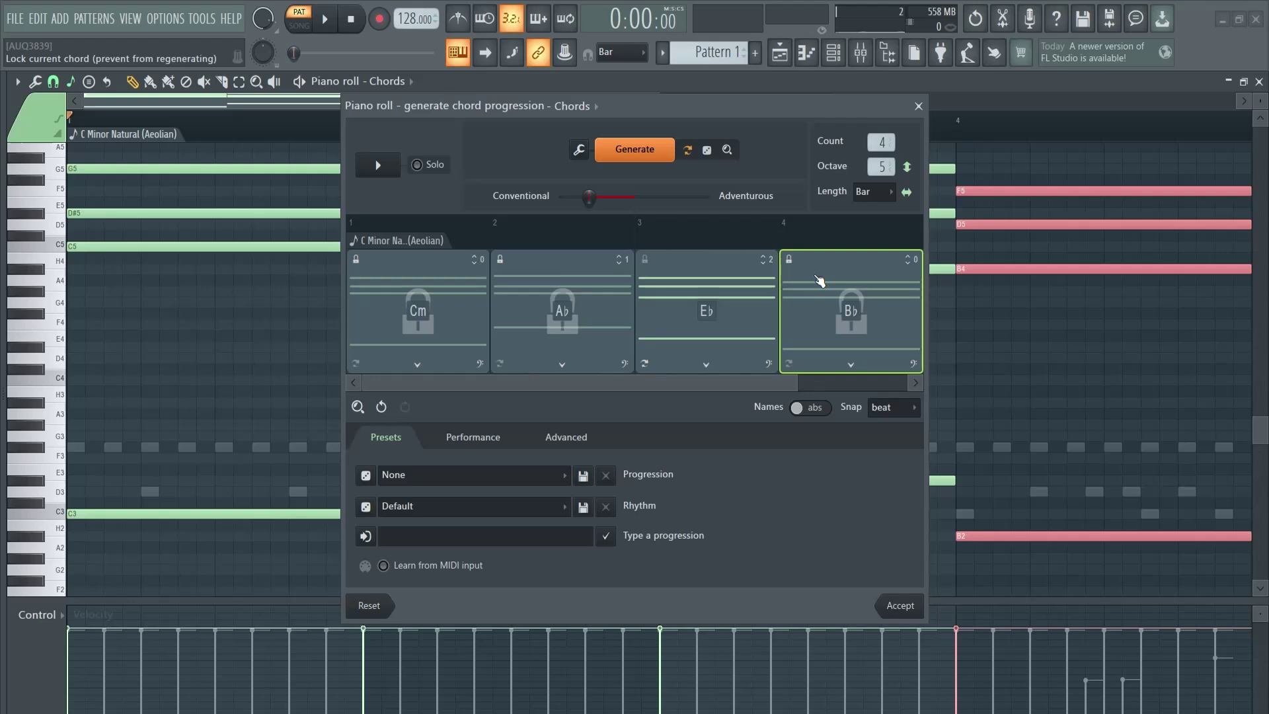
click(645, 362)
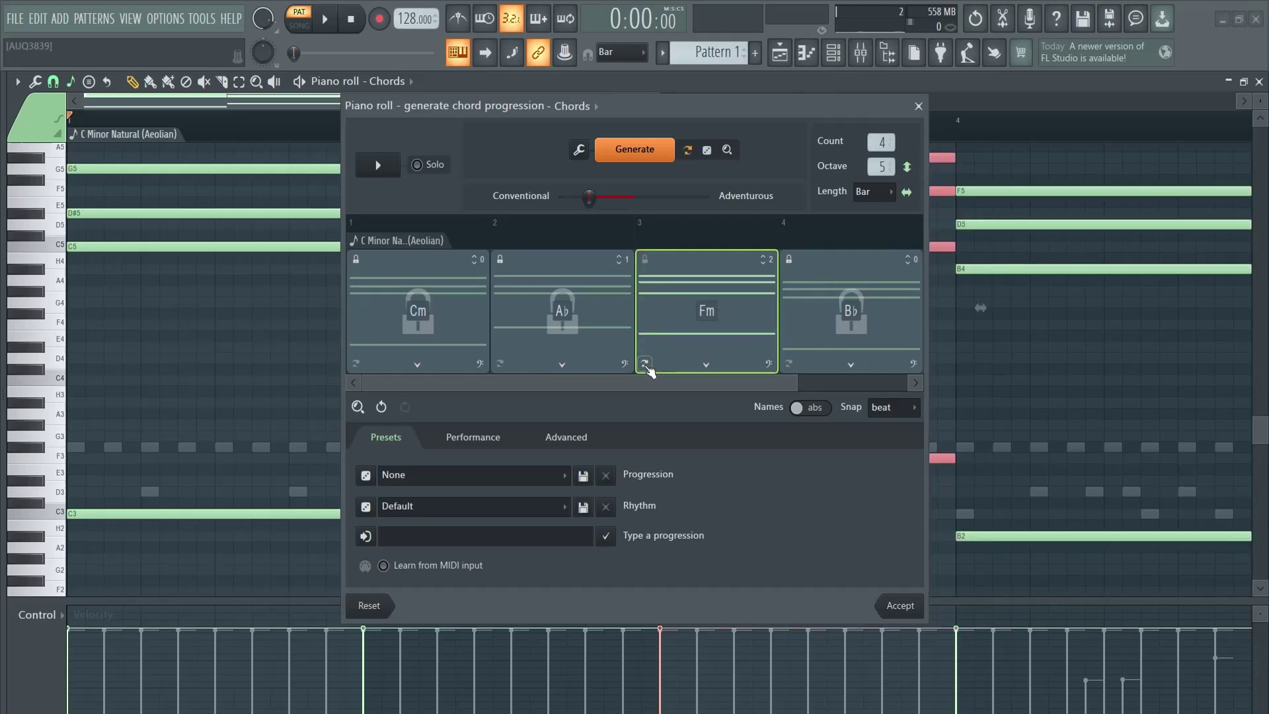
key(space)
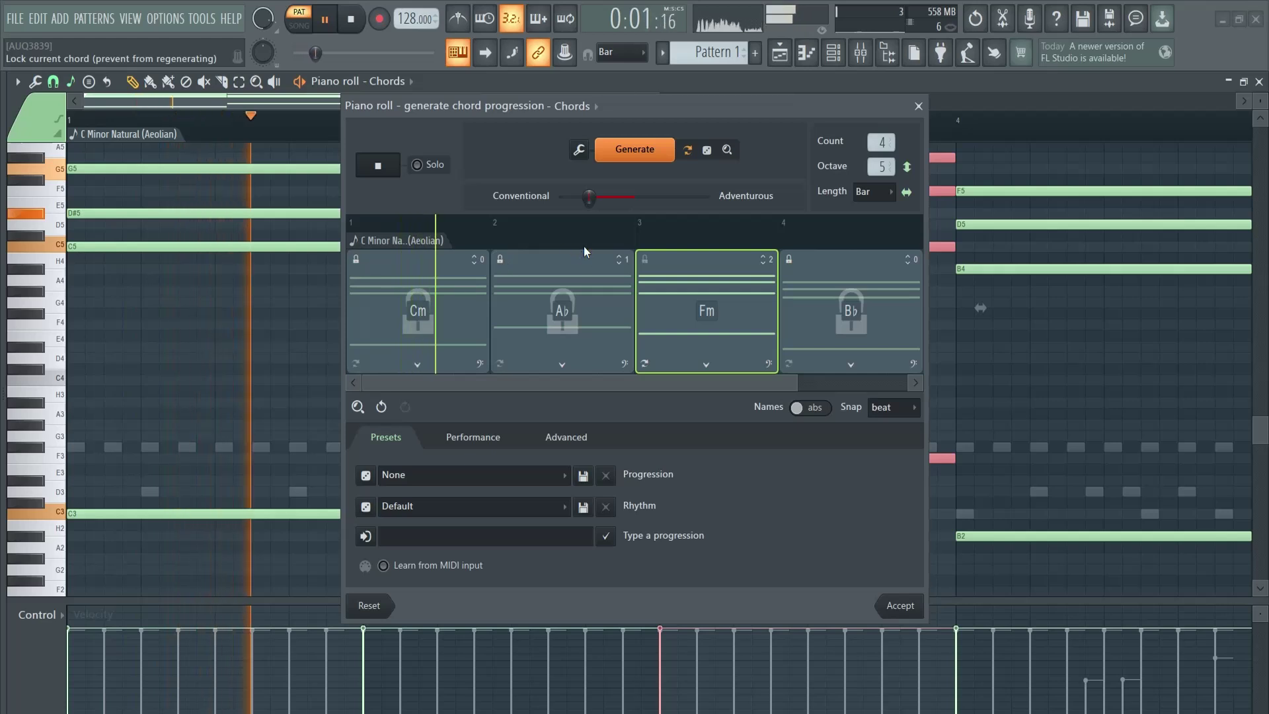
Unlock the first, second and fourth chords during playback, and stop the playback
click(500, 259)
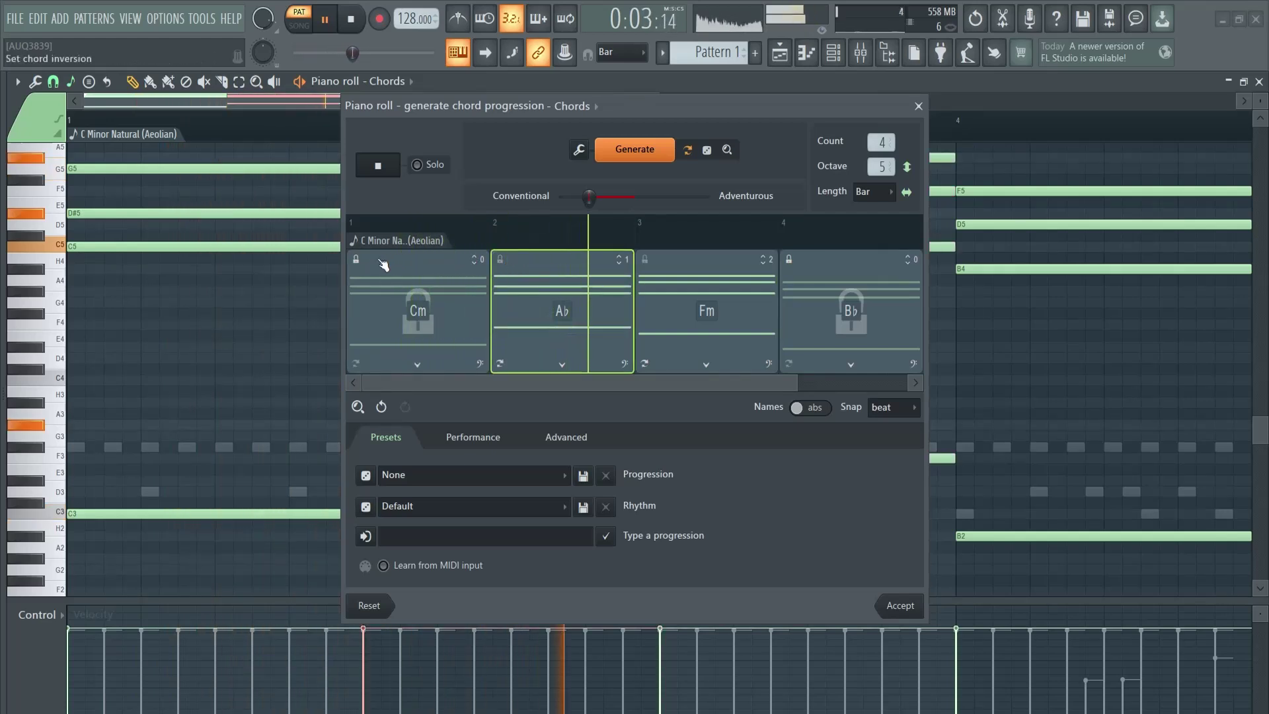
click(357, 260)
click(789, 260)
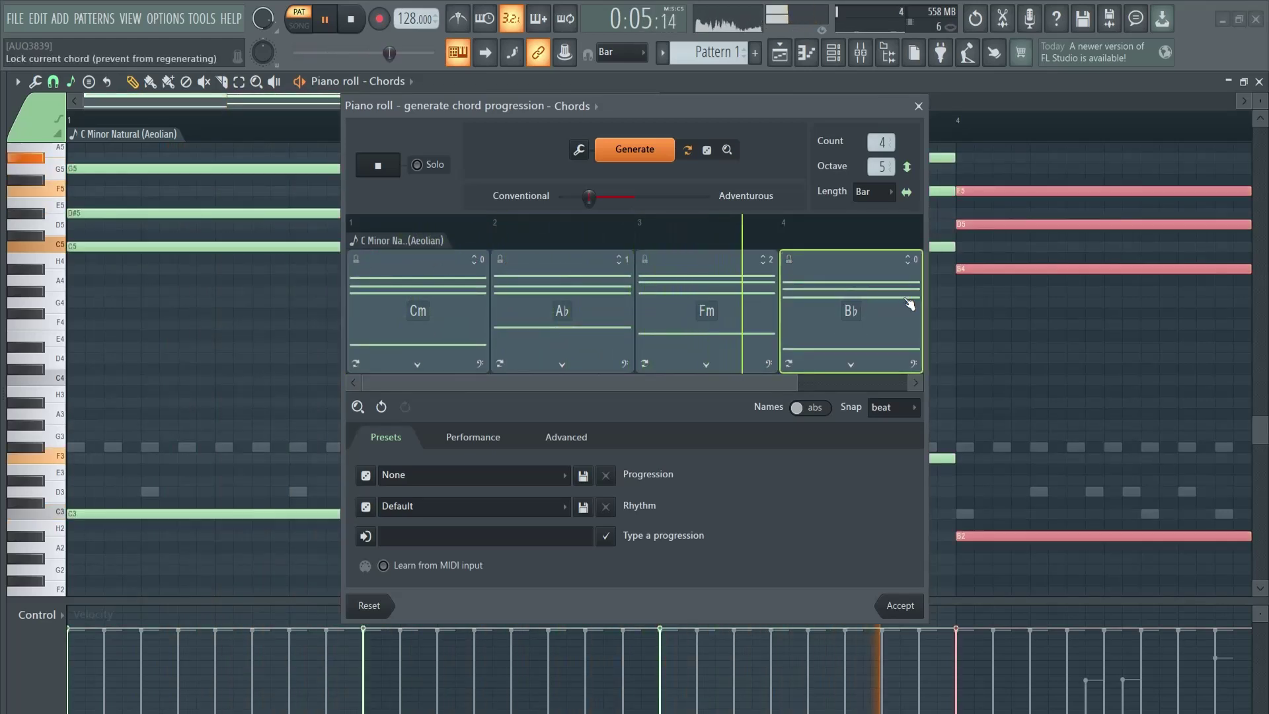
key(space)
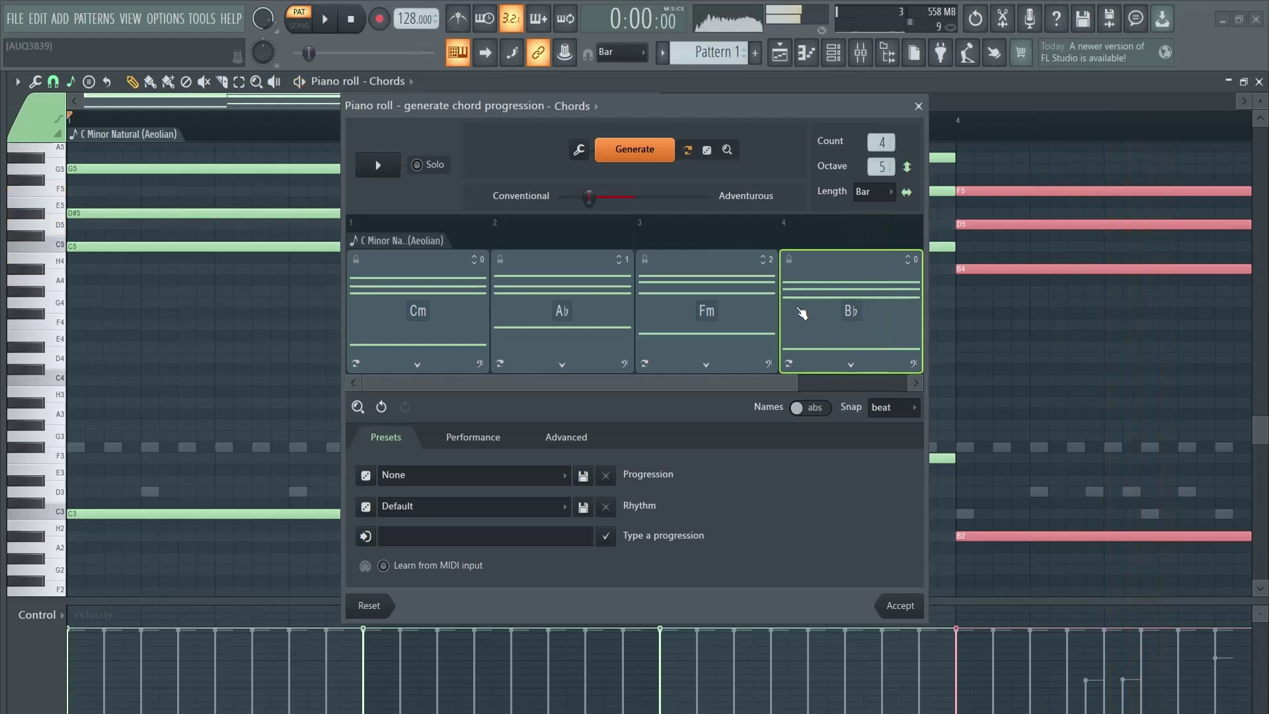
Regenerate the fourth chord of the progression and play the chords to check it
click(789, 363)
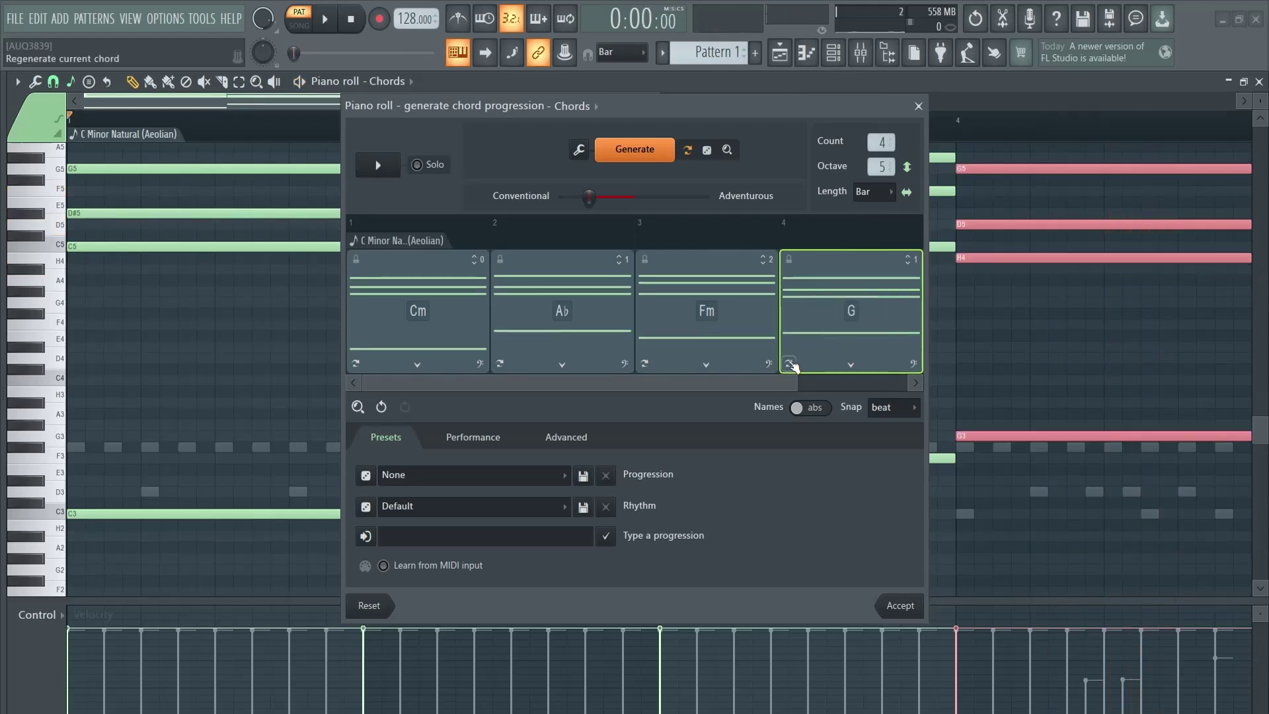
key(space)
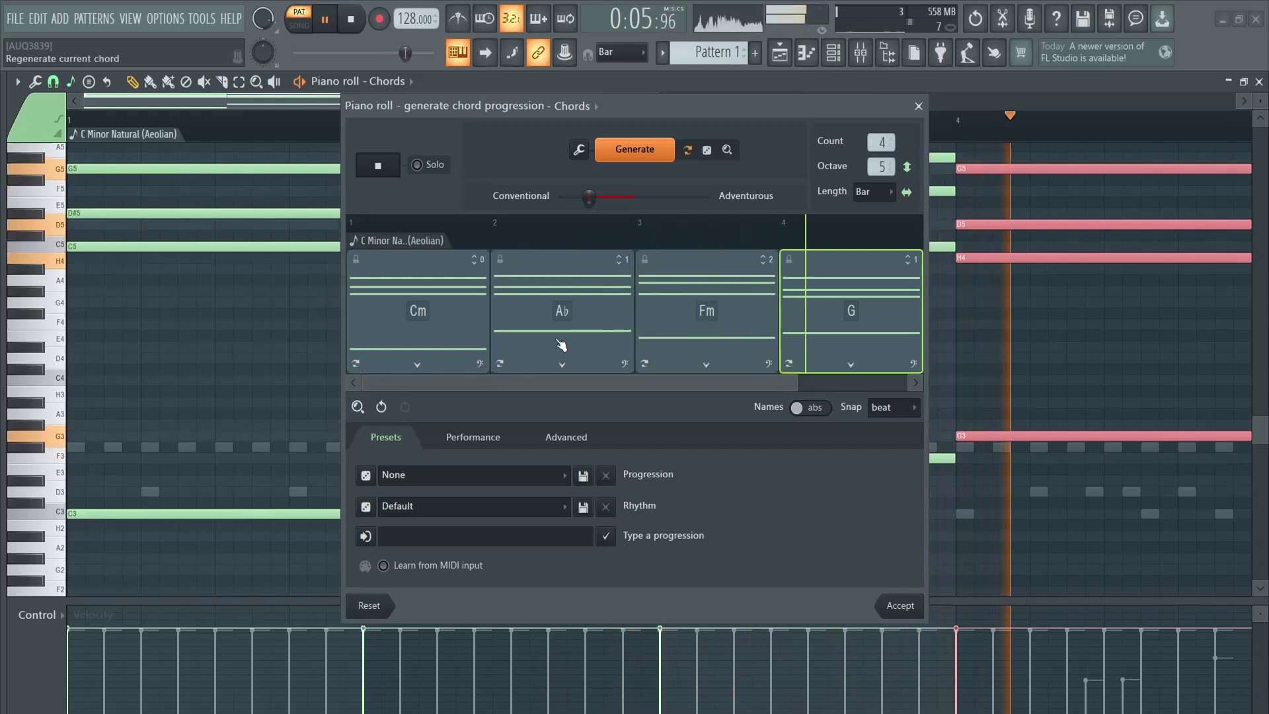
key(space)
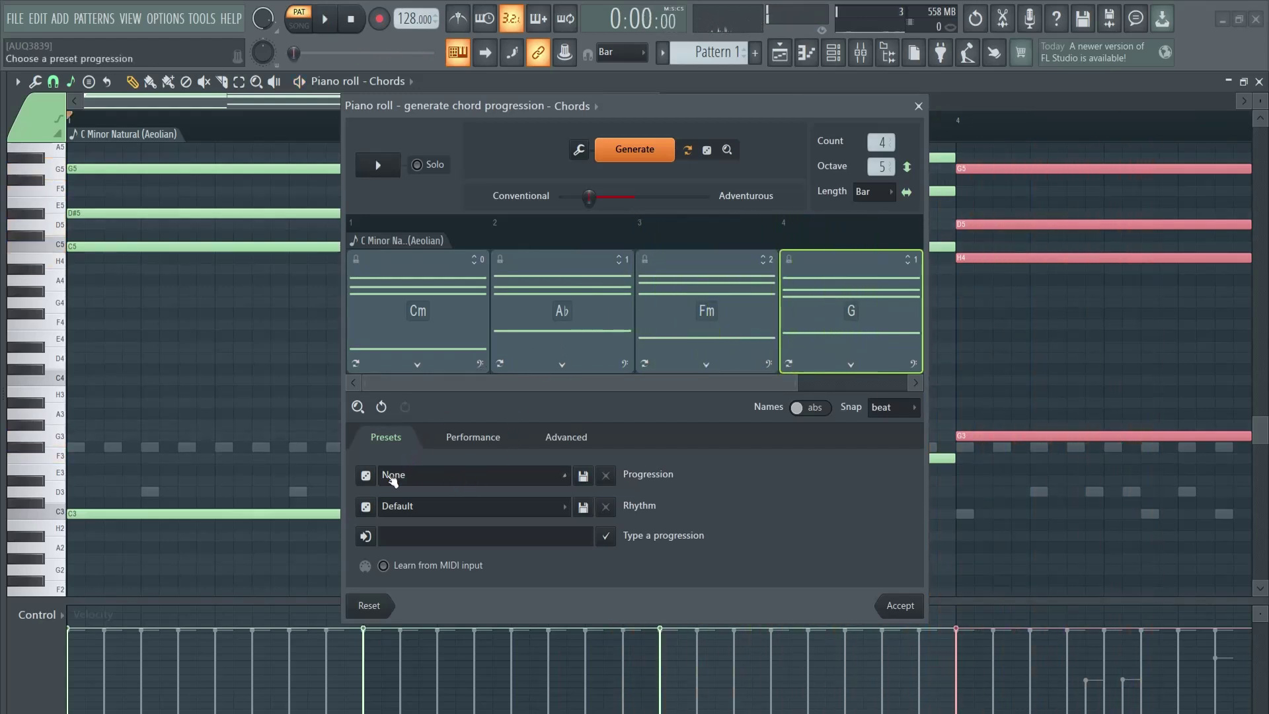
Apply the Shuffle 1 rhythm preset to the chord progression and listen to it
click(555, 509)
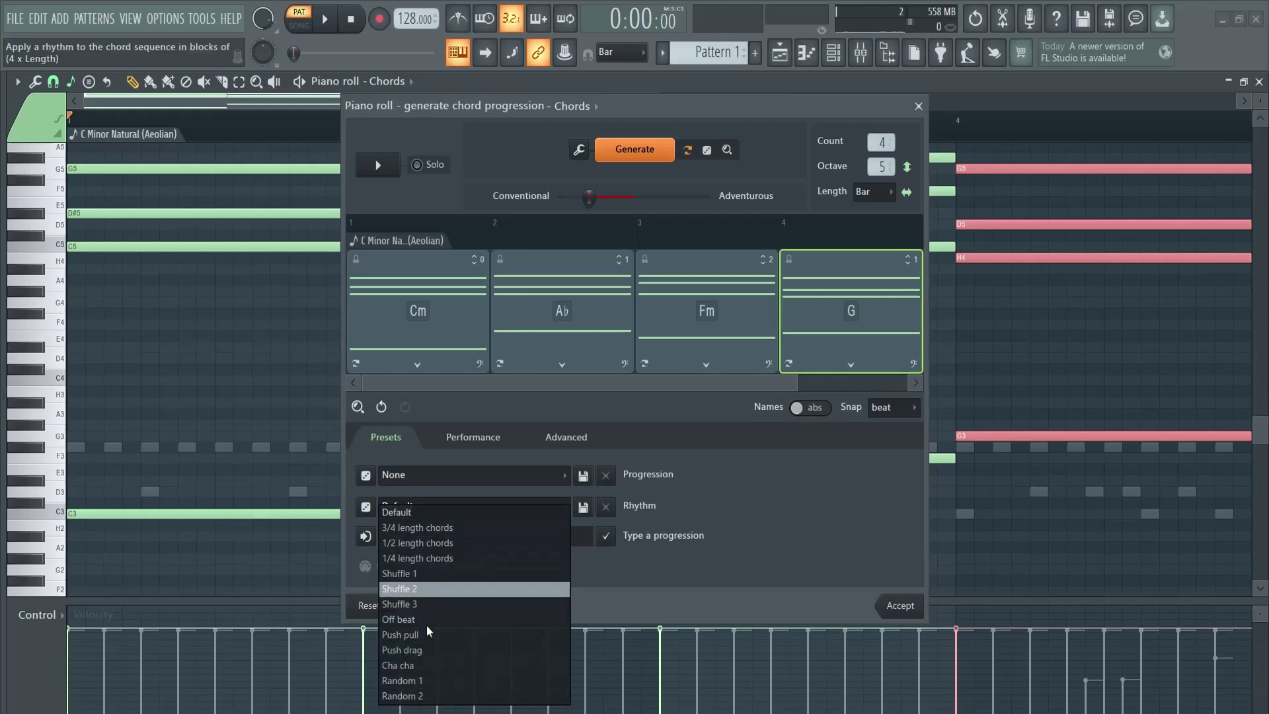
click(435, 575)
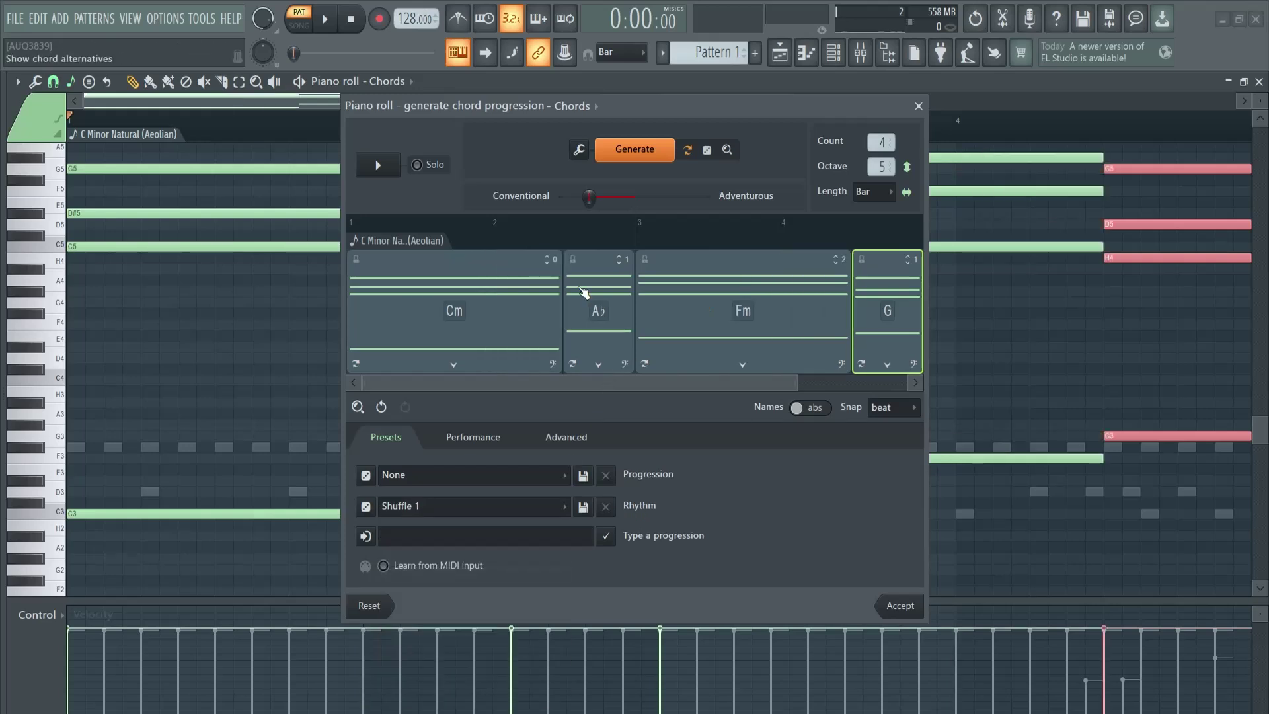
click(433, 321)
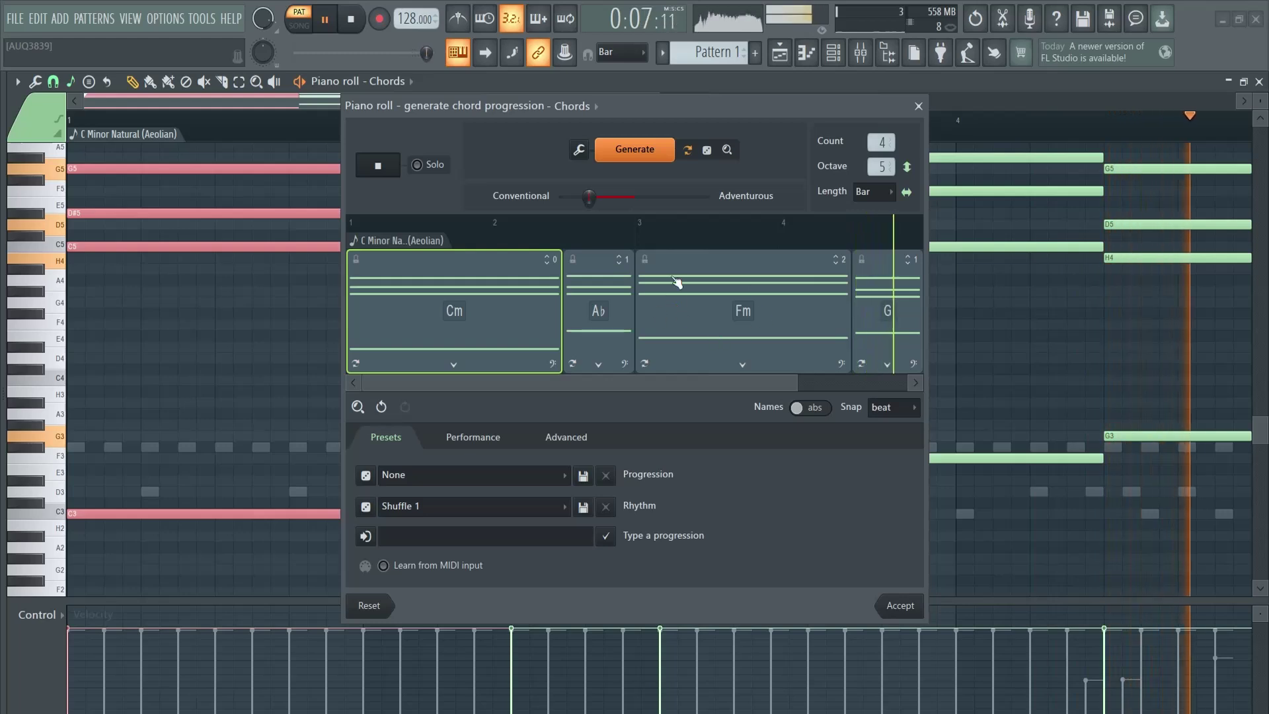
key(space)
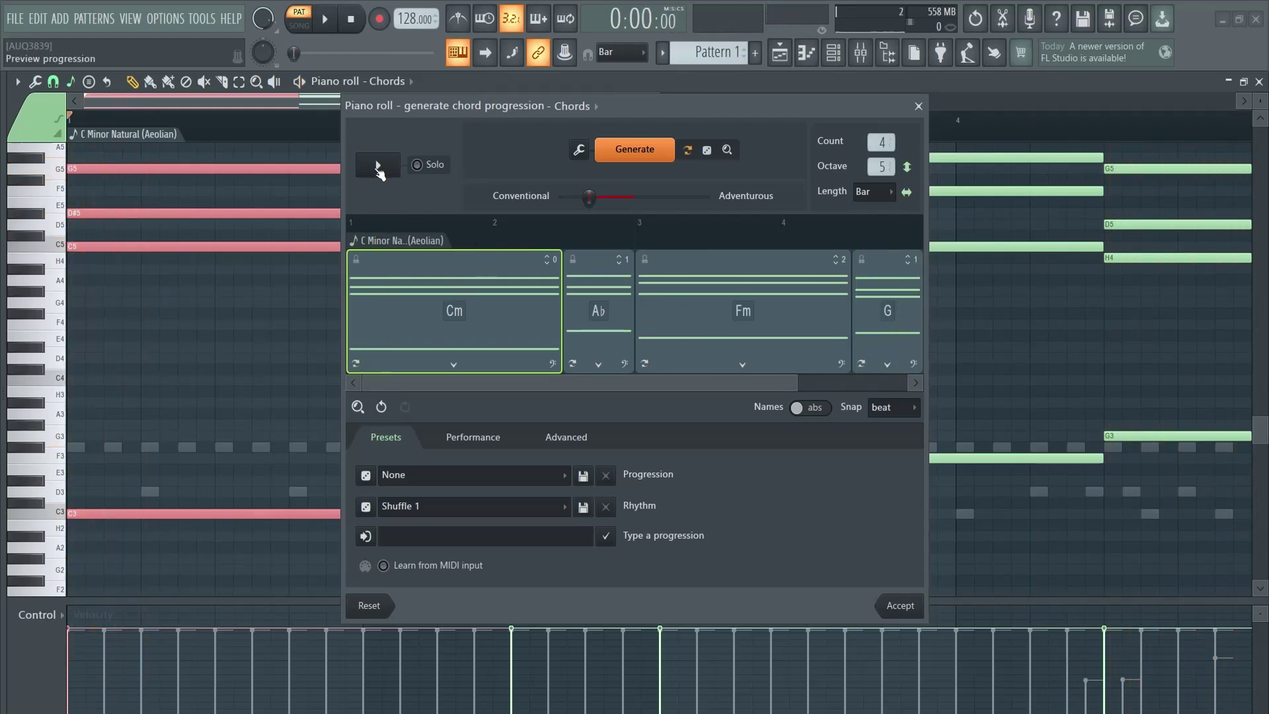
Accept the chord progression into the piano roll, switch playback to Song mode, and deselect the notes
click(896, 611)
key(l)
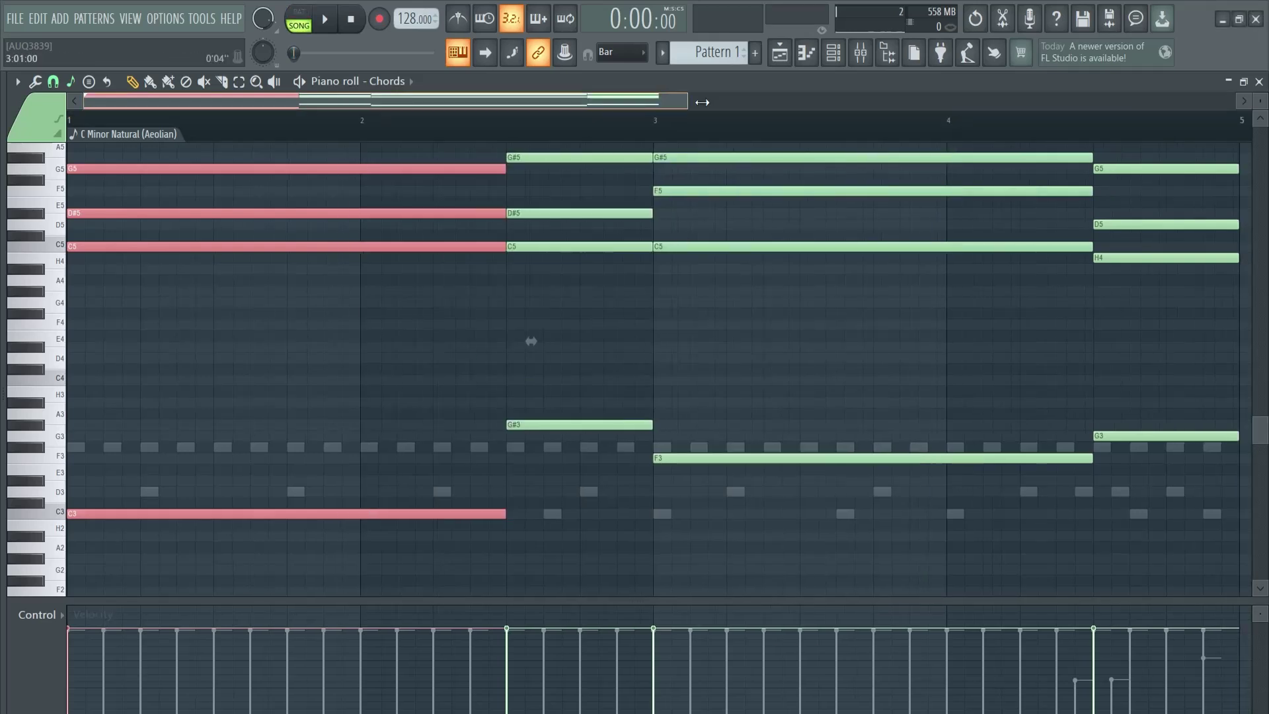
drag(702, 102, 781, 102)
scroll(623, 295, up, 2)
click(442, 434)
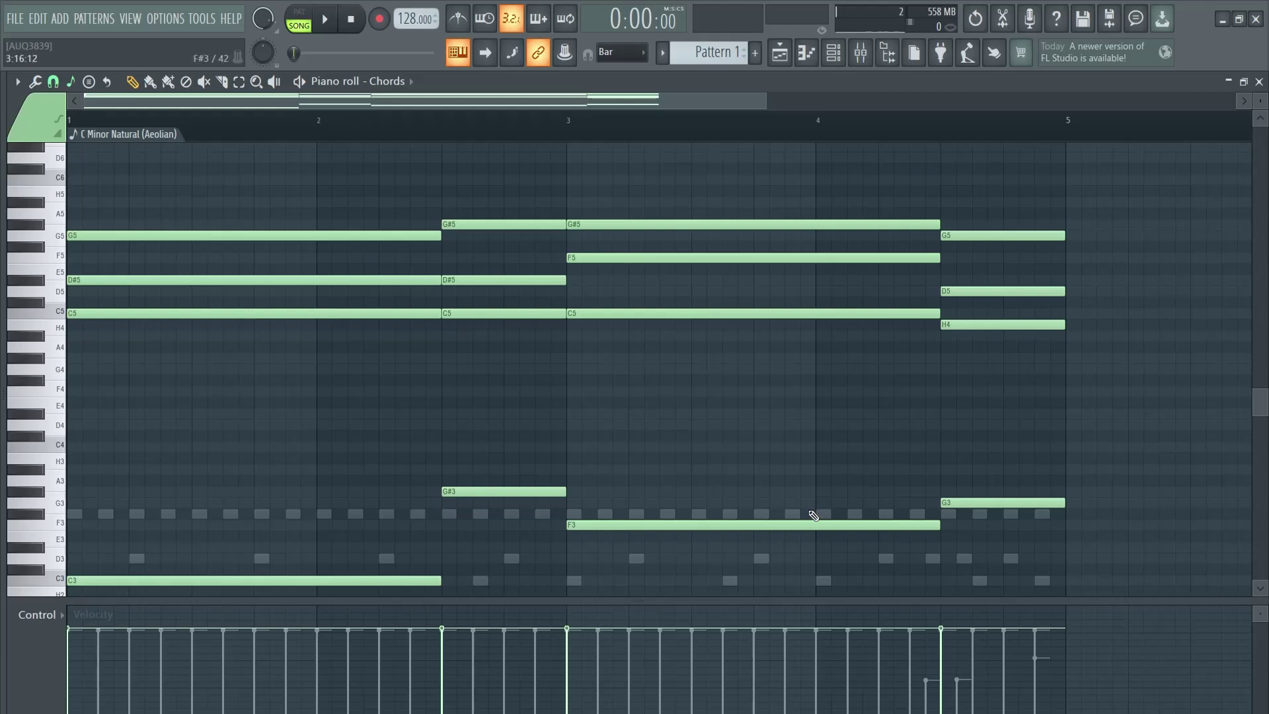
Set the piano roll's snap-to-scale to Minor Natural (Aeolian) with root note C
scroll(814, 515, up, 2)
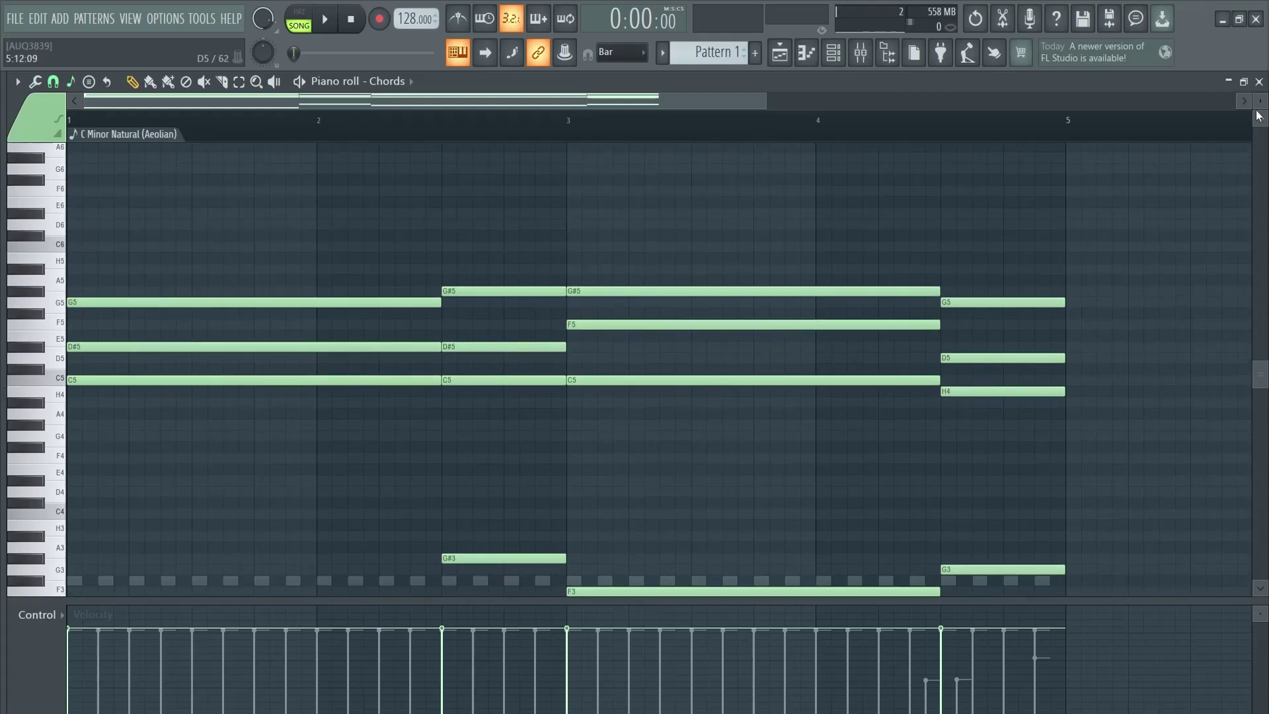
drag(33, 99, 34, 111)
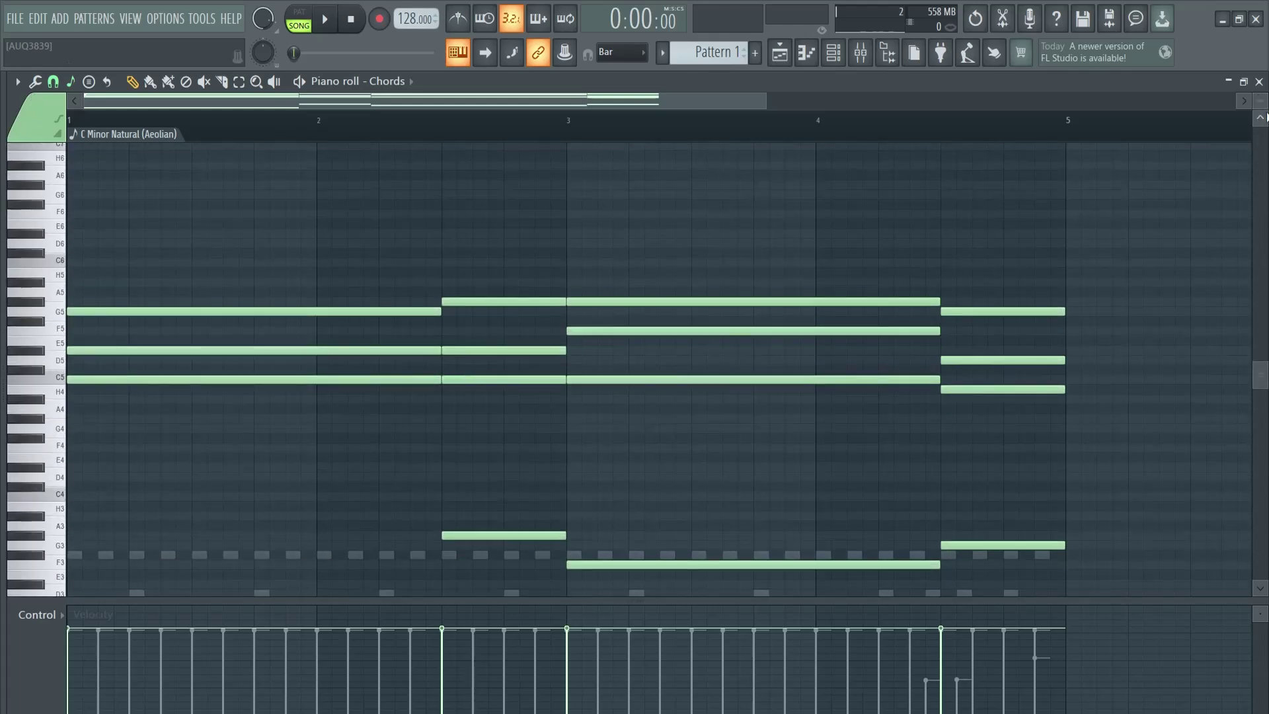
drag(761, 99, 822, 99)
scroll(529, 362, up, 4)
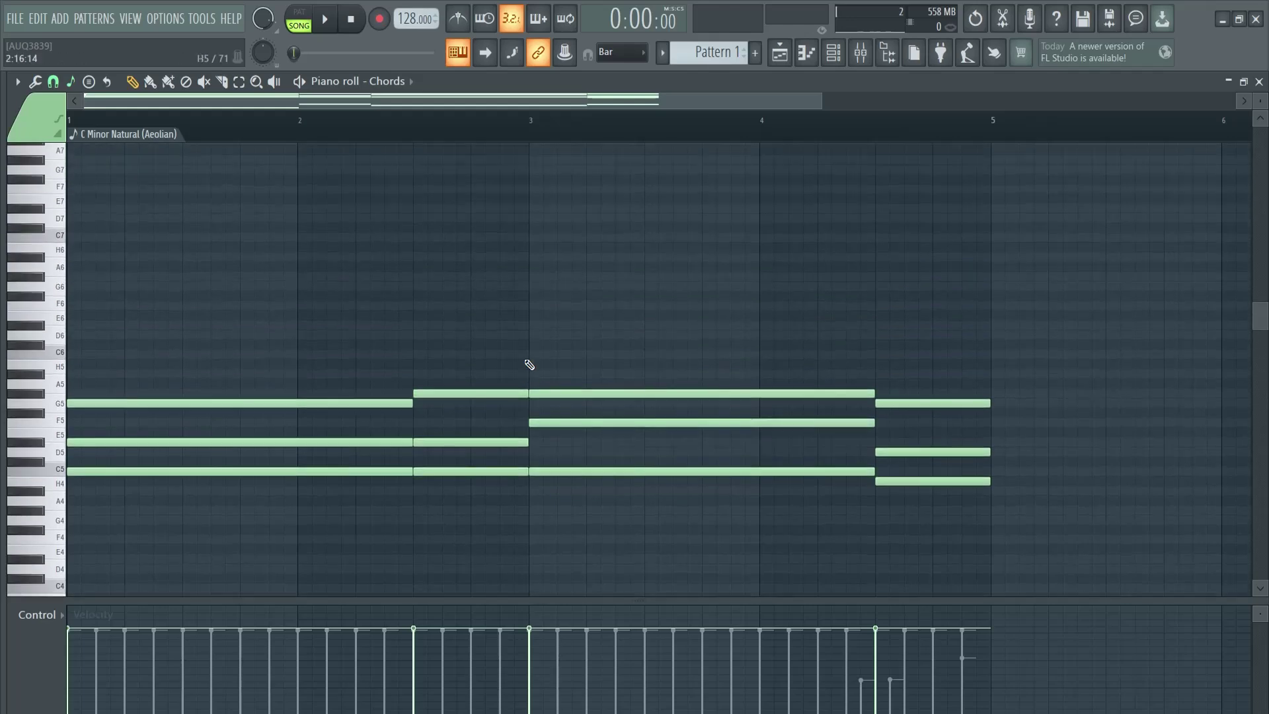
click(71, 83)
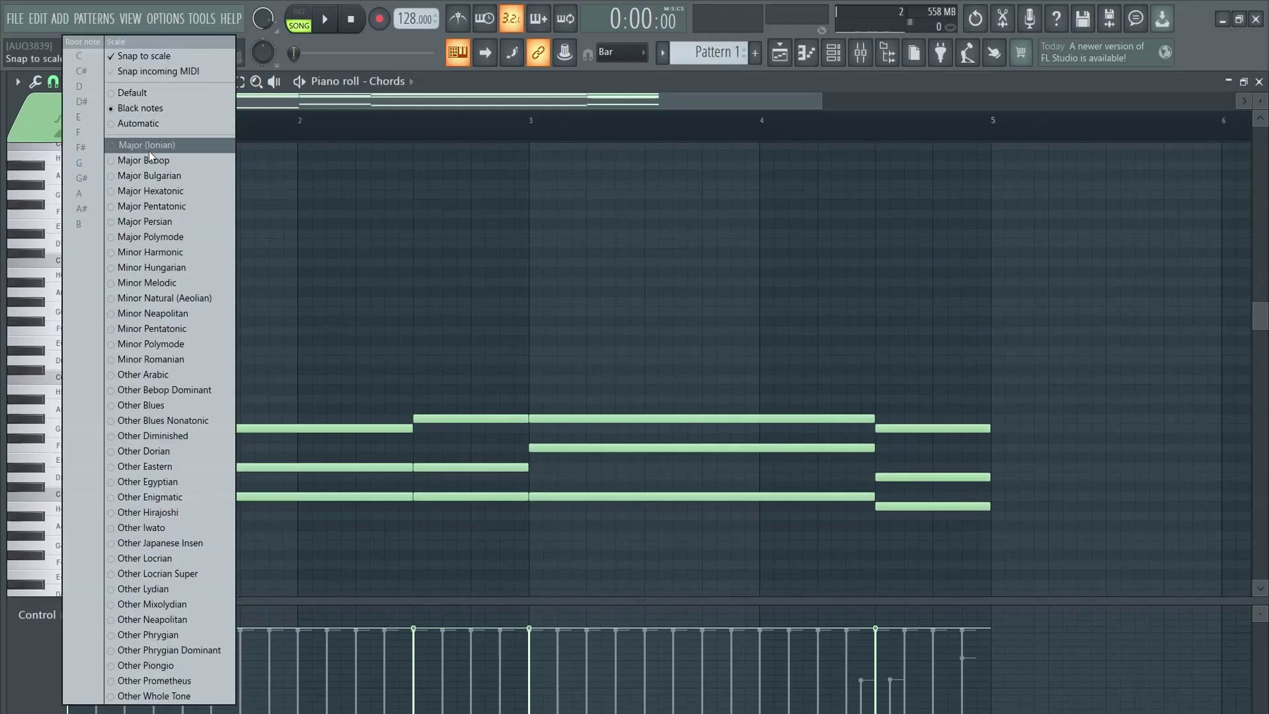
click(132, 298)
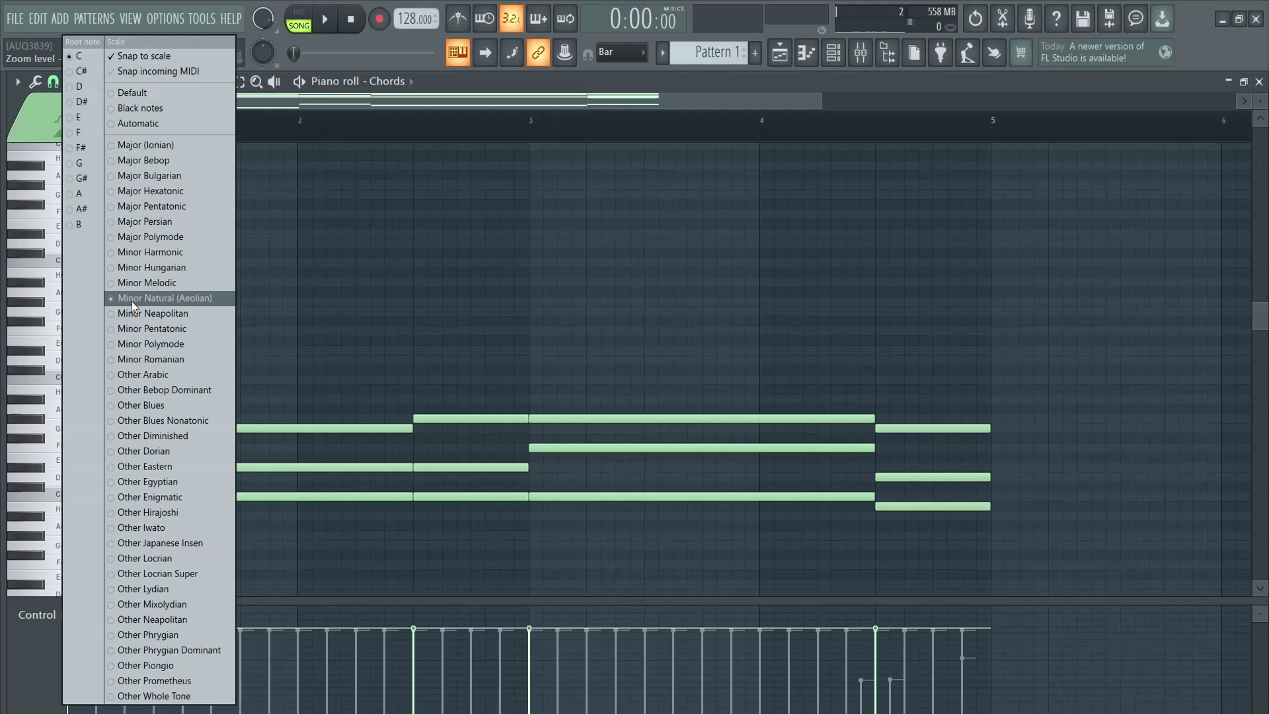
click(81, 57)
scroll(227, 434, down, 2)
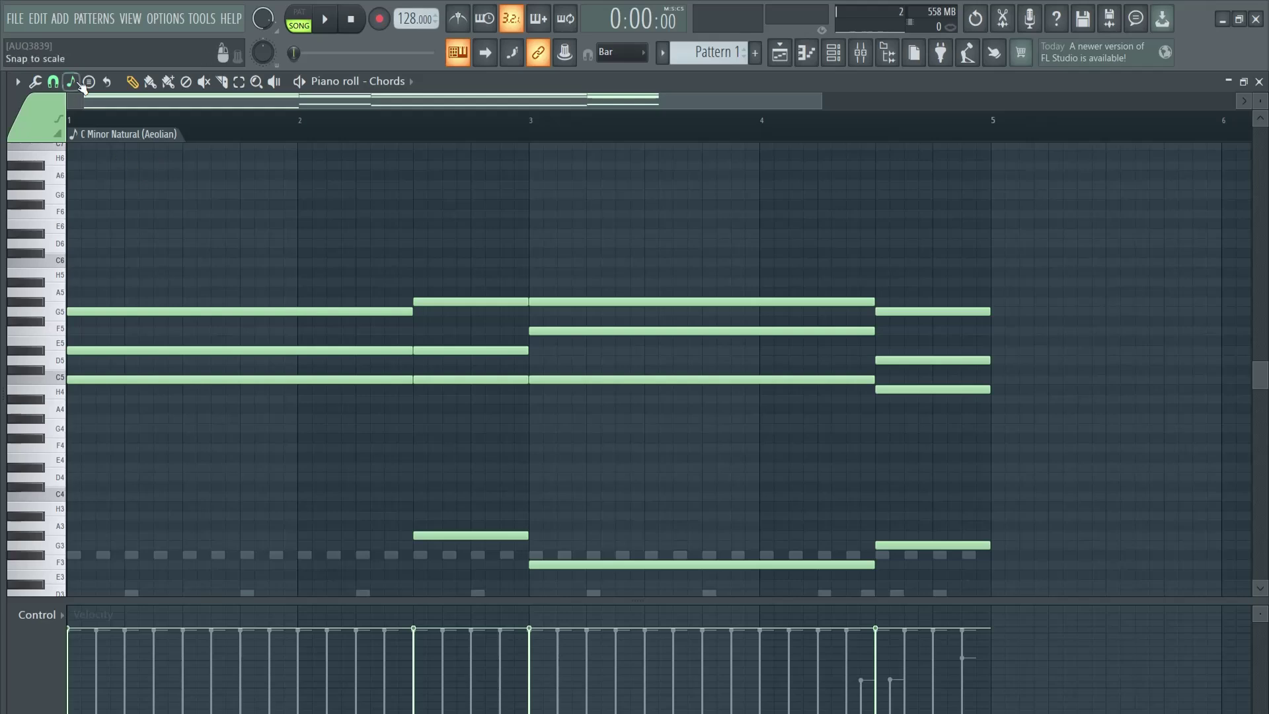
click(53, 80)
scroll(232, 363, up, 4)
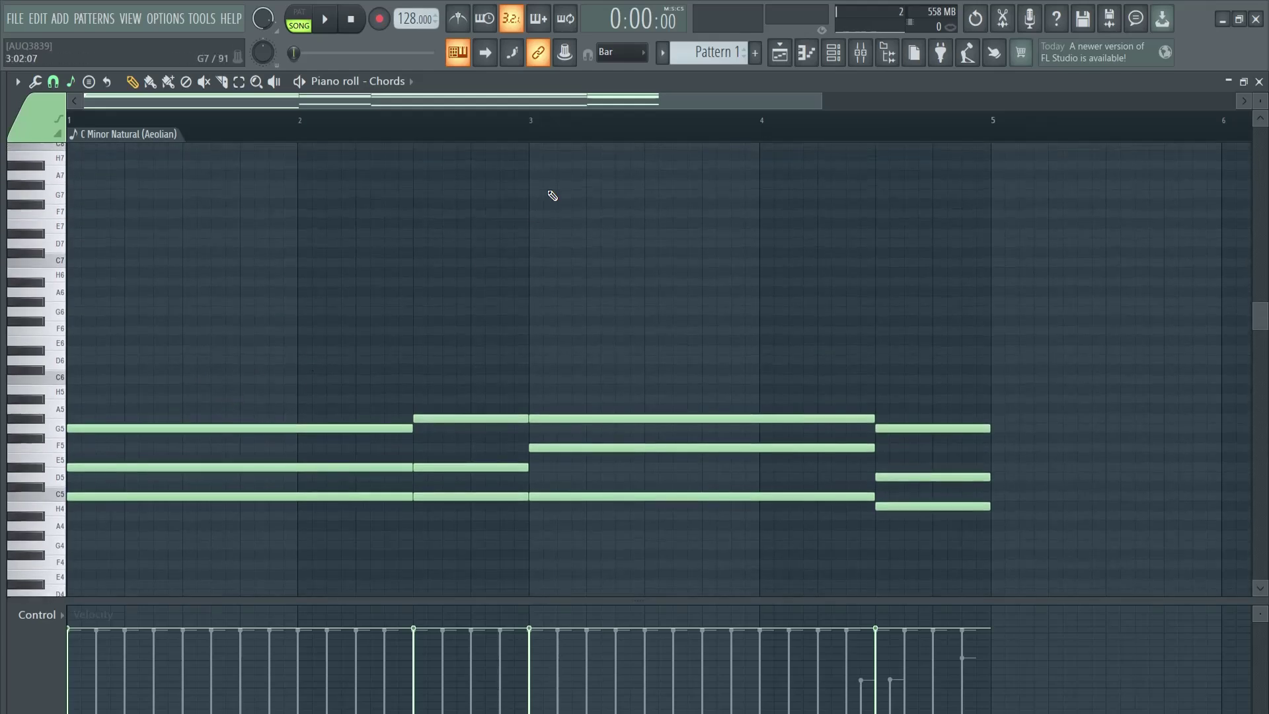
click(197, 398)
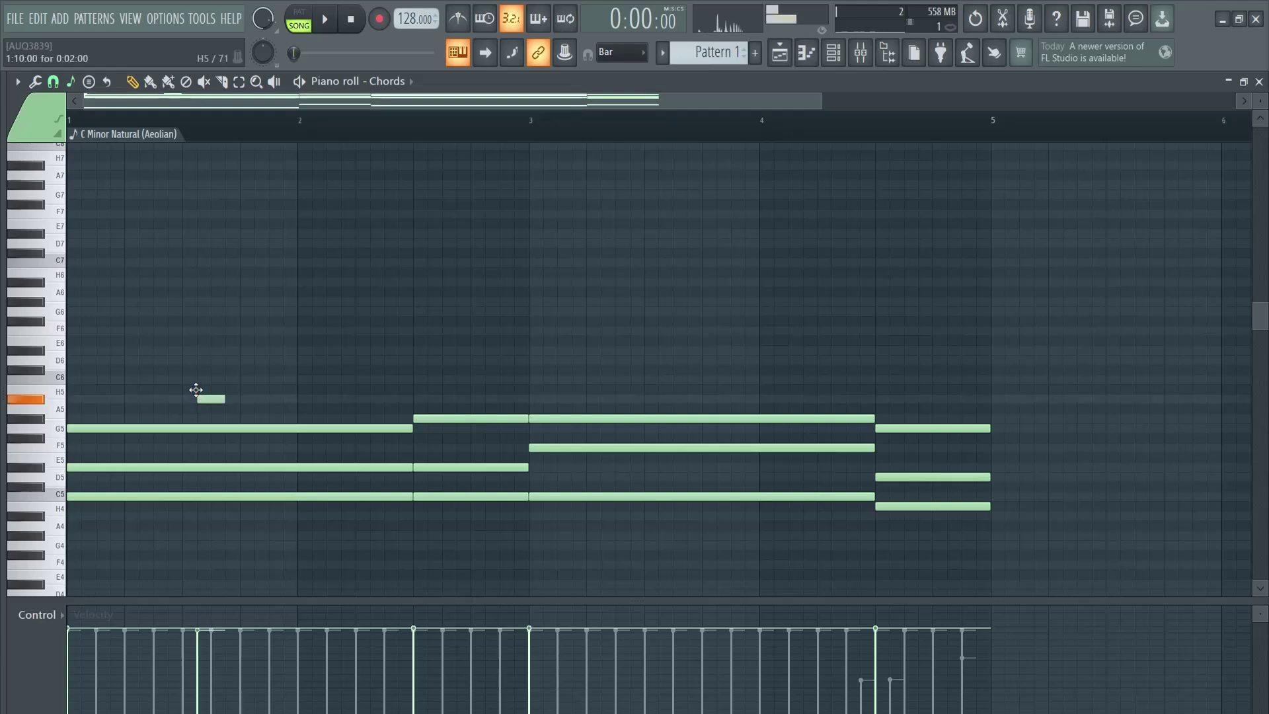
drag(196, 389, 210, 377)
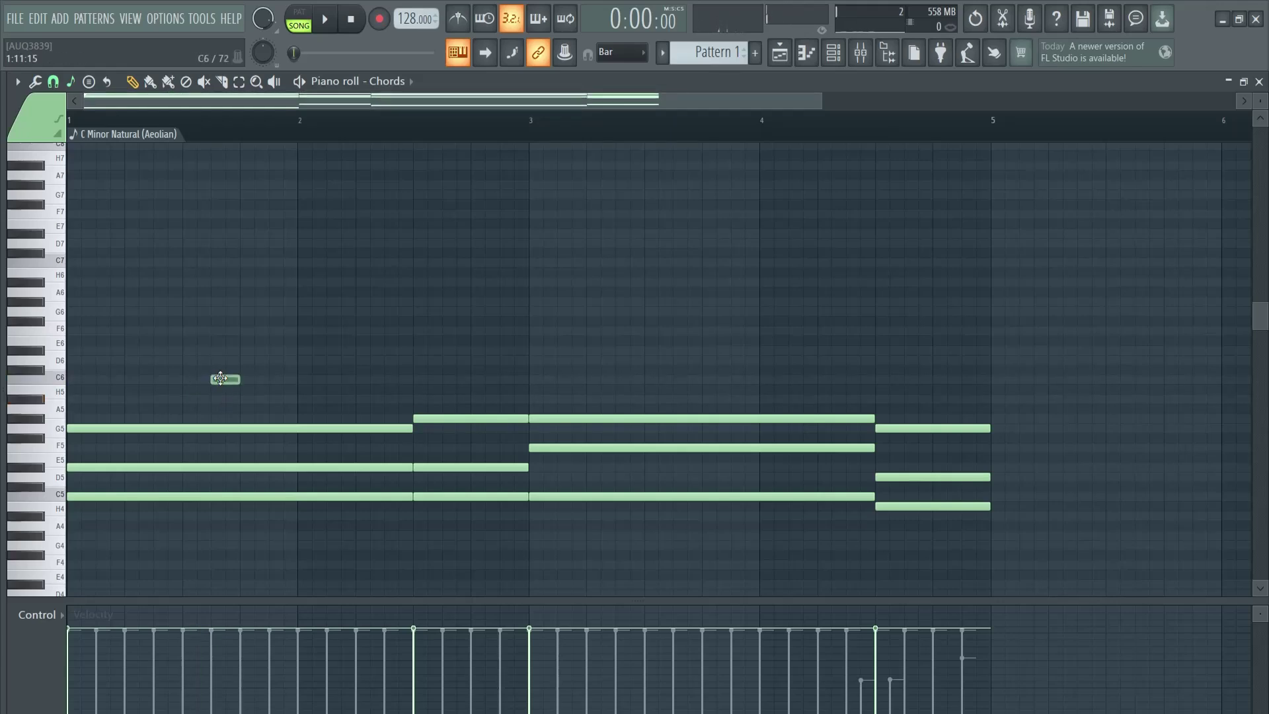
right_click(221, 378)
Draw the bar 1 melody above the chords as G6, F6, two D#6 notes, F6 and G#6, and play it
click(135, 331)
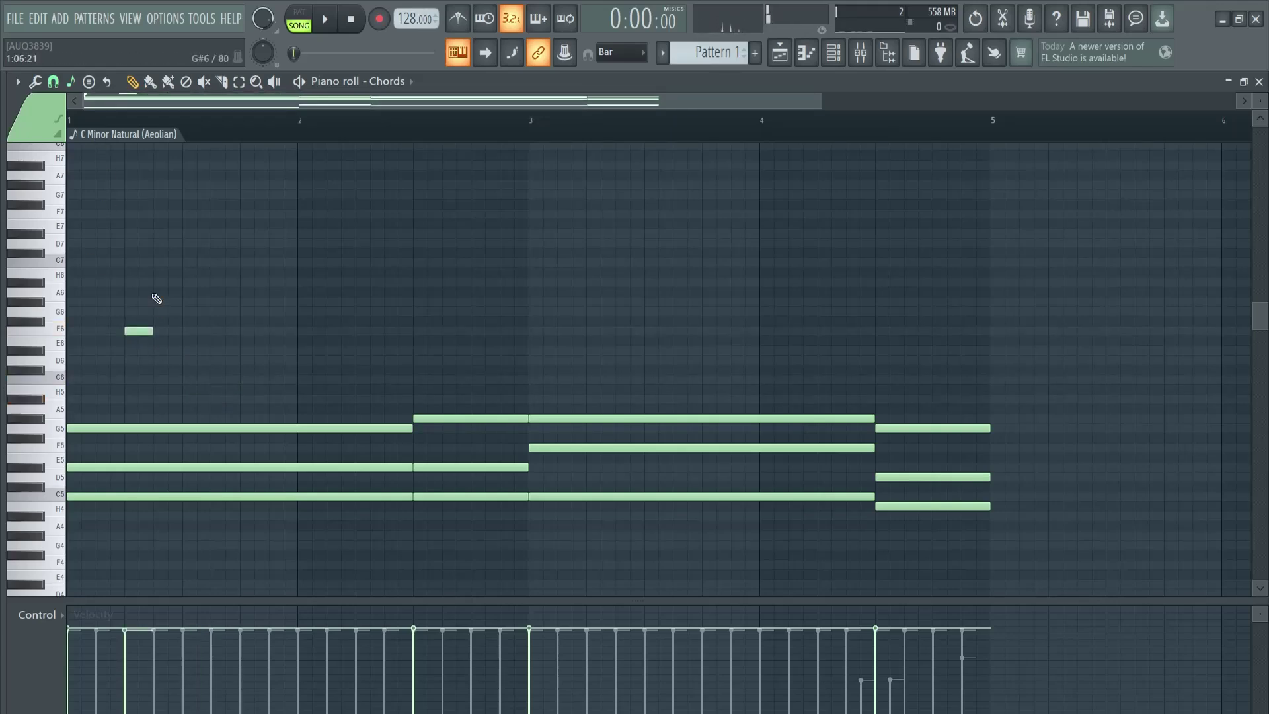
mouse_move(153, 331)
mouse_down()
mouse_move(487, 337)
mouse_move(142, 335)
mouse_up()
click(76, 316)
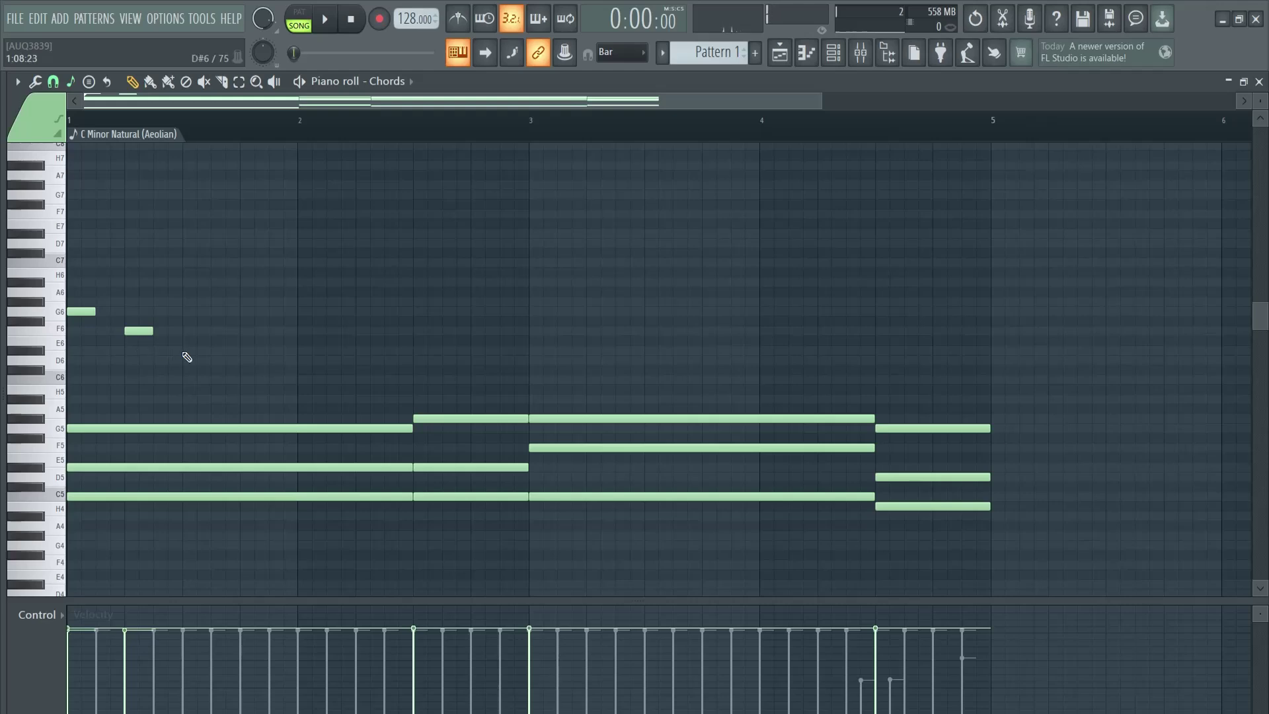
click(196, 350)
click(253, 331)
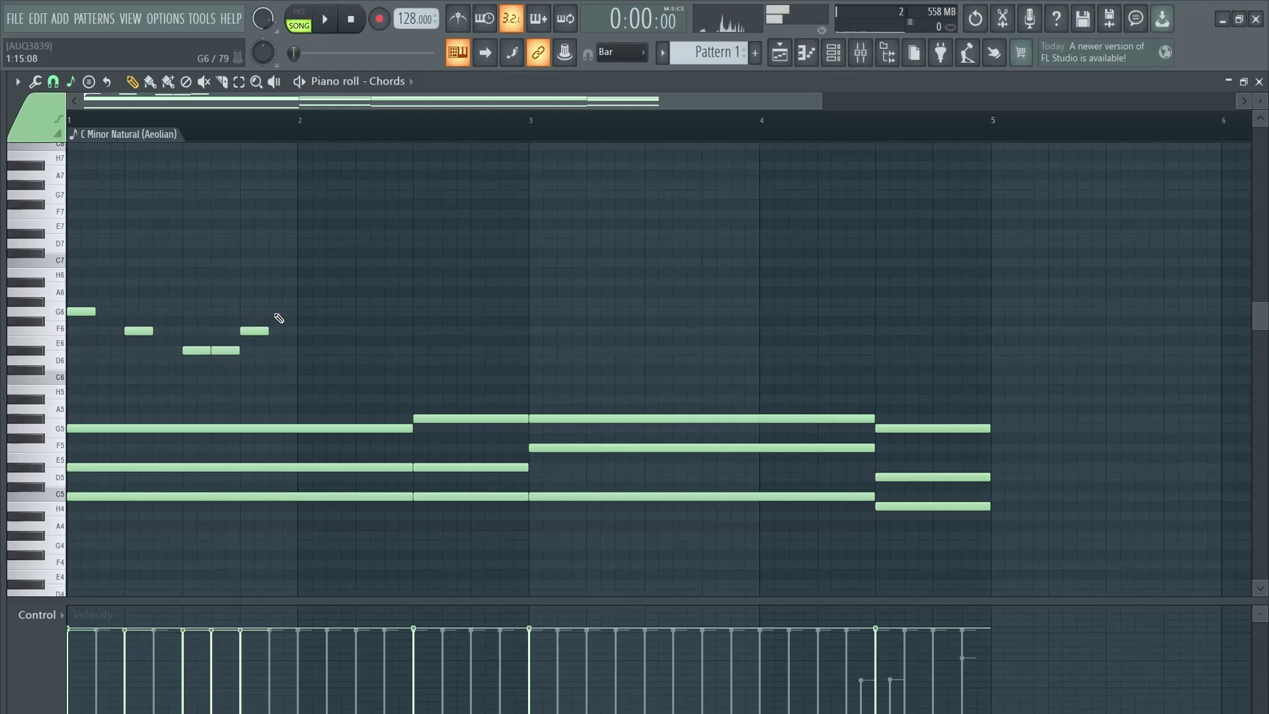
click(282, 302)
key(space)
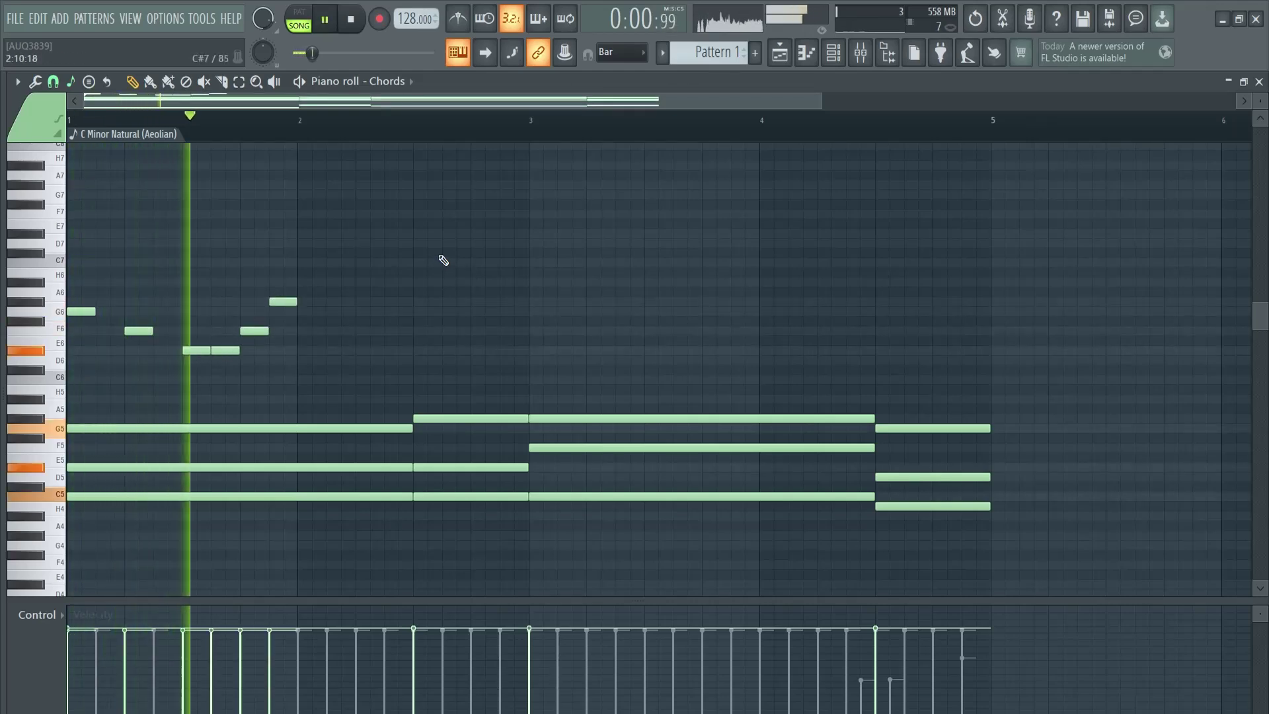
key(space)
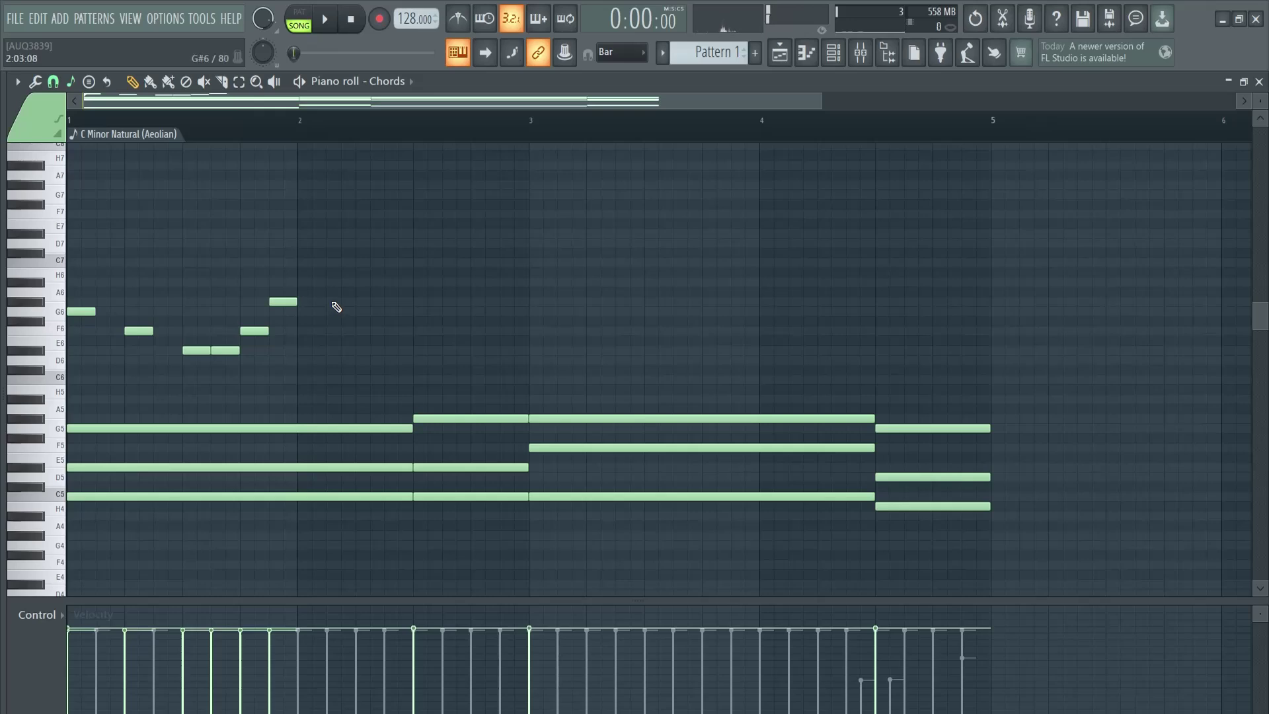
Continue the melody in bar 2 with G#6, B6, G6, F6, a short D#6, C6 and a longer B5, and play it
click(340, 302)
click(355, 282)
click(396, 311)
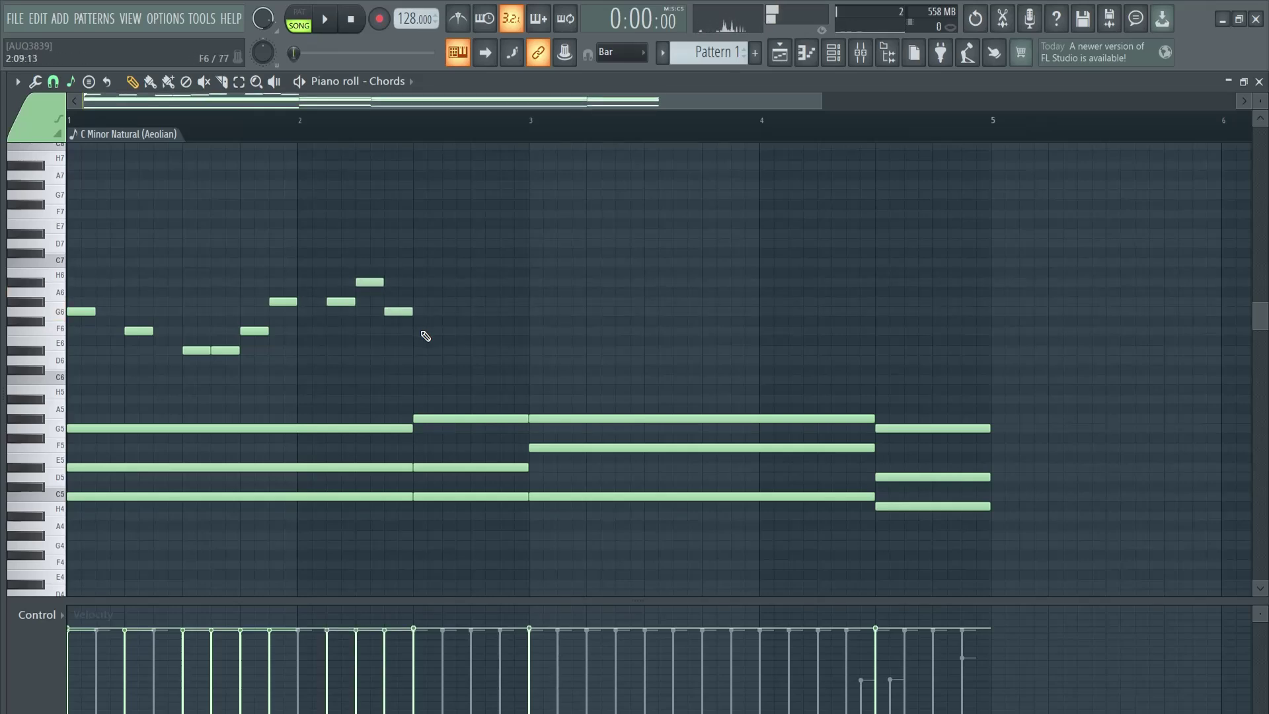
click(426, 330)
click(454, 350)
drag(470, 353, 463, 362)
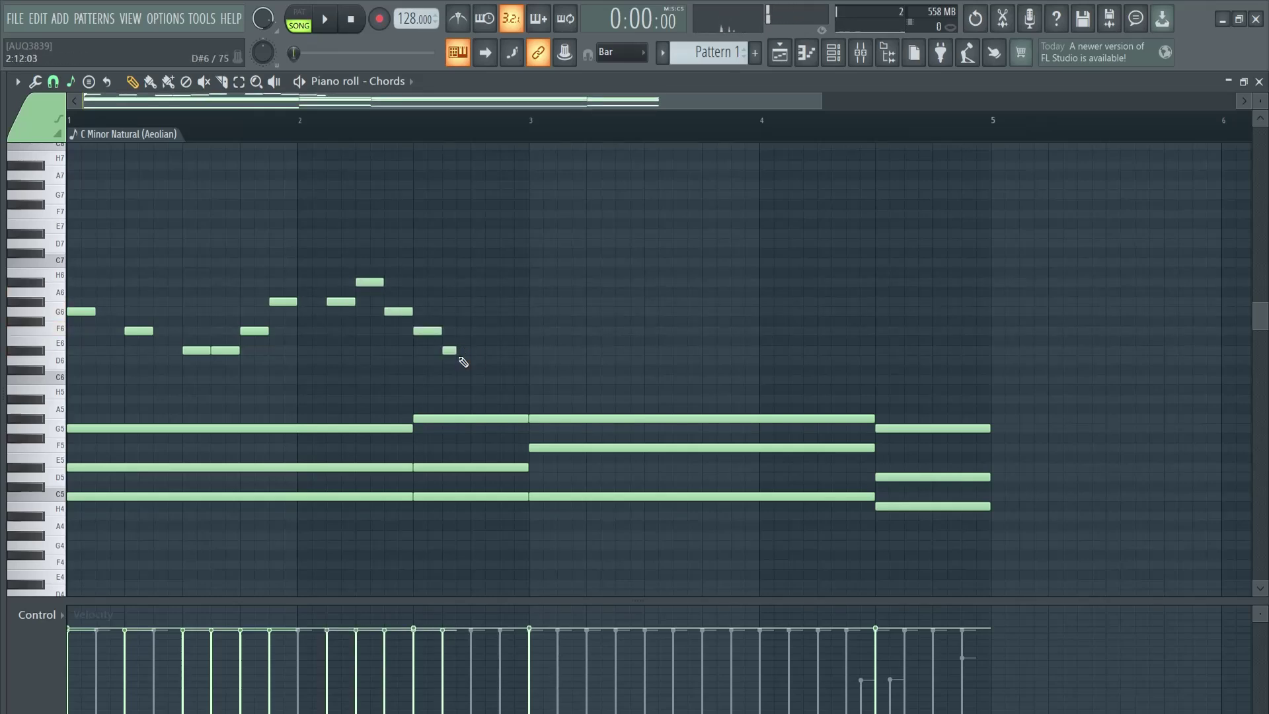
click(468, 381)
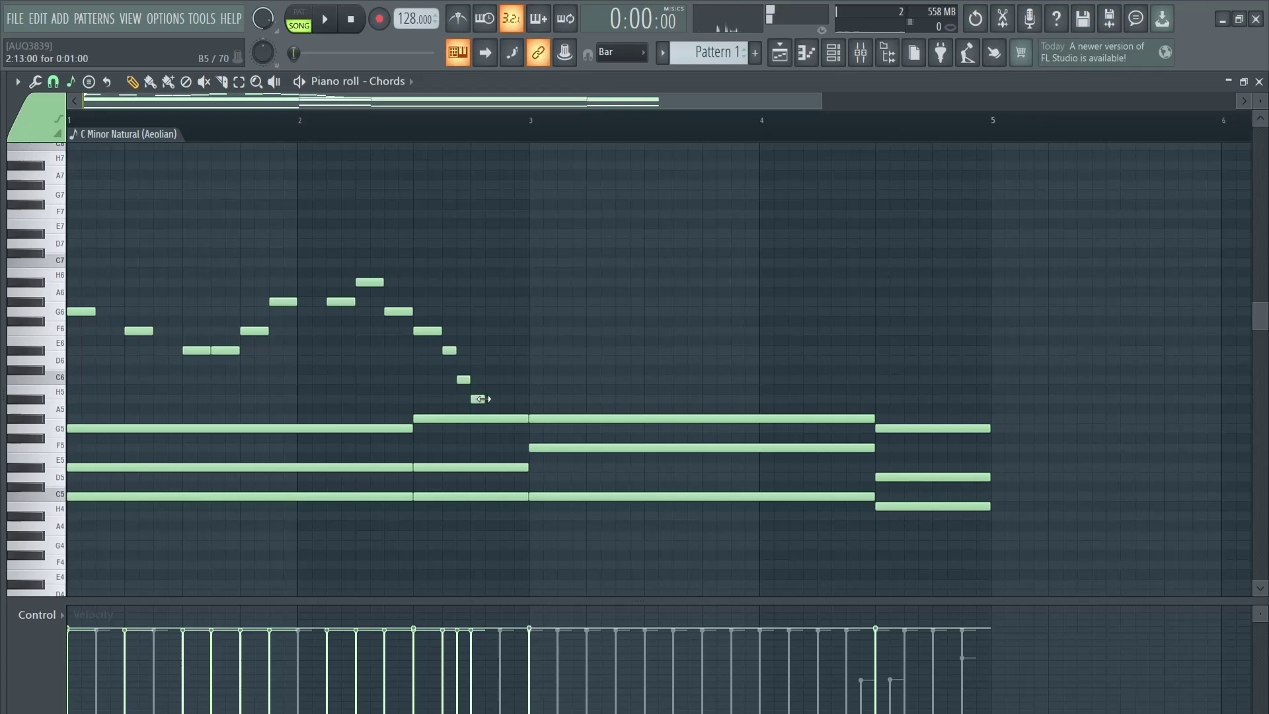
drag(508, 399, 519, 399)
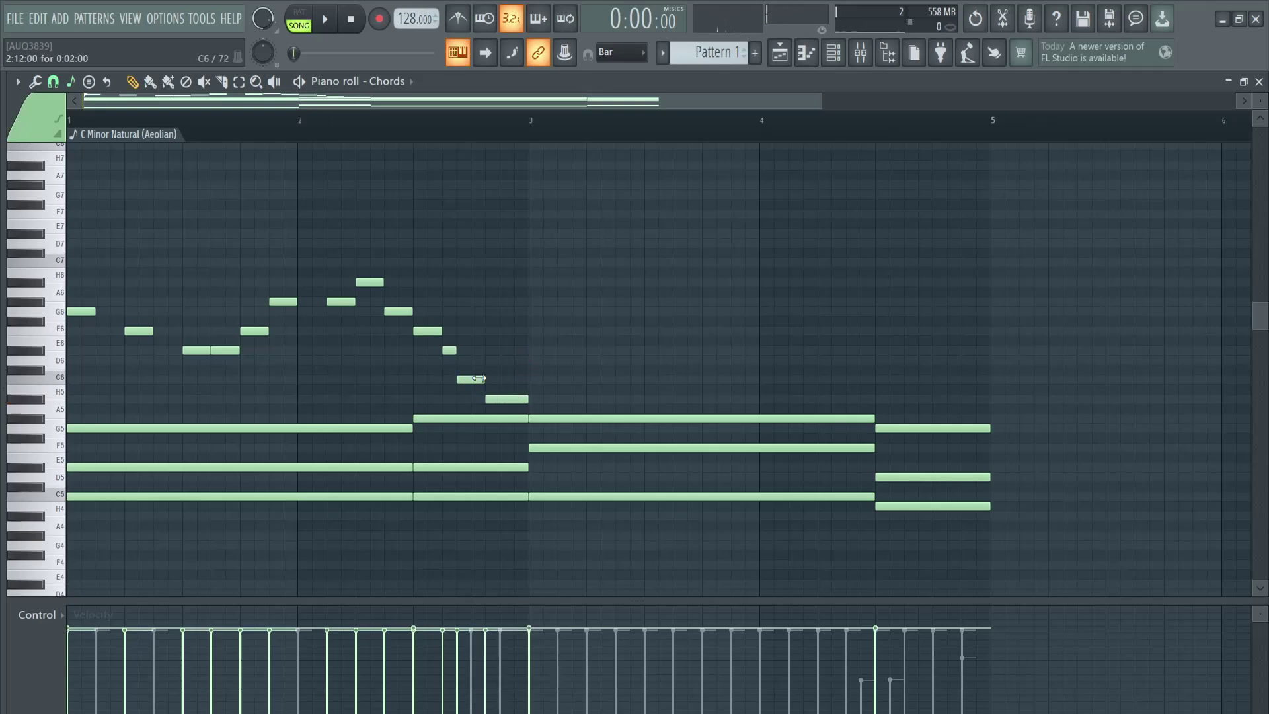
key(space)
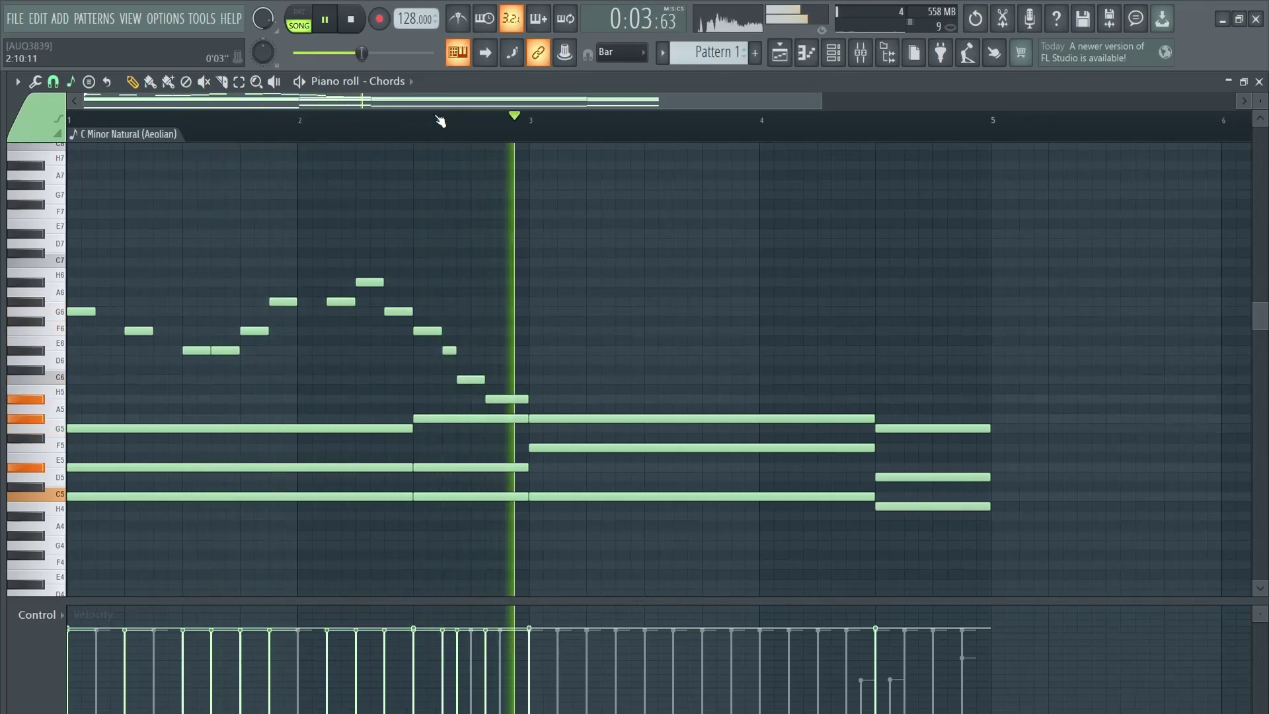
key(space)
Set the project tempo to 120 BPM and listen to the melody at that speed
right_click(404, 17)
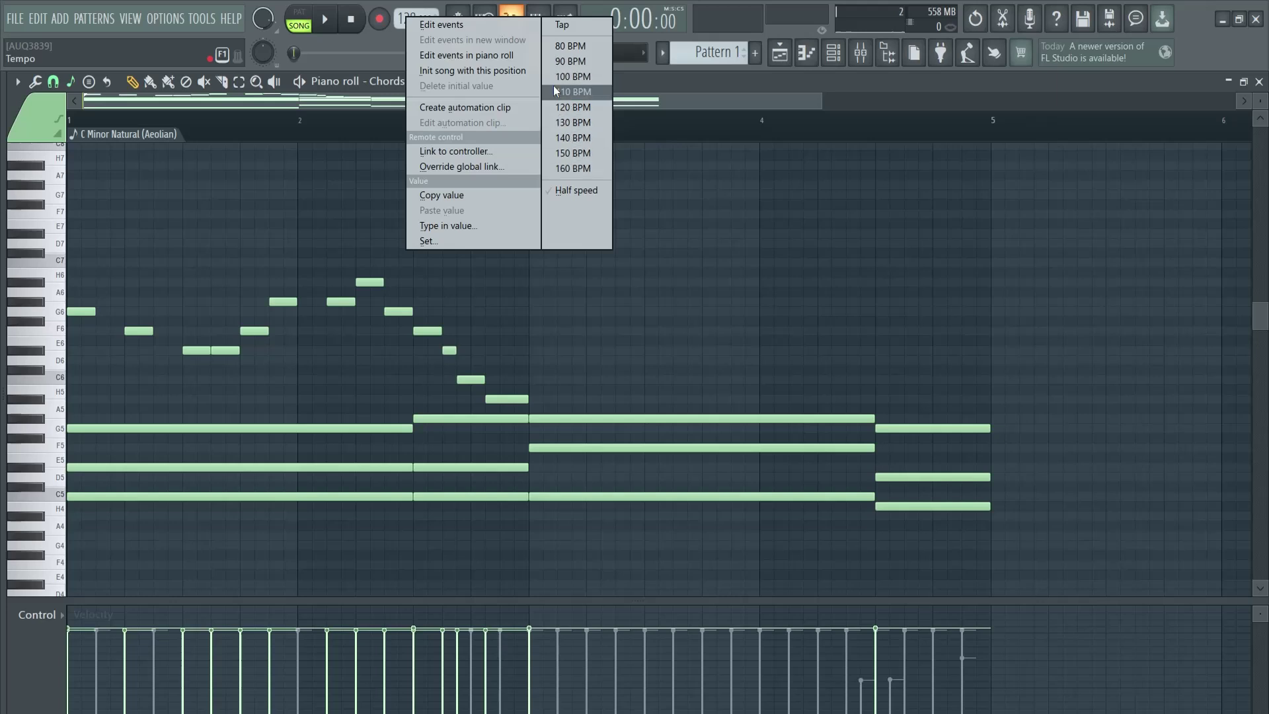
click(453, 227)
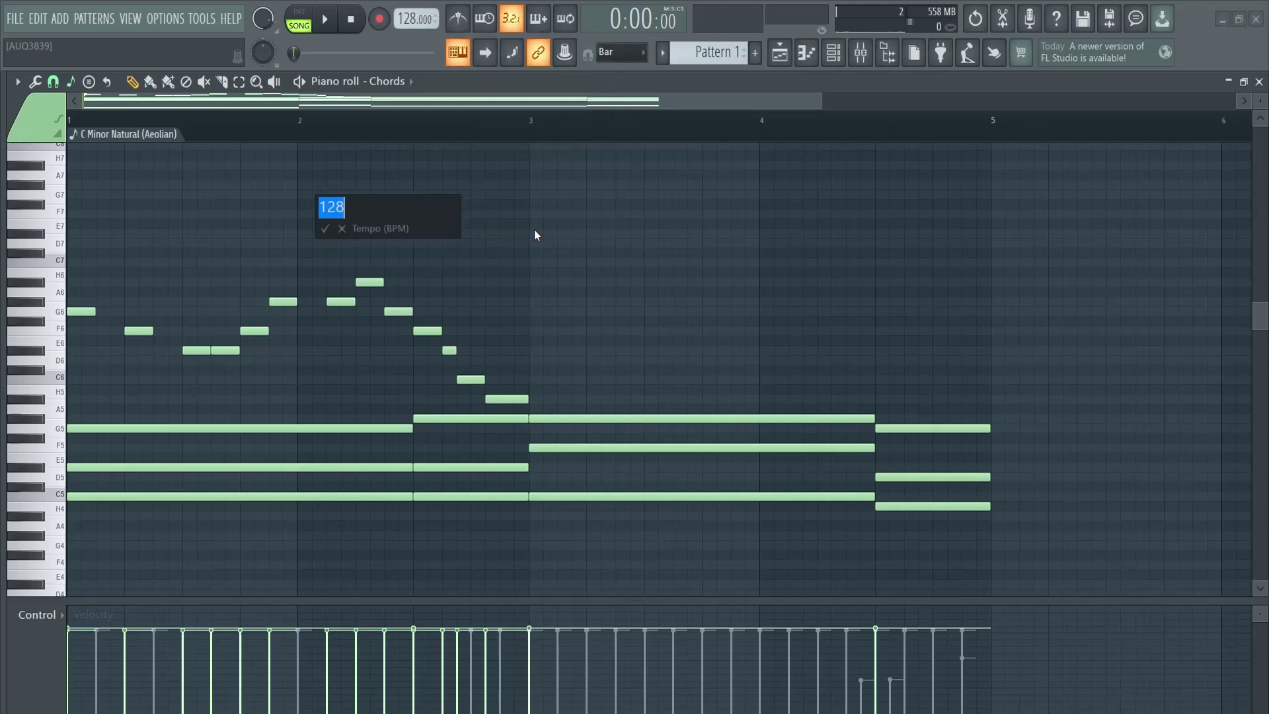
text(120)
key(Return)
key(space)
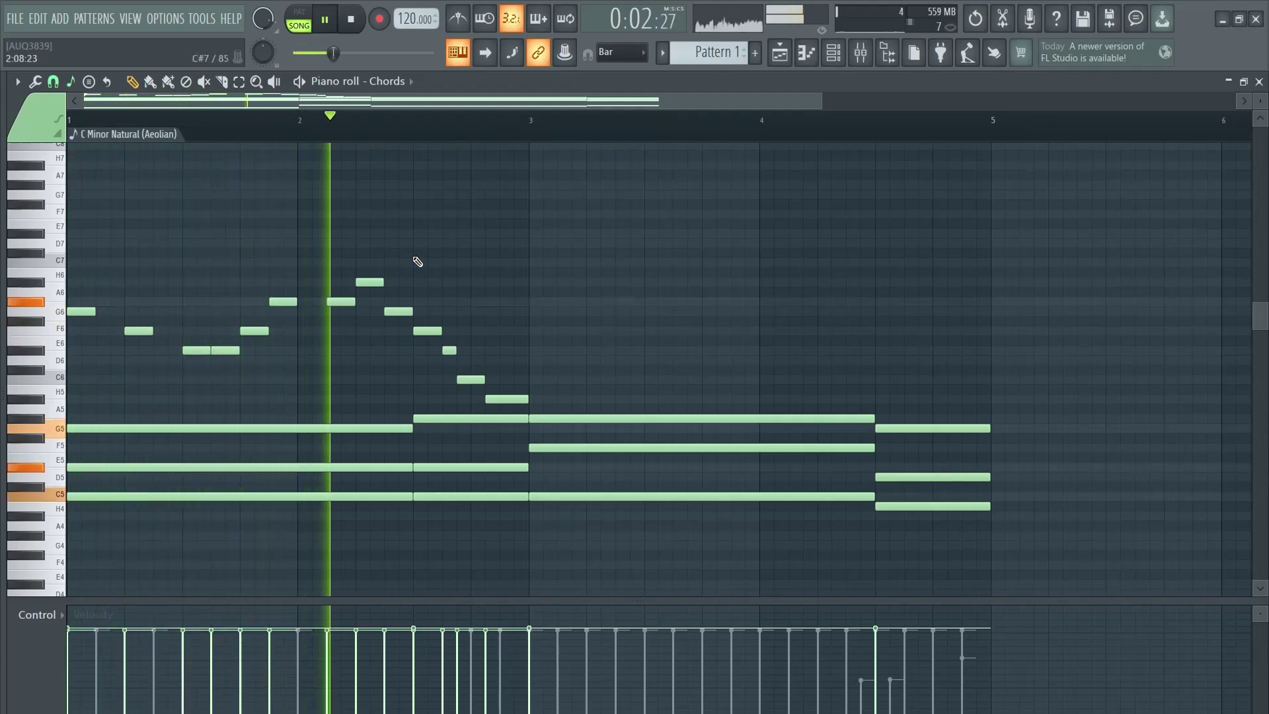
key(space)
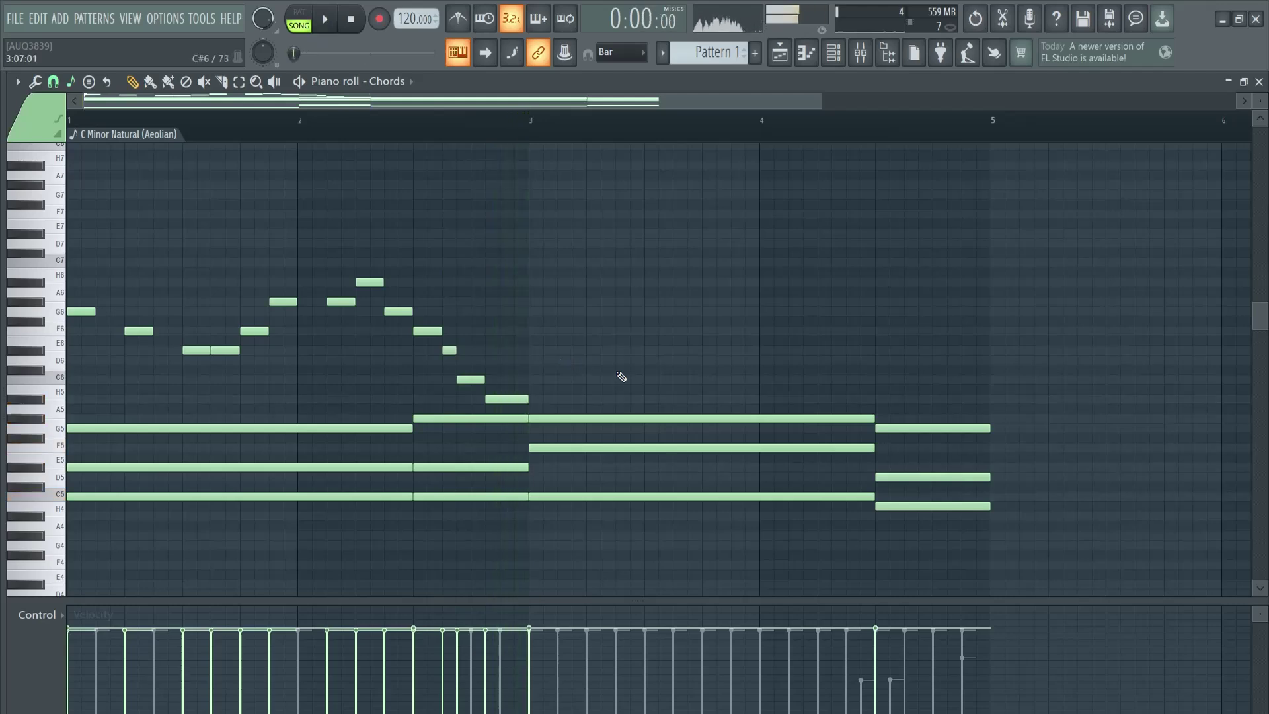
Duplicate the melody notes of bars 1 and 2 into bars 3 and 4, and deselect them
drag(557, 415, 62, 232)
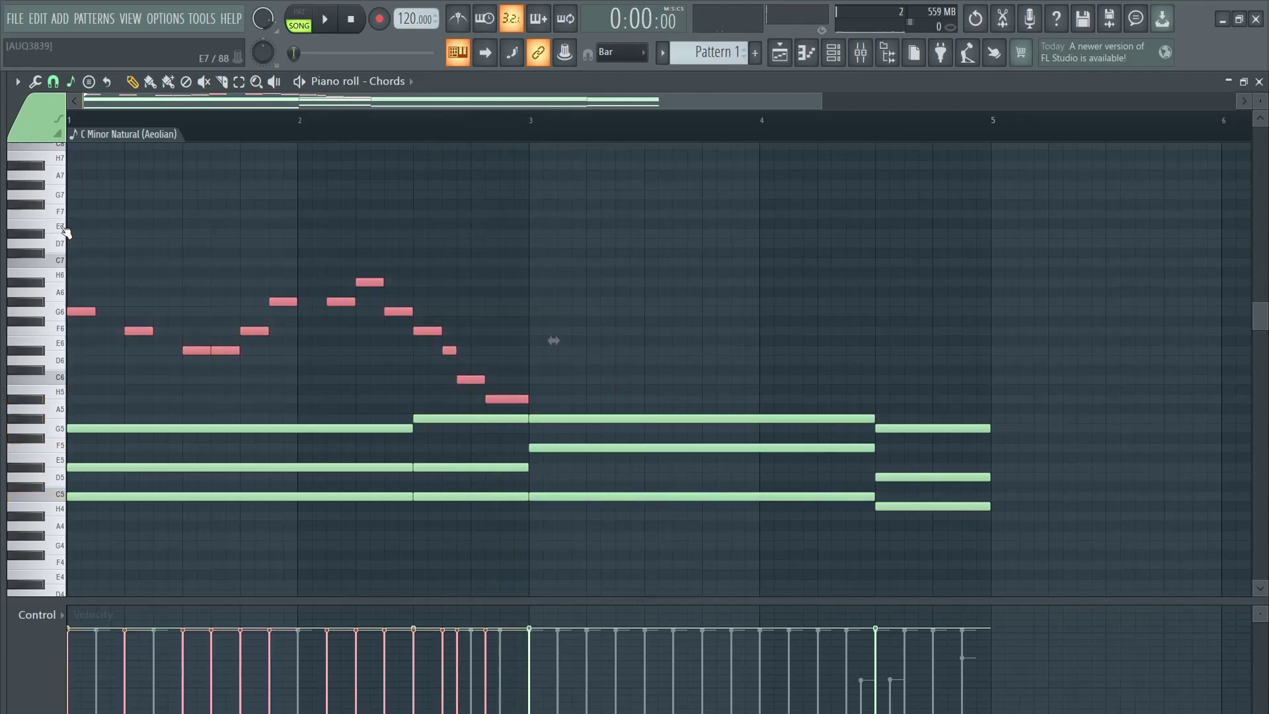
drag(212, 349, 660, 356)
click(598, 269)
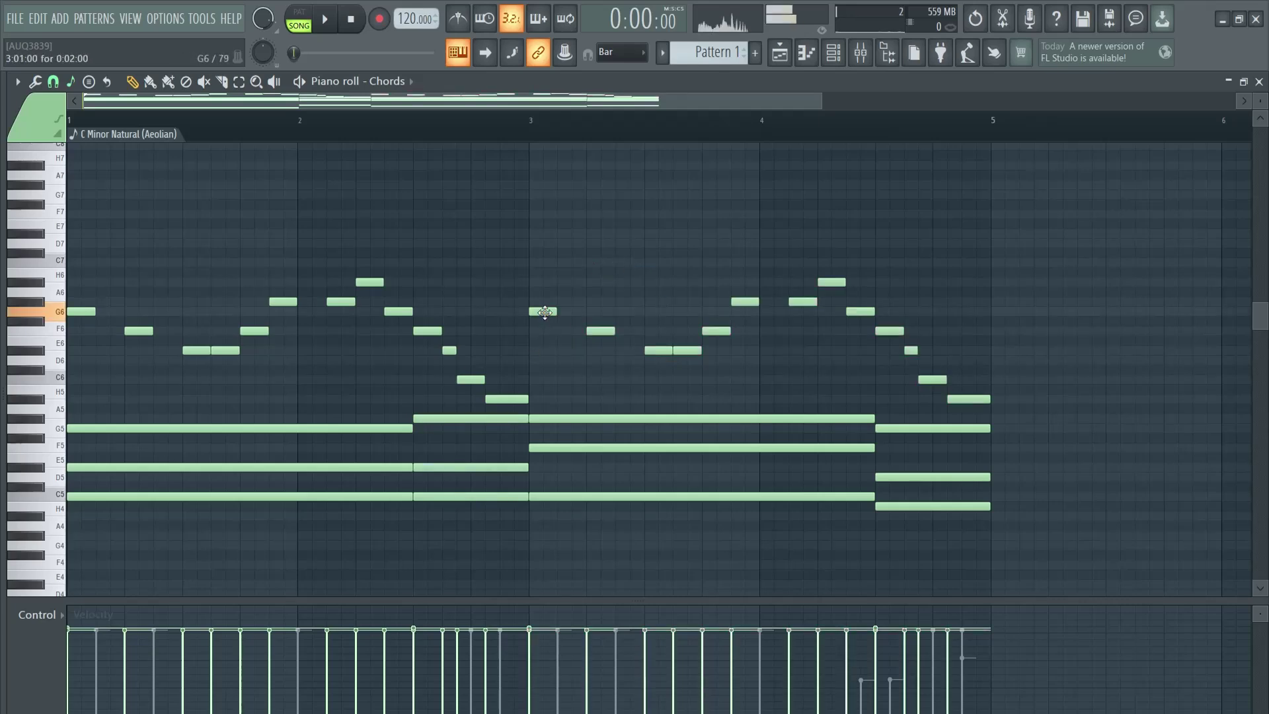
Vary bar 3: start with G#6, B6, G6, merge the two D#6 notes into one long note, and raise the following F6 to G6
drag(545, 312, 601, 309)
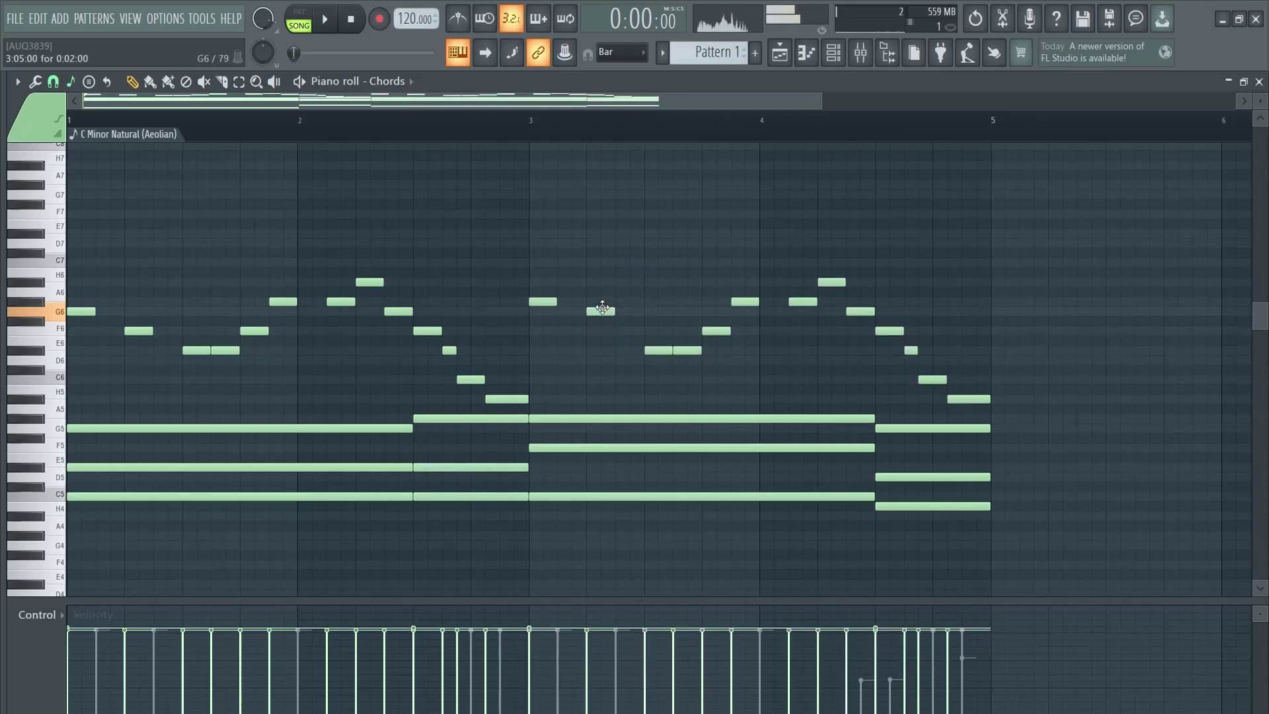
click(564, 284)
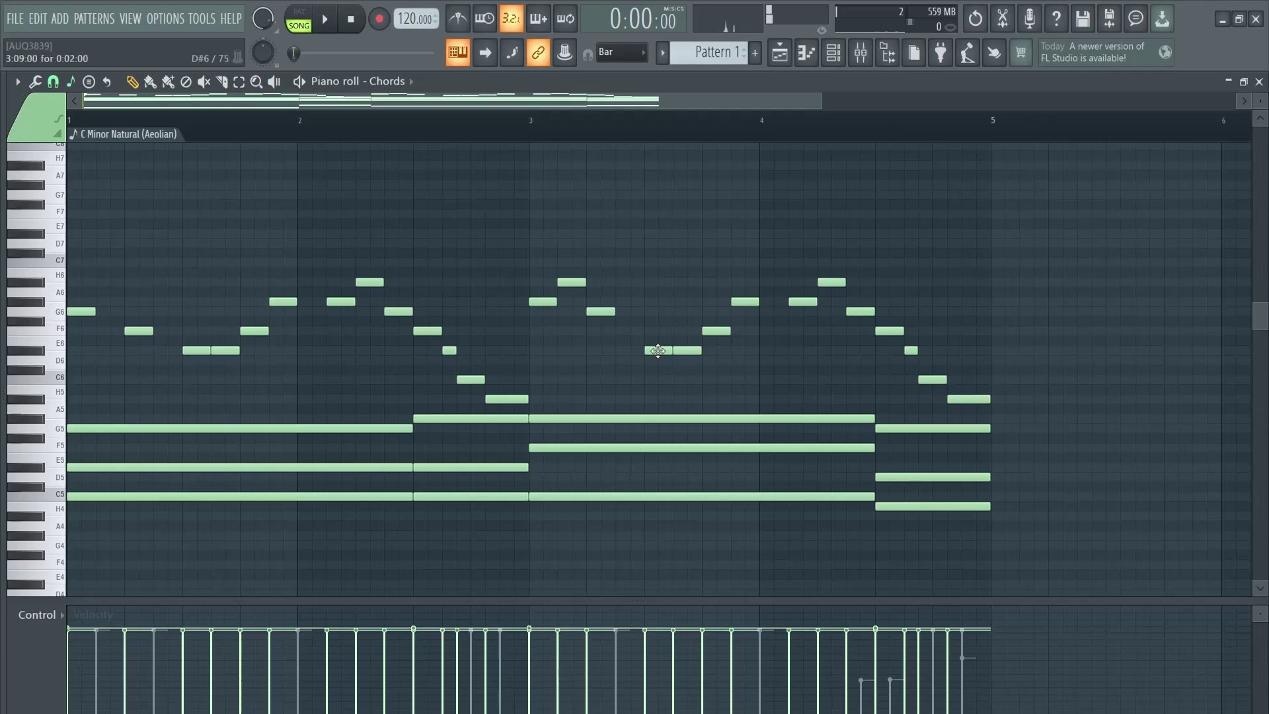
right_click(682, 352)
drag(672, 350, 714, 310)
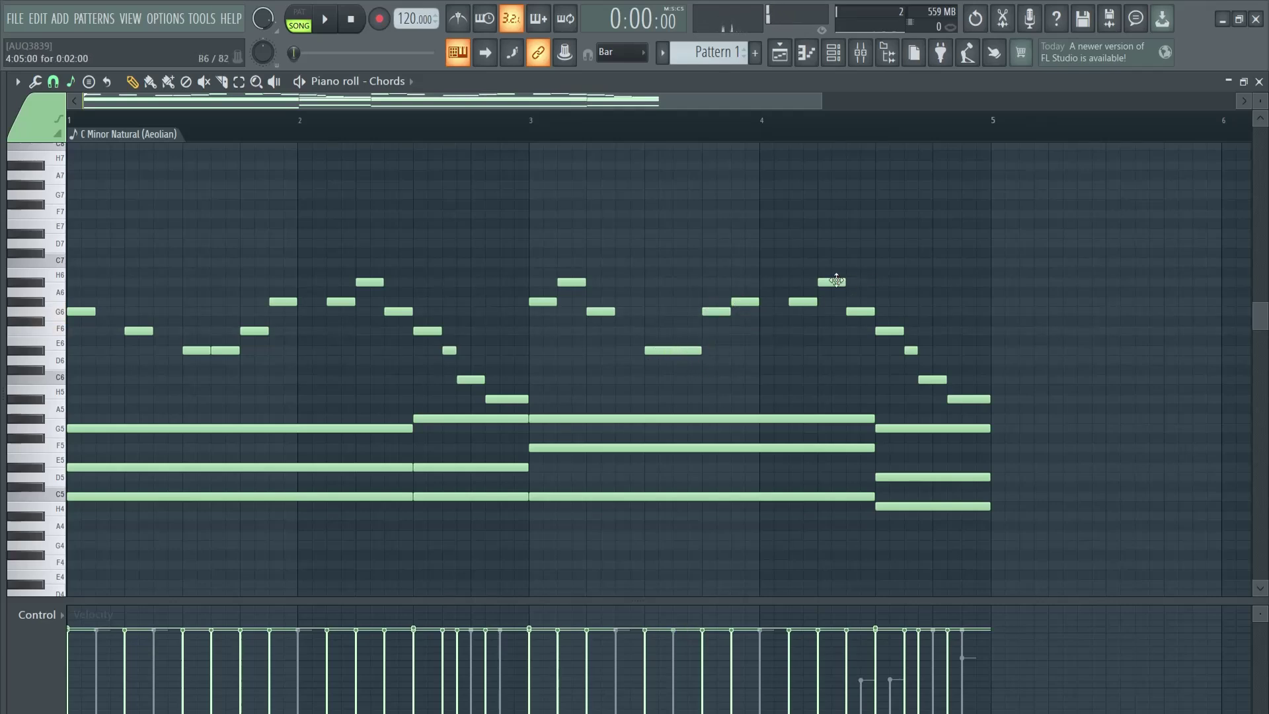
Rework the bar 4 melody after its opening G#6 into C7, two G#6 notes, D#6, C6 and D6, and play the result
drag(830, 283, 833, 263)
click(852, 311)
drag(852, 310, 898, 309)
right_click(911, 350)
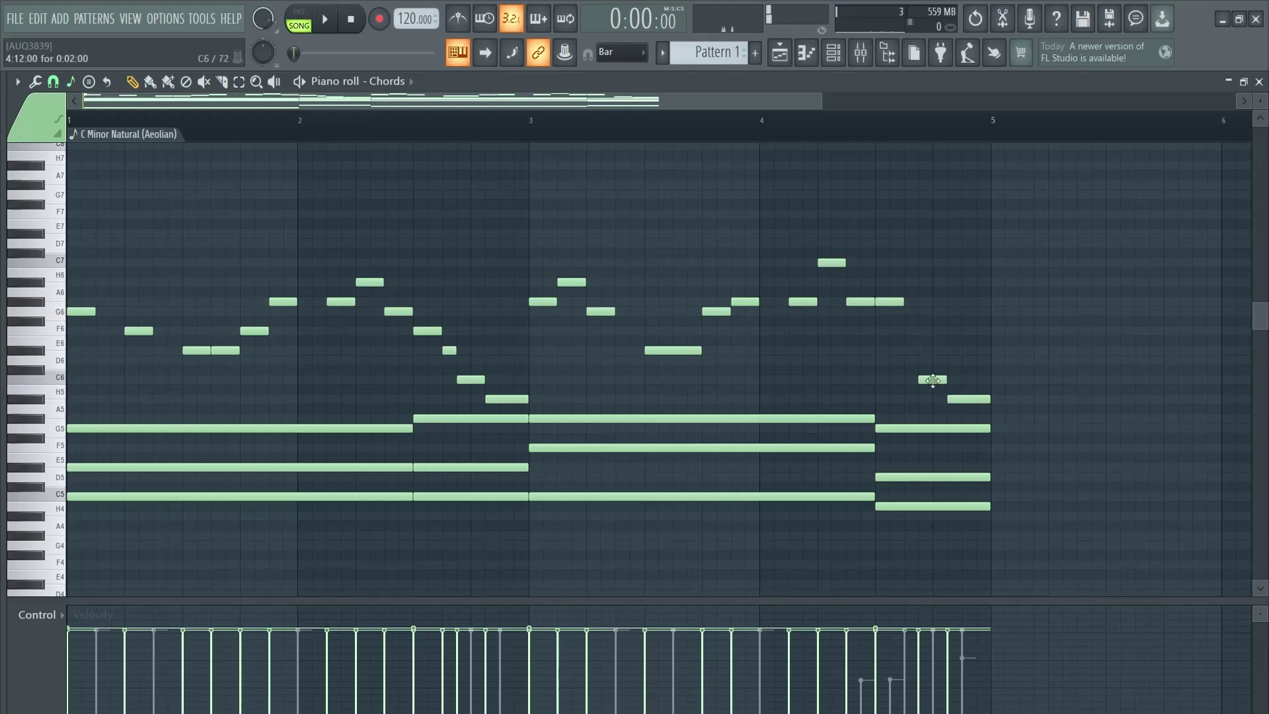
drag(934, 380, 920, 350)
drag(959, 400, 965, 376)
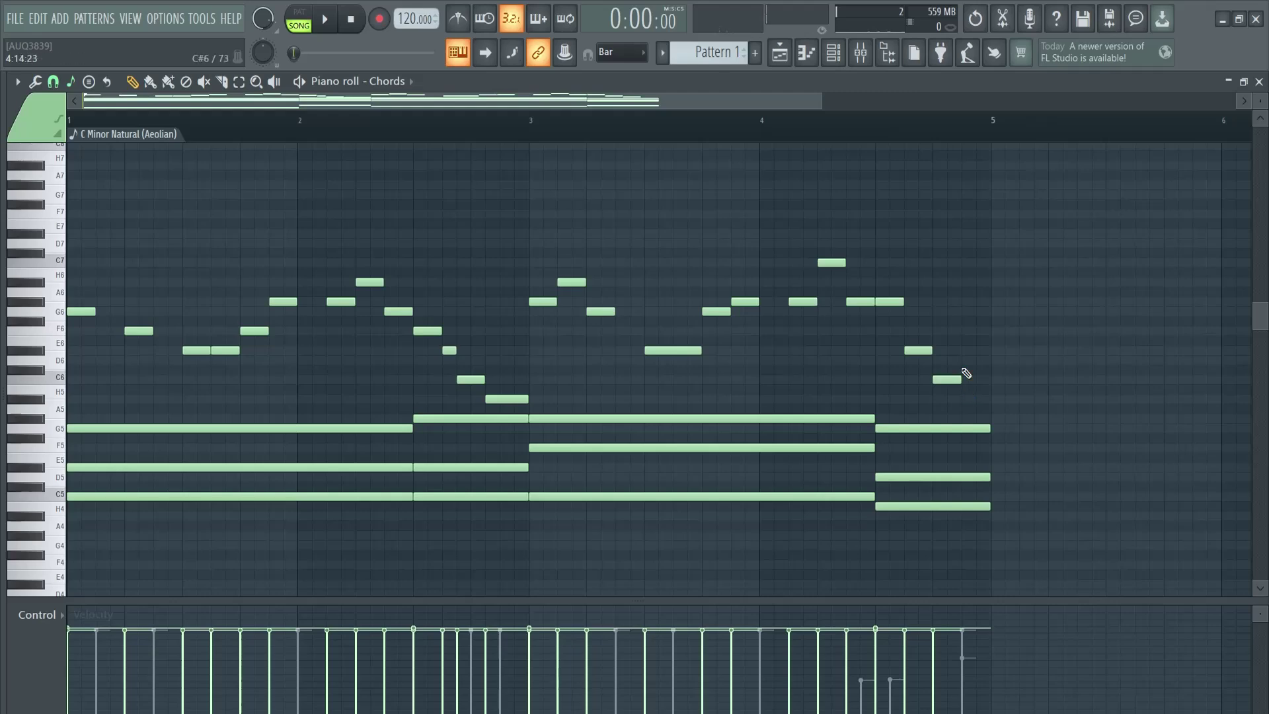
click(965, 361)
key(space)
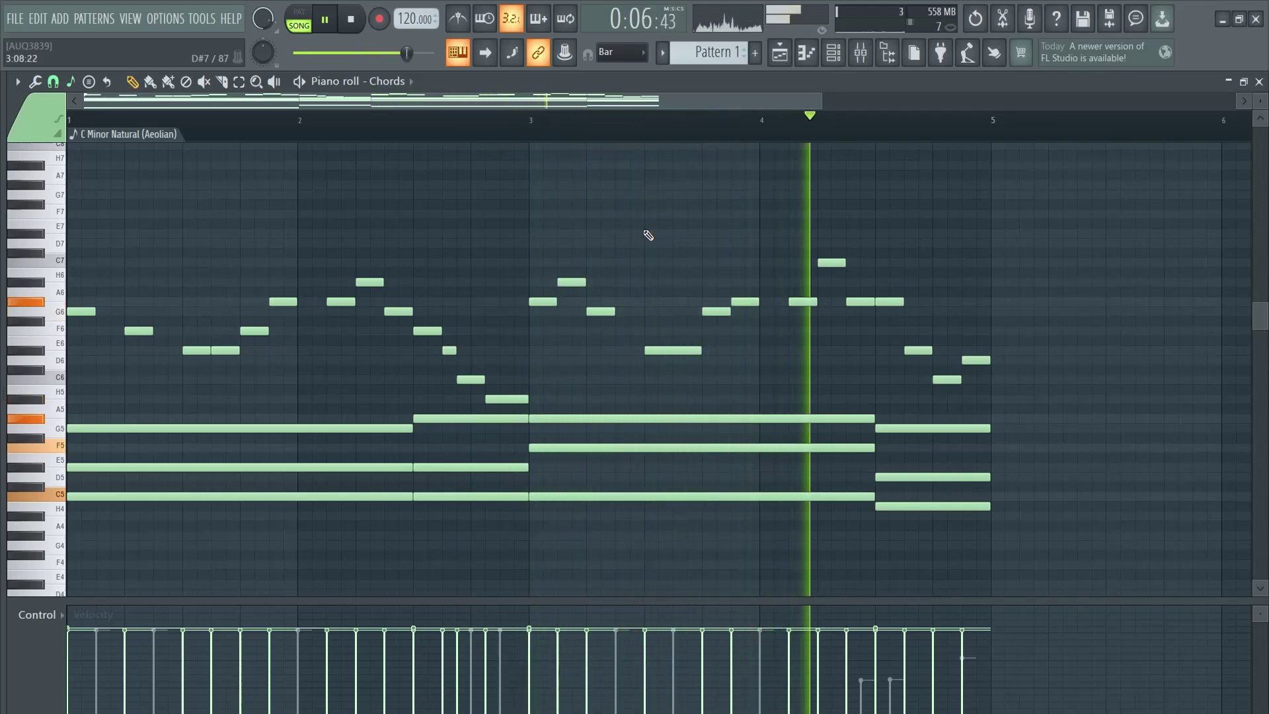
click(353, 26)
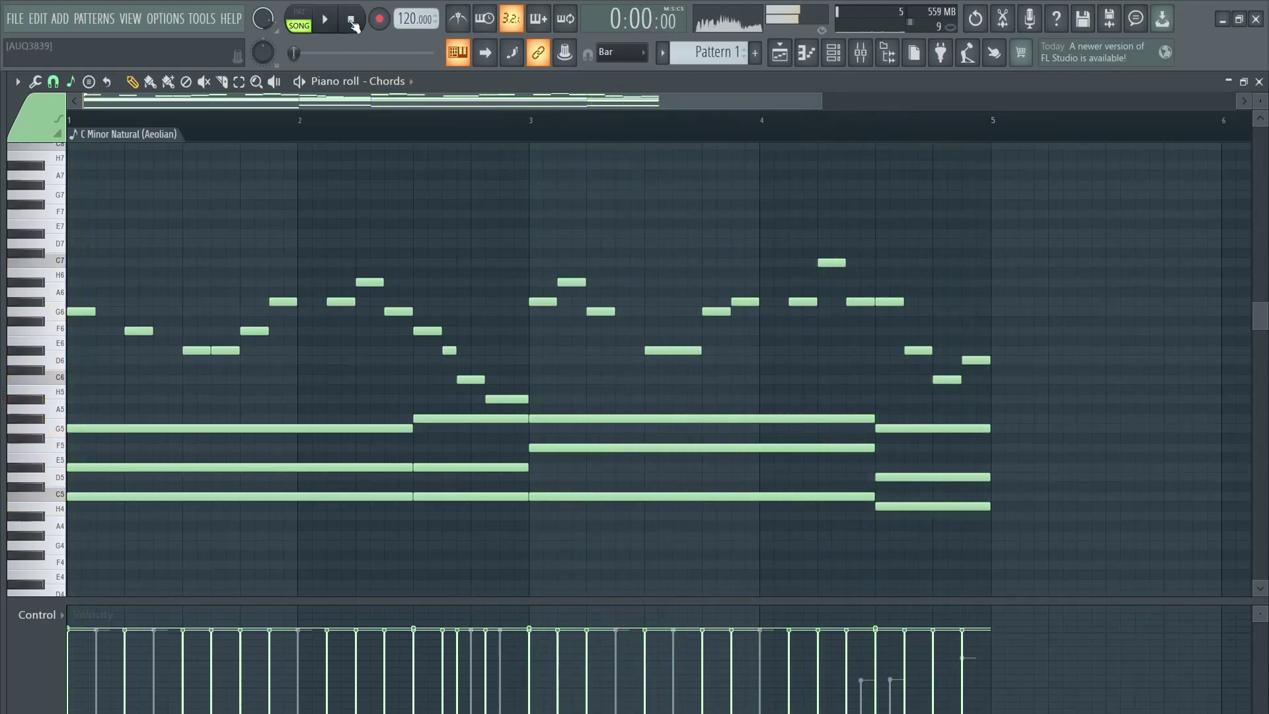
Show the playlist with the channel rack on top, and move the rack to the middle of the arrangement
click(780, 53)
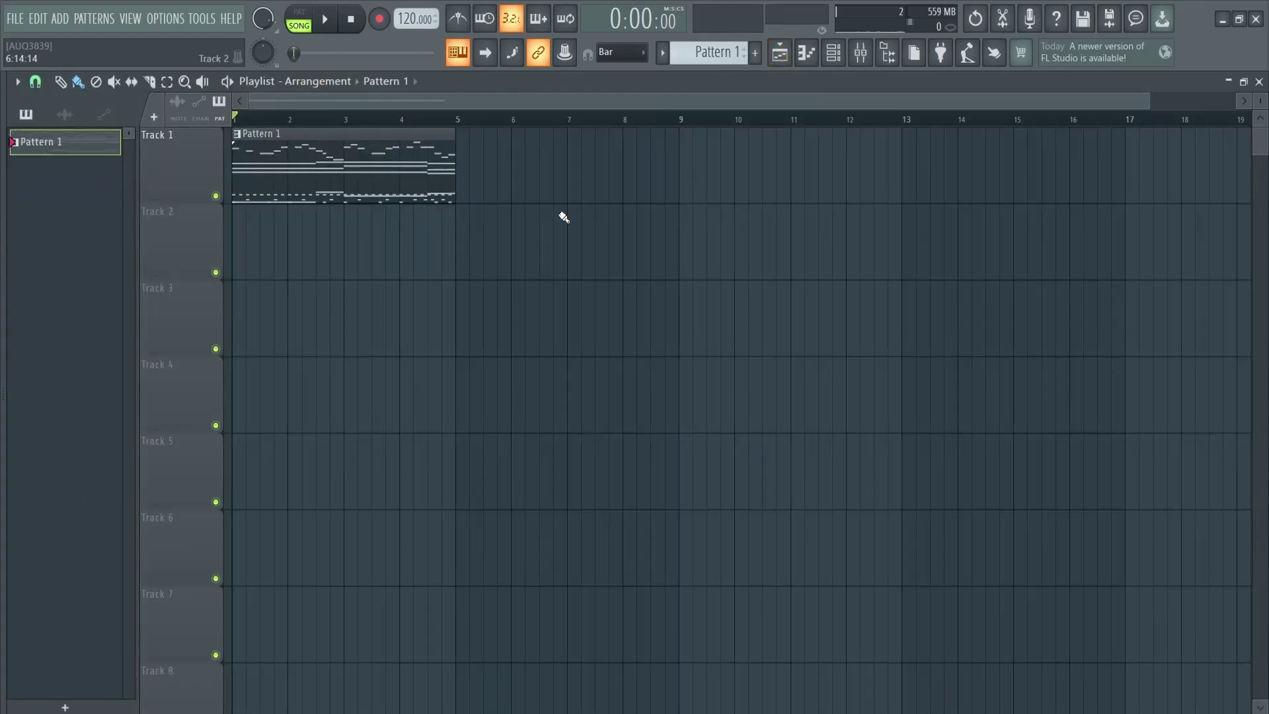
click(833, 58)
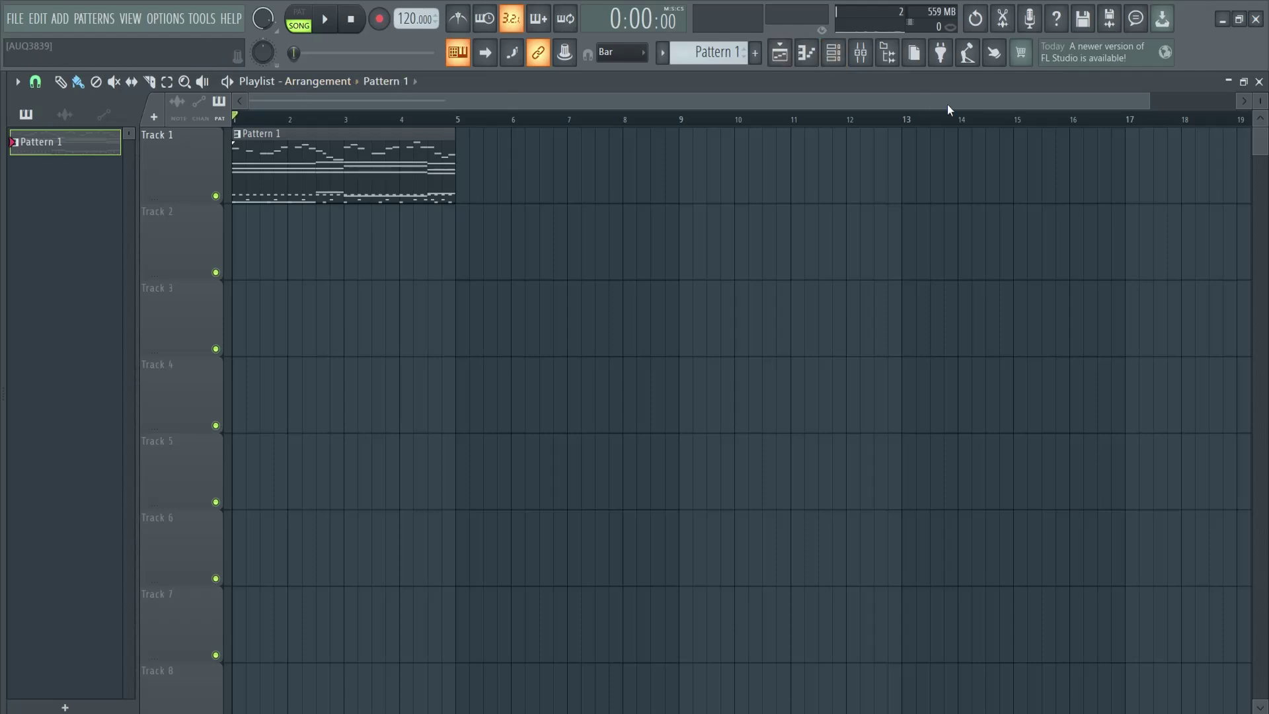
click(833, 52)
drag(549, 262, 618, 342)
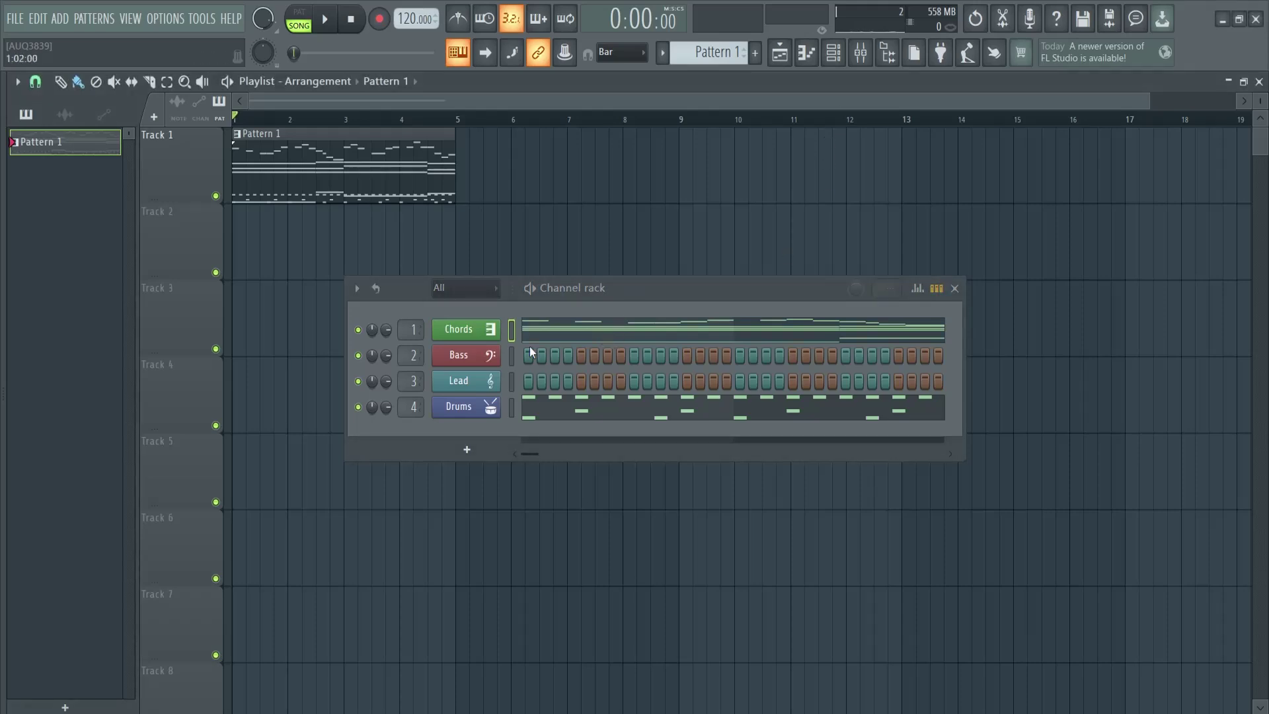
View the Chords channel's notes in the piano roll from the channel rack and return to the playlist
click(545, 337)
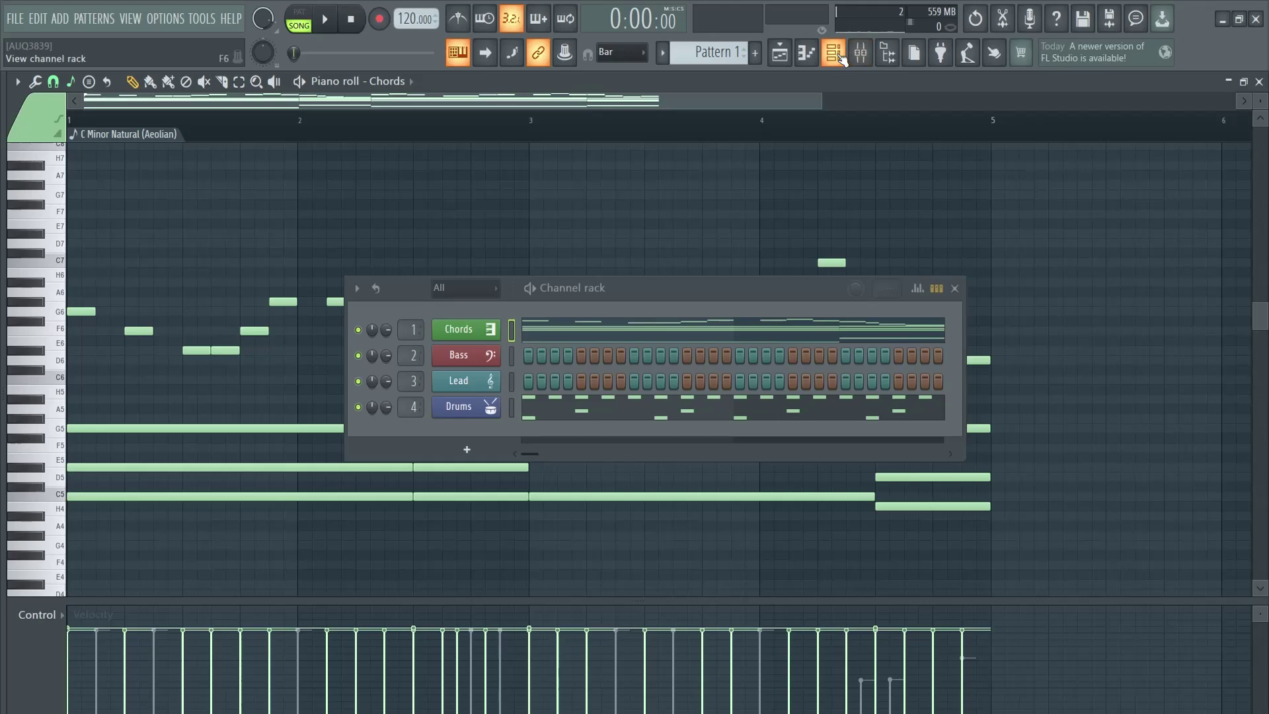
click(806, 58)
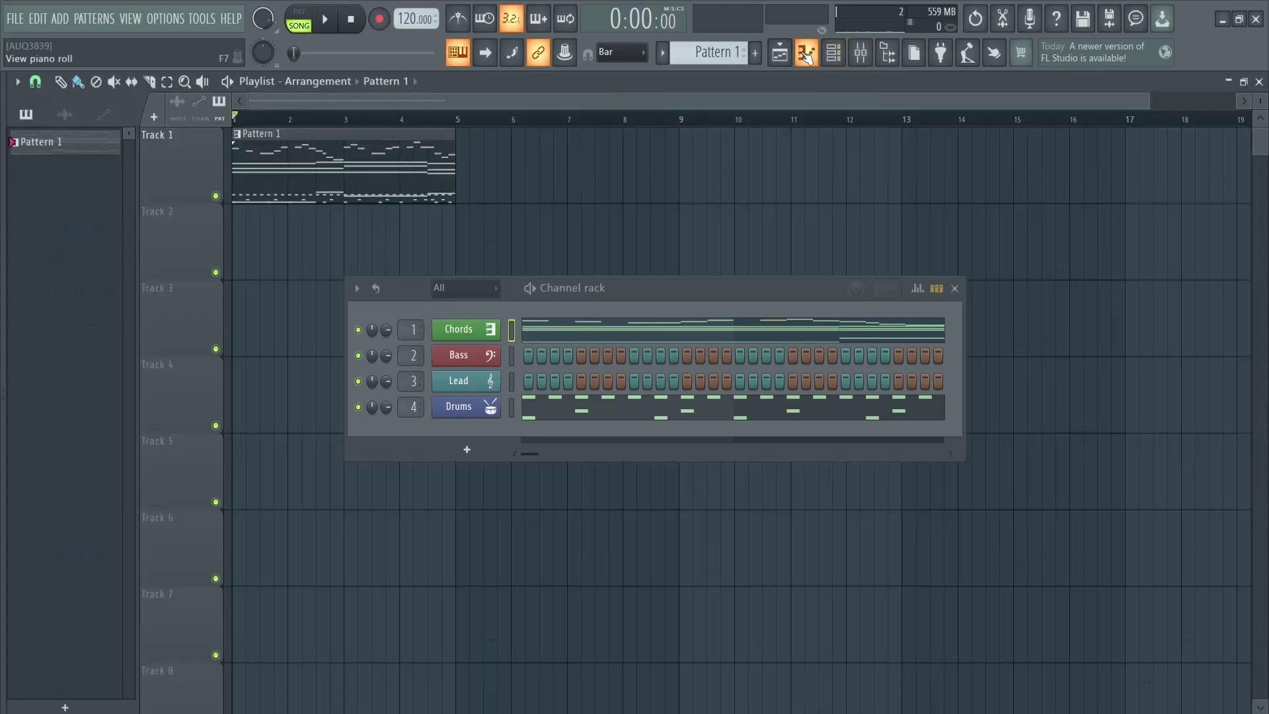
click(806, 58)
click(806, 59)
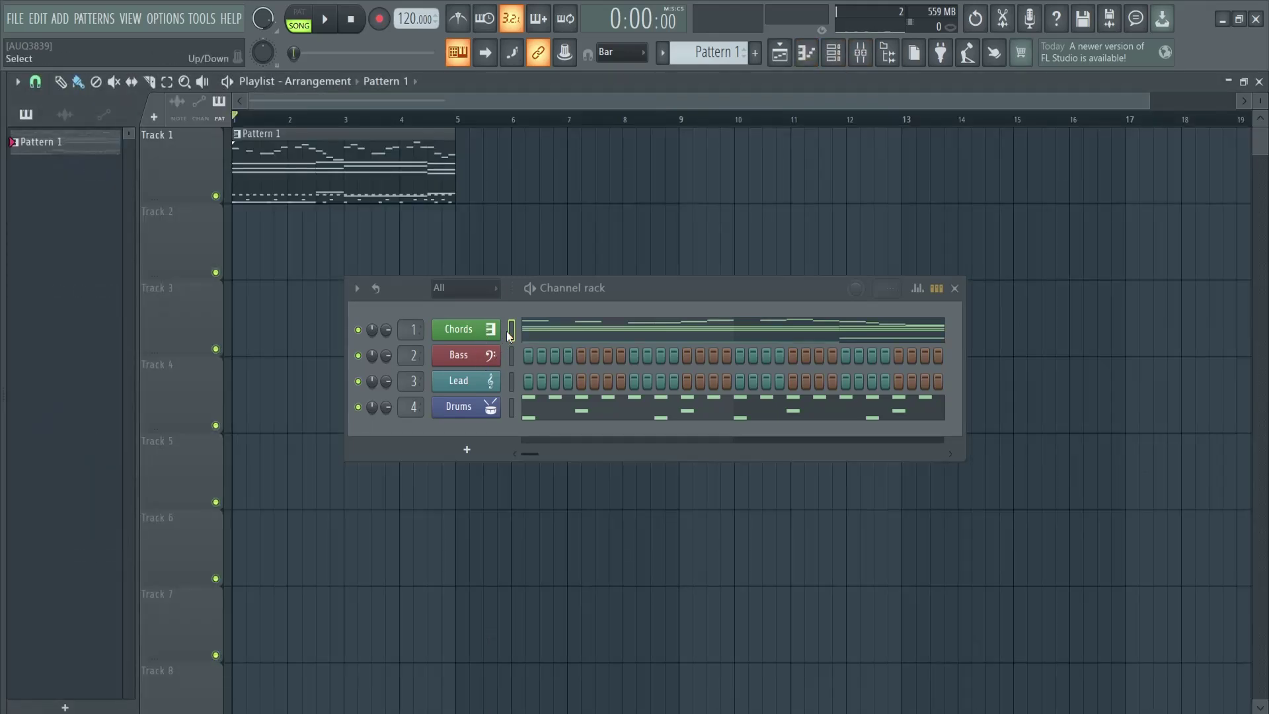
click(593, 335)
click(593, 336)
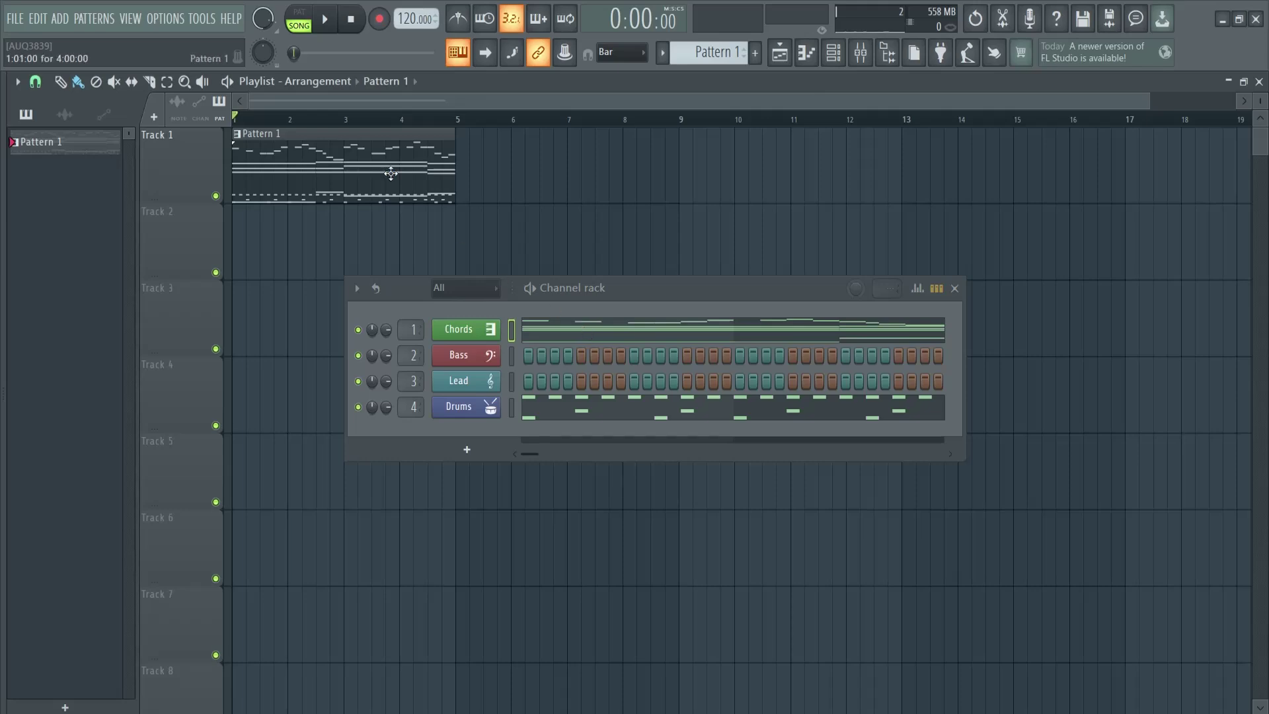
Switch playback to Pattern mode and play Pattern 1
key(l)
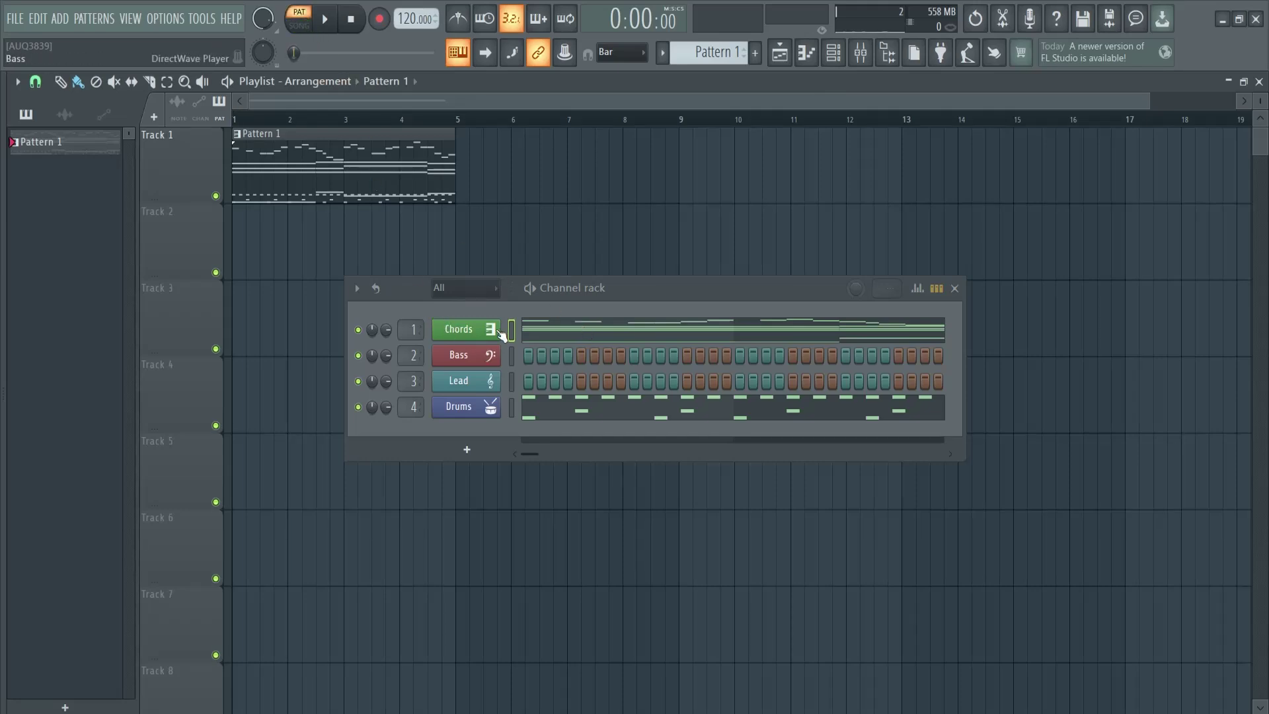
key(space)
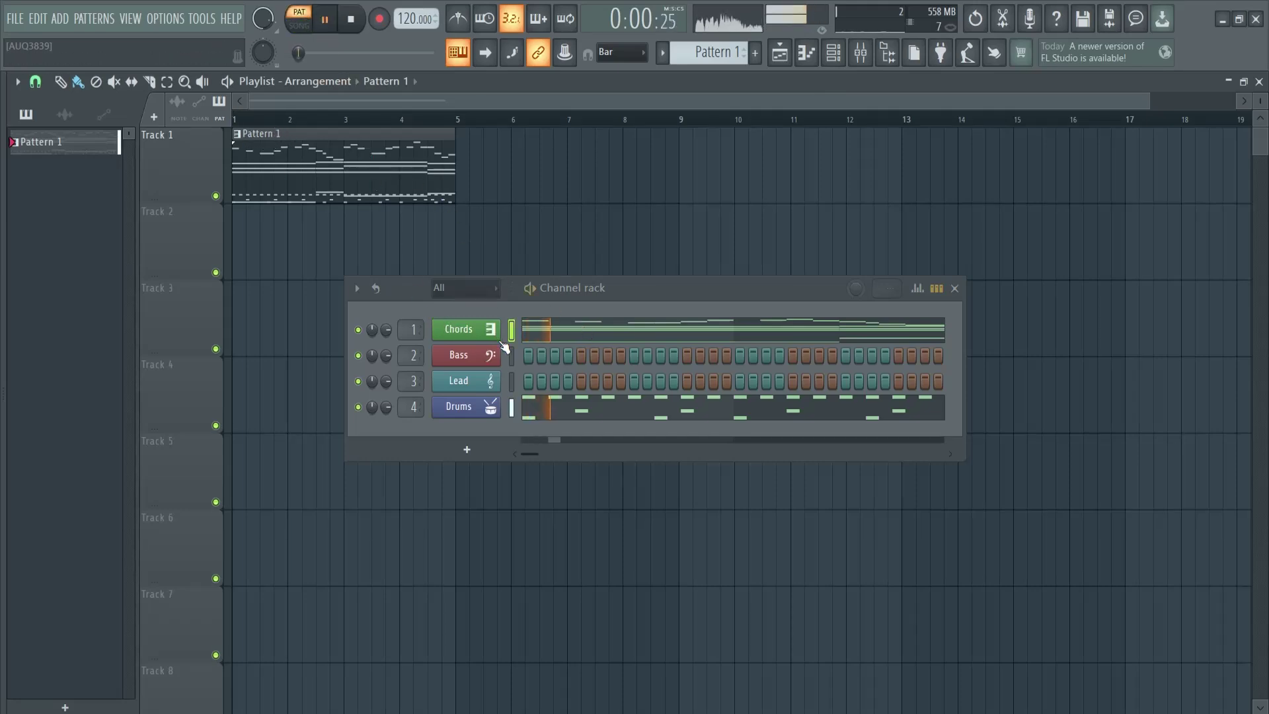
Stop Pattern 1, switch playback to Song mode, and play the arrangement from the start and from bar 4
key(space)
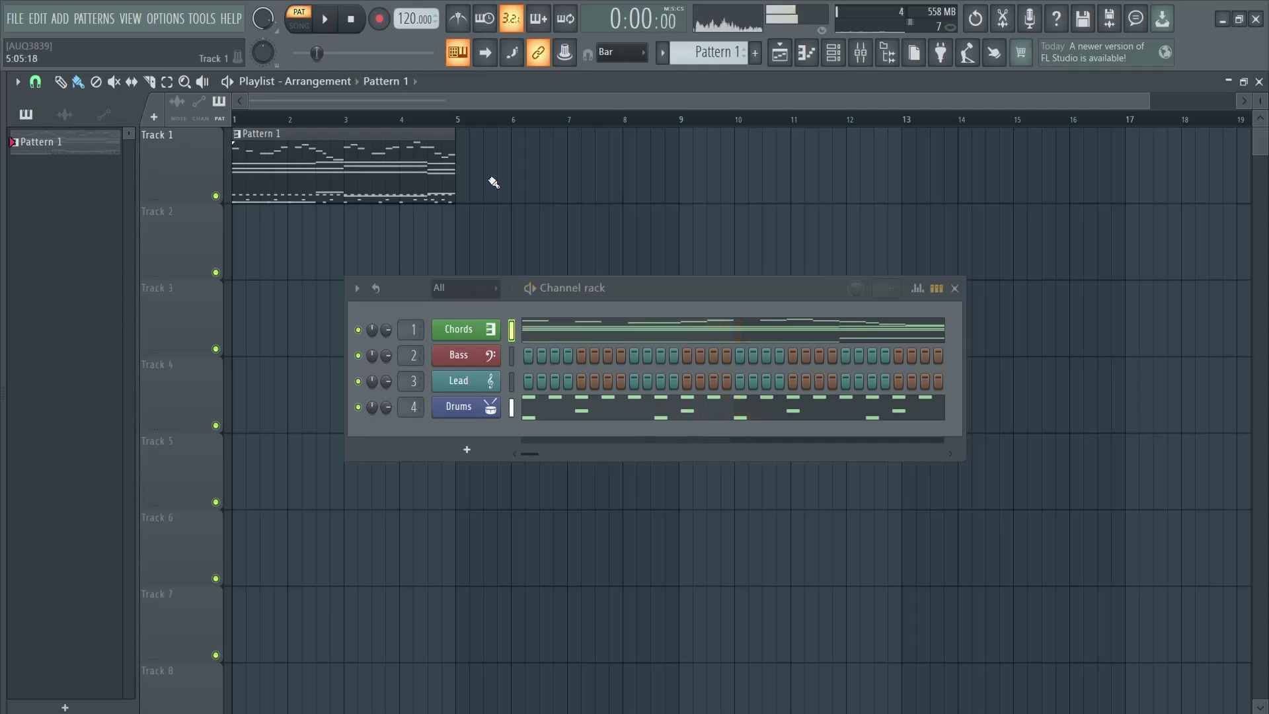
key(l)
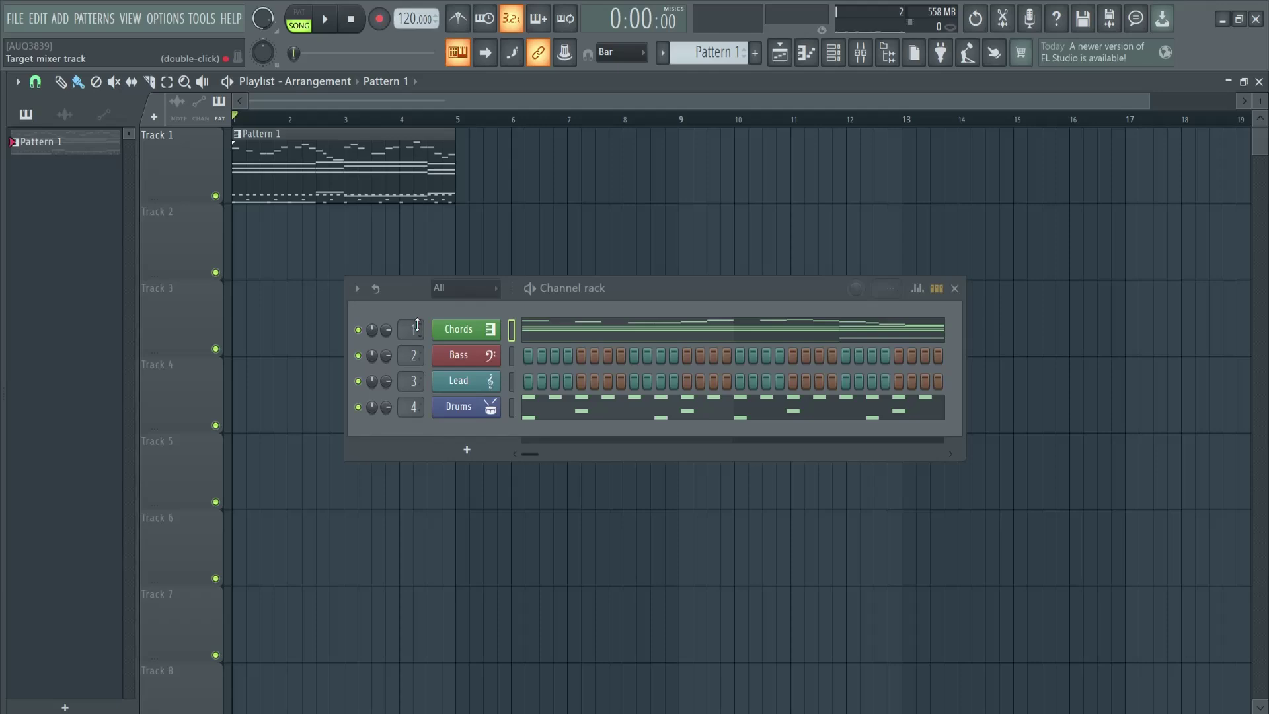
key(space)
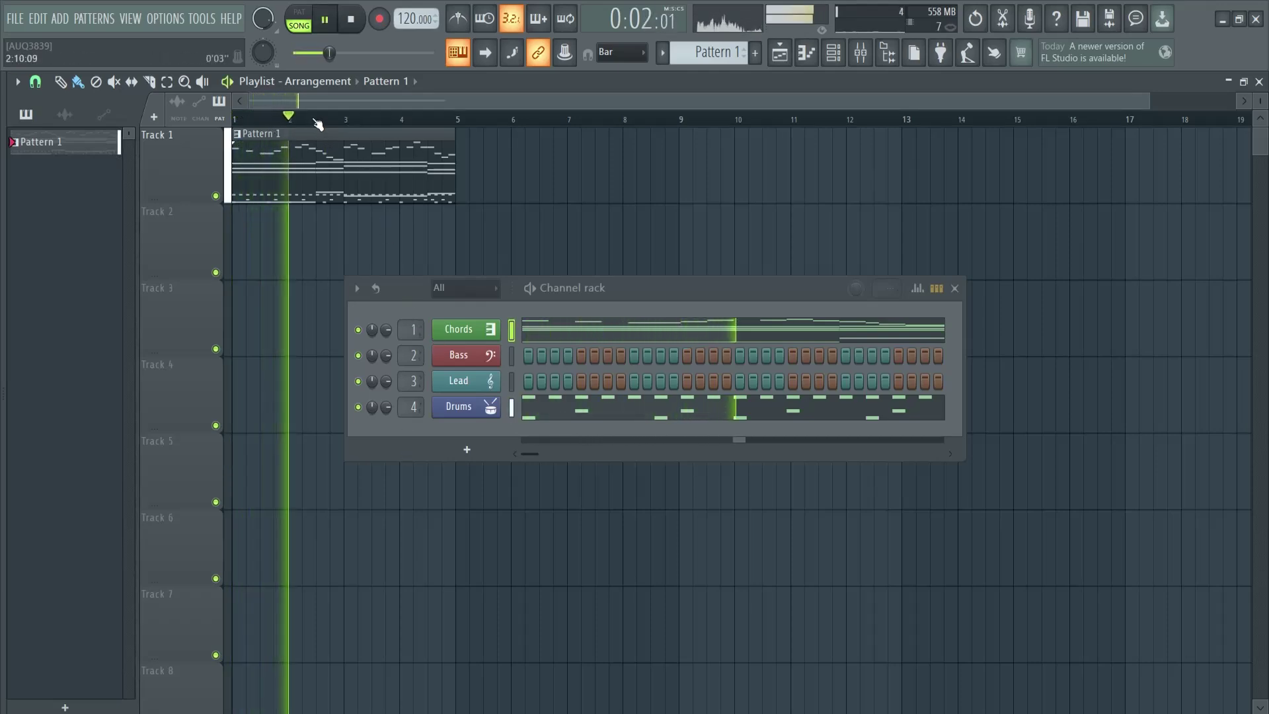
click(244, 120)
click(415, 123)
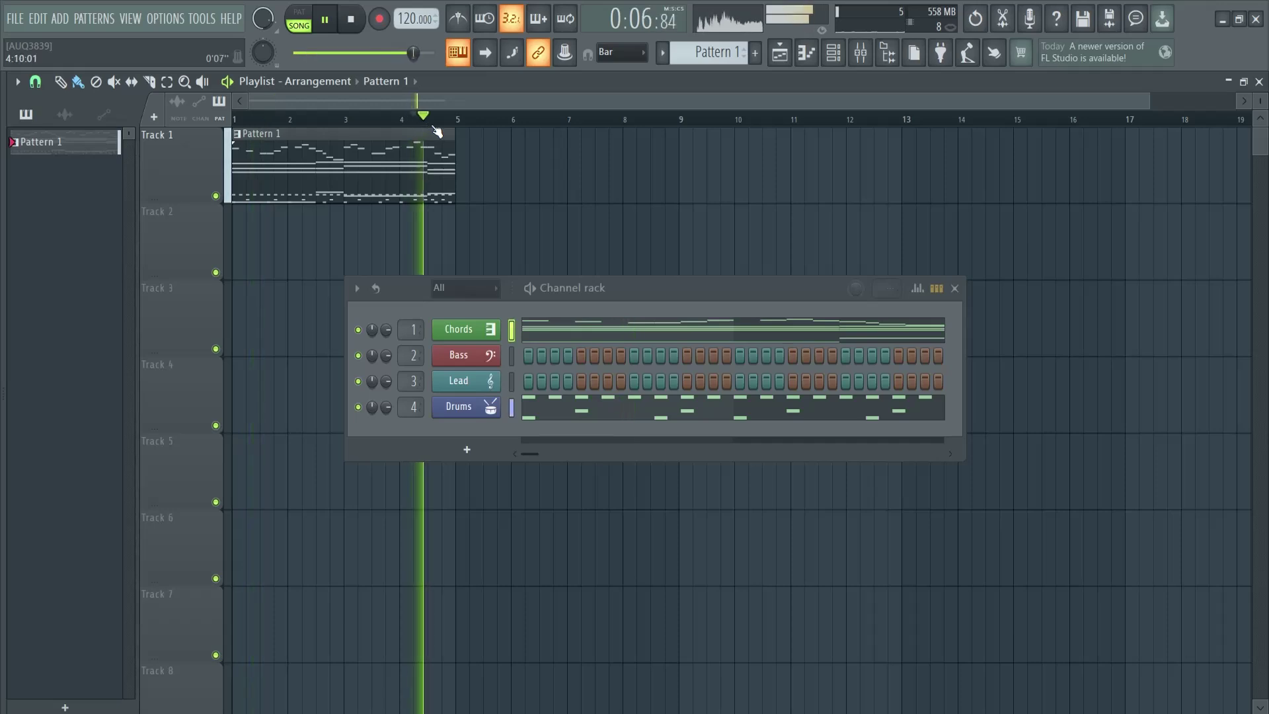
key(space)
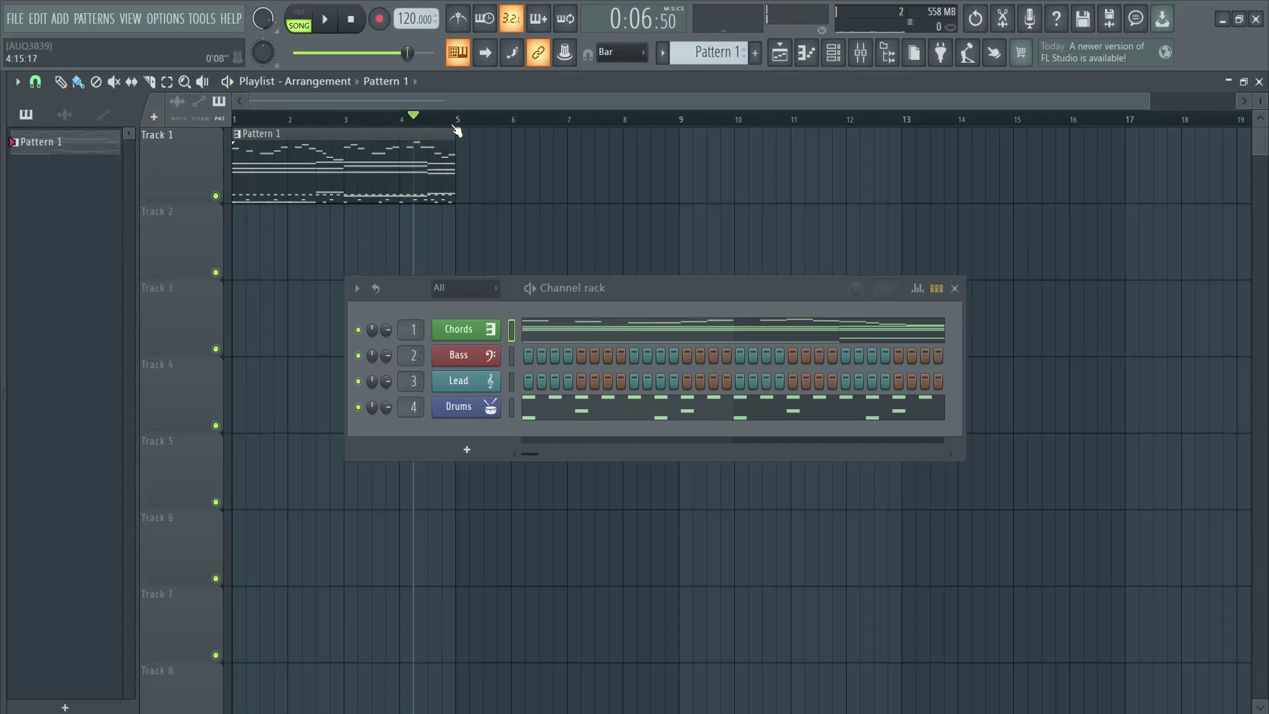
Delete the Drums channel and move the channel rack slightly lower over the playlist
right_click(465, 407)
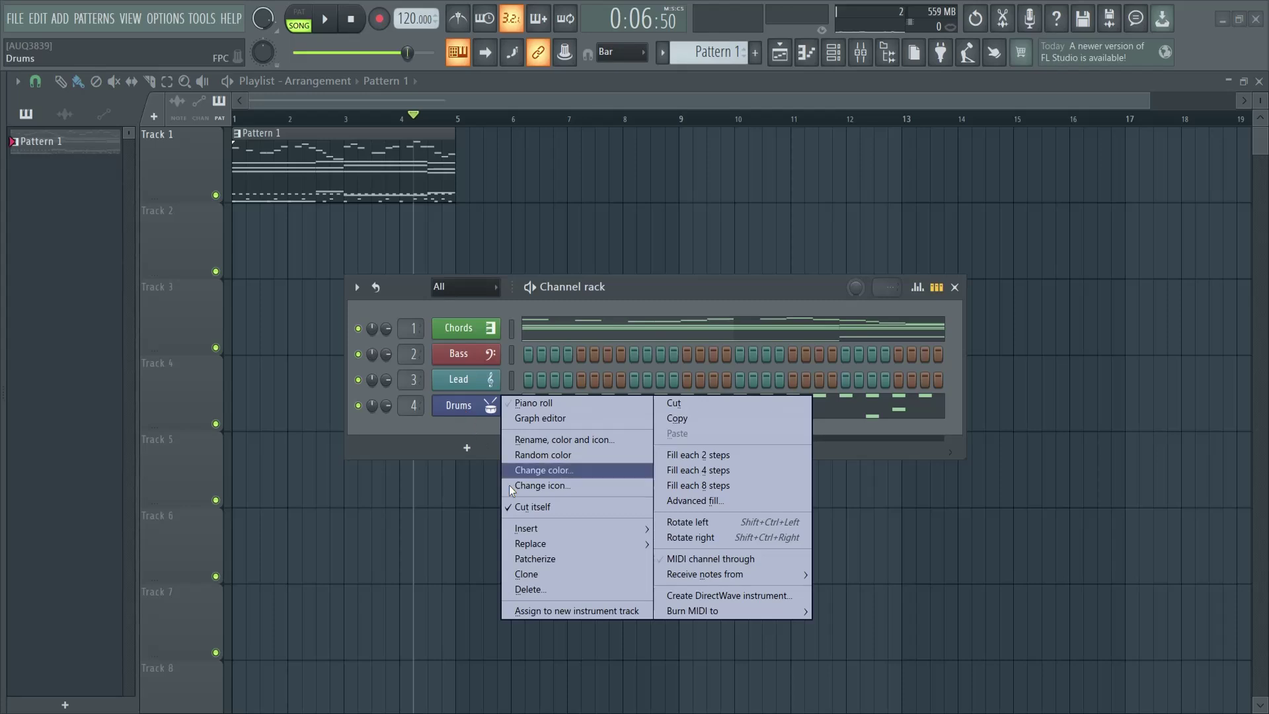
click(528, 589)
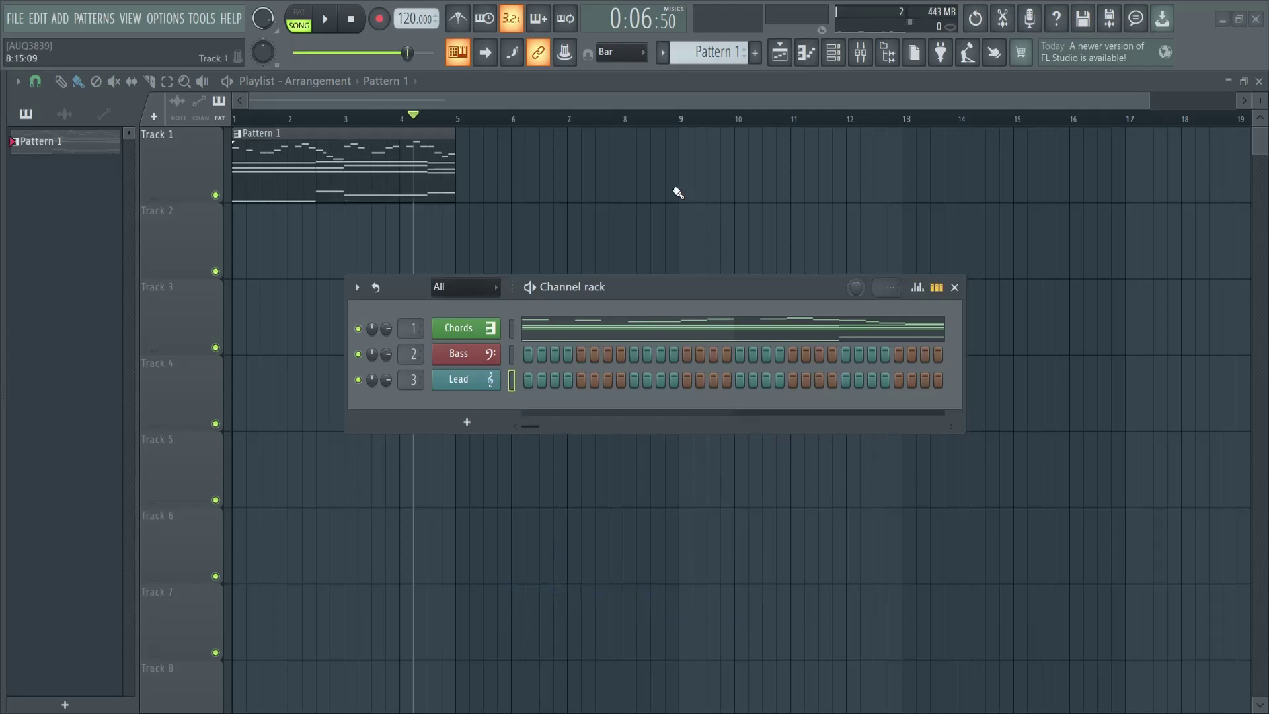
drag(701, 295, 765, 330)
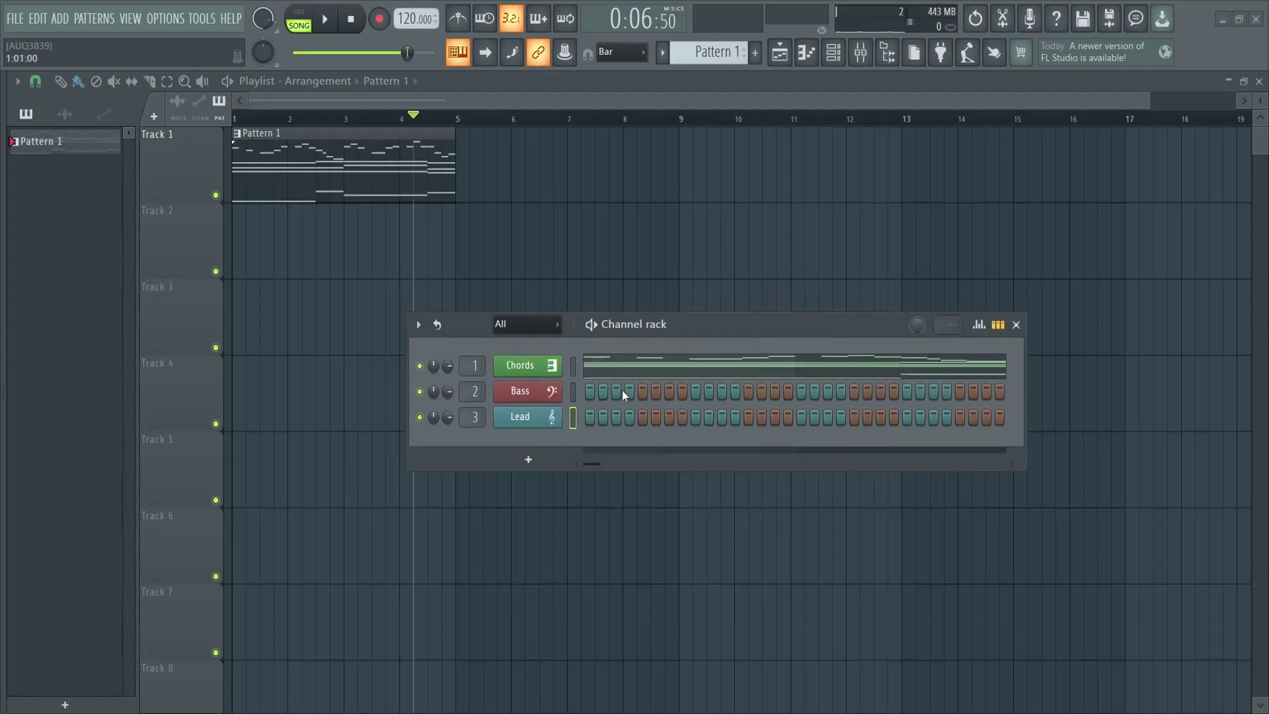
Create a new pattern named drums and place its clips on Track 2 at bars 9 and 13
click(756, 53)
text(drums)
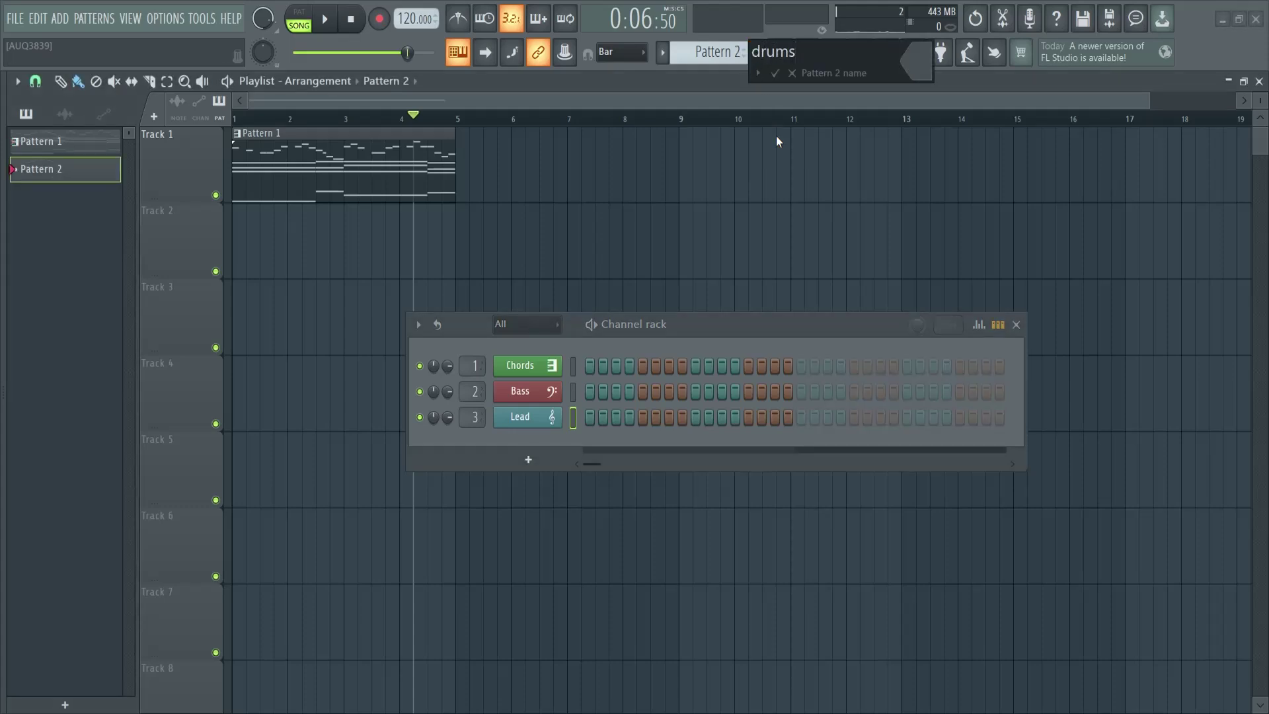
click(775, 73)
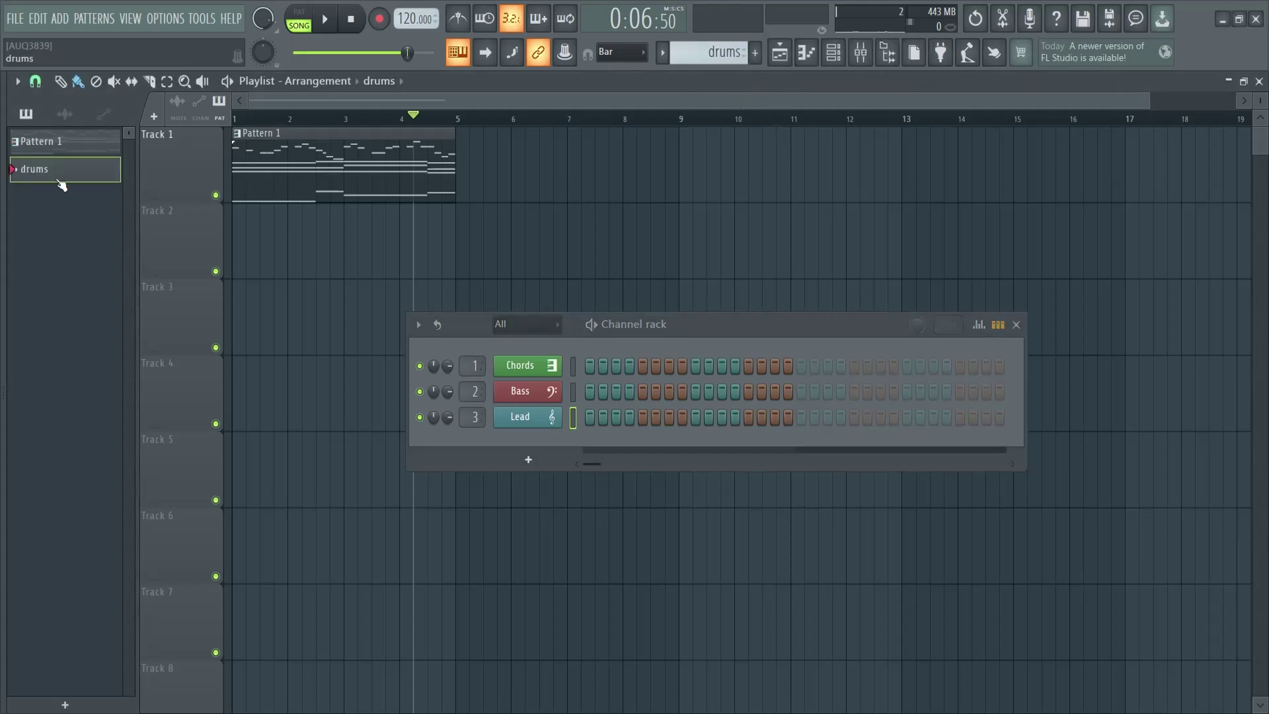
click(689, 248)
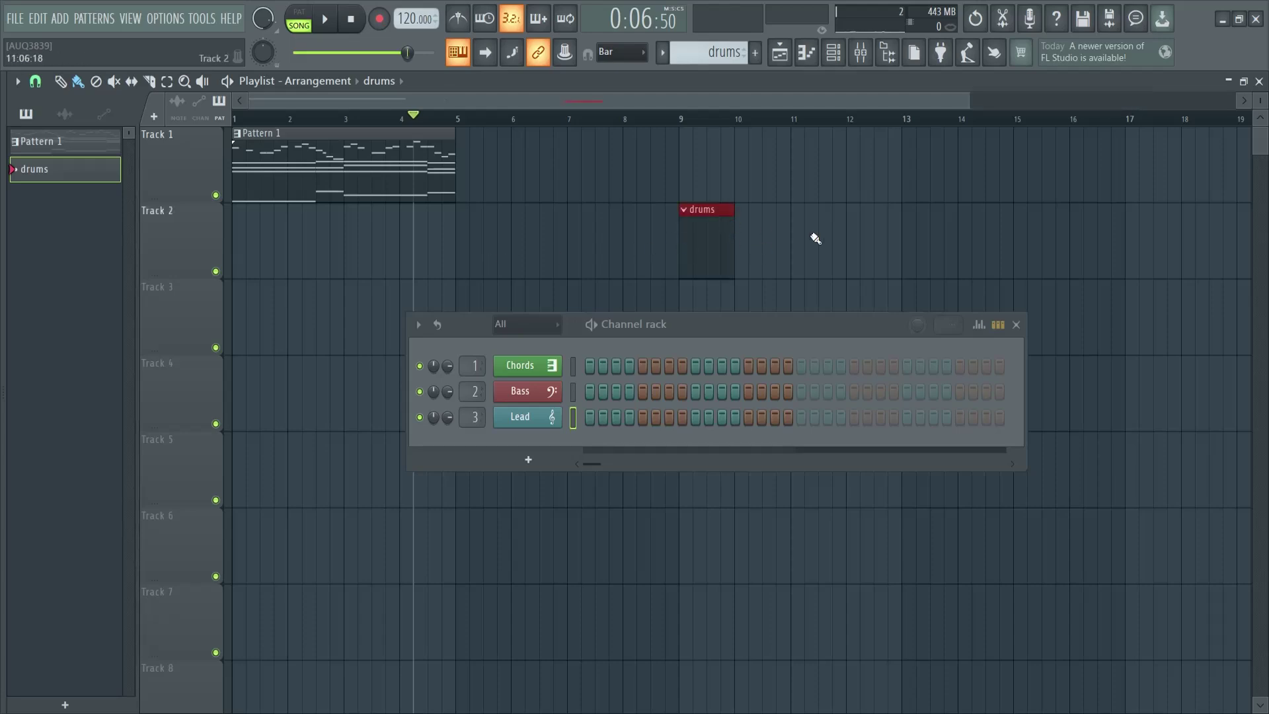
click(908, 249)
Fill Track 1 with back-to-back Pattern 1 clips from bar 5 up to bar 17, setting the playlist snap to Beat
click(56, 142)
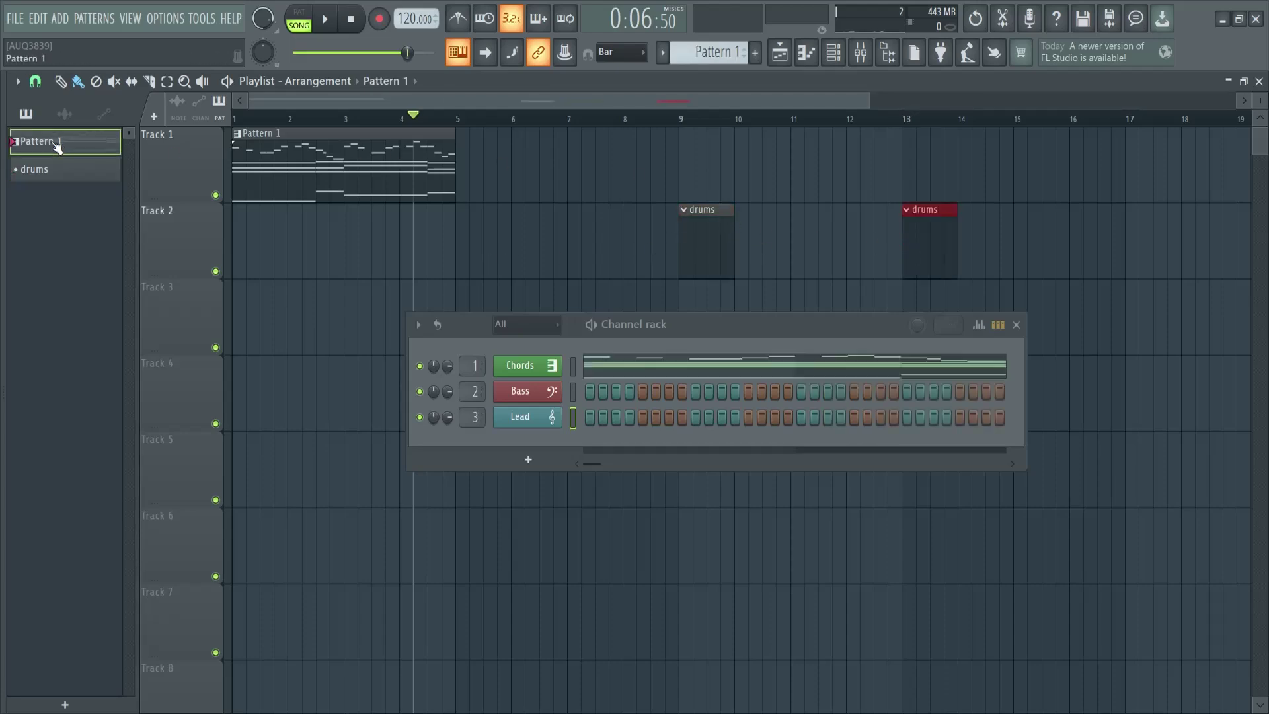
click(467, 160)
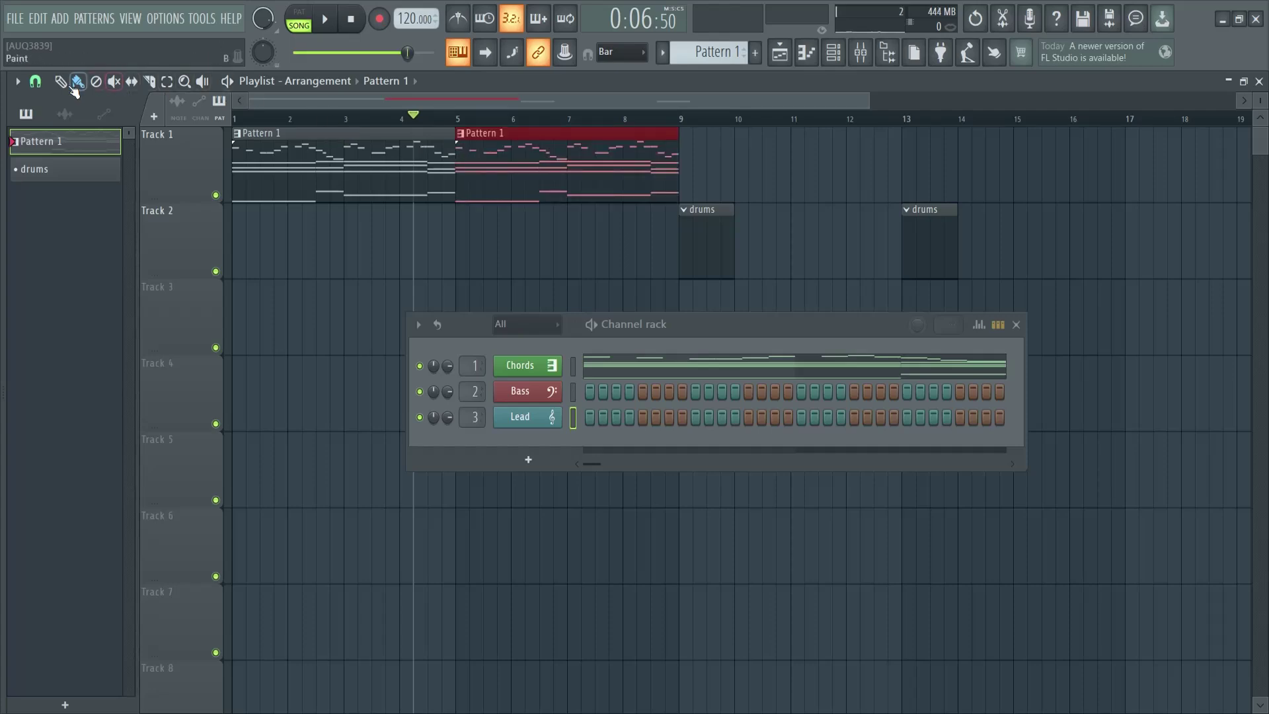
click(35, 85)
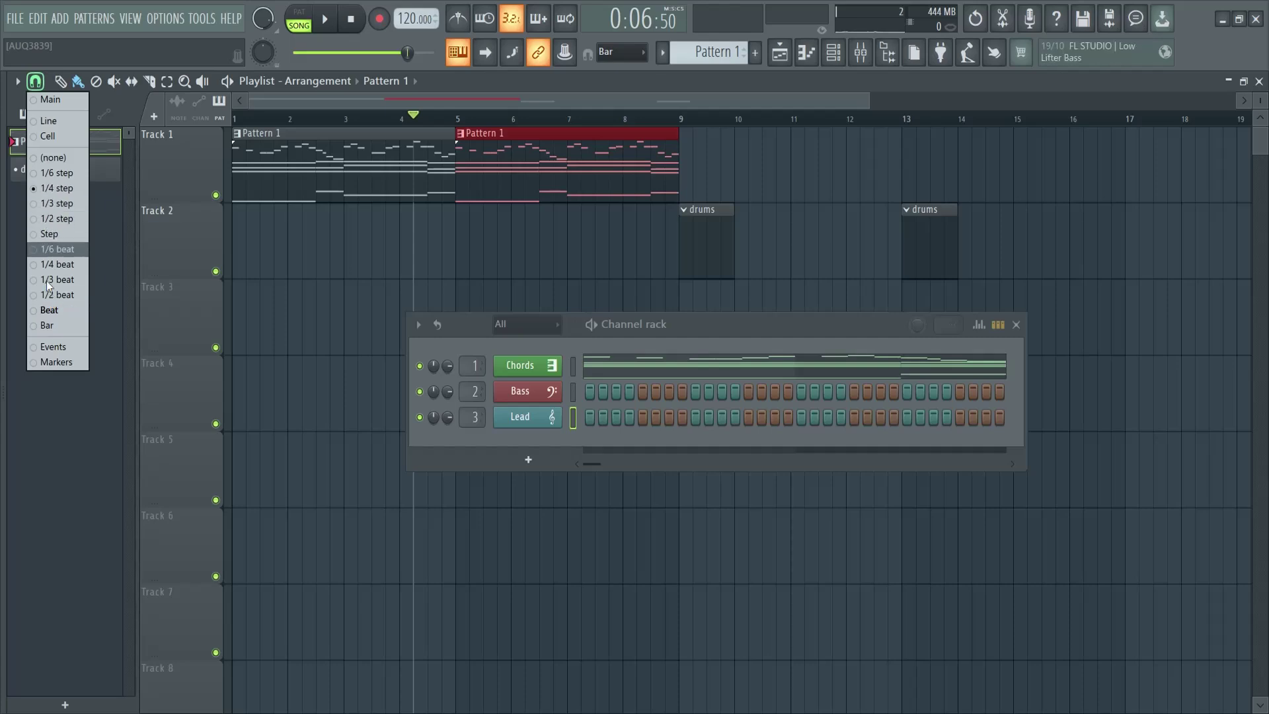
click(47, 311)
key(ctrl+b)
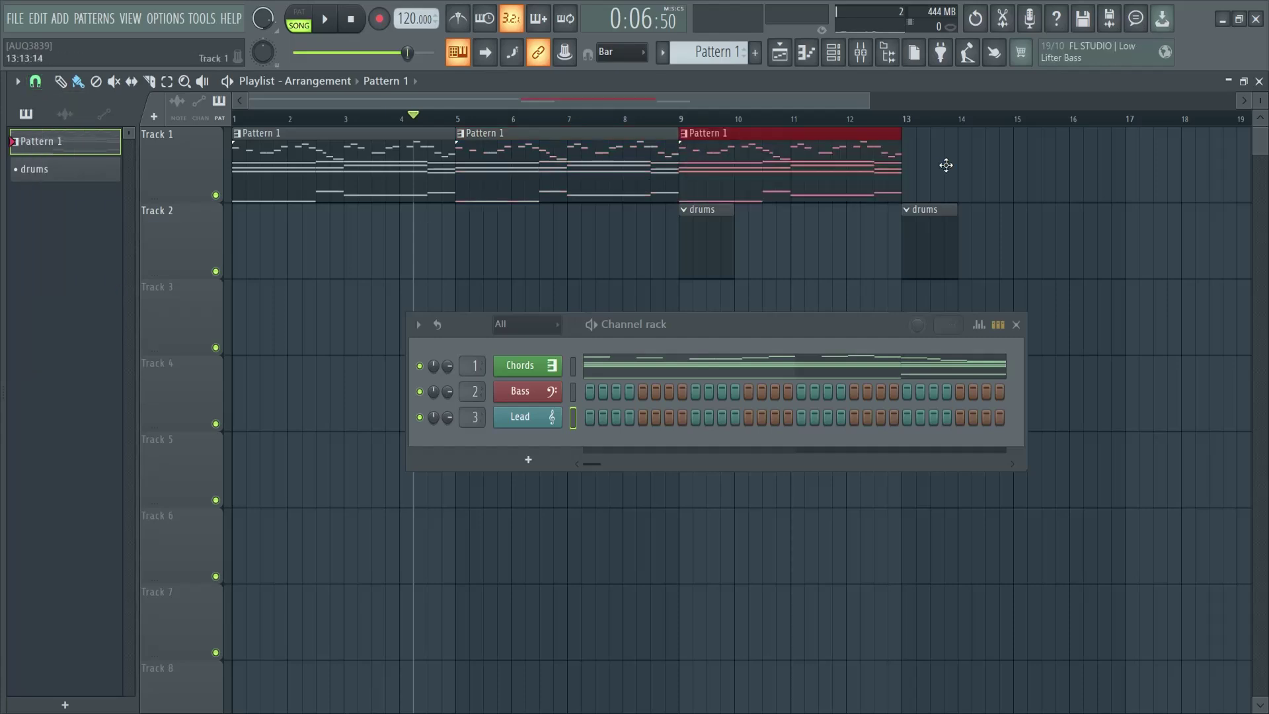
key(ctrl+b)
Compare the channel rack contents of Pattern 1 and drums, finishing on the drums pattern
click(40, 170)
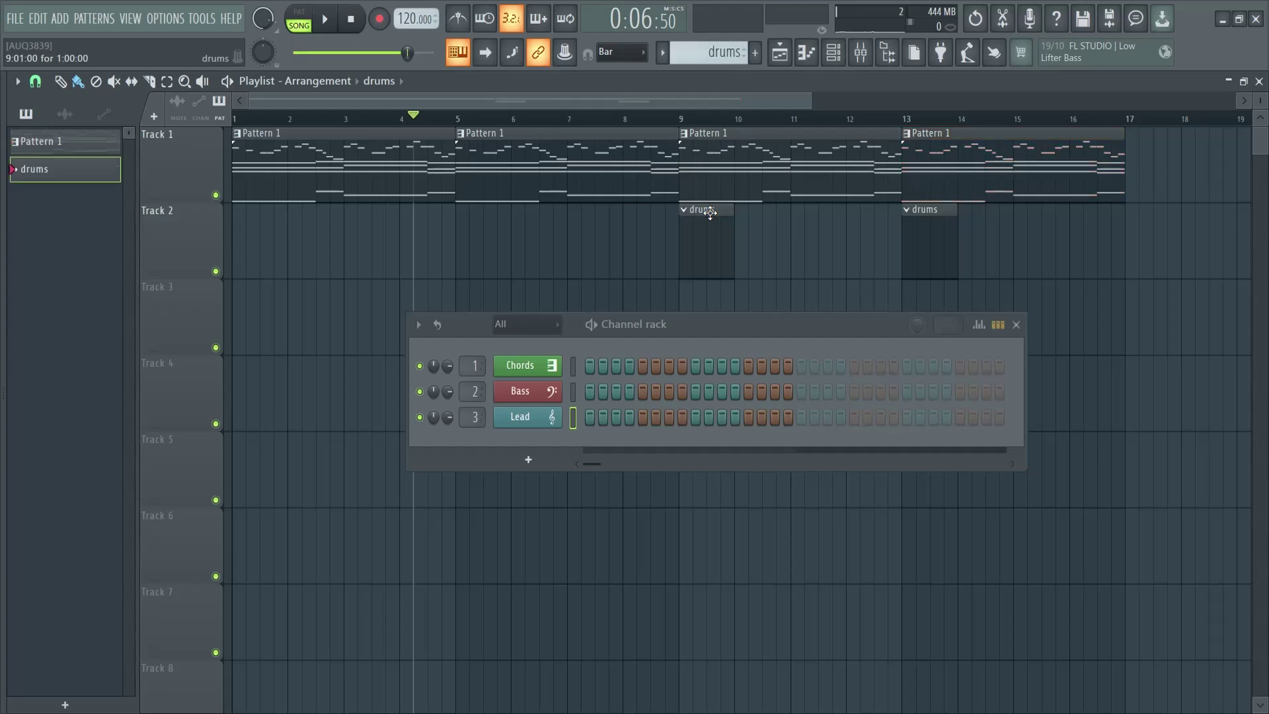
click(46, 141)
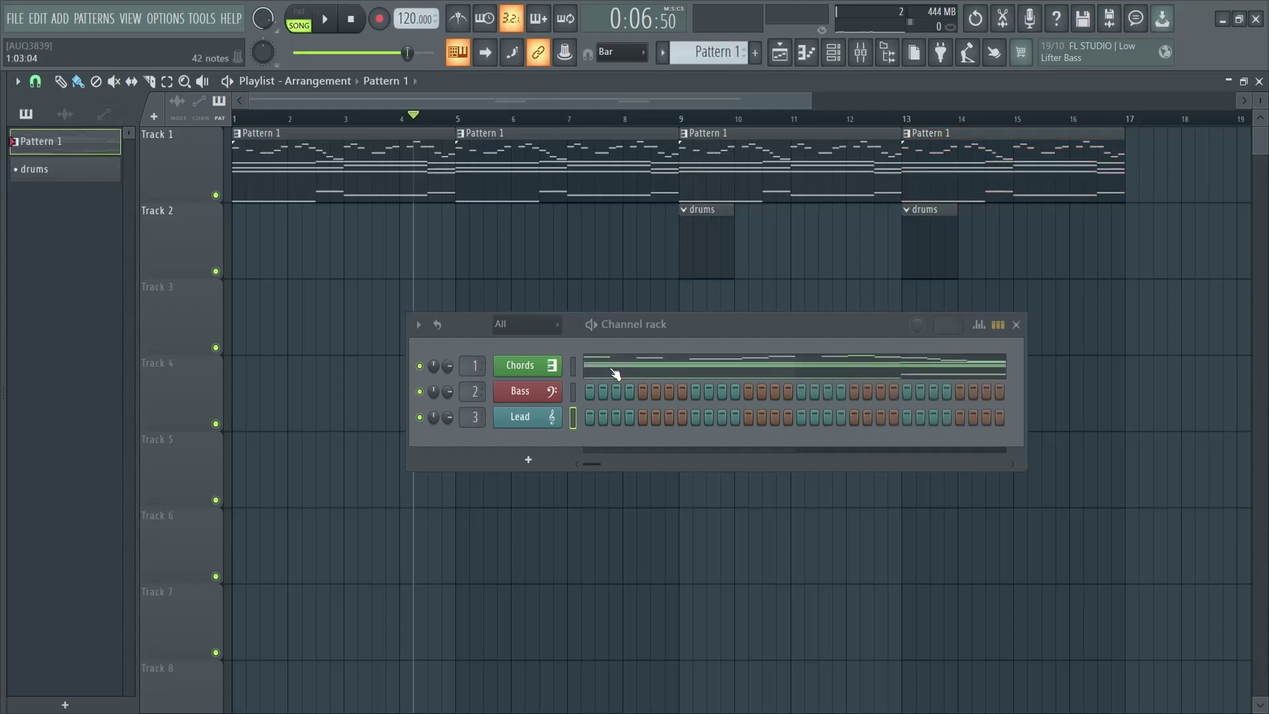
click(38, 176)
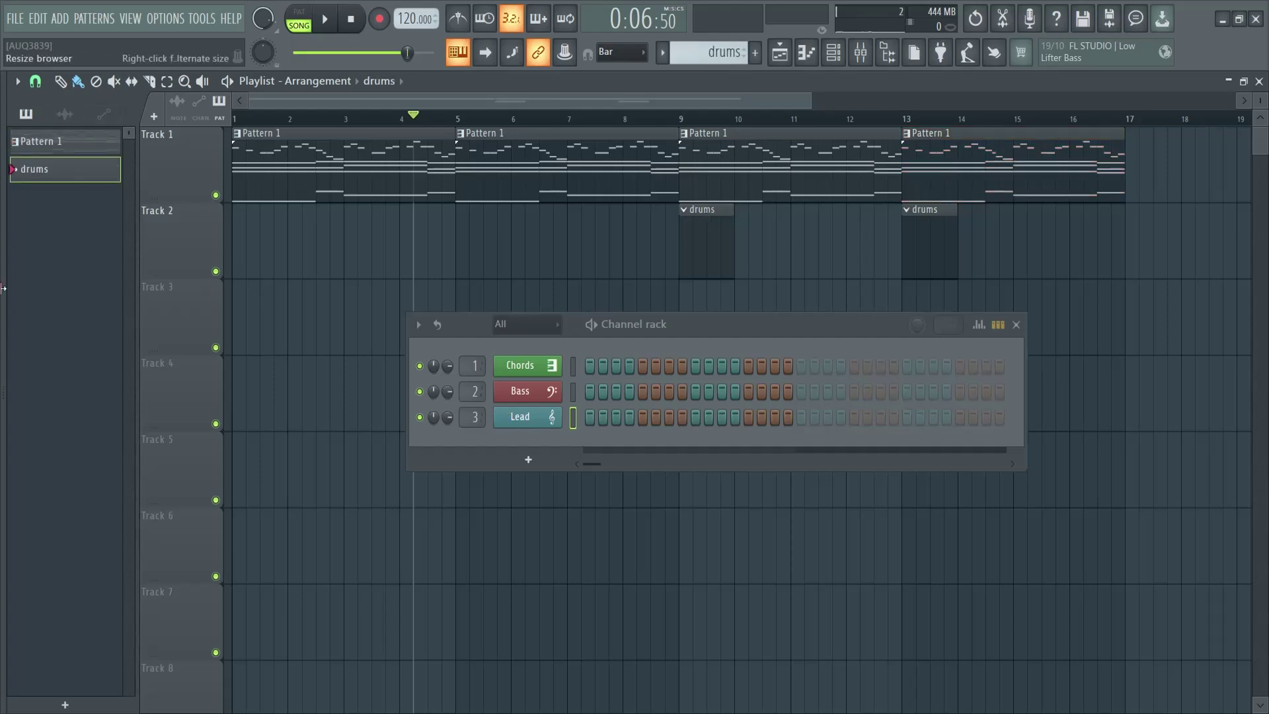
Show the sample browser and open the Kicks folder inside the Drums pack
click(886, 55)
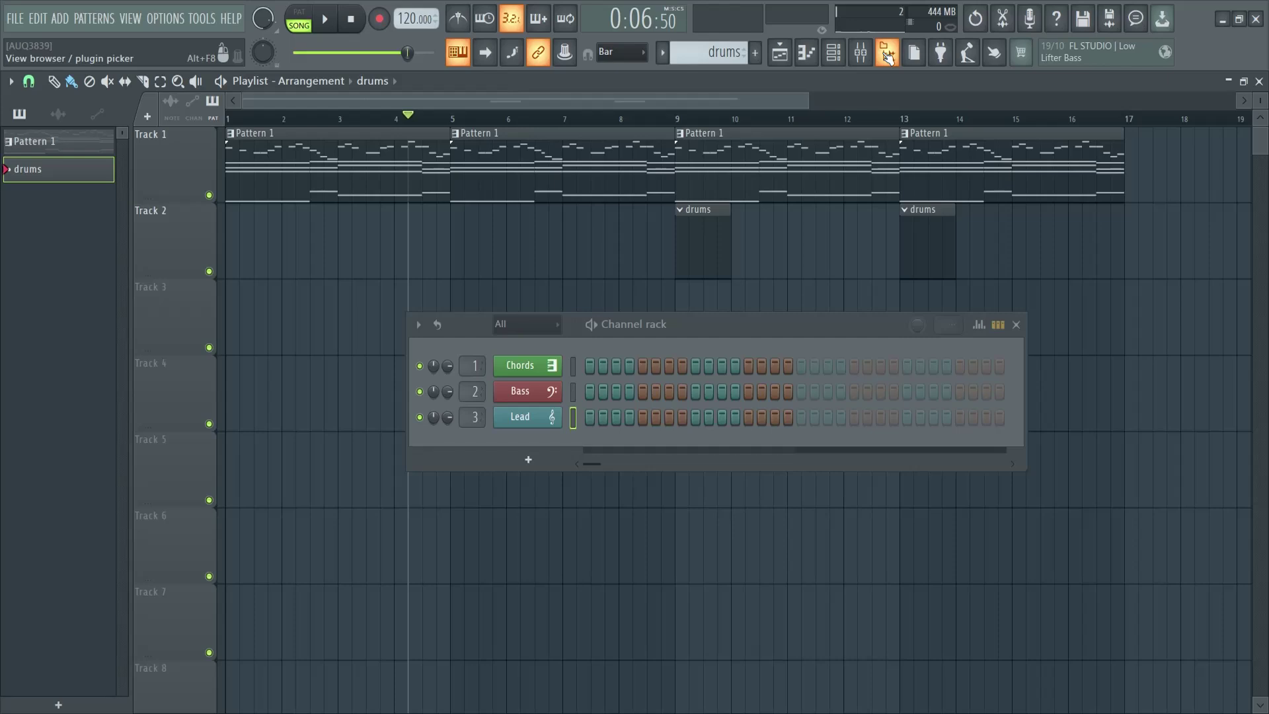
drag(48, 304, 96, 306)
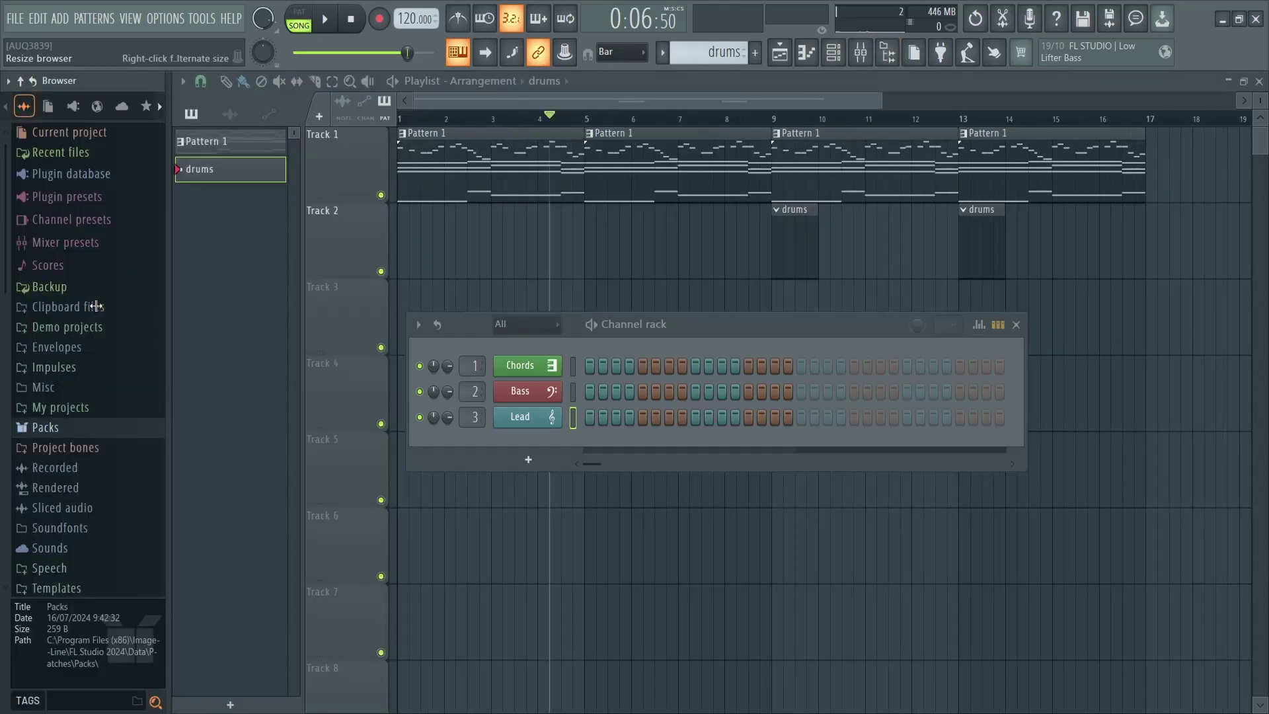
click(80, 429)
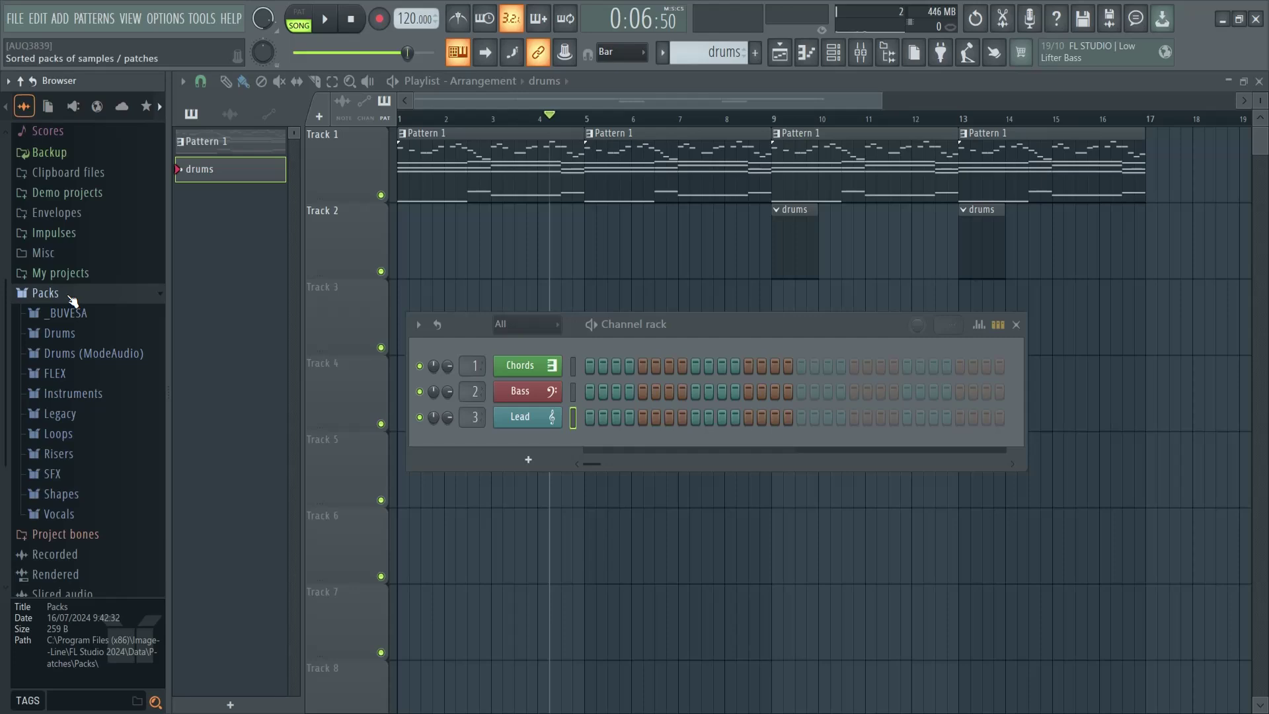
right_click(68, 295)
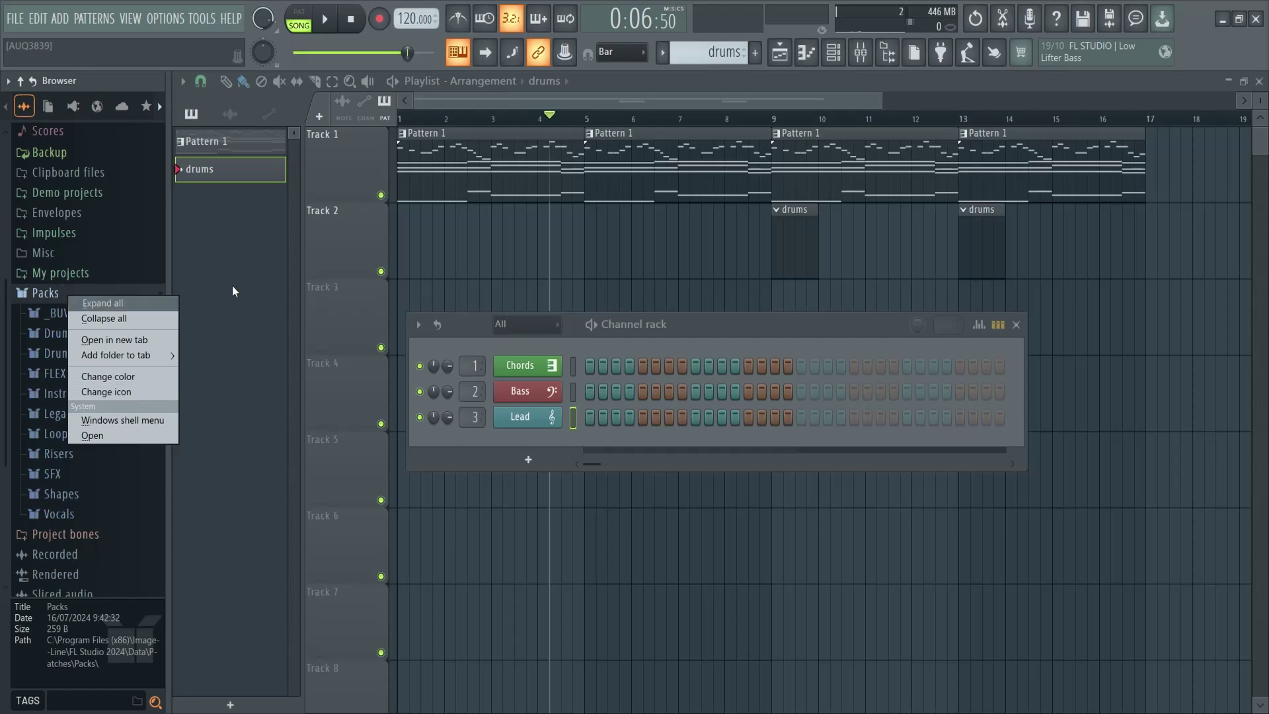
click(253, 310)
click(87, 340)
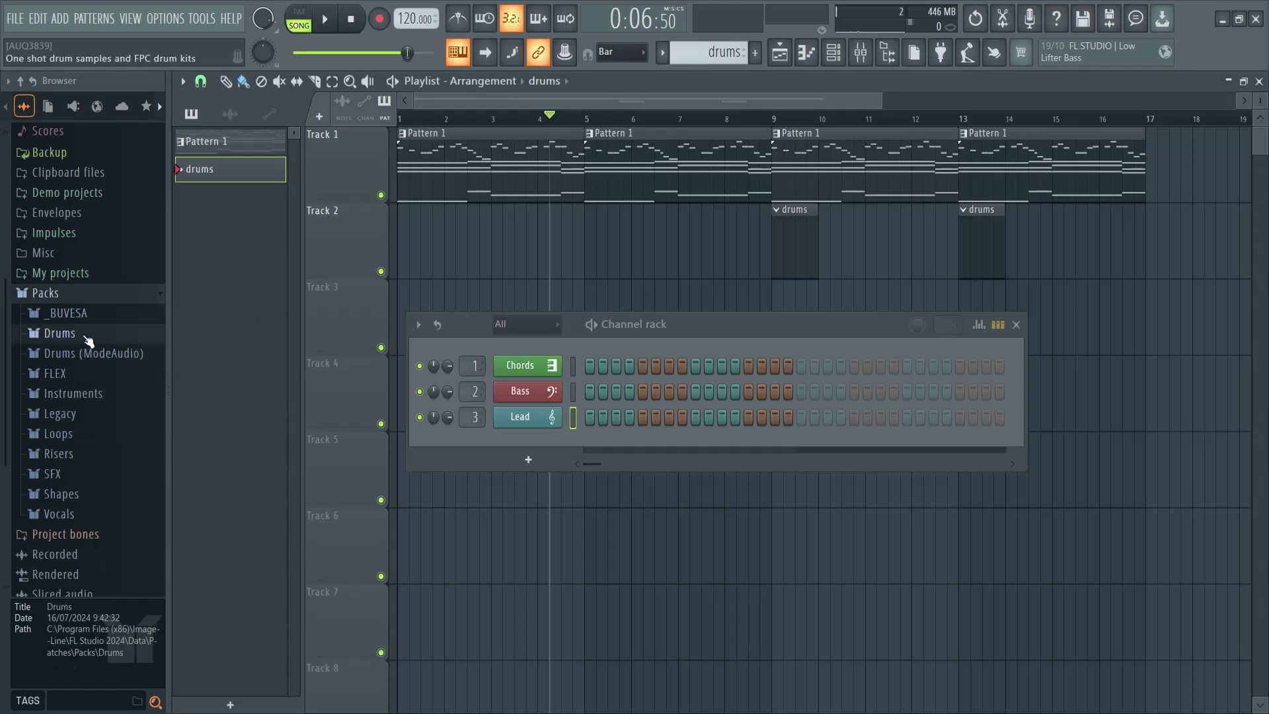
click(74, 394)
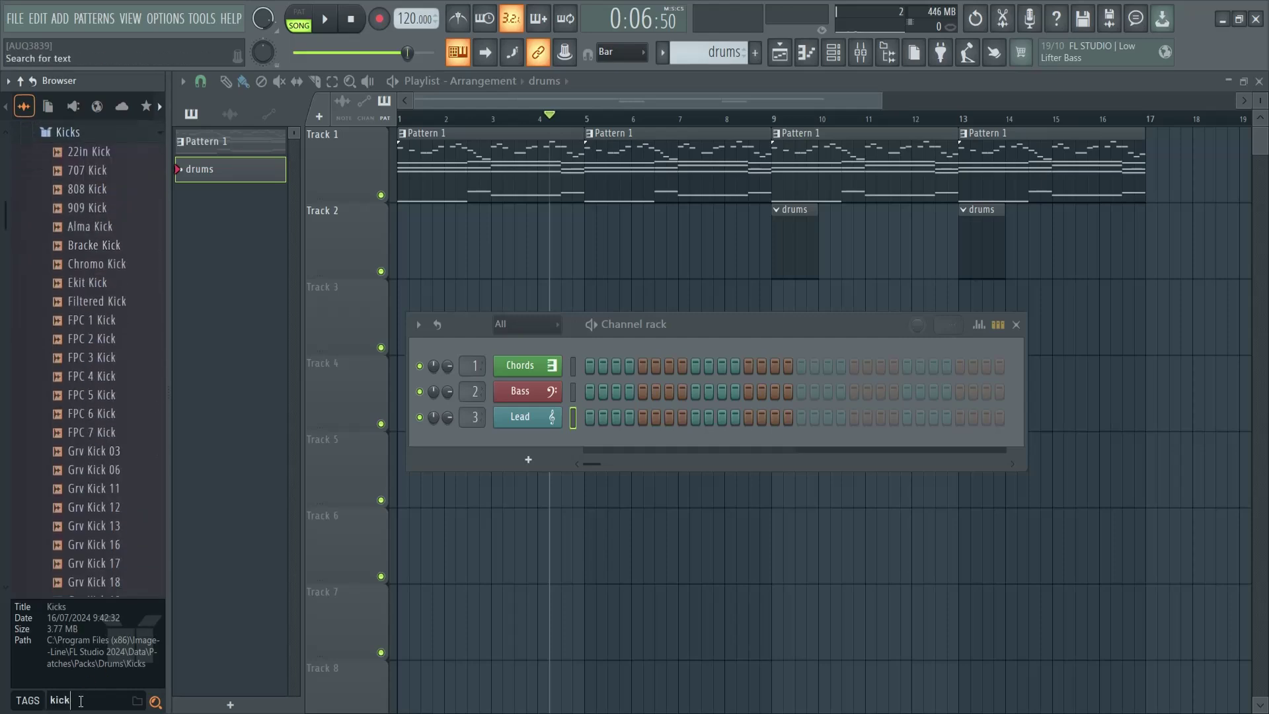
Search the browser for "kick" and audition the samples from 707 Kick through Chromo Kick
key(Return)
click(155, 702)
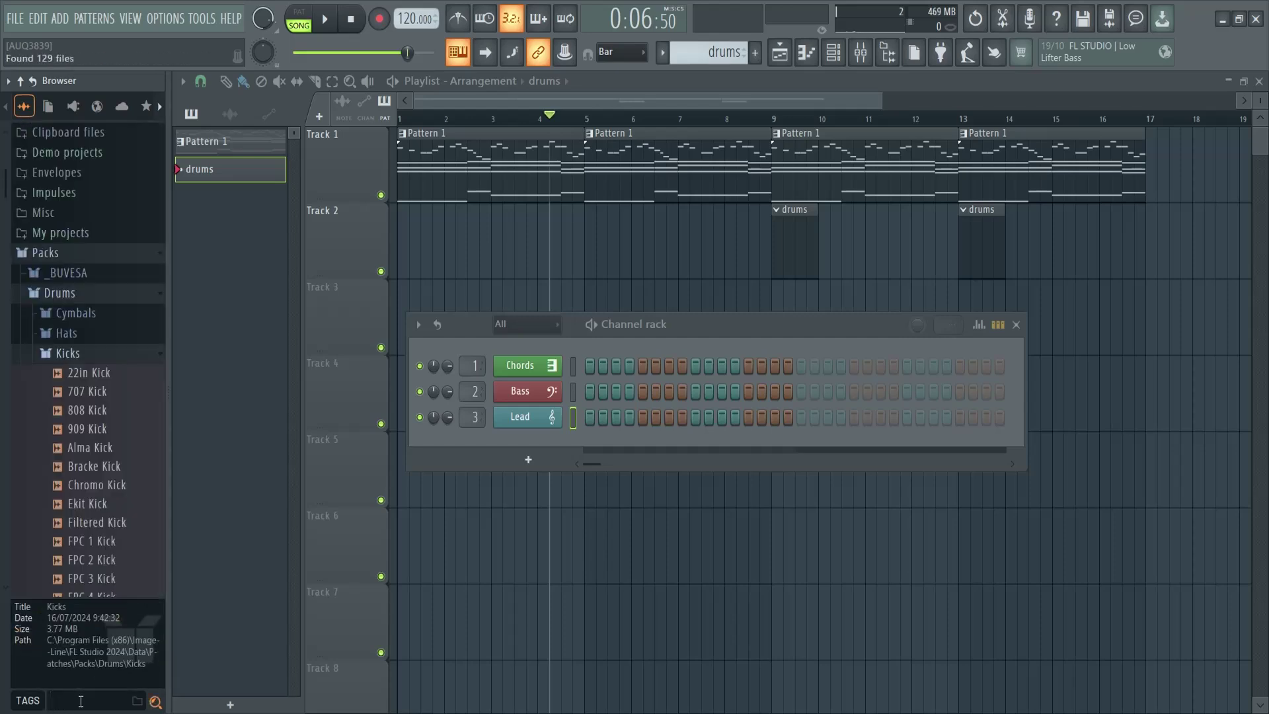
click(103, 392)
click(99, 410)
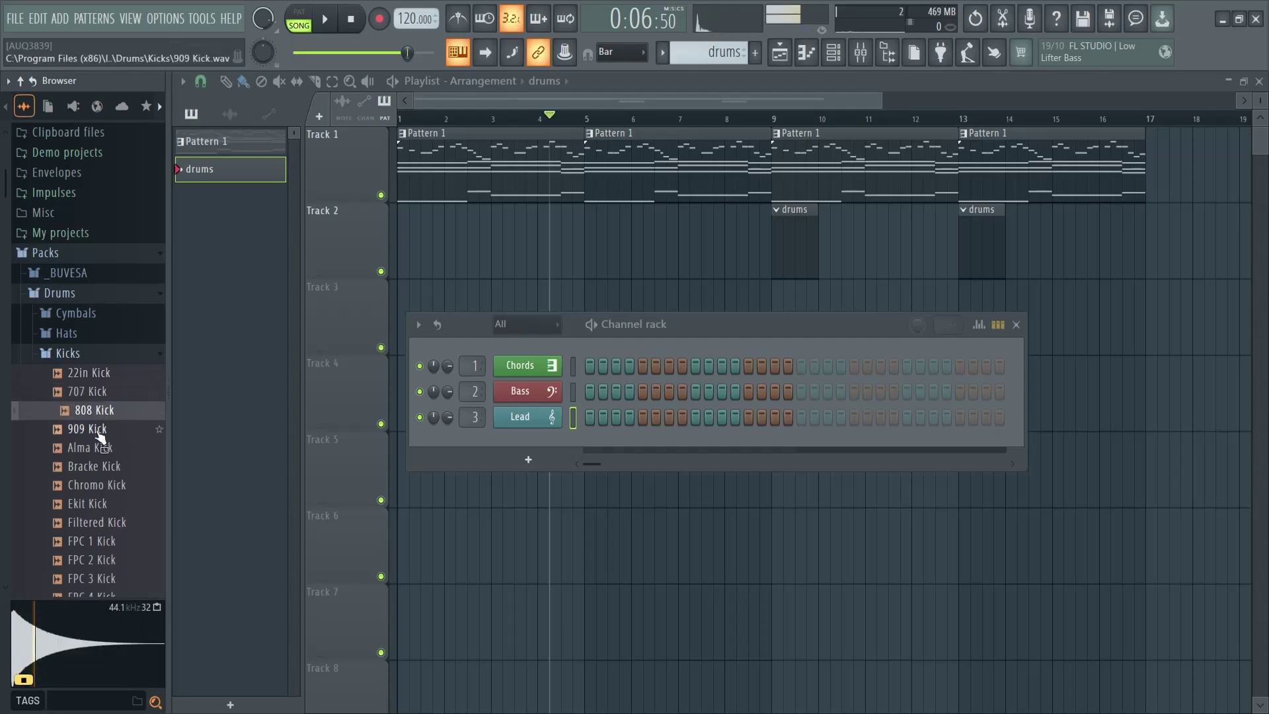
click(99, 428)
click(99, 447)
click(97, 466)
click(95, 485)
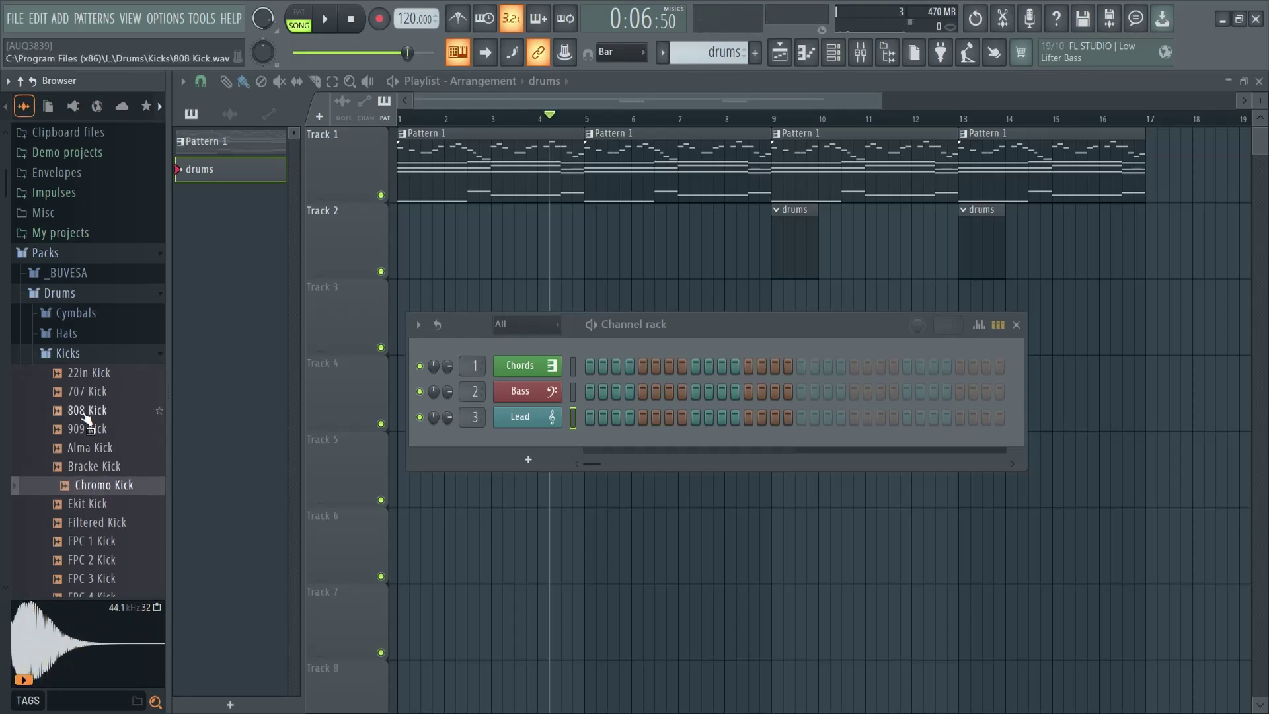
Add the 808 Kick sample as a new channel and compare the rack contents of Pattern 1 and drums
drag(86, 416, 497, 431)
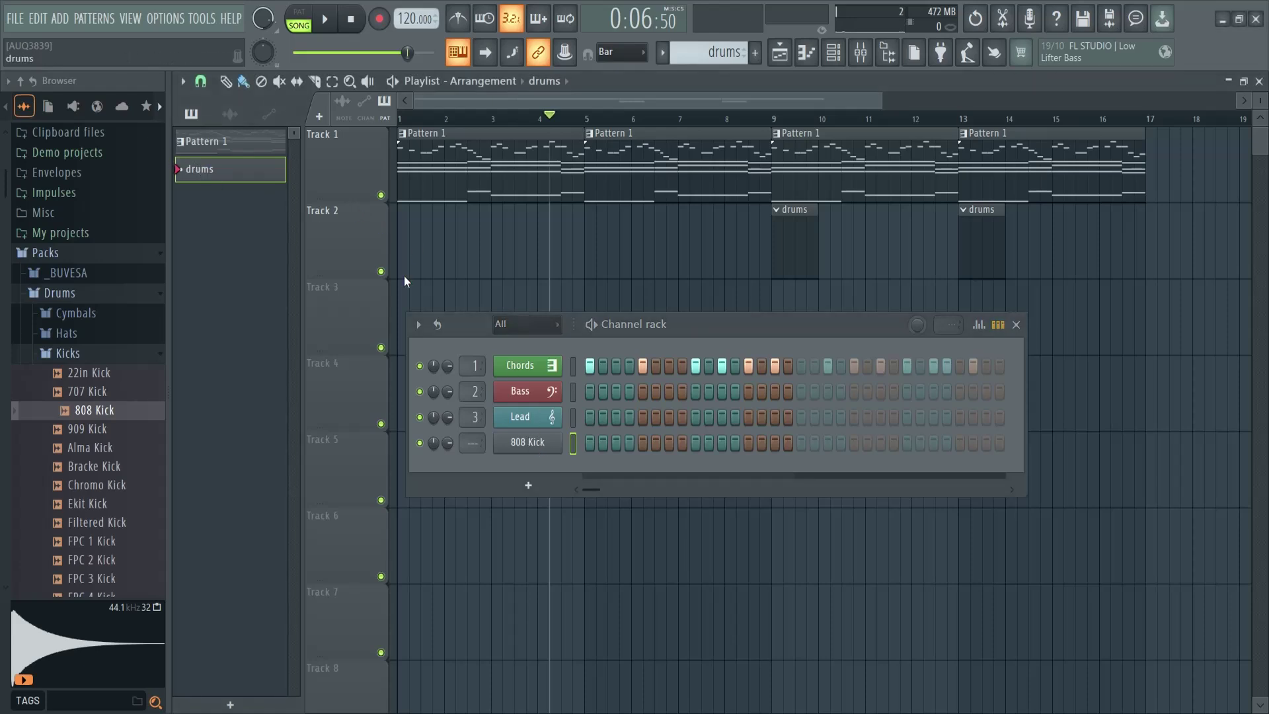
click(232, 152)
click(232, 170)
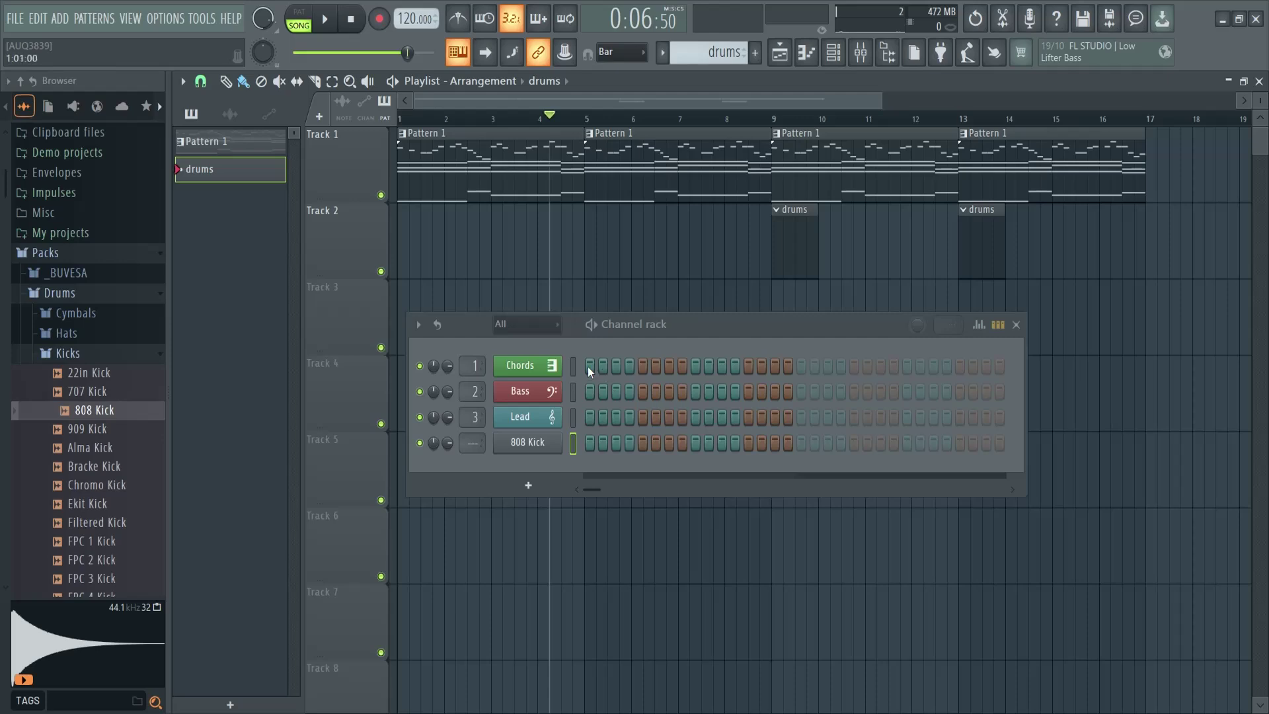
click(214, 146)
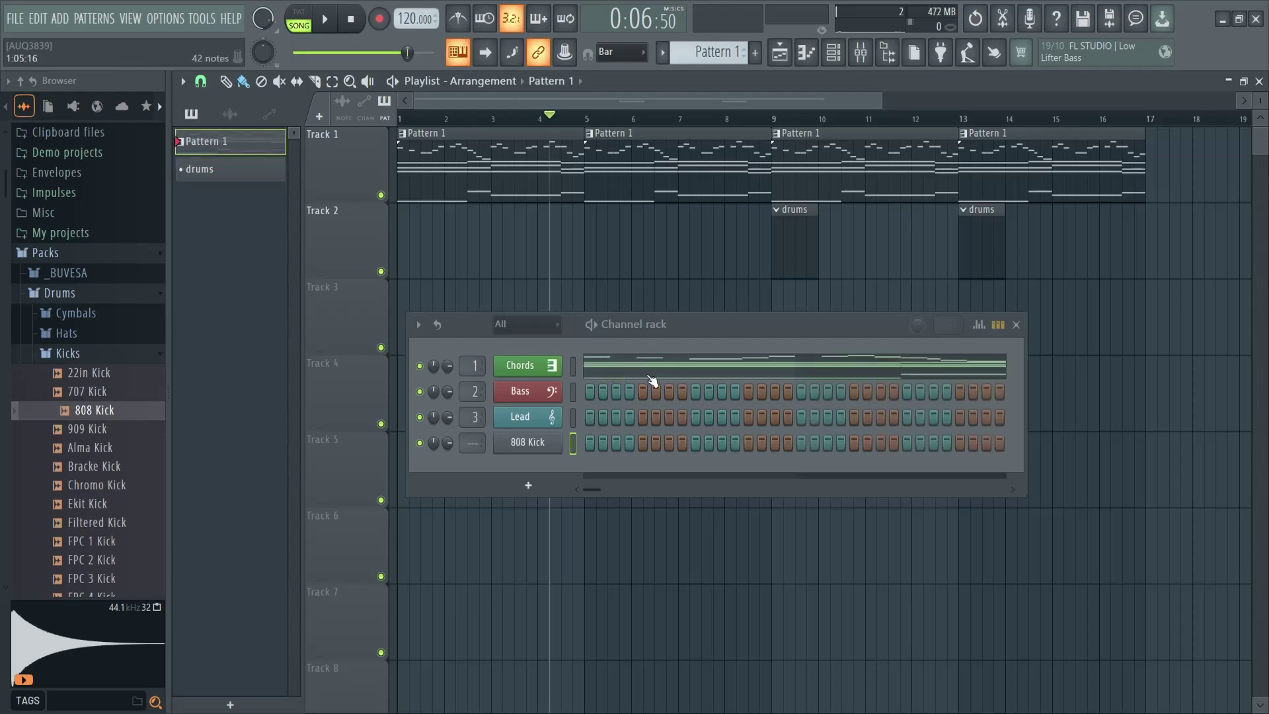
click(234, 178)
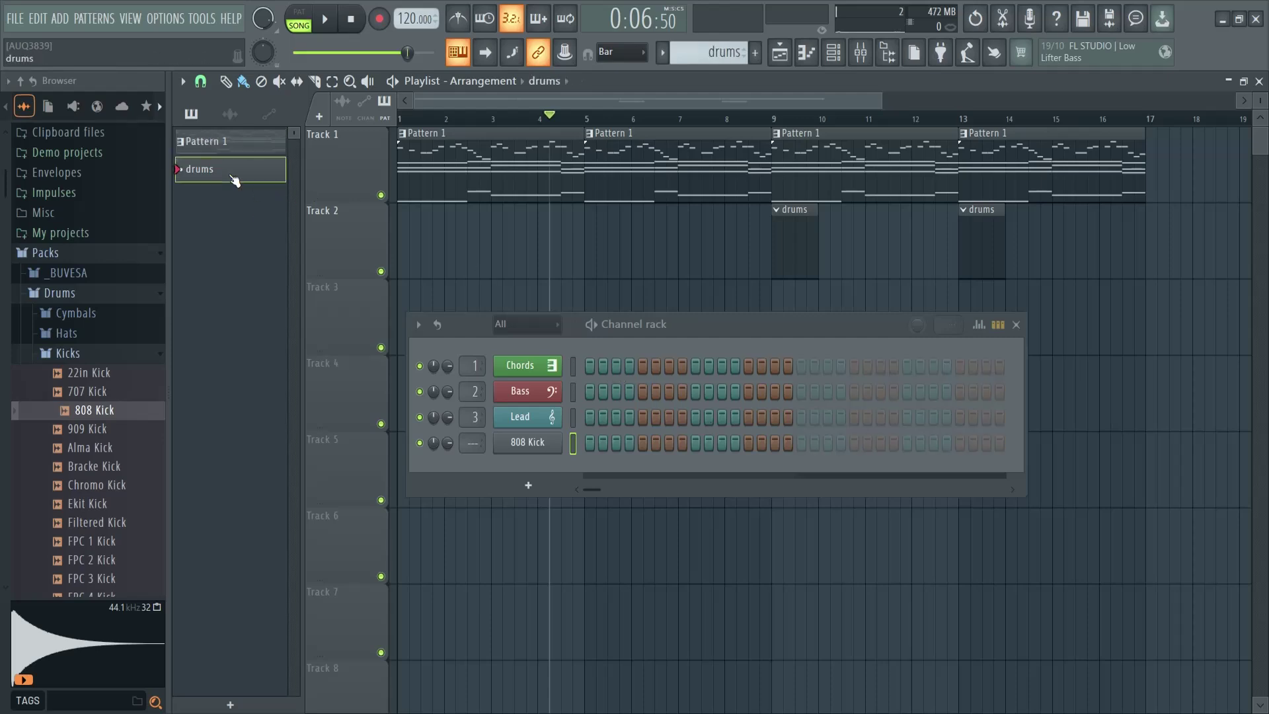
Fill every fourth step of the 808 Kick in the drums pattern and play the arrangement section selected from bar 9
right_click(529, 446)
click(759, 505)
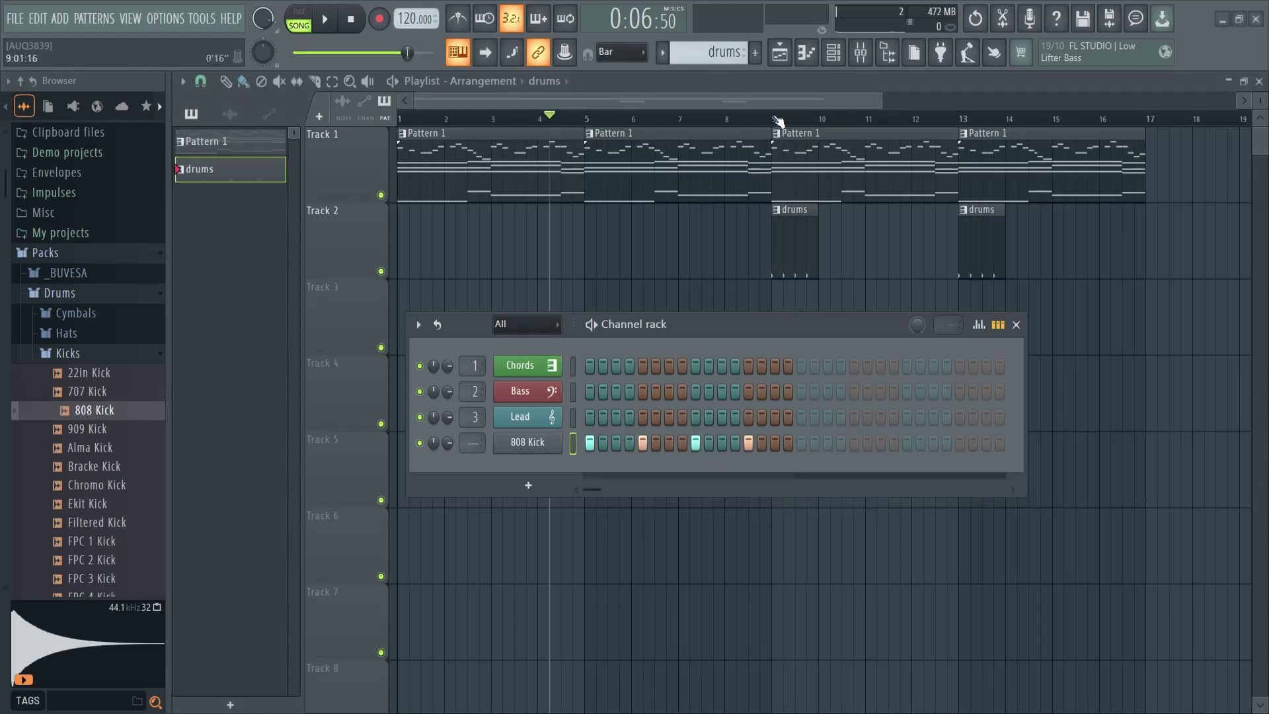
drag(779, 121, 819, 132)
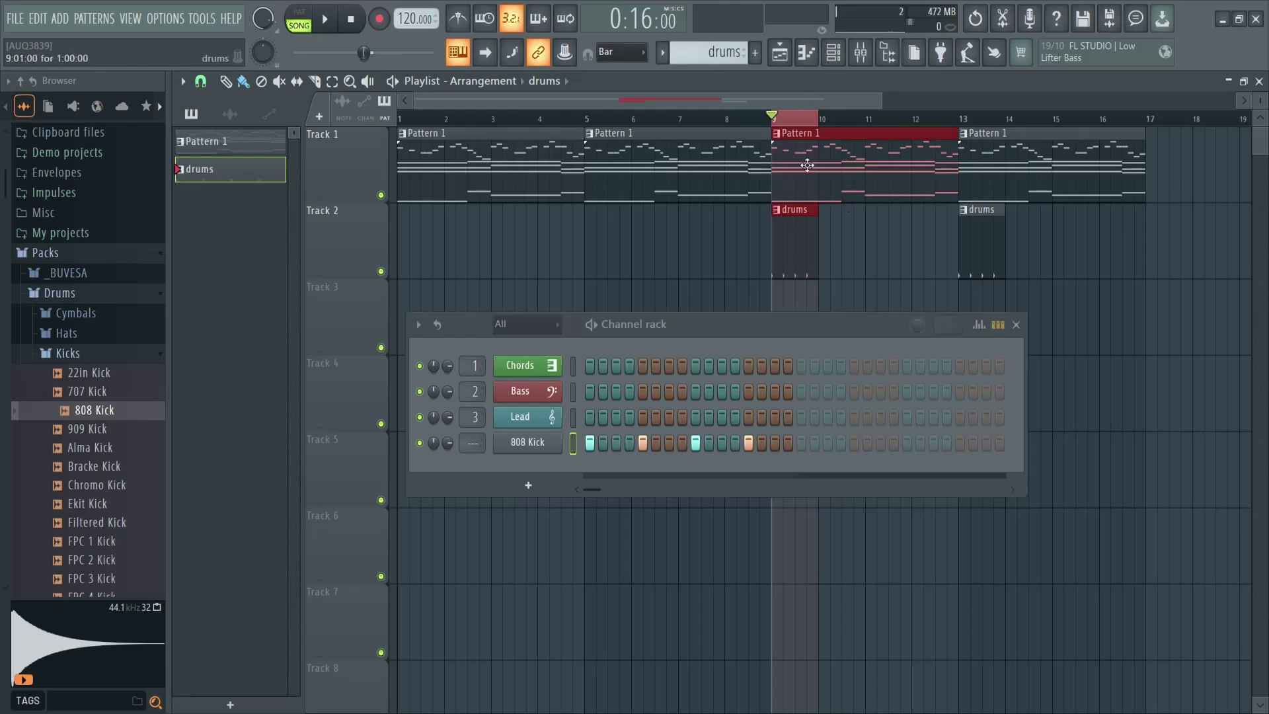
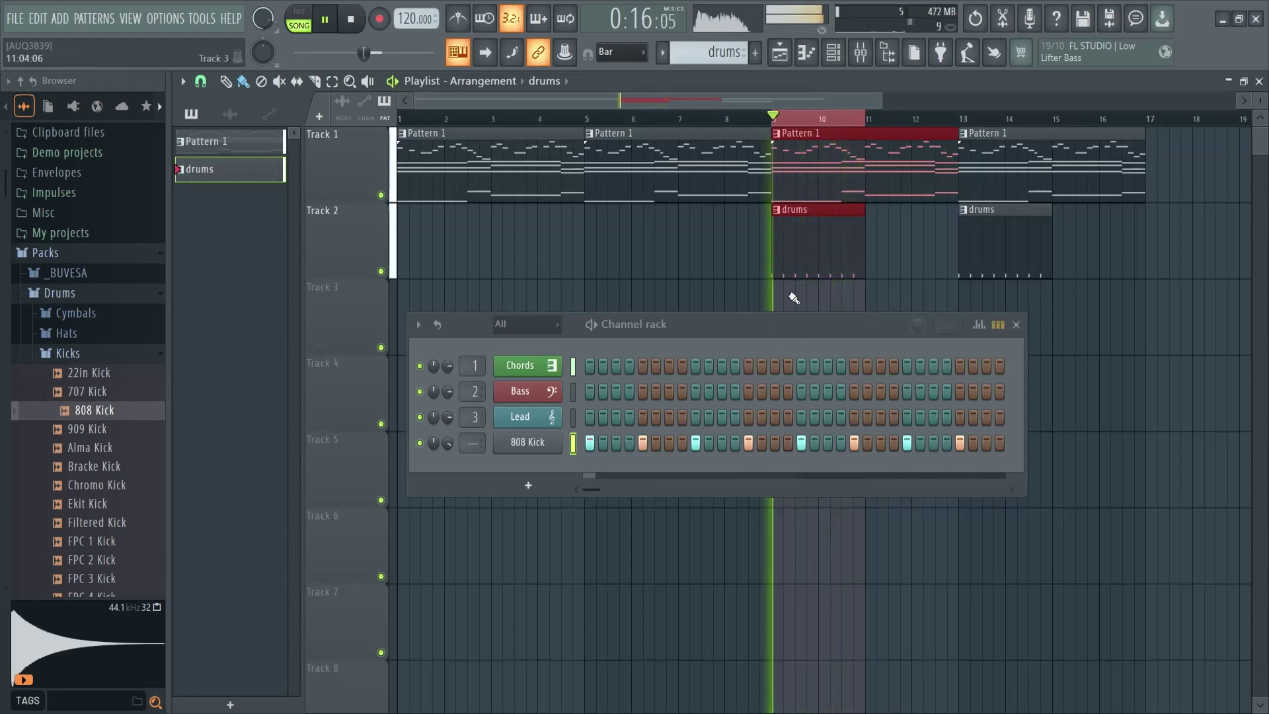
key(space)
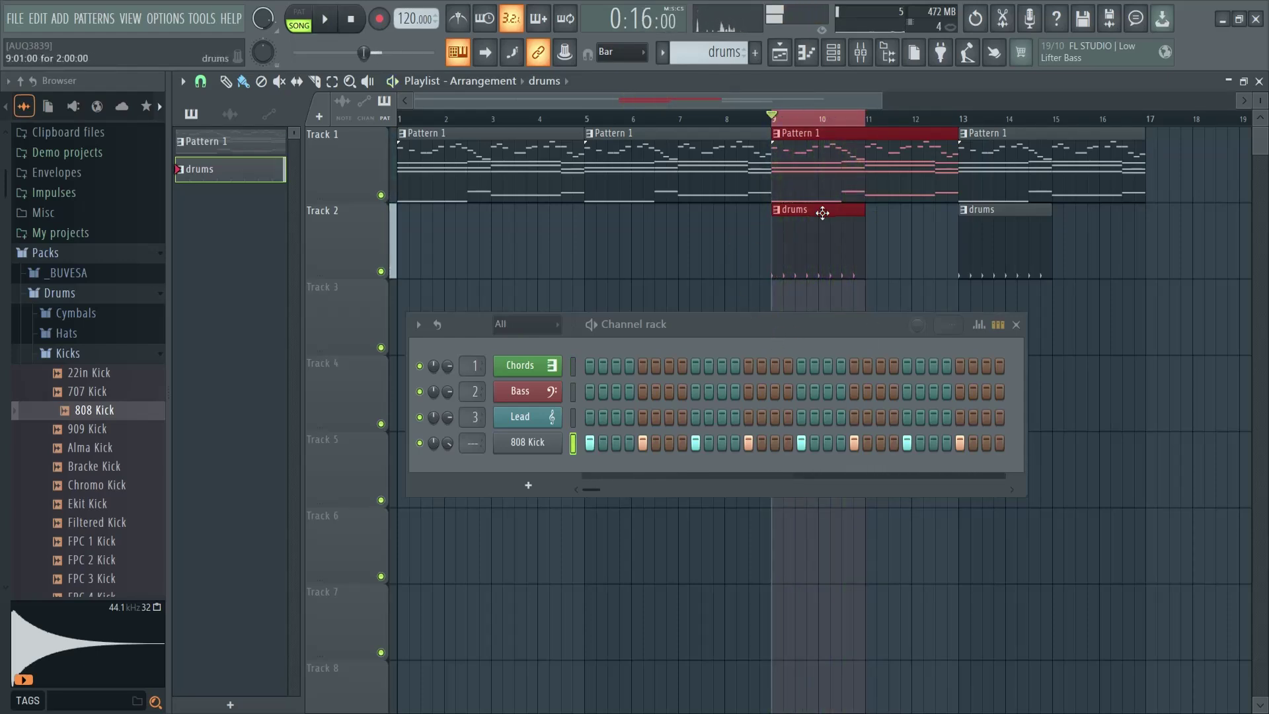
Place drums clips at bars 11 and 15 on Track 2 and select bars 13 to 17 on the timeline
click(871, 227)
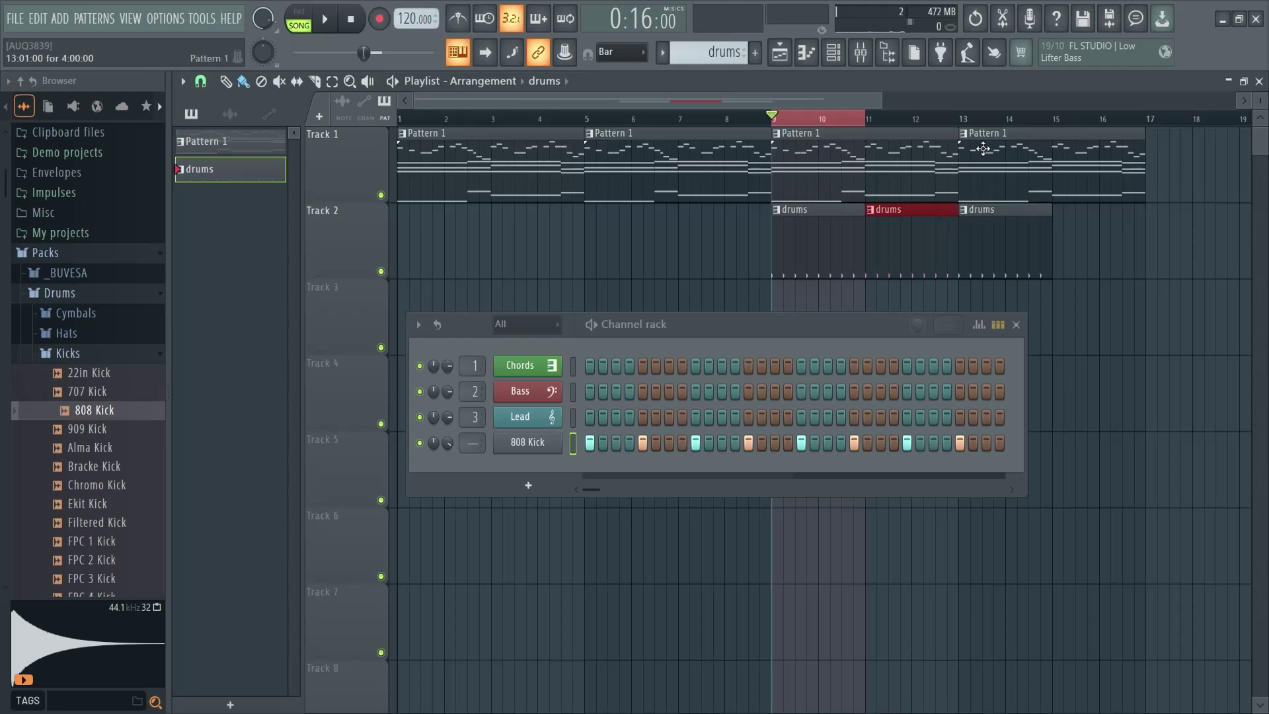
click(826, 120)
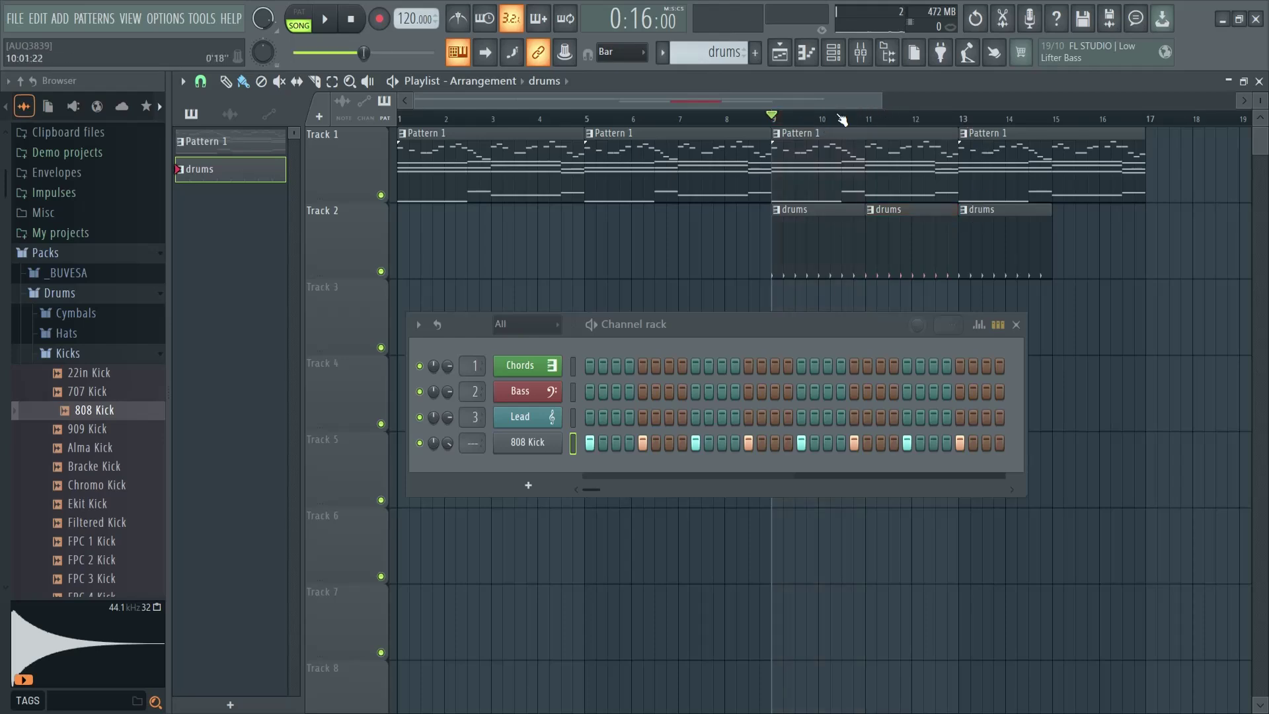
click(958, 120)
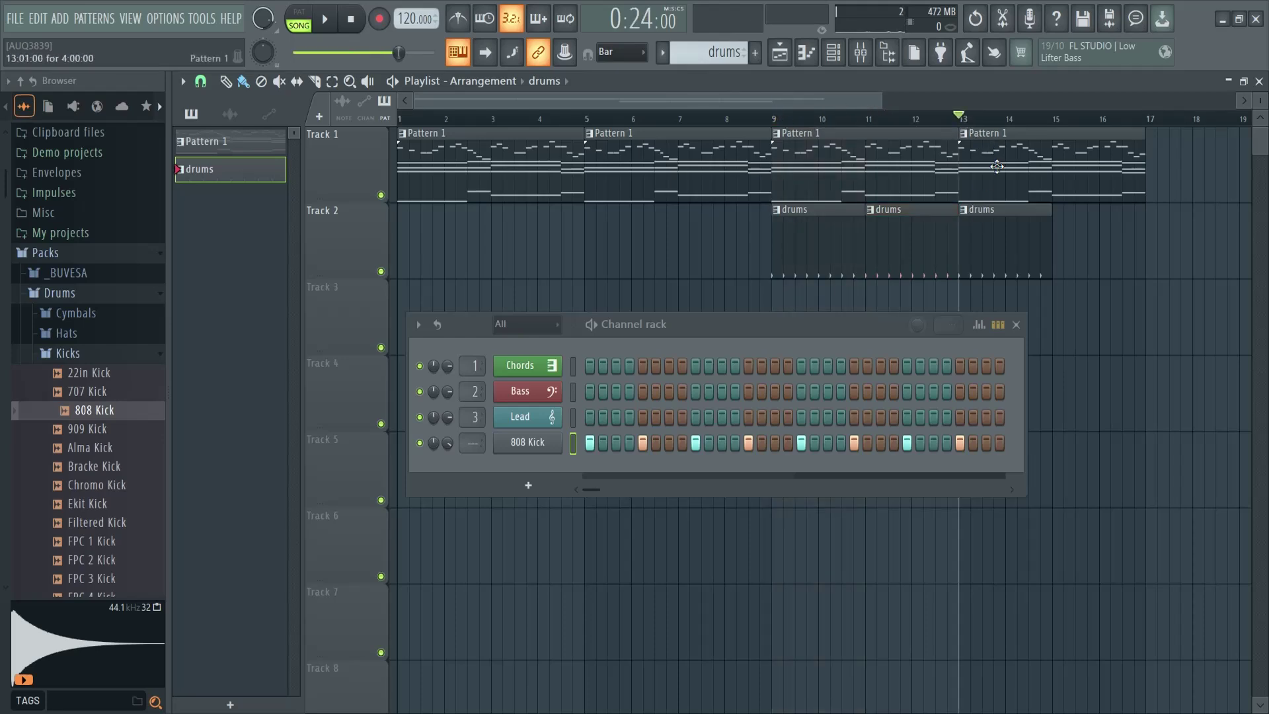
drag(965, 122, 1146, 131)
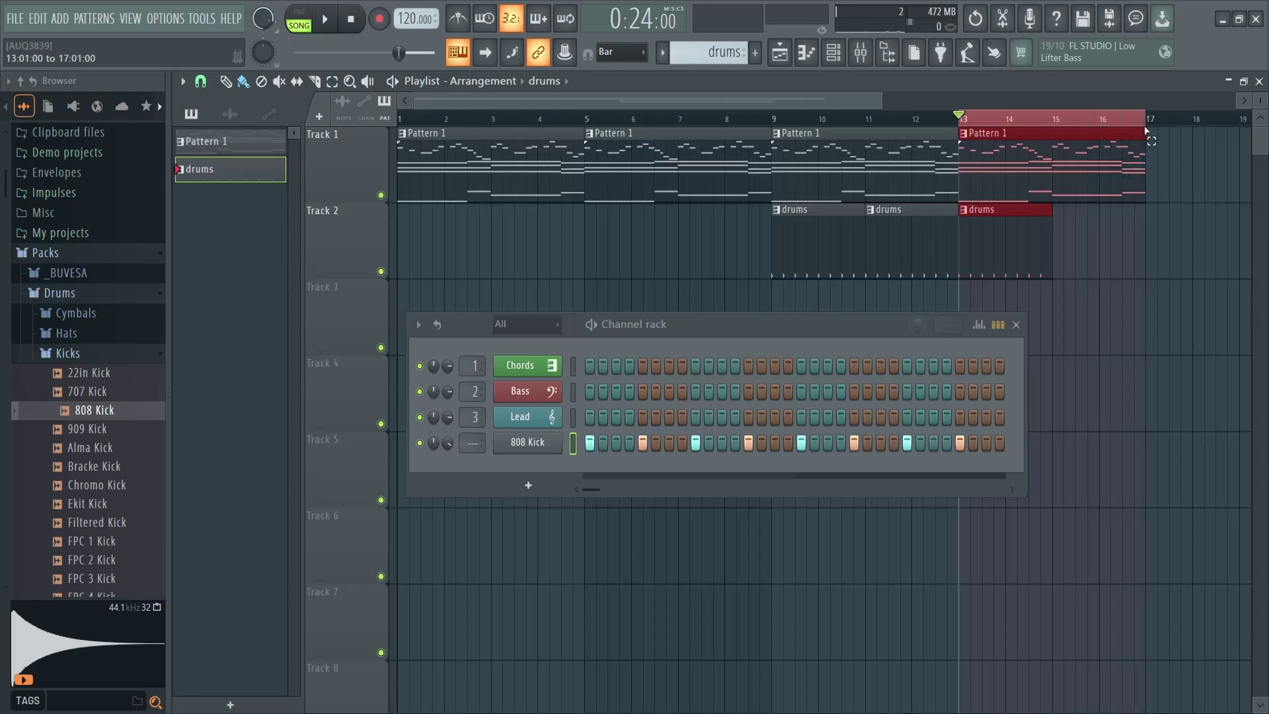
click(1060, 230)
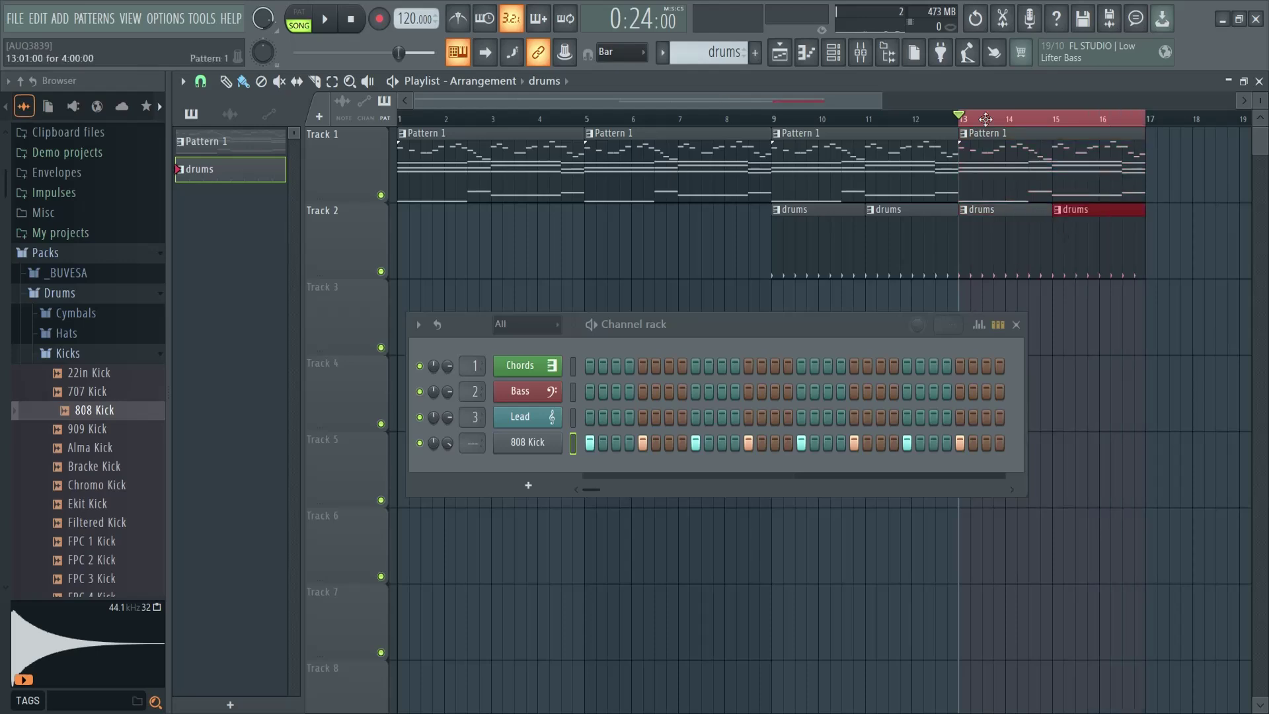
Make the drums clip at bar 13 unique and replace the clip at bar 15 with drums #2
click(987, 213)
right_click(966, 212)
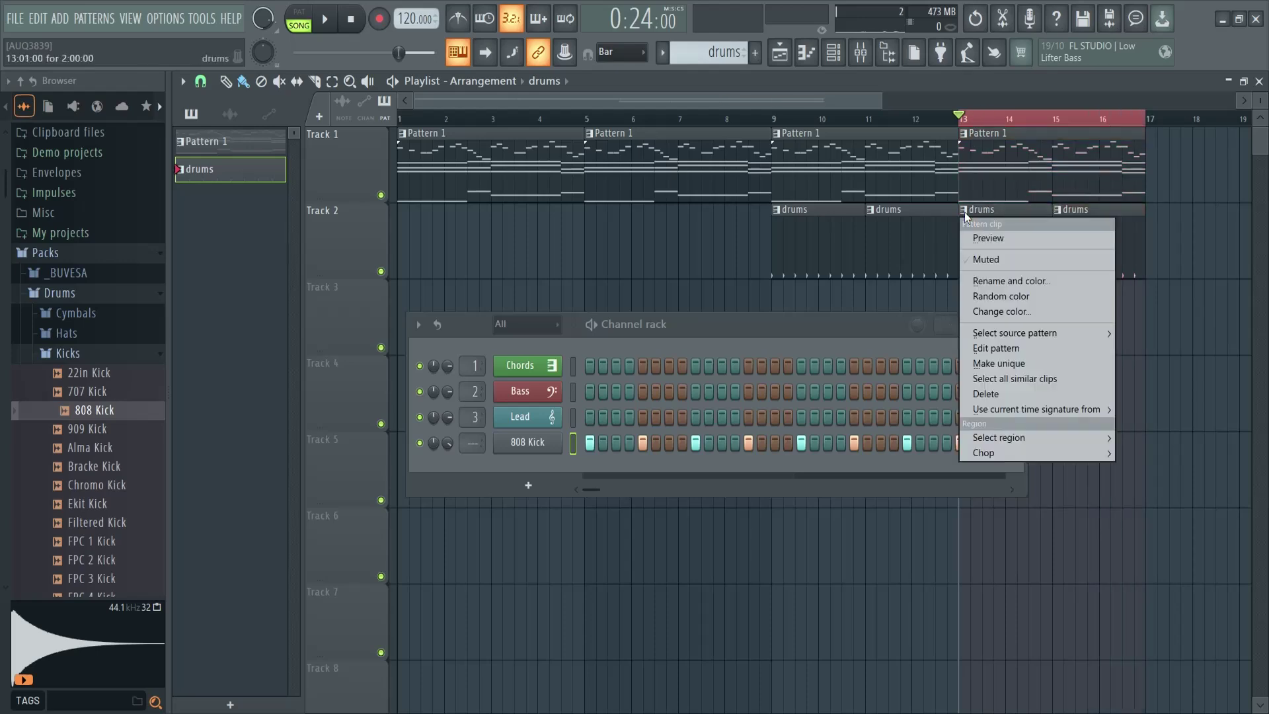
click(998, 363)
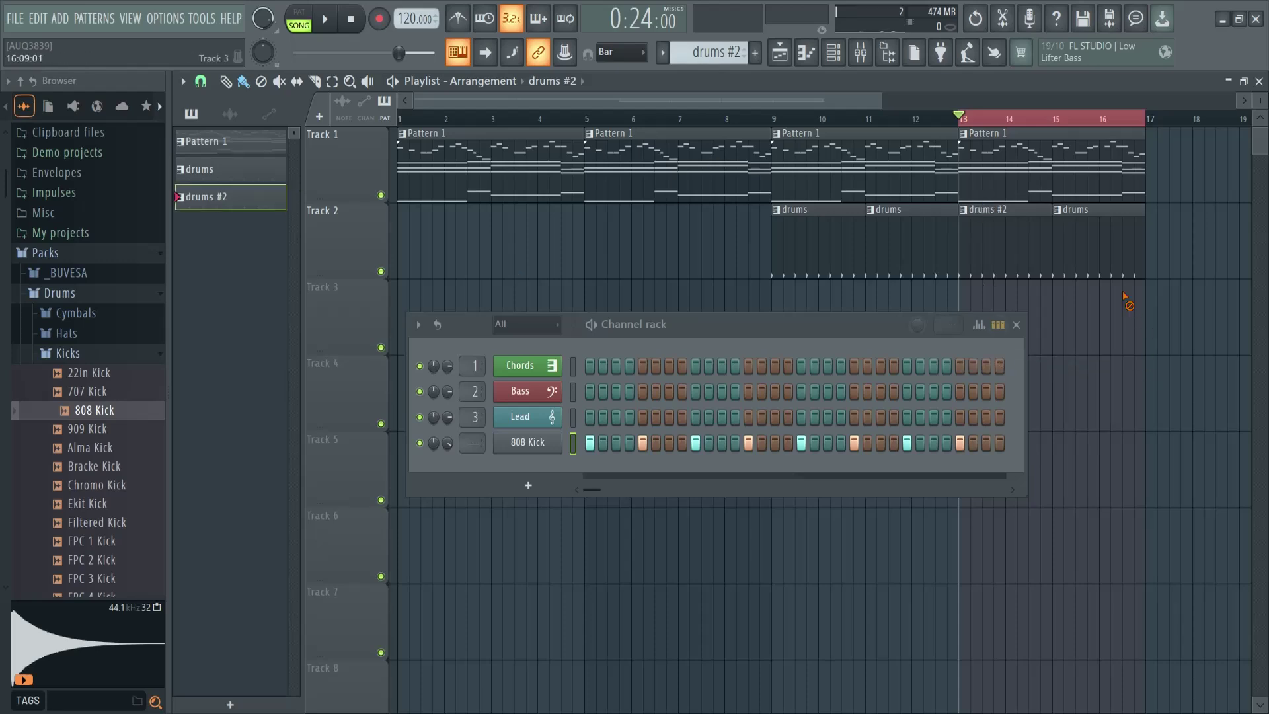
right_click(1097, 268)
click(1060, 223)
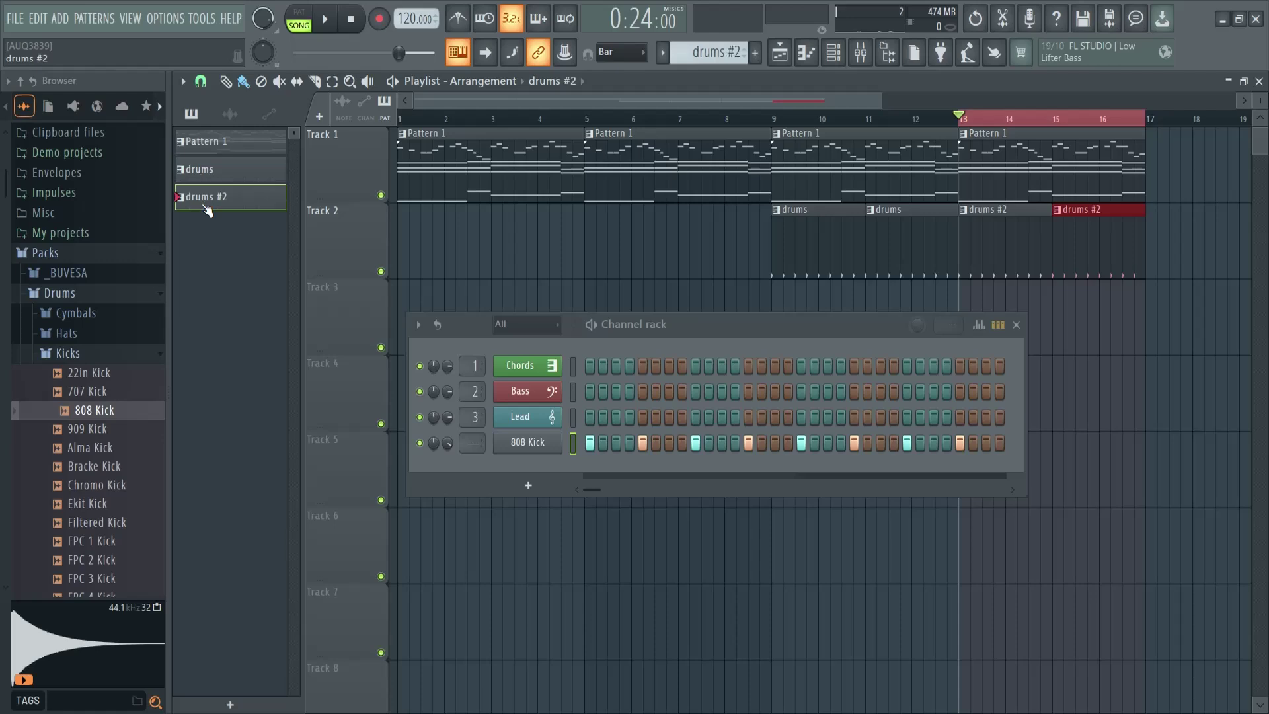
Add 808 Snare from the Snares folder as a new channel, with hits on steps 5, 13, 21 and 29
click(67, 353)
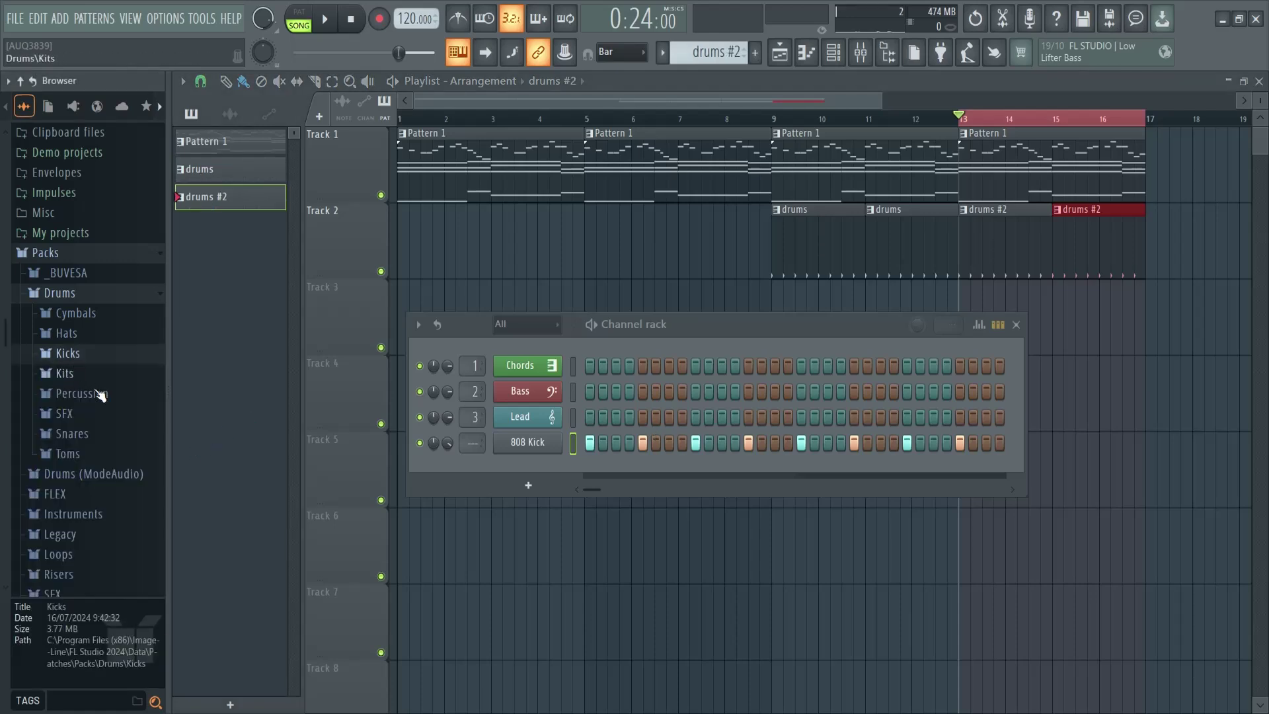
click(80, 435)
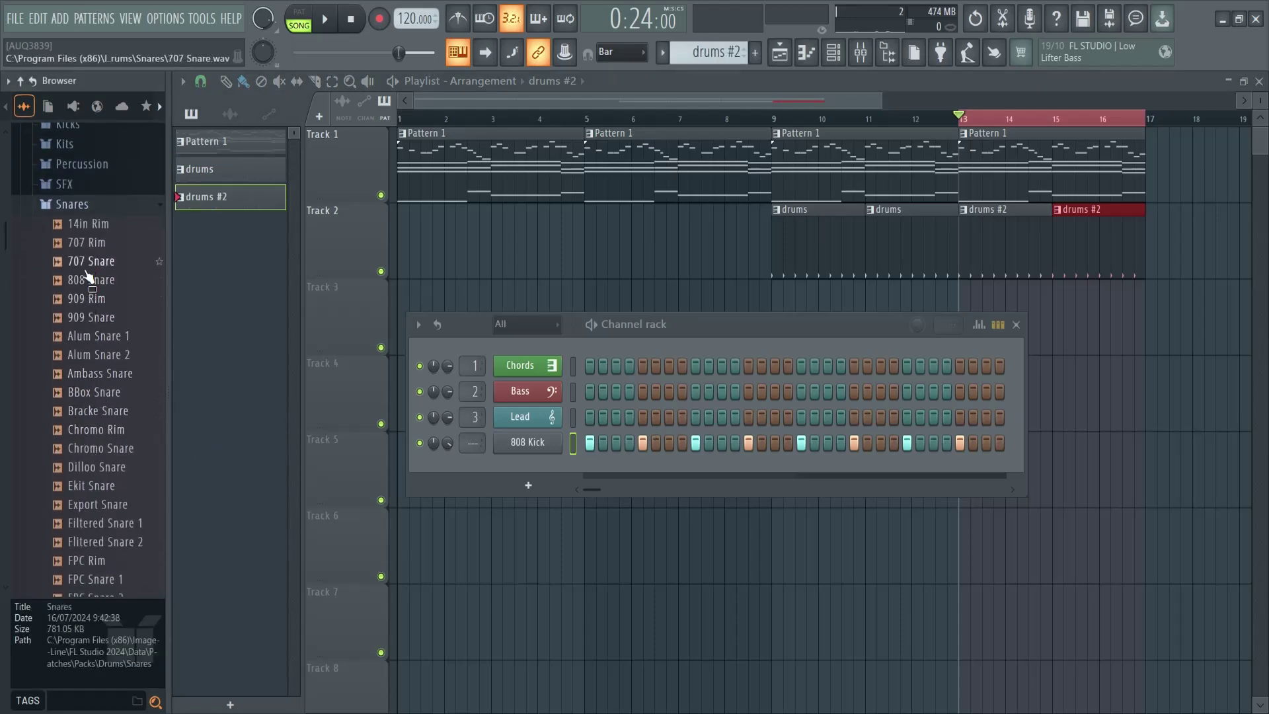
click(91, 282)
drag(90, 282, 568, 470)
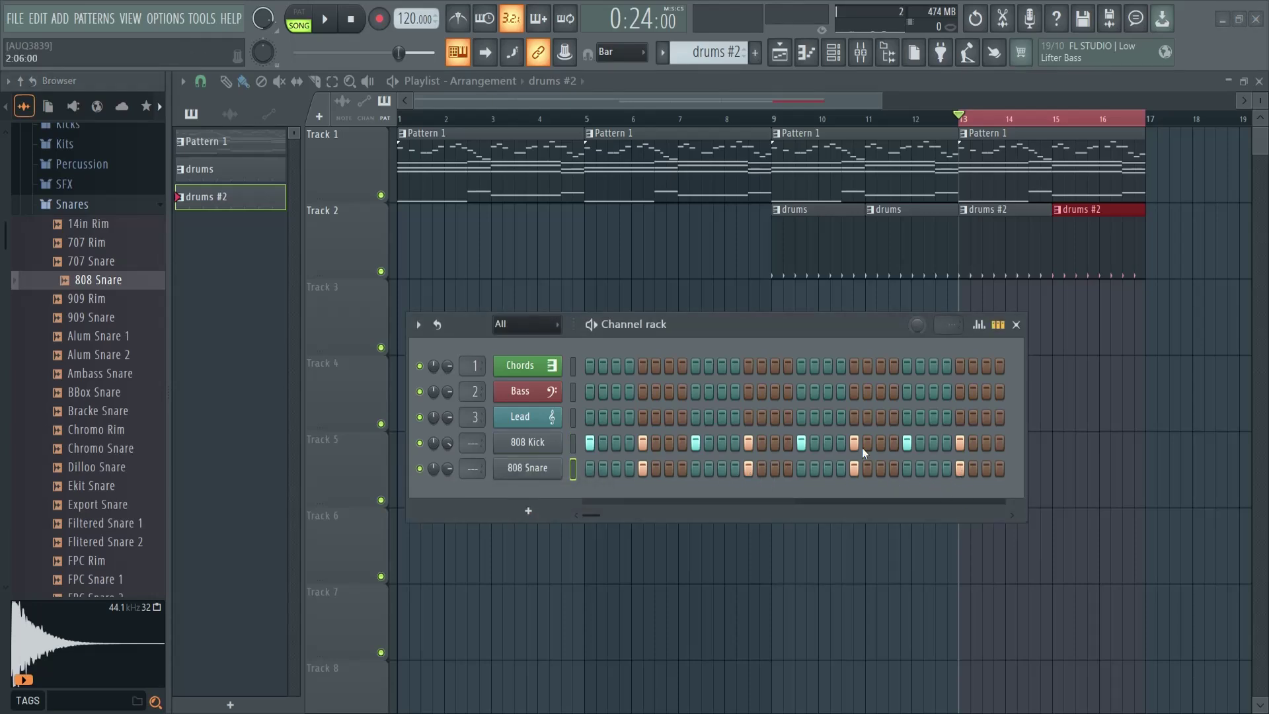
Play the selected section and lower the 808 Snare channel volume to 54%
key(space)
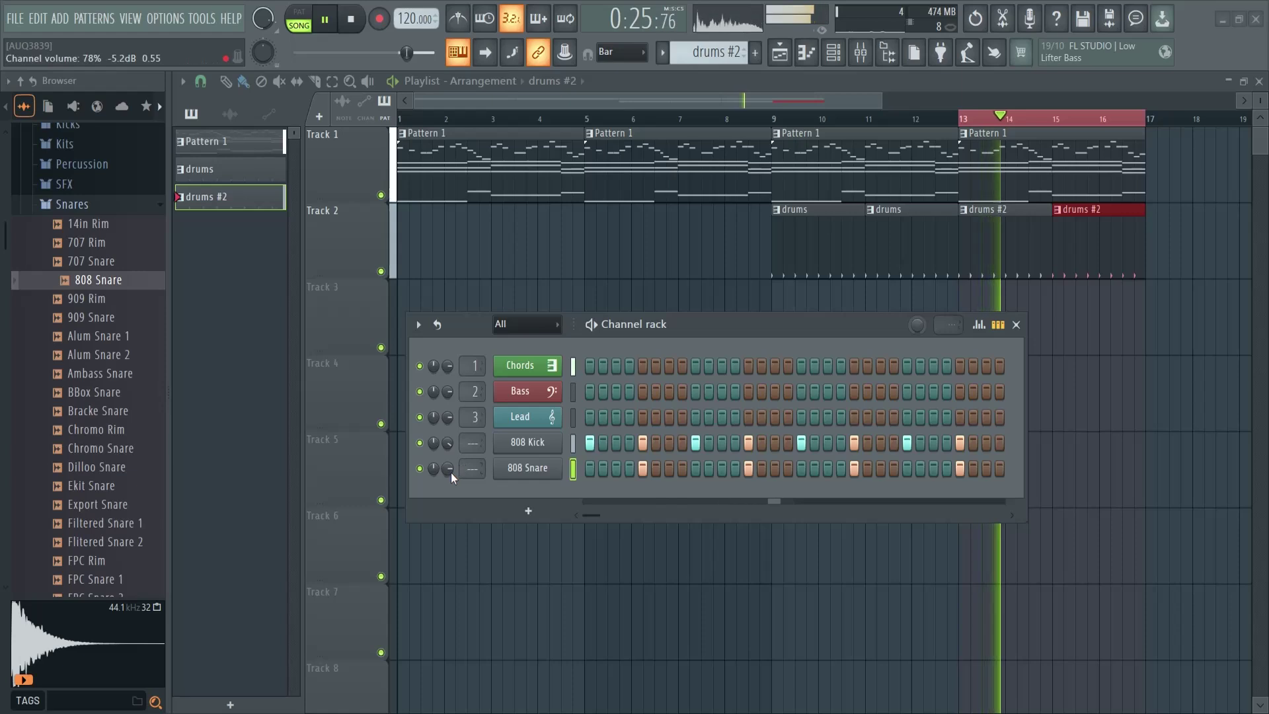
mouse_move(450, 473)
mouse_down()
mouse_move(449, 494)
mouse_move(450, 476)
mouse_up()
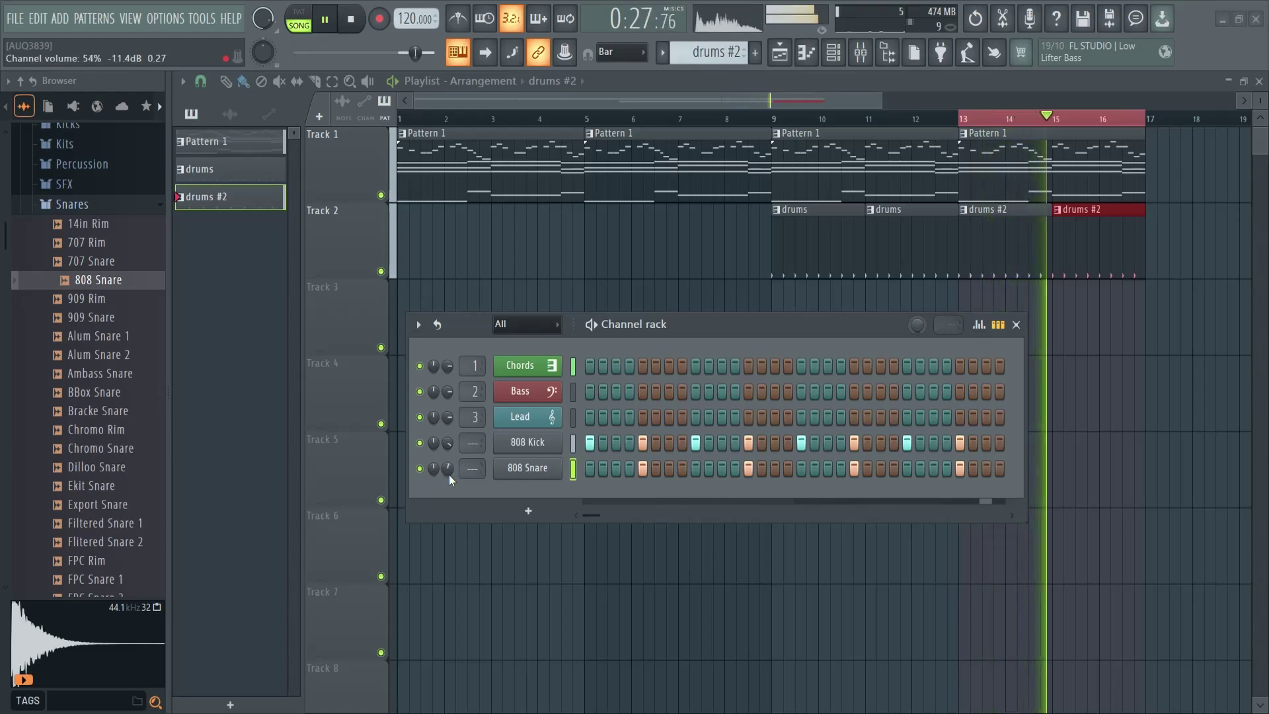
key(space)
Audition 808 CH and 808 OH from the Hats folder and add 808 CH as a new channel
click(96, 212)
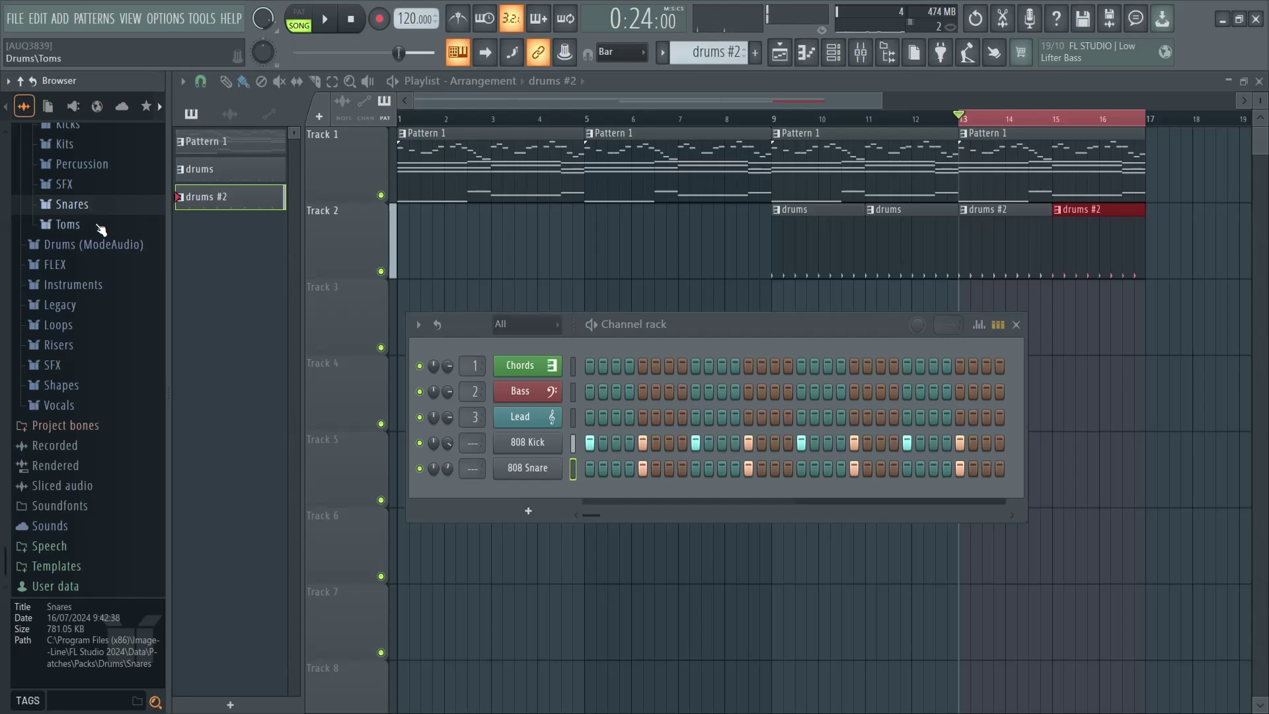
scroll(101, 331, up, 3)
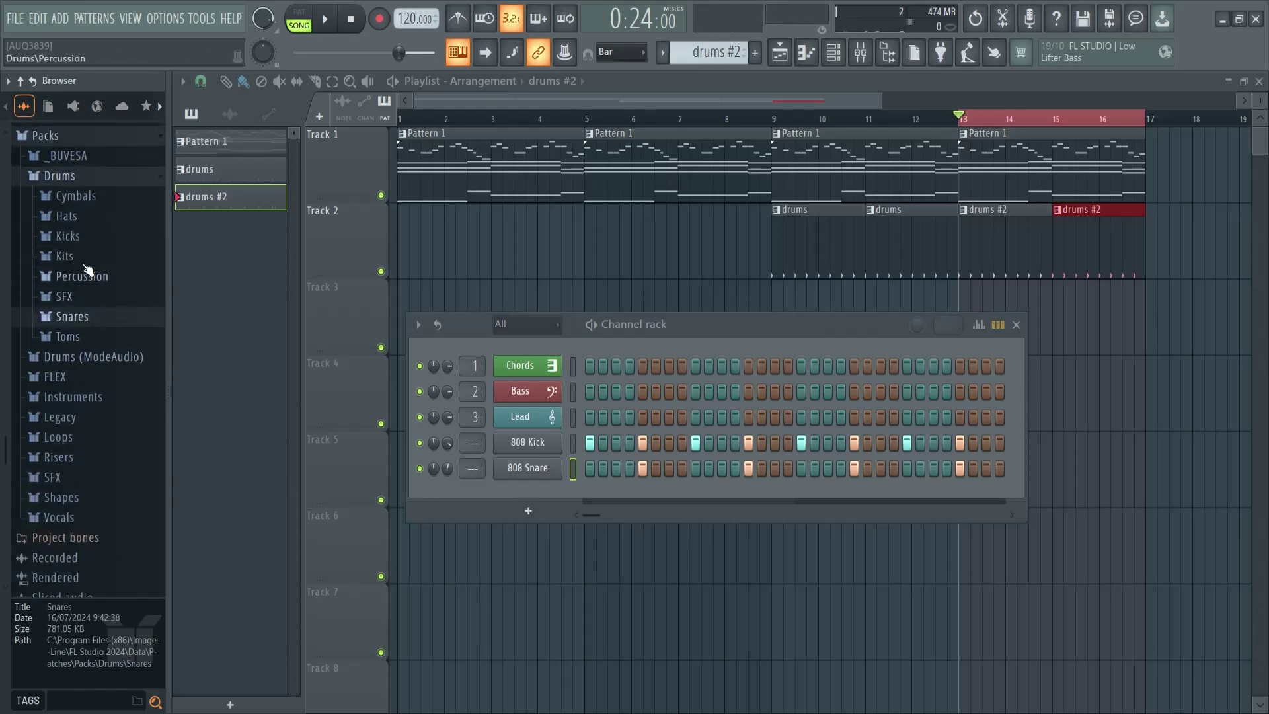
scroll(81, 232, up, 1)
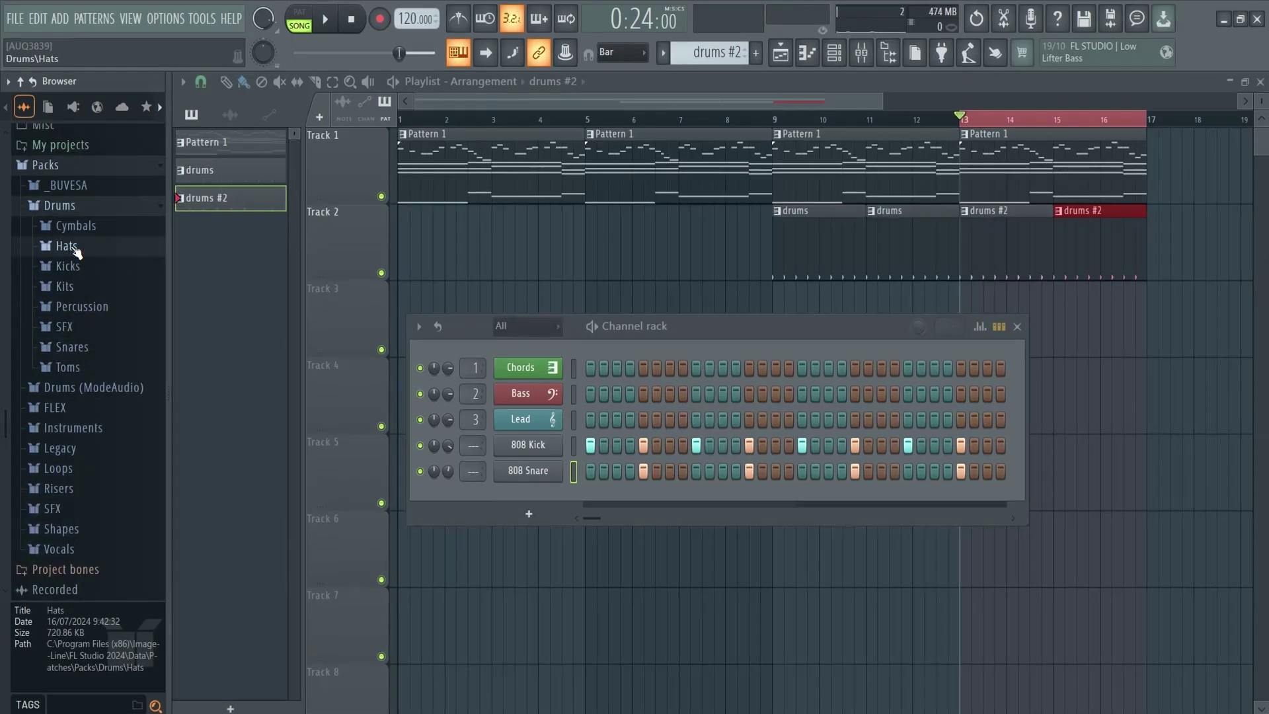
click(76, 250)
click(92, 196)
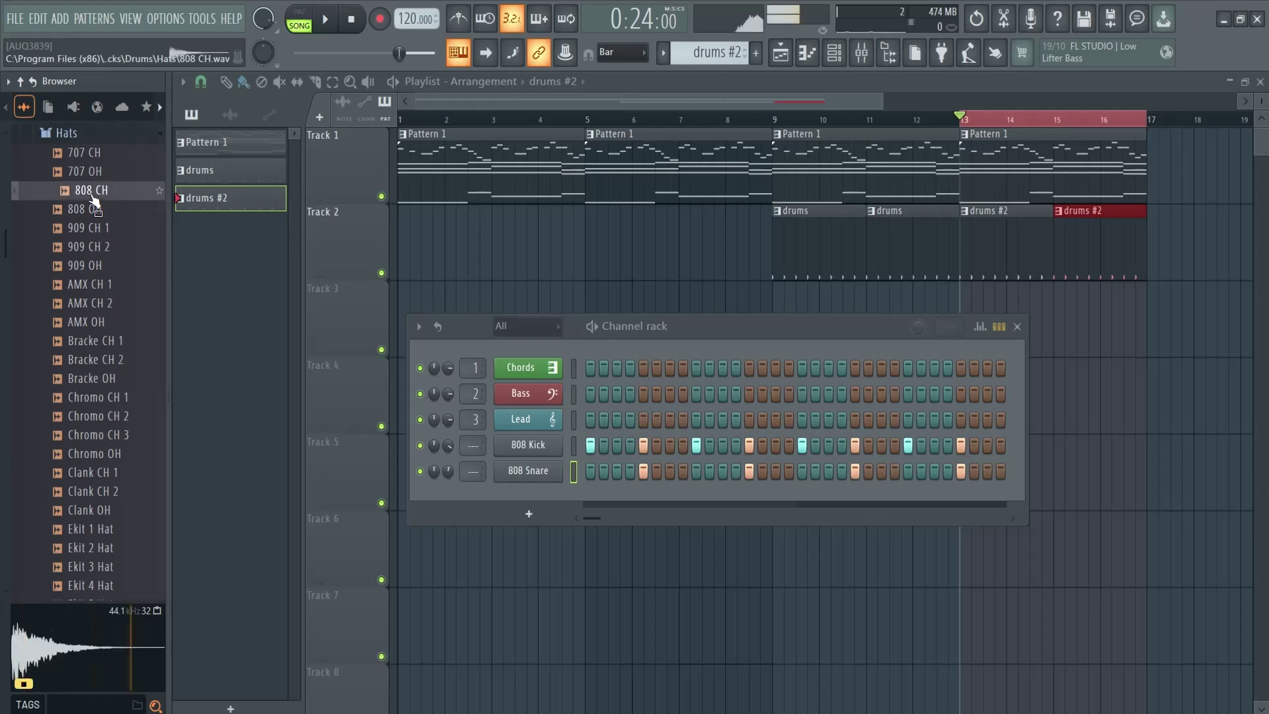
click(96, 210)
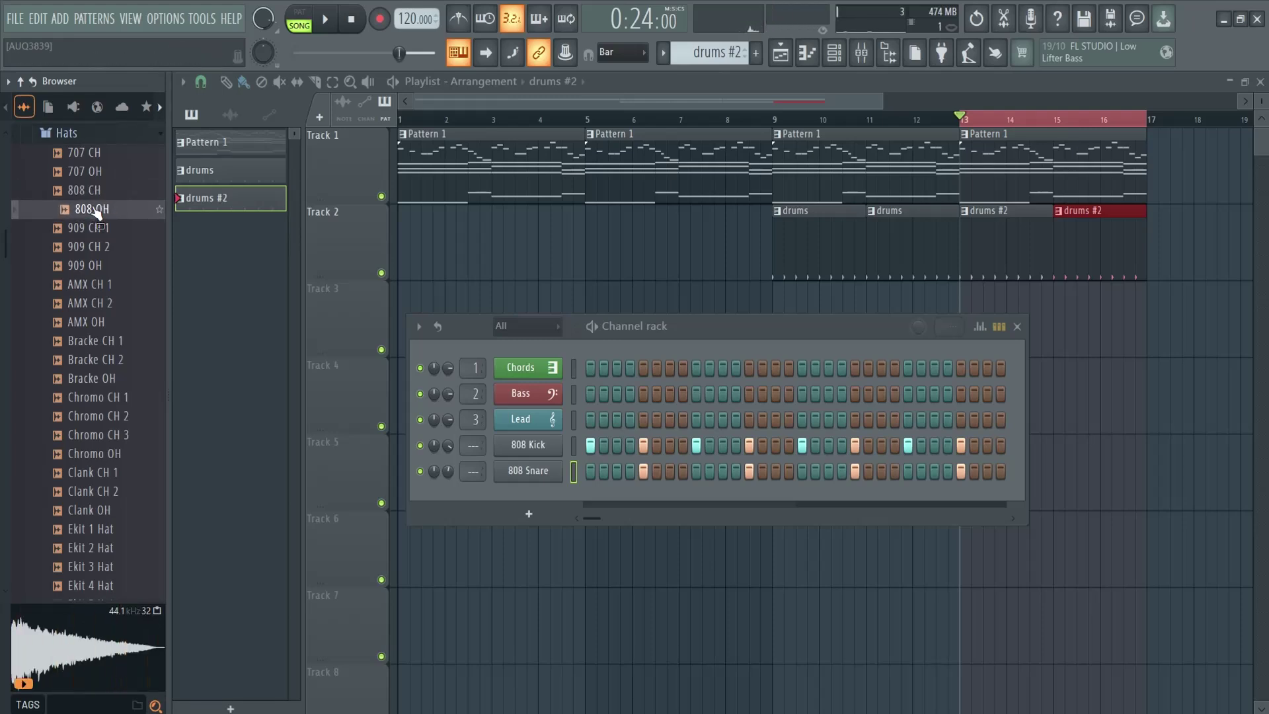
click(93, 196)
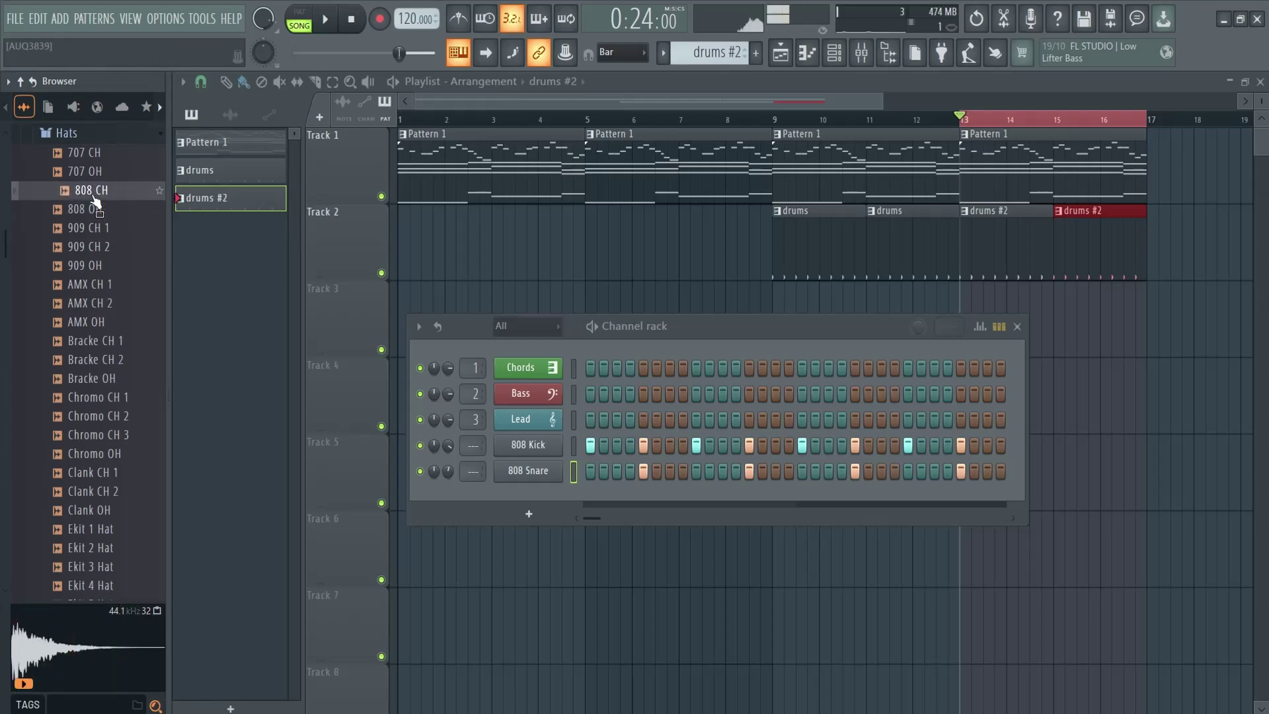
drag(96, 202, 521, 485)
Fill every second step of the 808 CH channel and lower its volume to 50% during playback
right_click(526, 496)
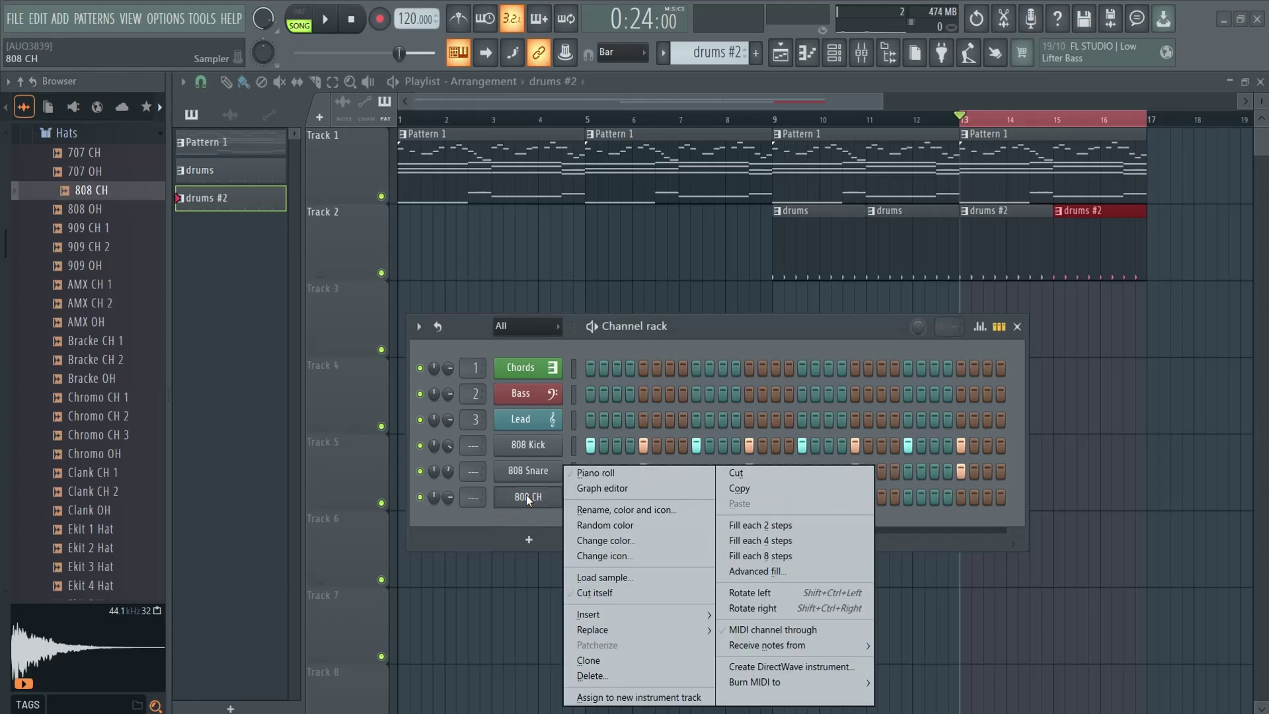
click(760, 527)
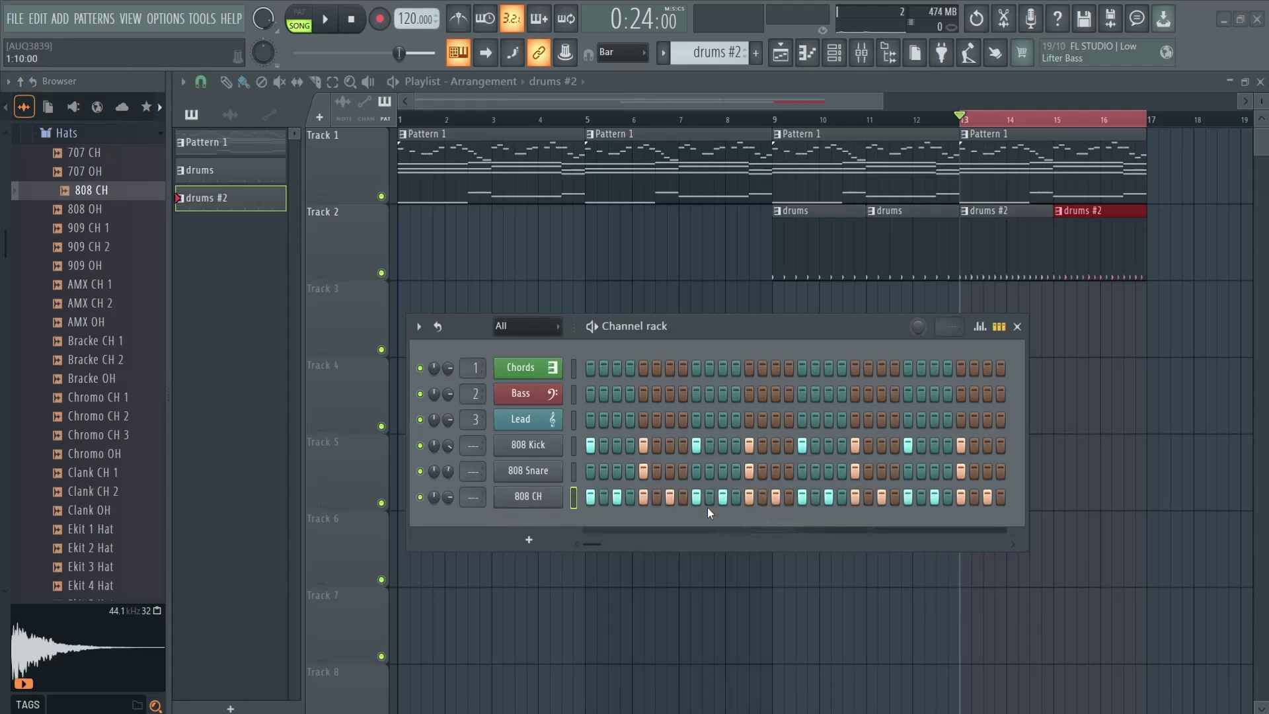
key(space)
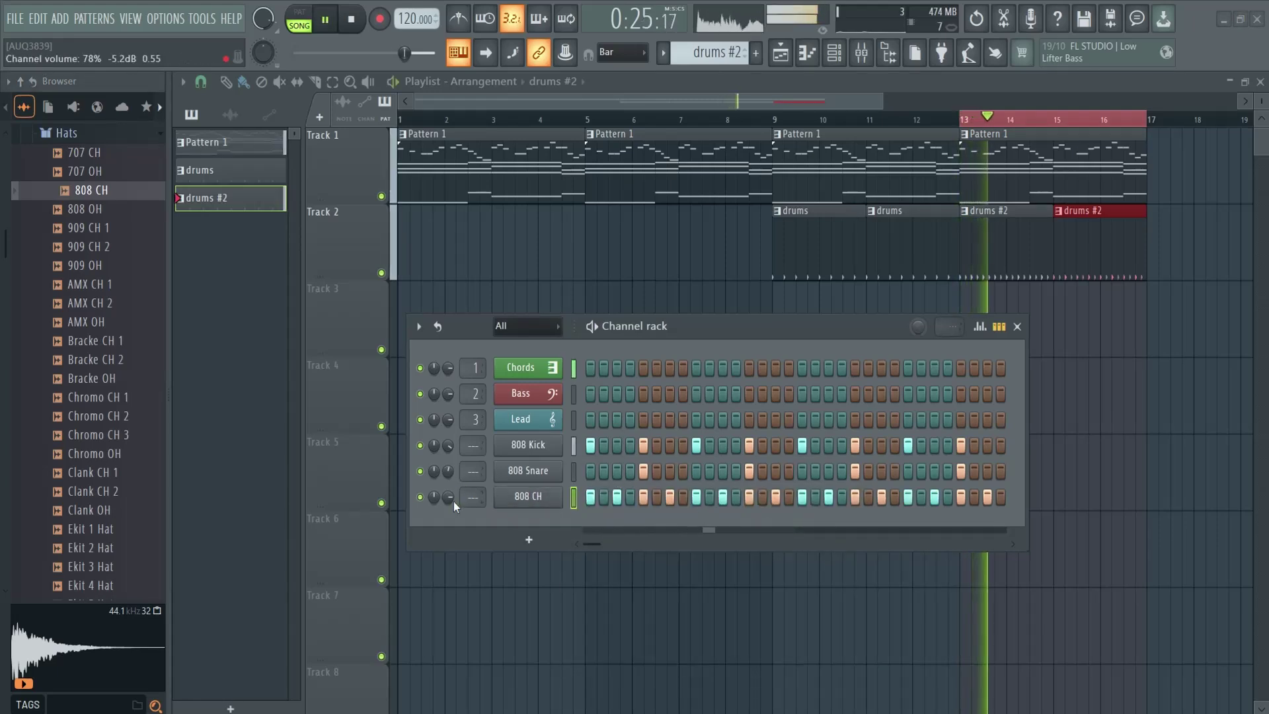
drag(454, 501, 452, 549)
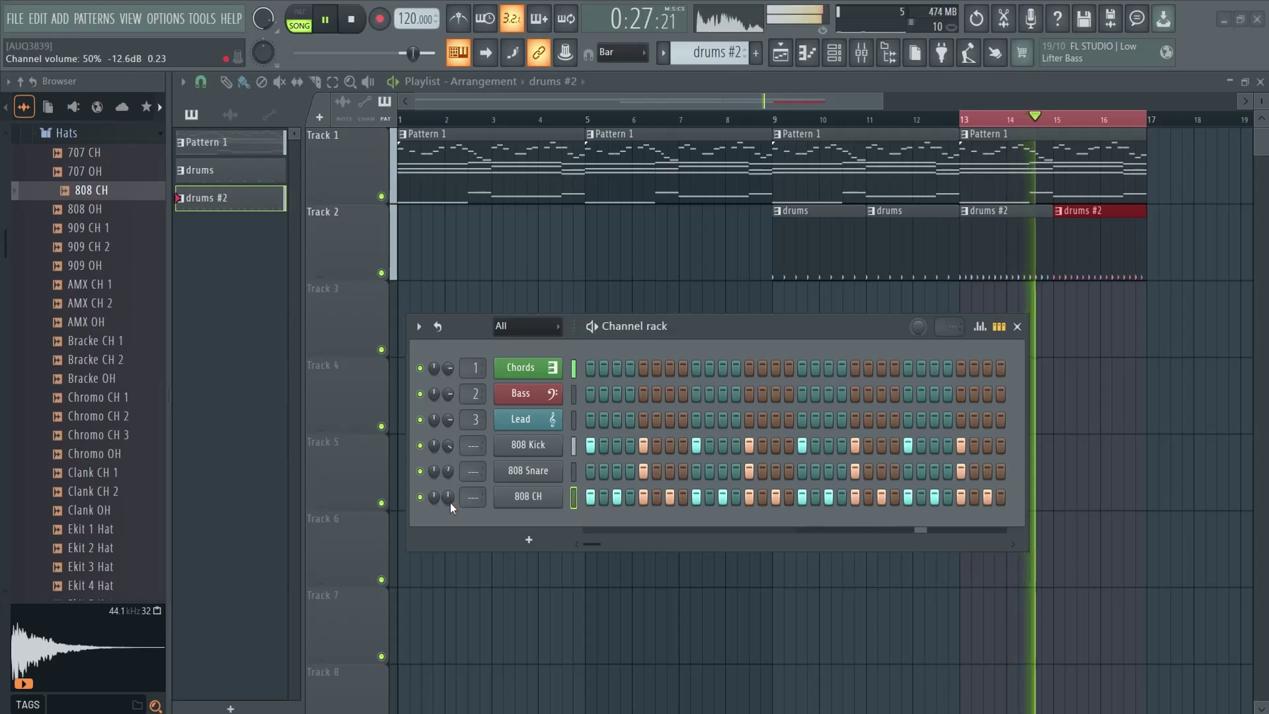
key(space)
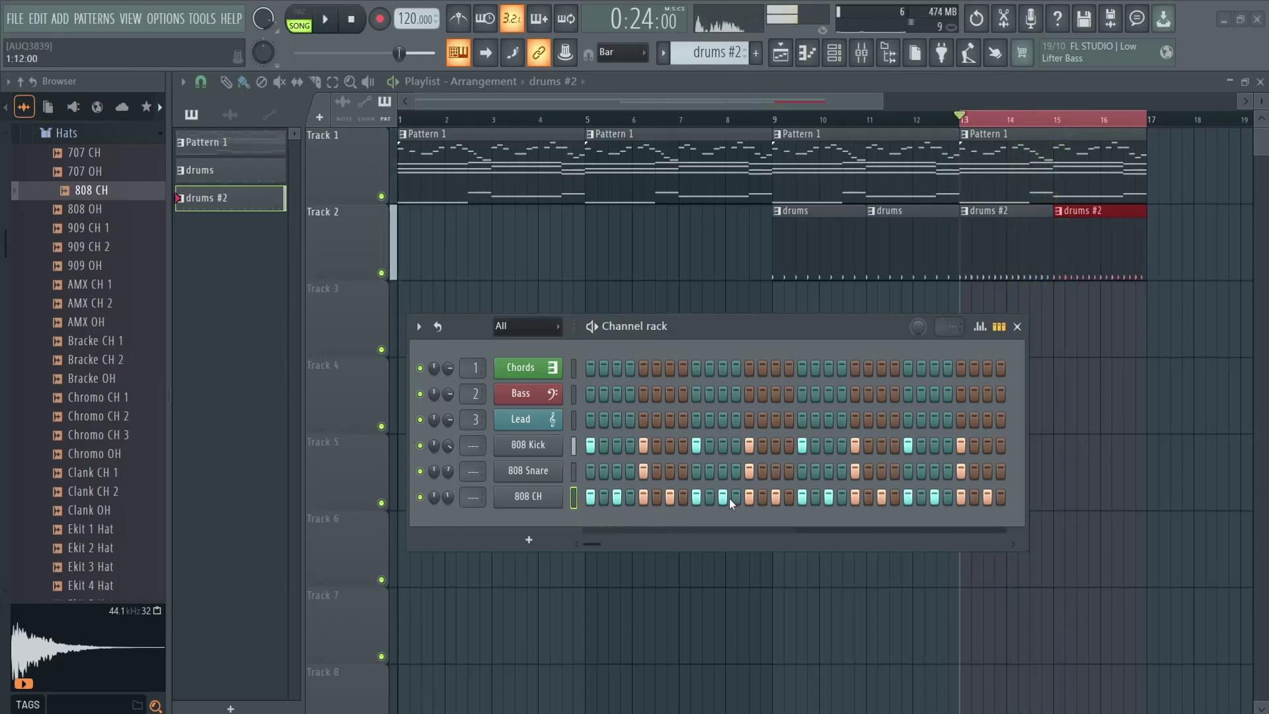
Add 808 CH hits on steps 10 and 24, reduce the velocities of steps 10, 11, 24 and 25, and play the result
click(709, 496)
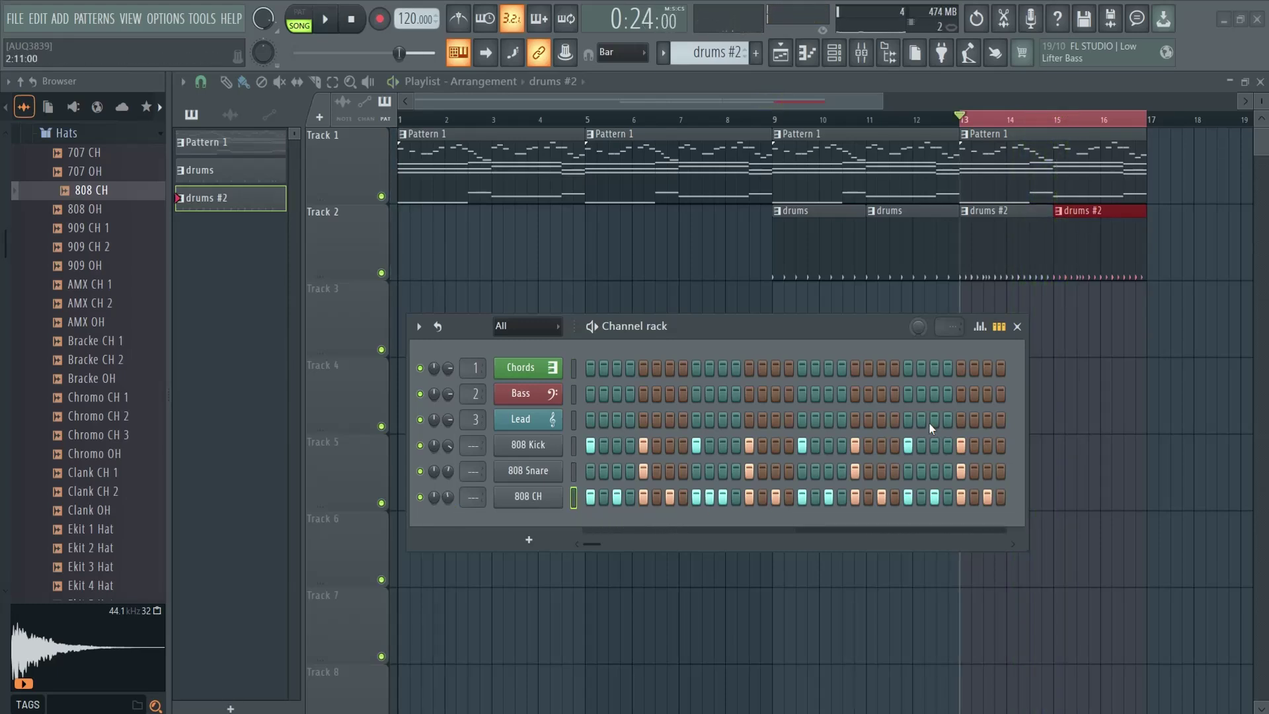
click(980, 327)
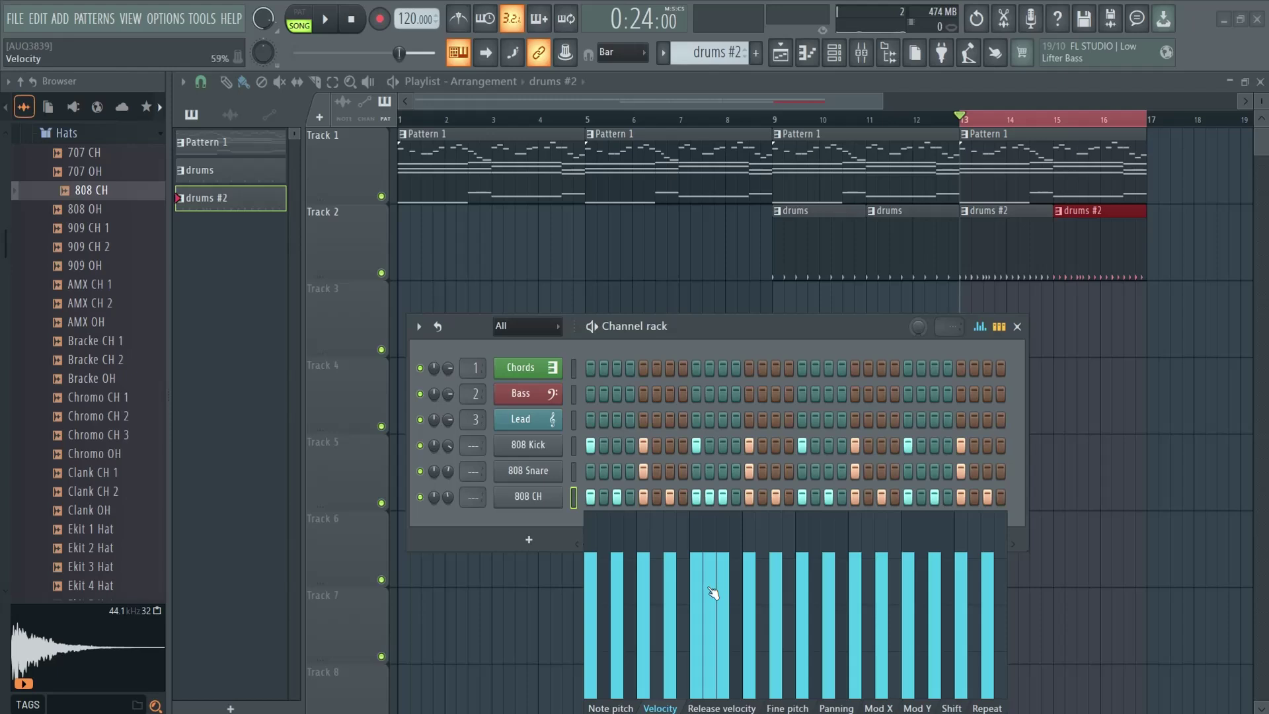
drag(711, 590, 731, 633)
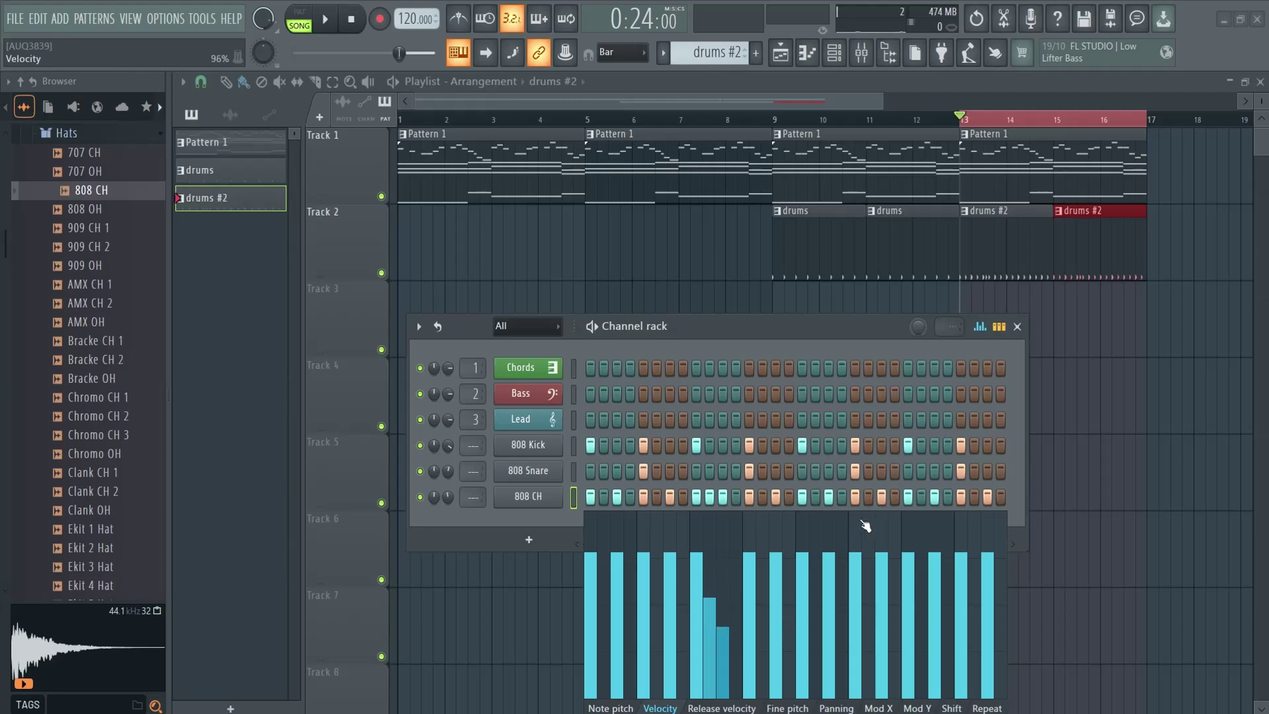
click(898, 499)
mouse_move(894, 647)
mouse_down()
mouse_move(900, 636)
mouse_move(909, 651)
mouse_up()
key(space)
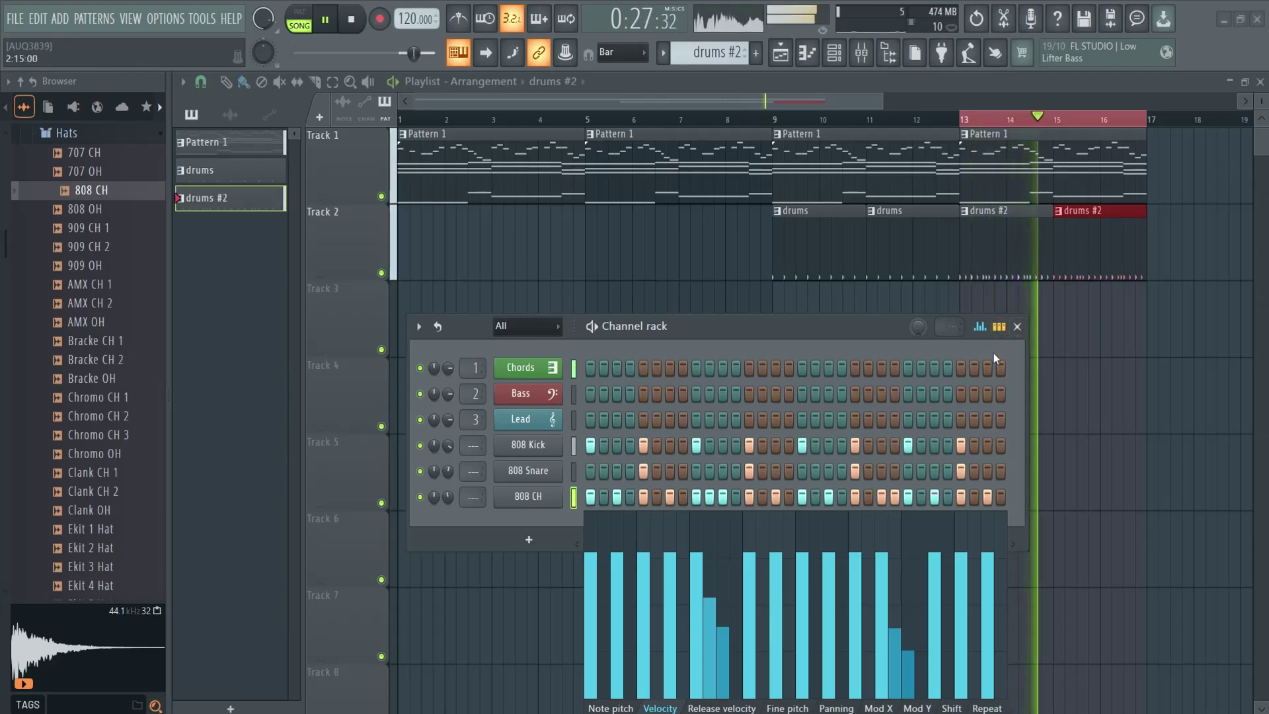
key(space)
Close the channel rack, clear the timeline selection, and play the arrangement from bar 5 with the browser hidden
click(1017, 326)
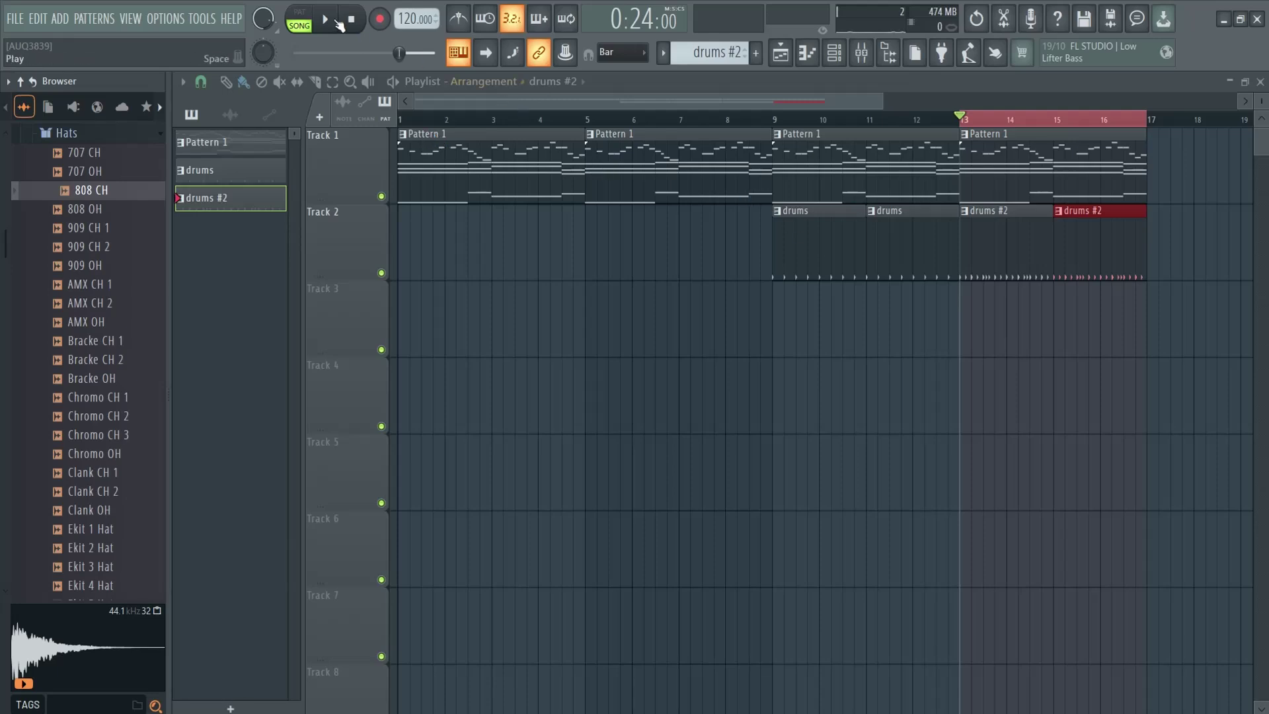
click(982, 118)
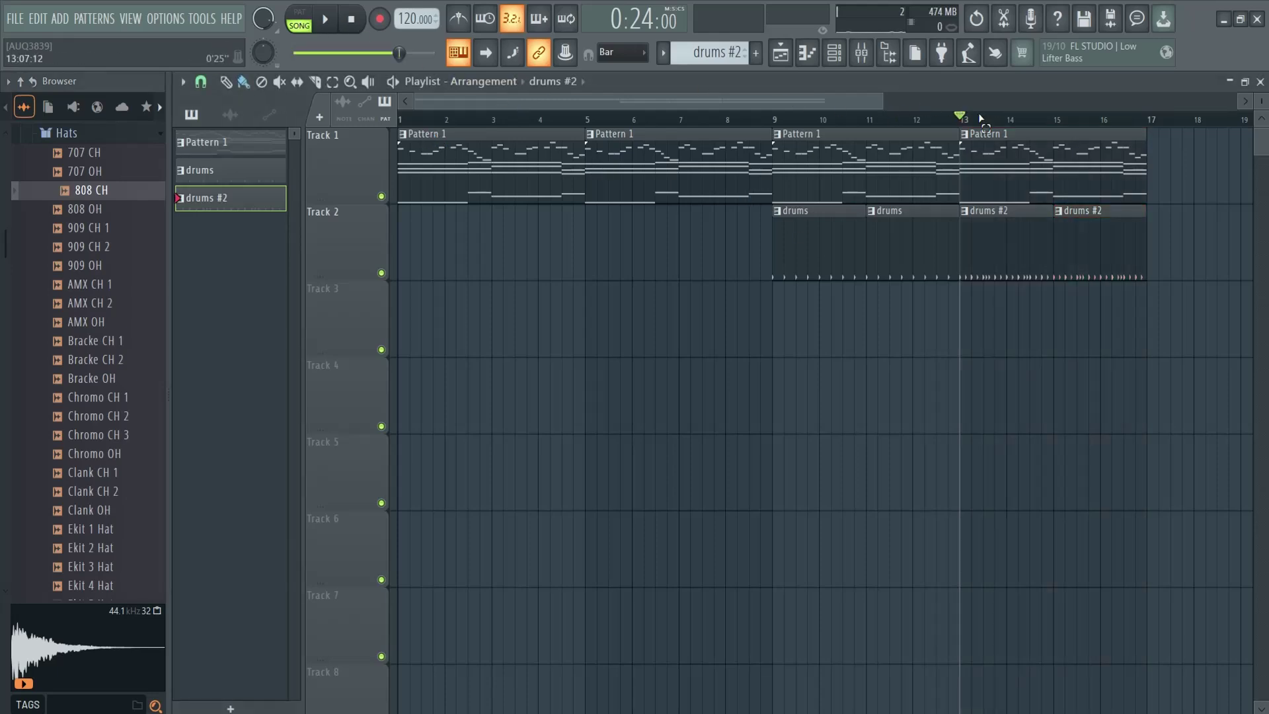
drag(432, 119, 593, 132)
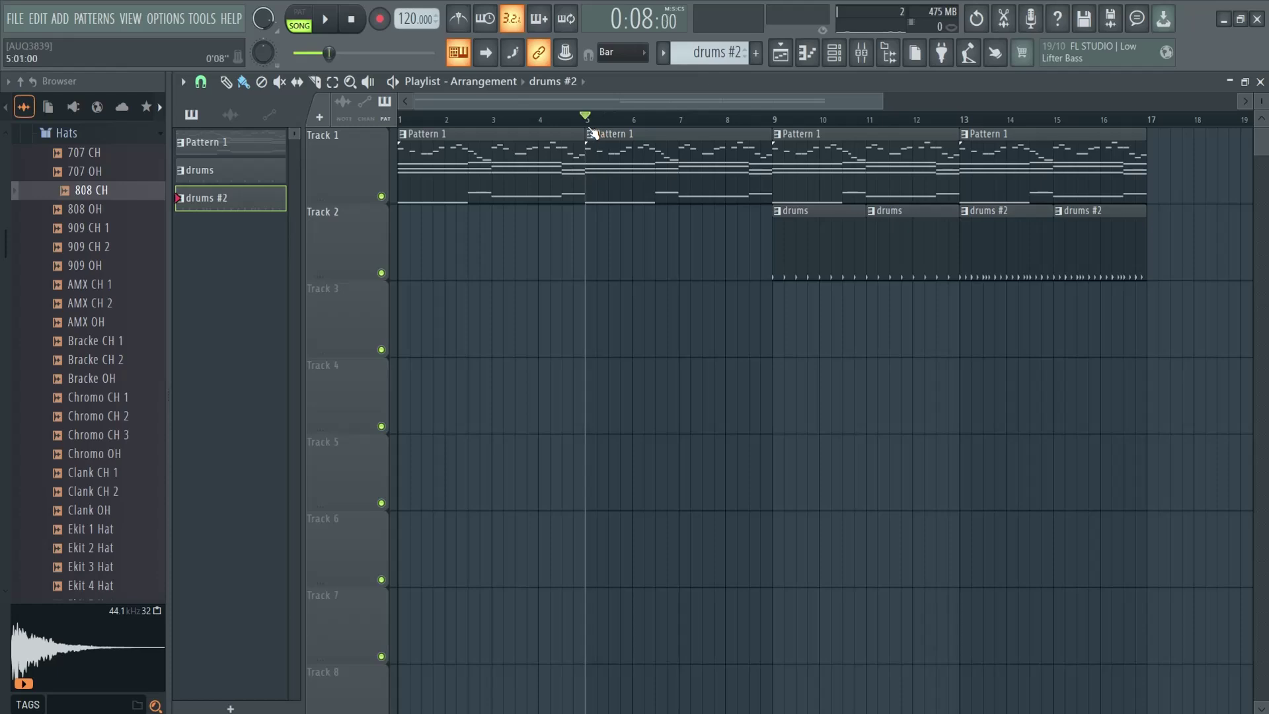
key(space)
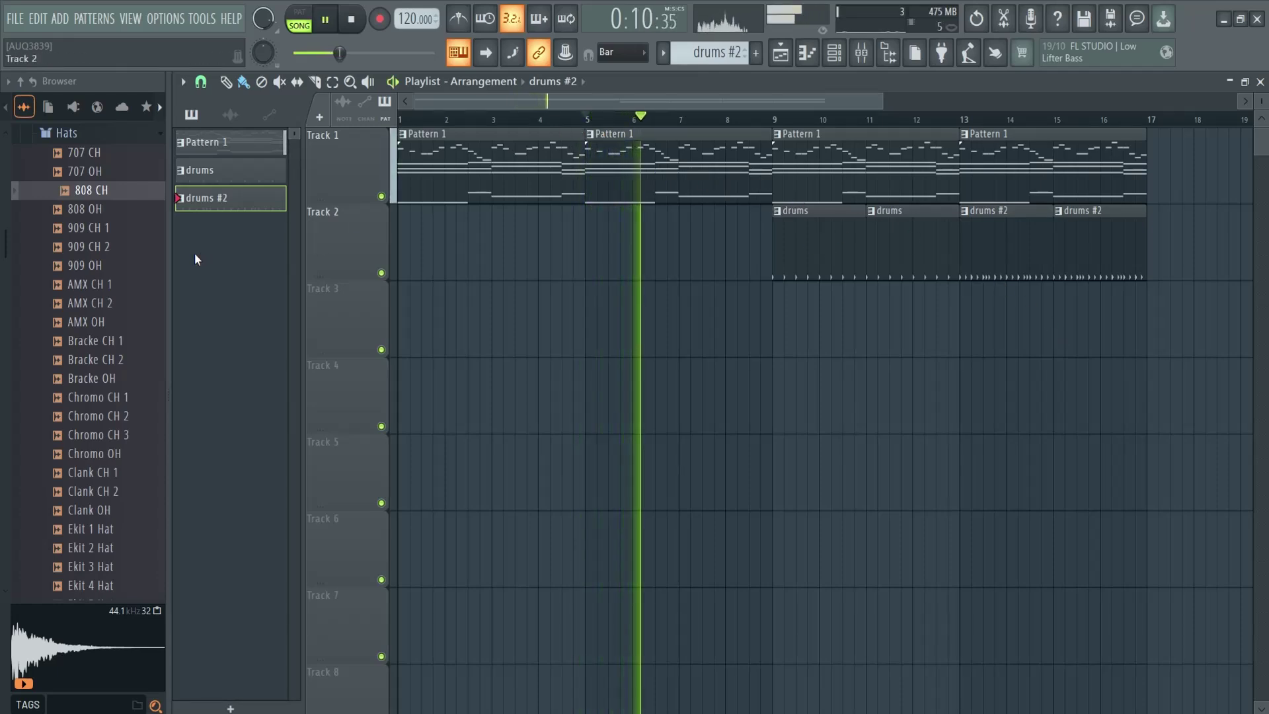
click(107, 262)
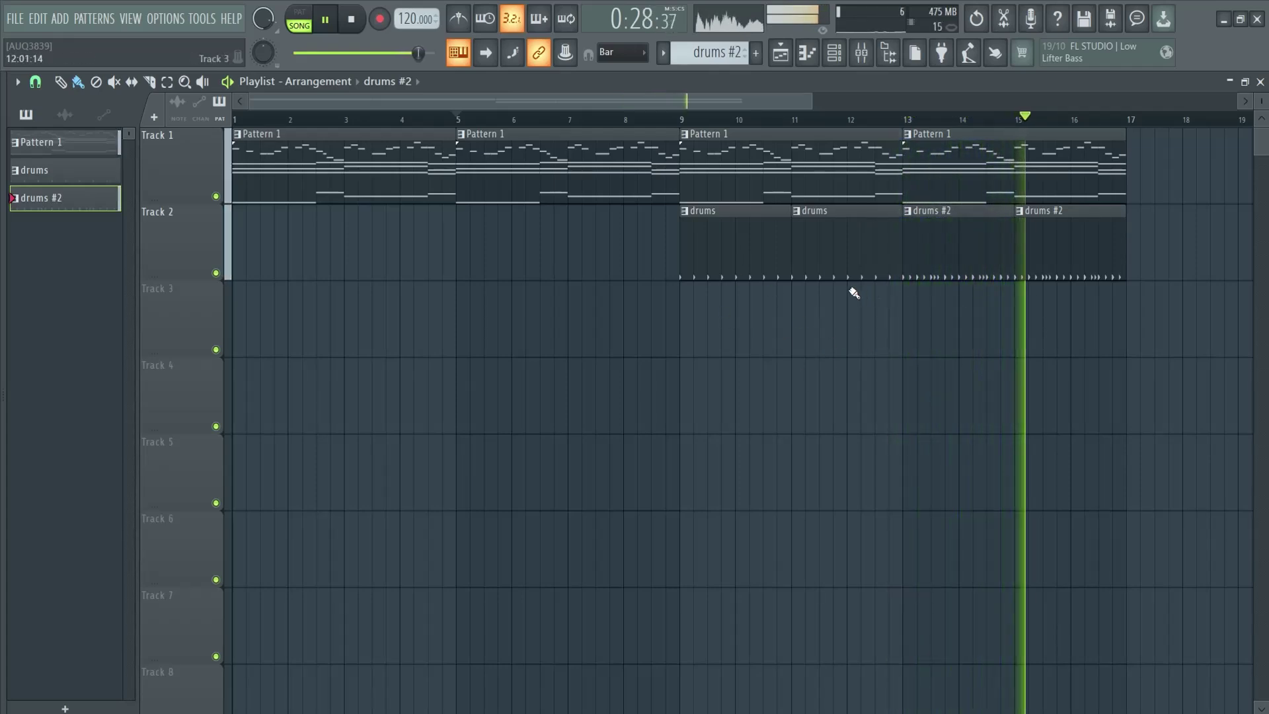
key(space)
Review the playlist, the piano roll of 808 CH with its channel list, and the channel rack for drums #2
click(780, 58)
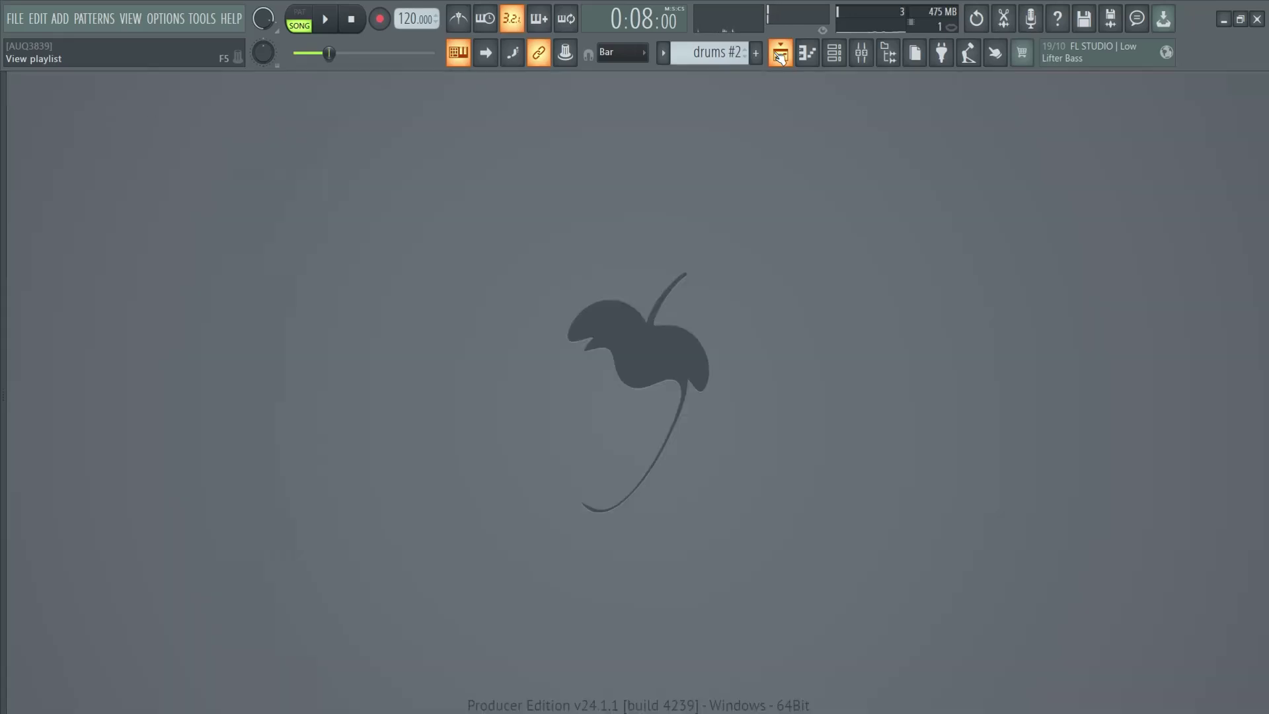
click(780, 58)
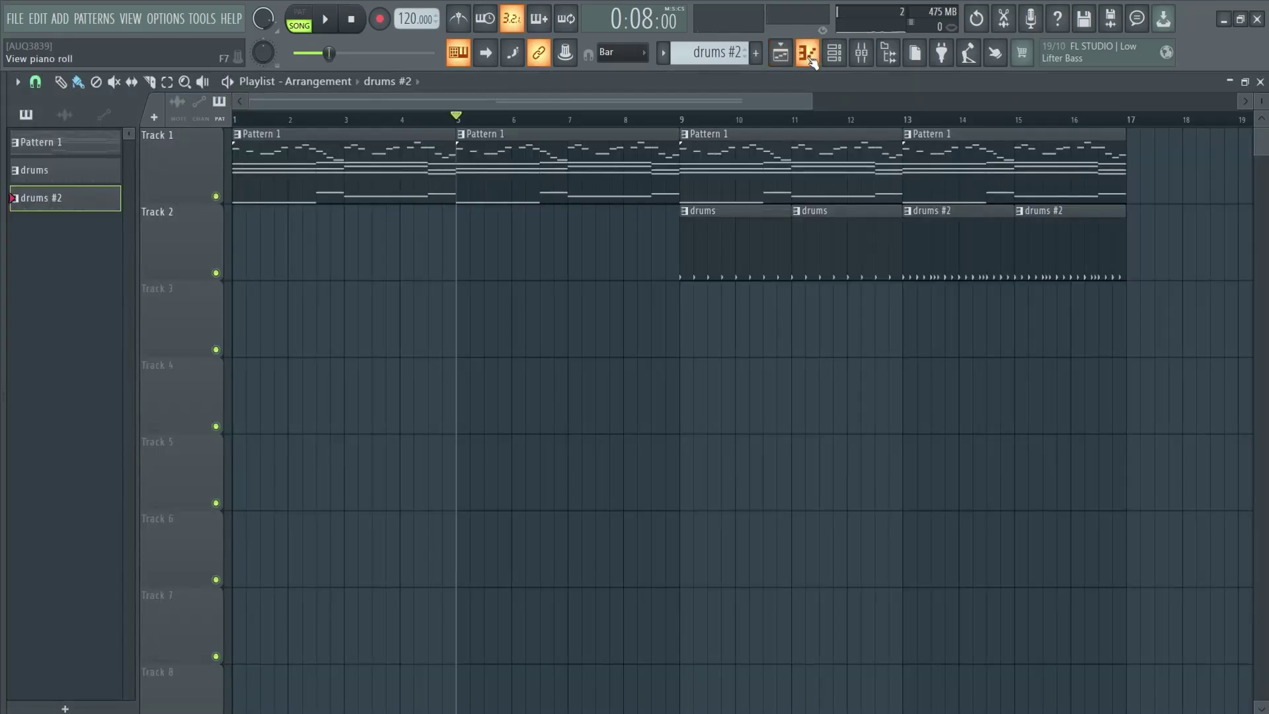
click(808, 56)
click(809, 59)
click(810, 59)
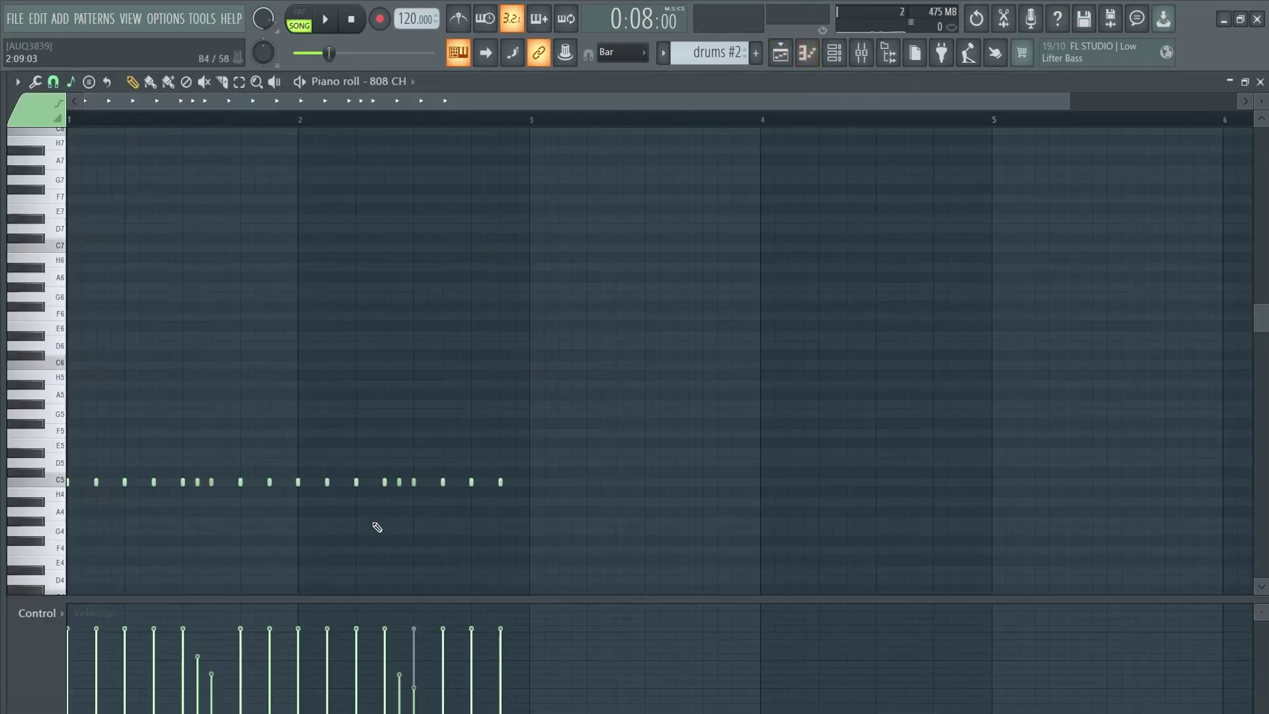
click(380, 82)
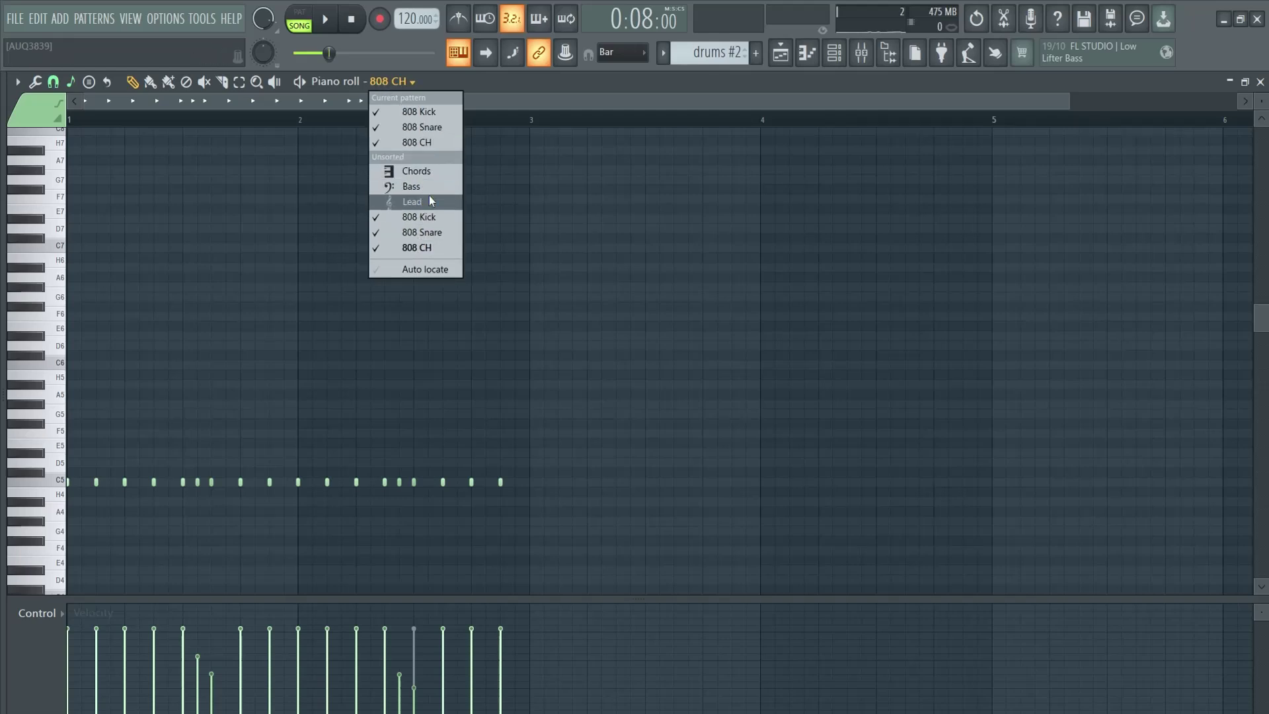
click(836, 58)
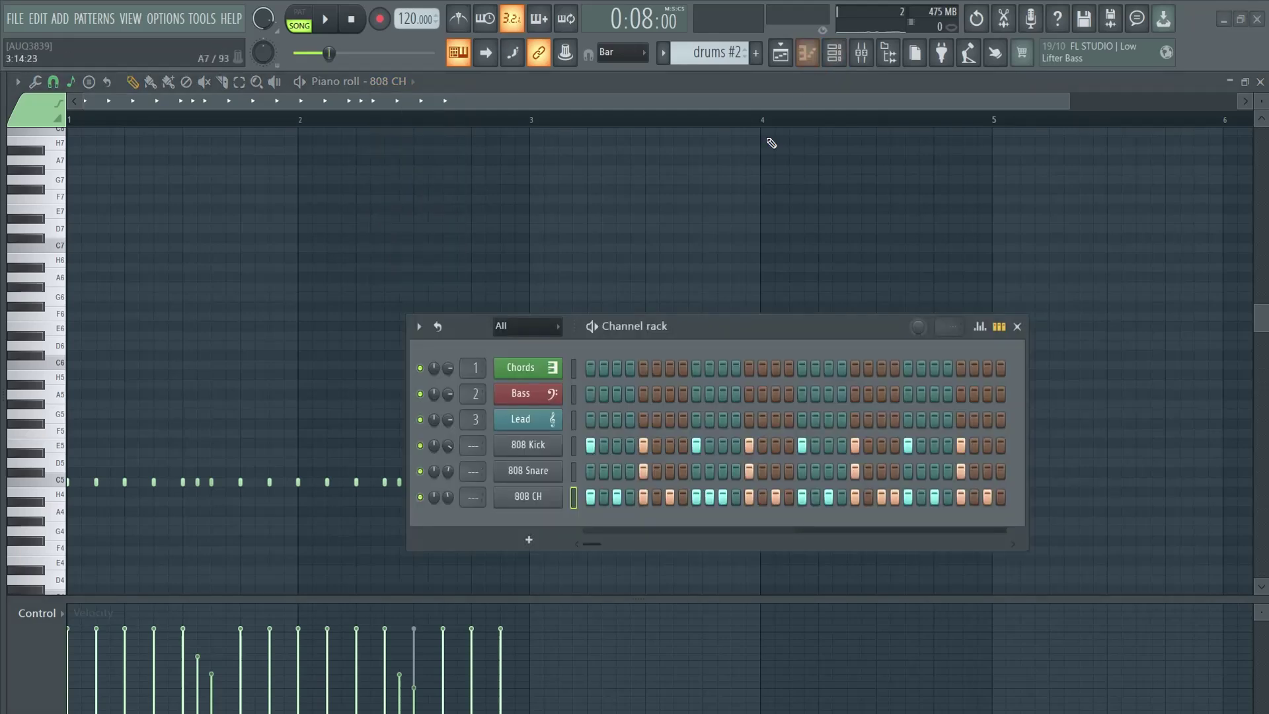
click(794, 58)
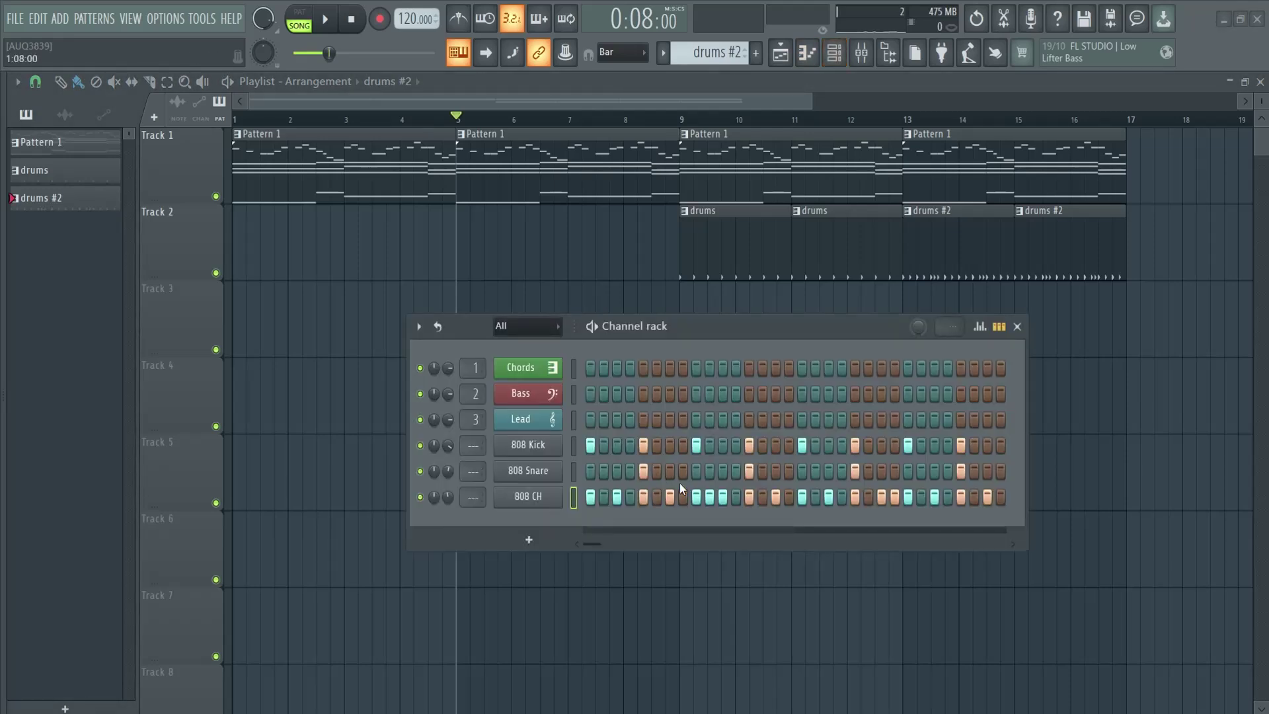
Show the mixer, close the channel rack, and move the mixer window below the playlist clips
click(869, 62)
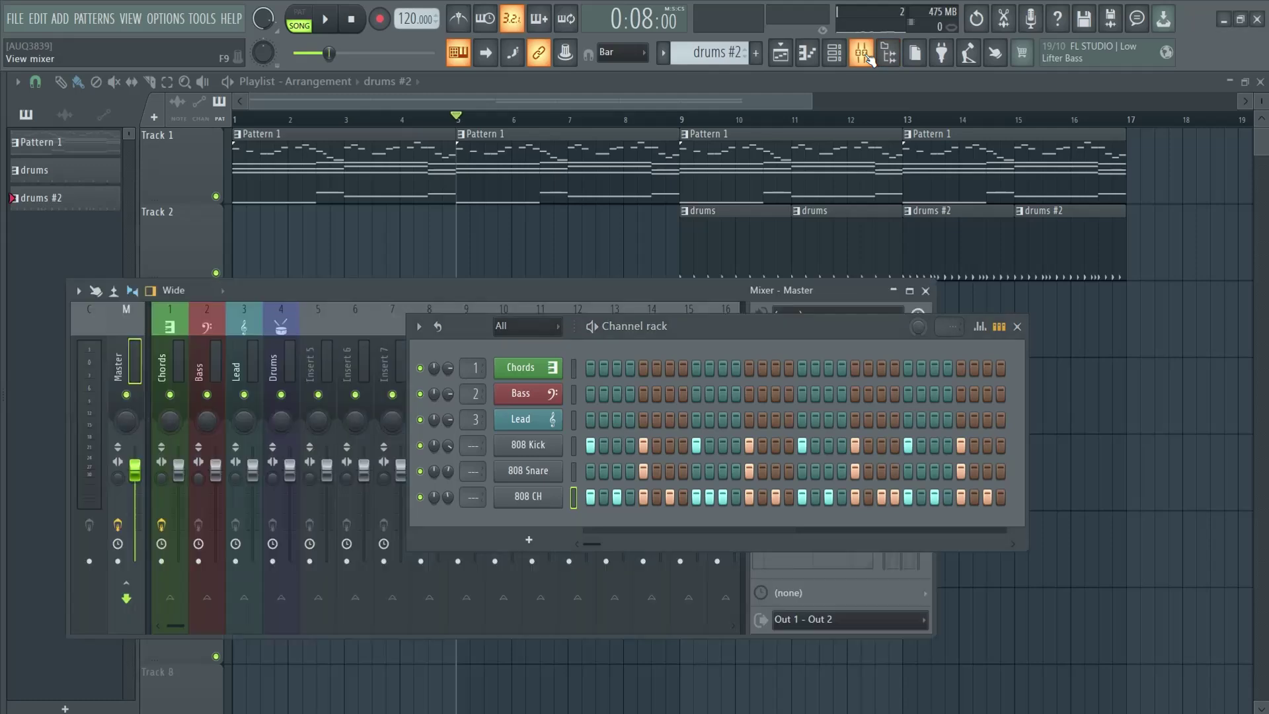
click(1015, 325)
drag(607, 289, 774, 346)
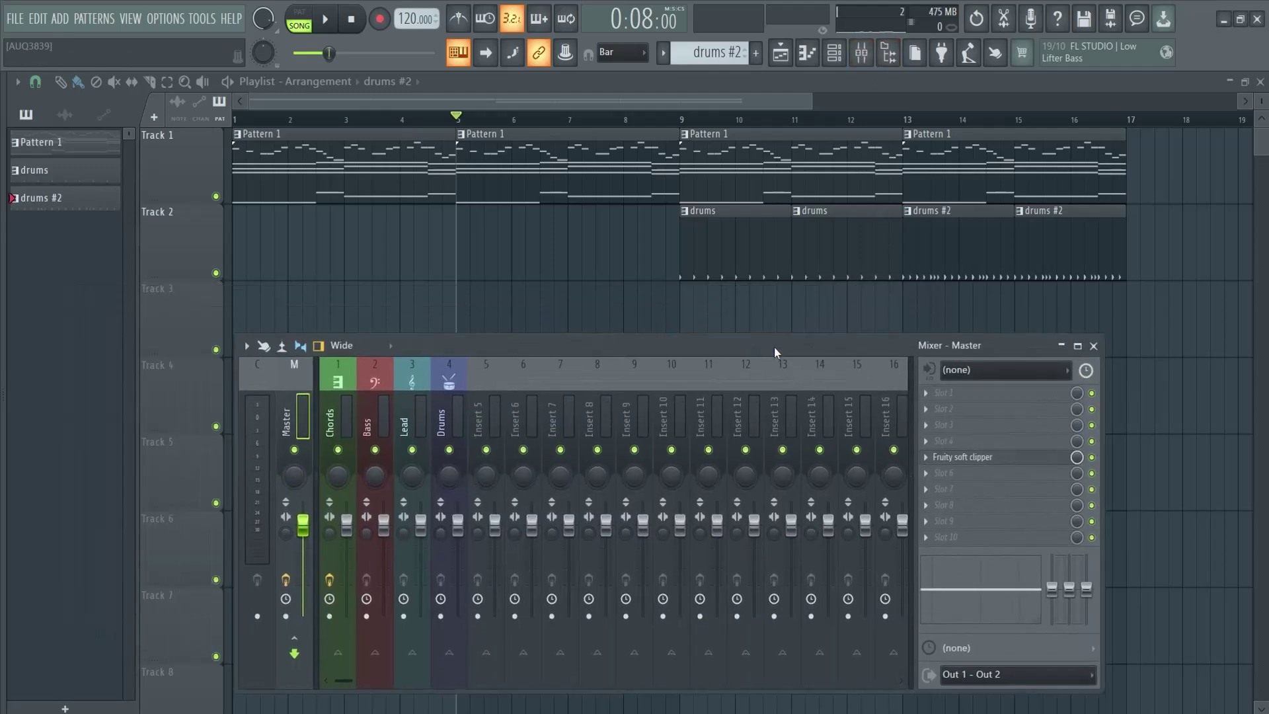
Make Pattern 1 the active pattern and check its channels in the channel rack before closing the rack
key(F6)
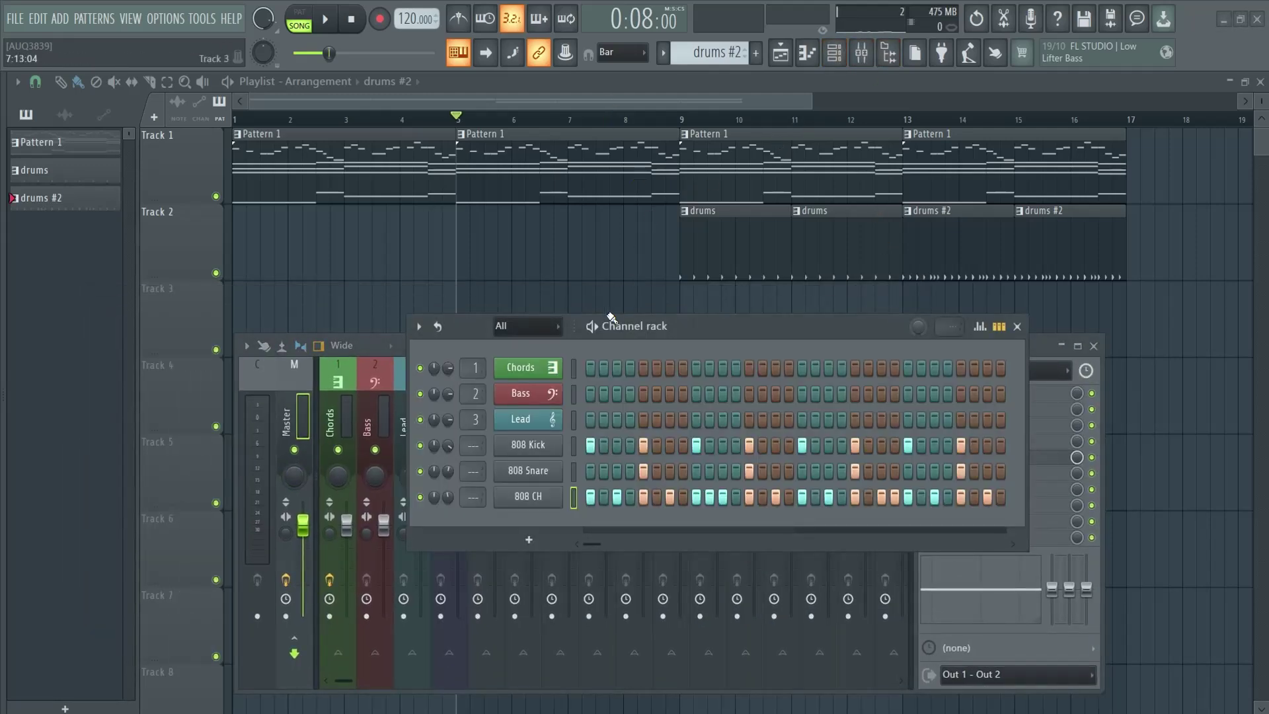
click(70, 151)
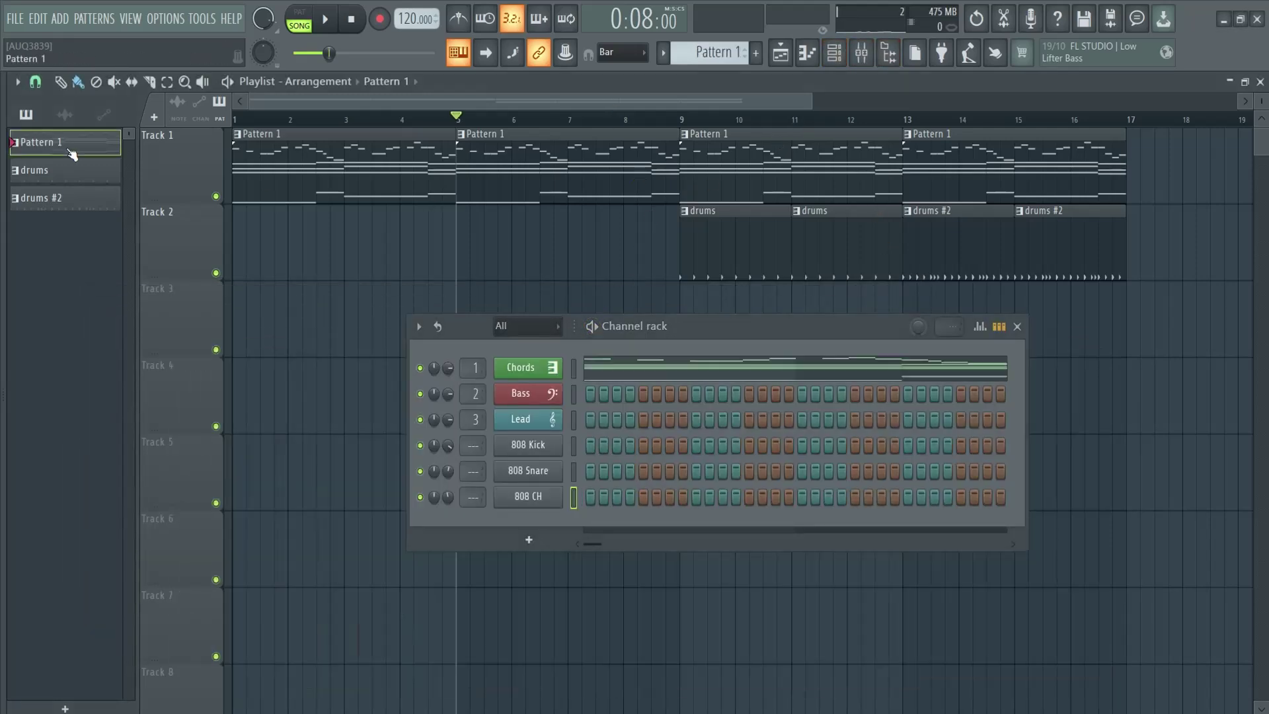
double_click(487, 364)
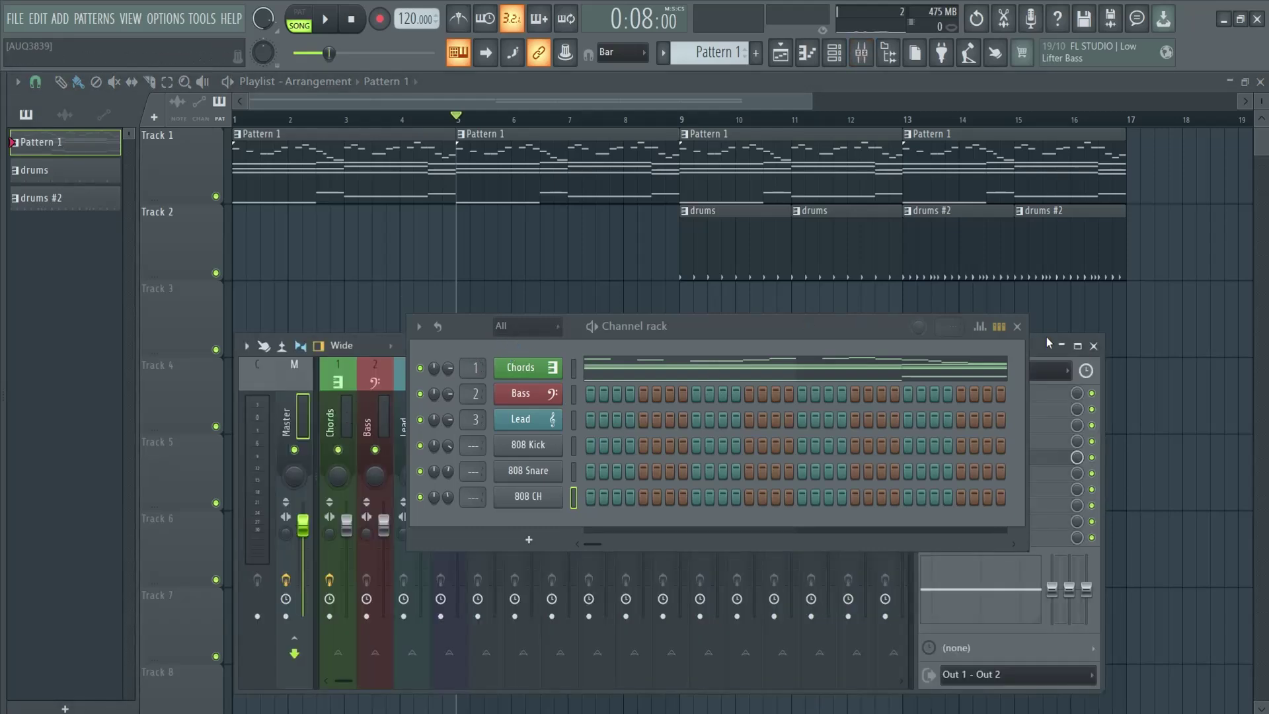
click(1017, 325)
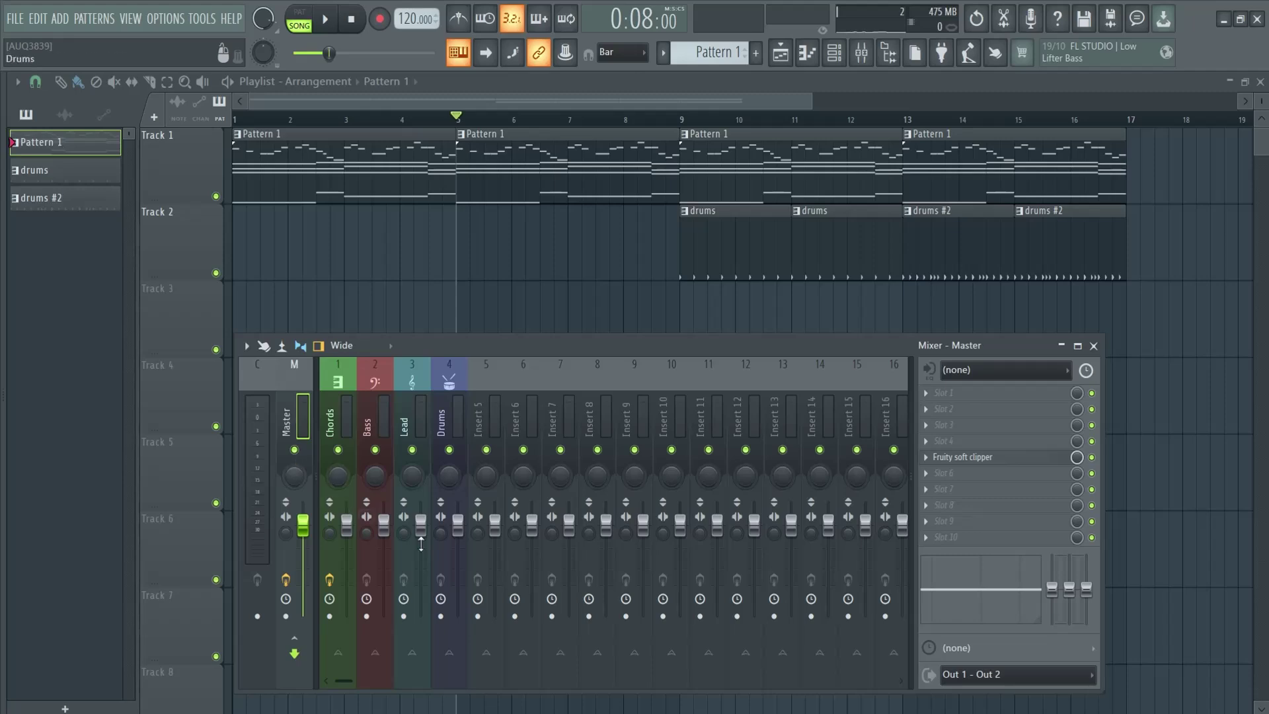
Select and solo the Chords mixer track, and play the song from bar 9
click(339, 413)
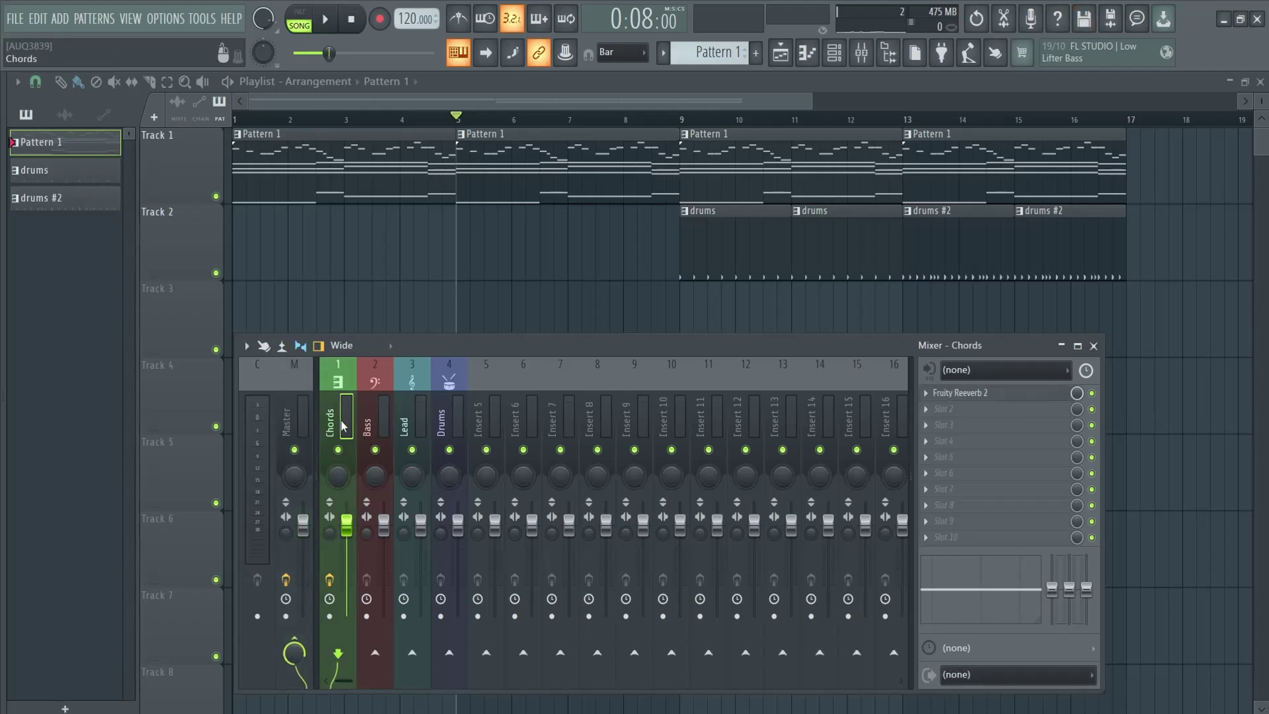
key(F6)
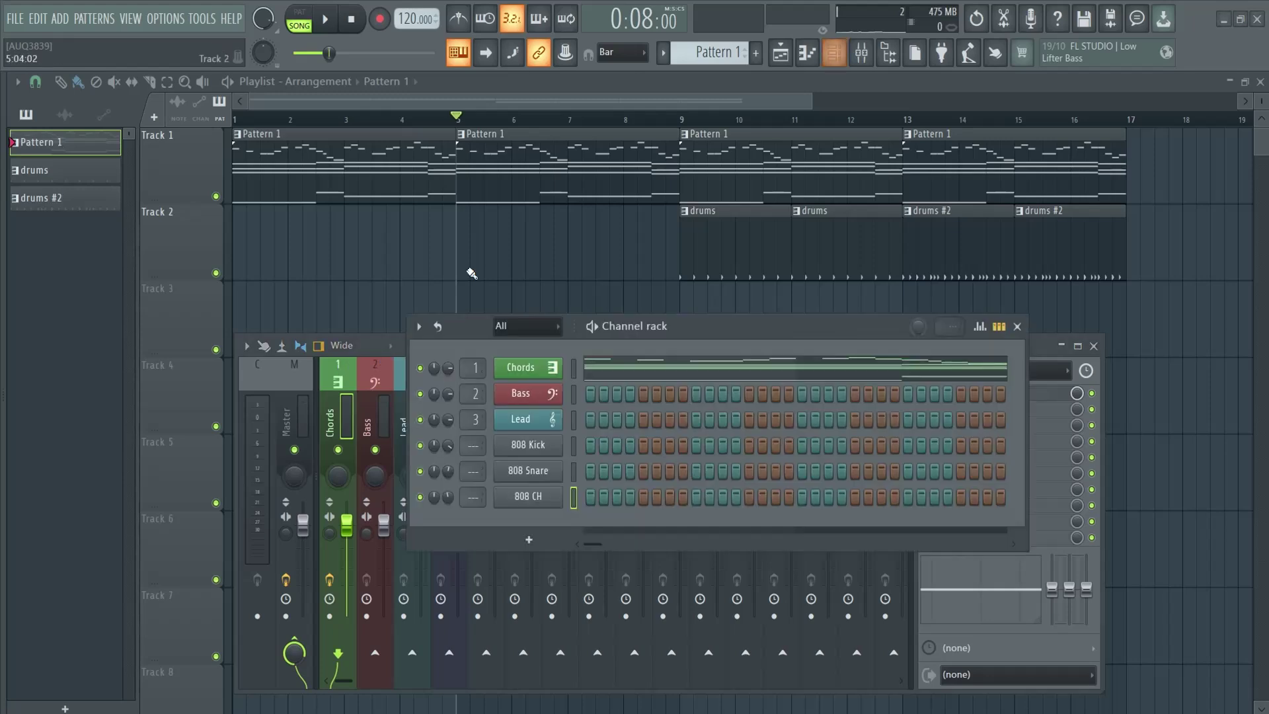
key(F6)
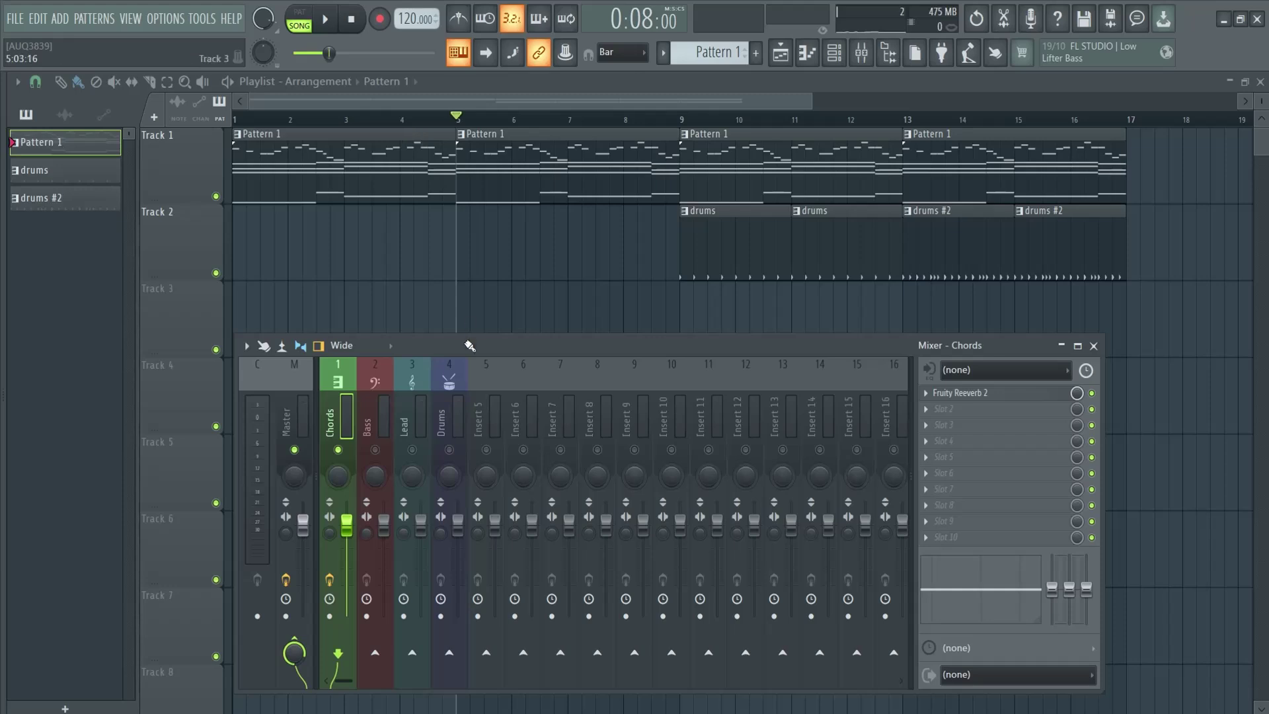
key(space)
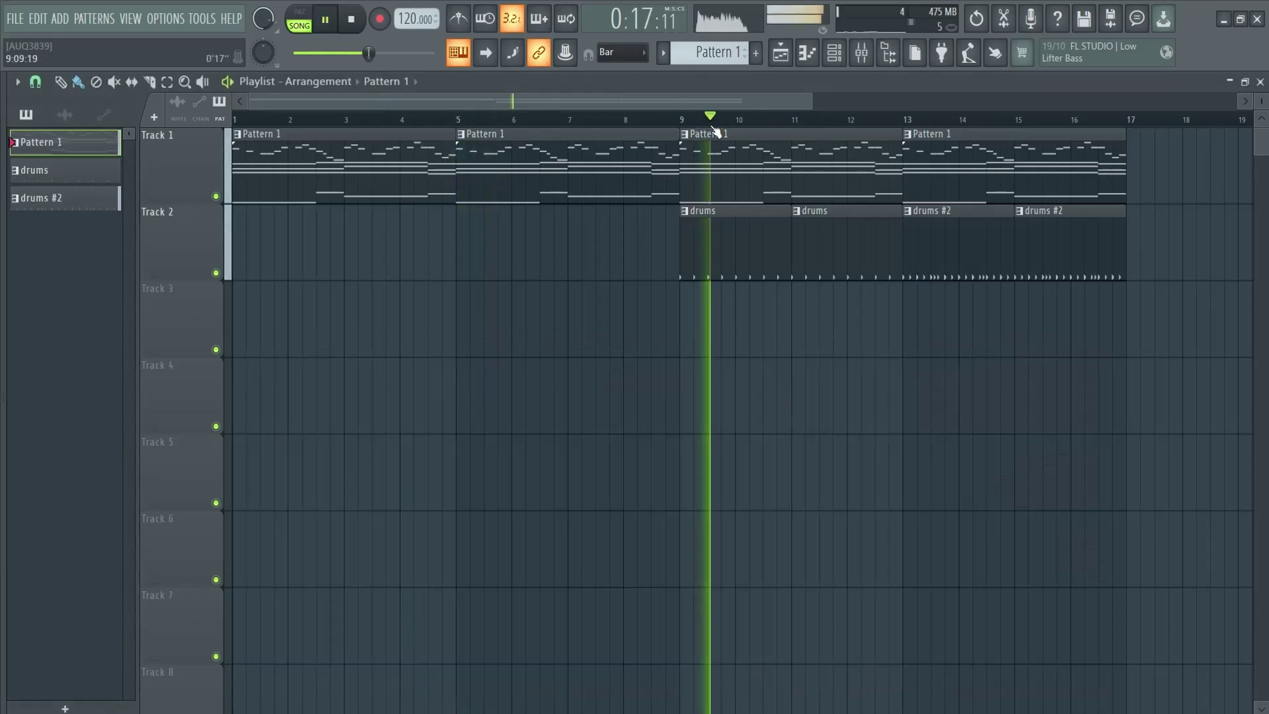
Solo the Chords channel in the channel rack during playback and return to the mixer
key(F6)
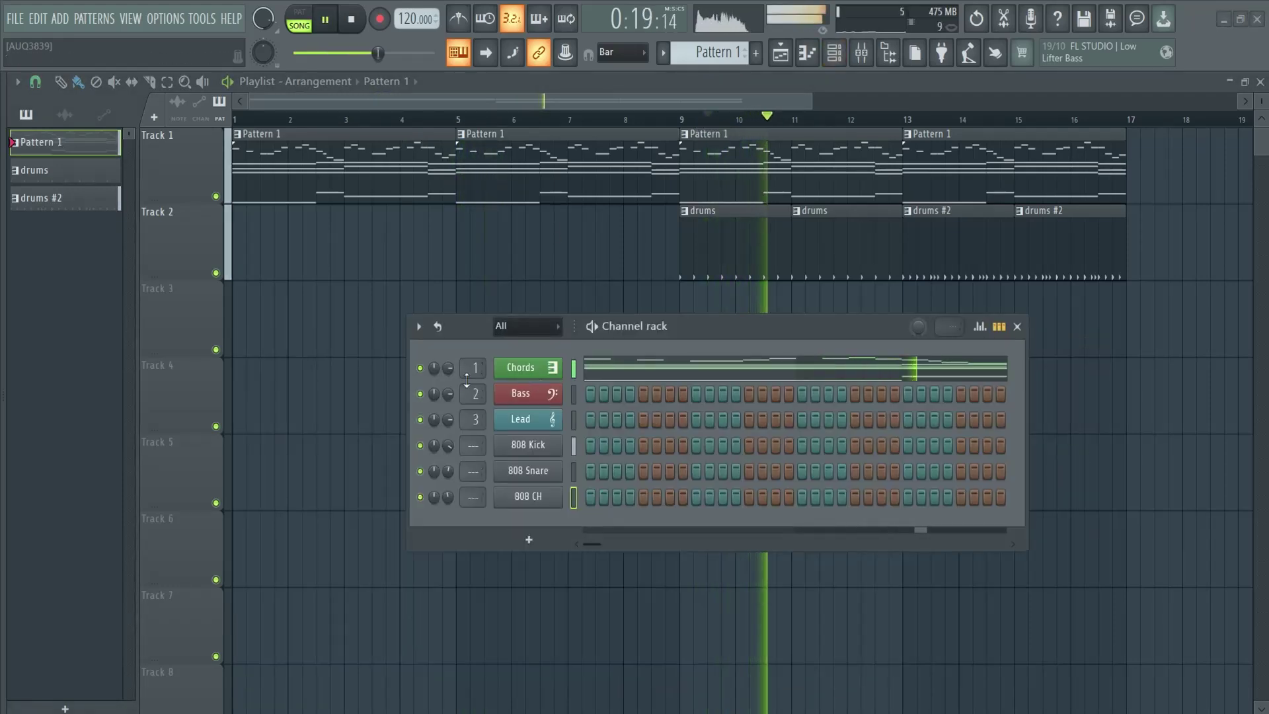
right_click(420, 368)
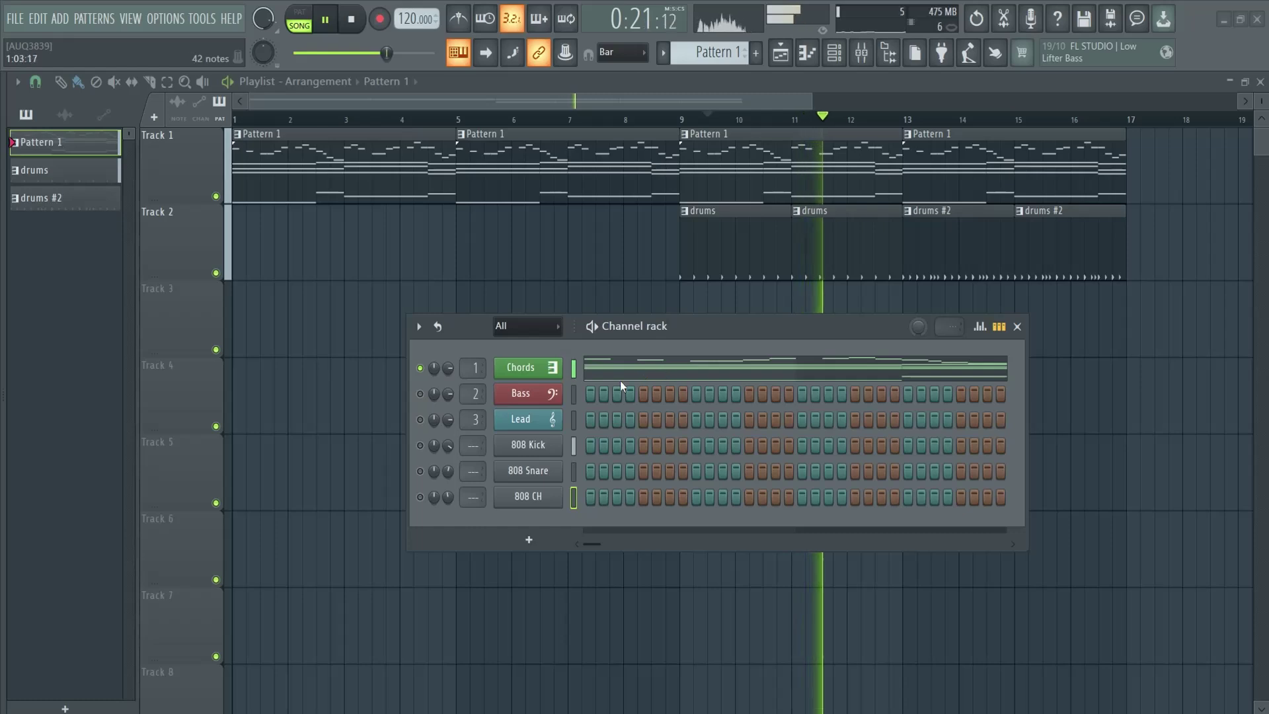
key(F9)
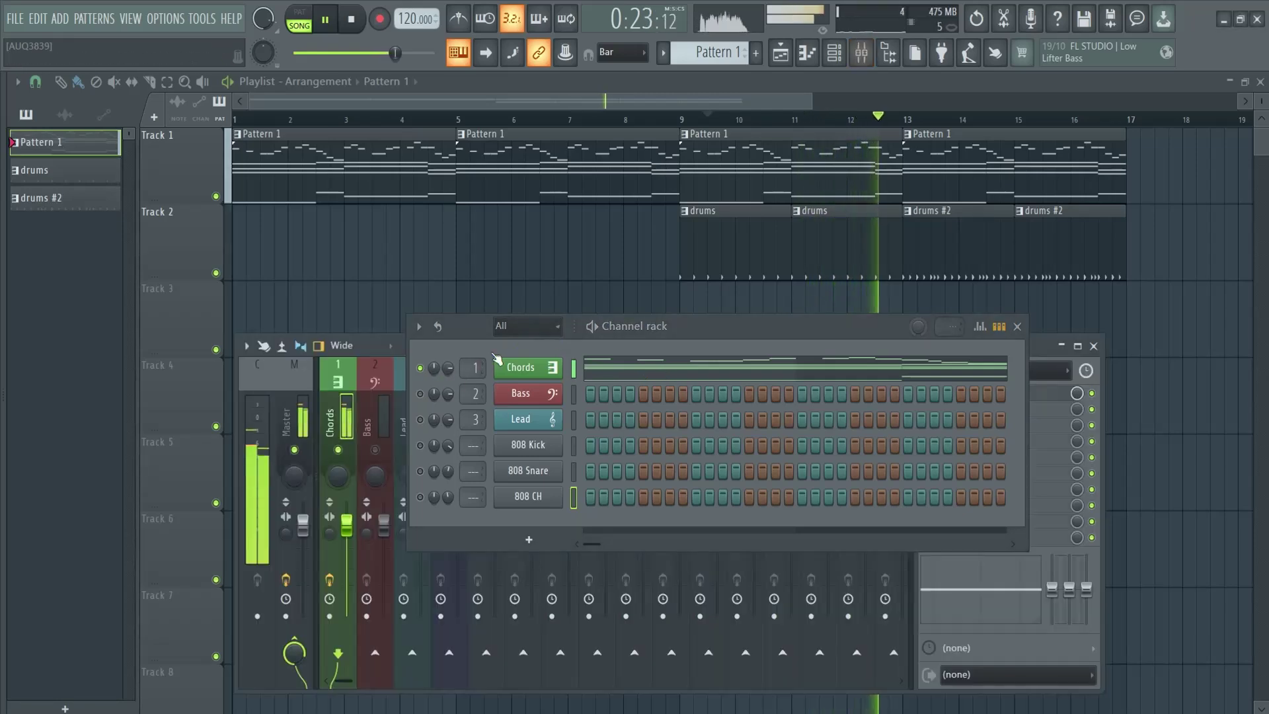
click(1017, 325)
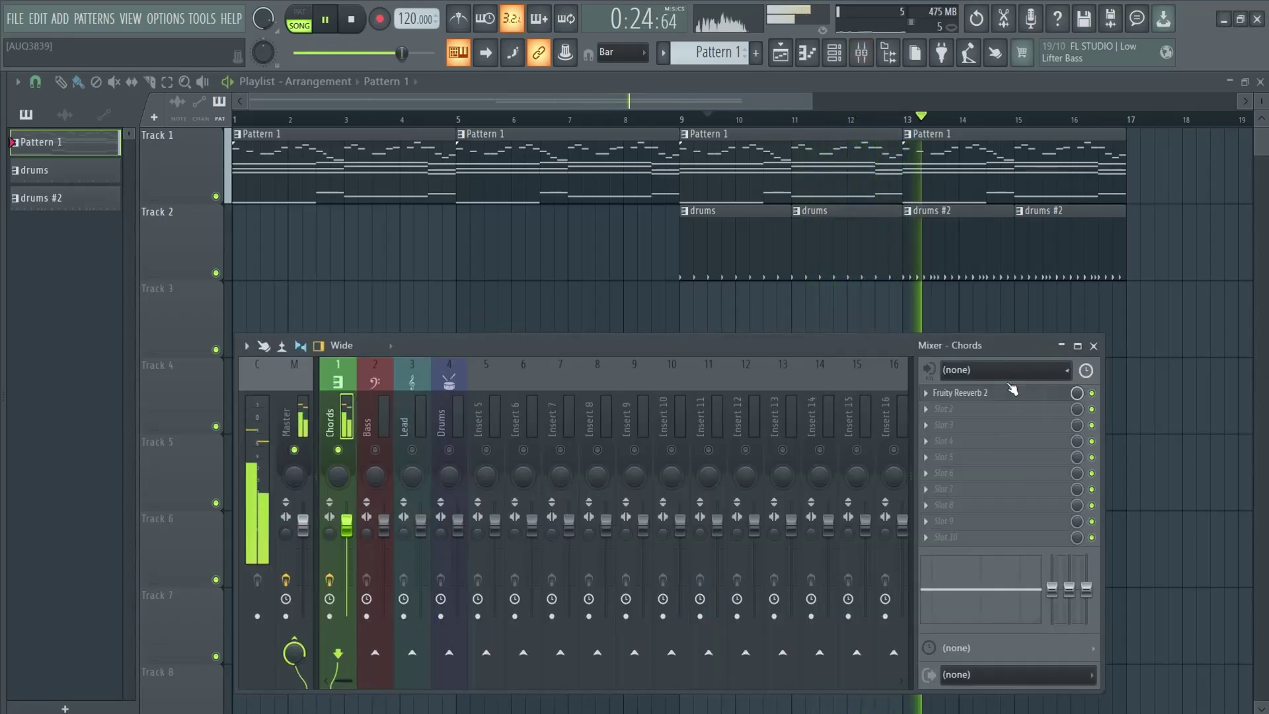
Compare the Chords sound with Fruity Reeverb 2 bypassed and enabled, and stop playback
click(1093, 393)
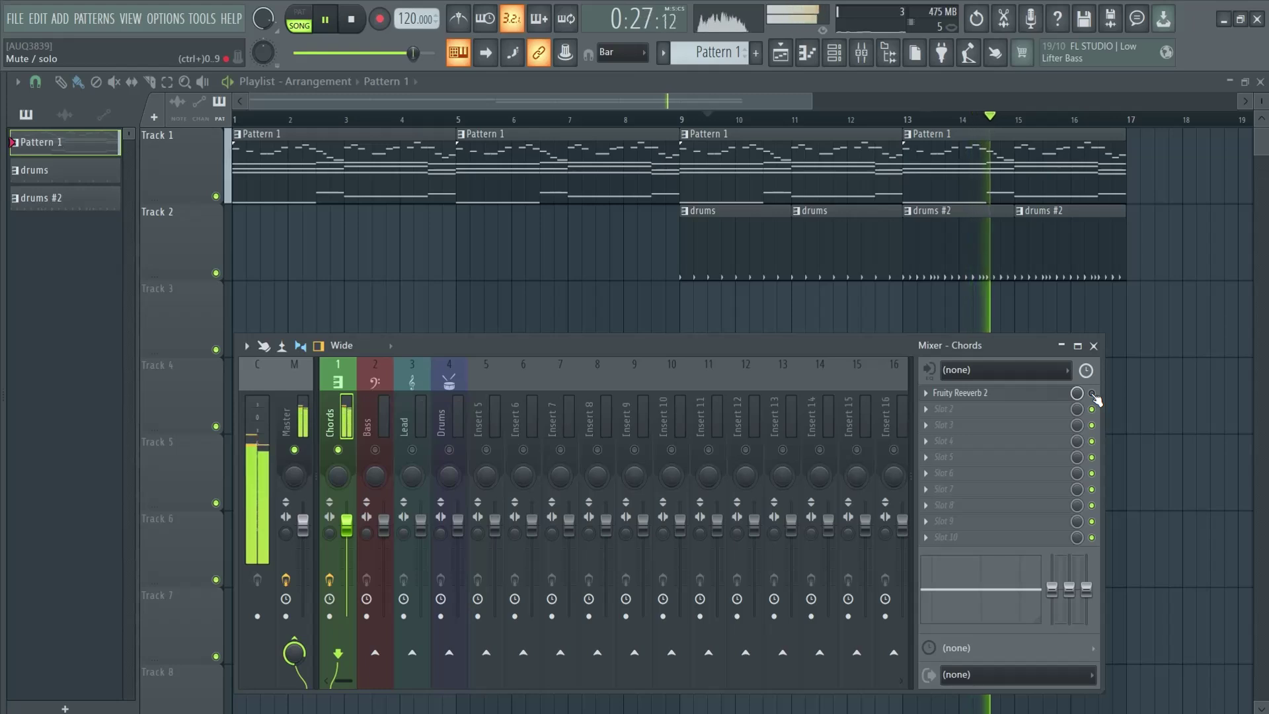
click(1092, 393)
key(space)
Open Fruity Reeverb 2 on Chords, try a wet level of 116% during playback, and load the Cathedral preset
click(959, 393)
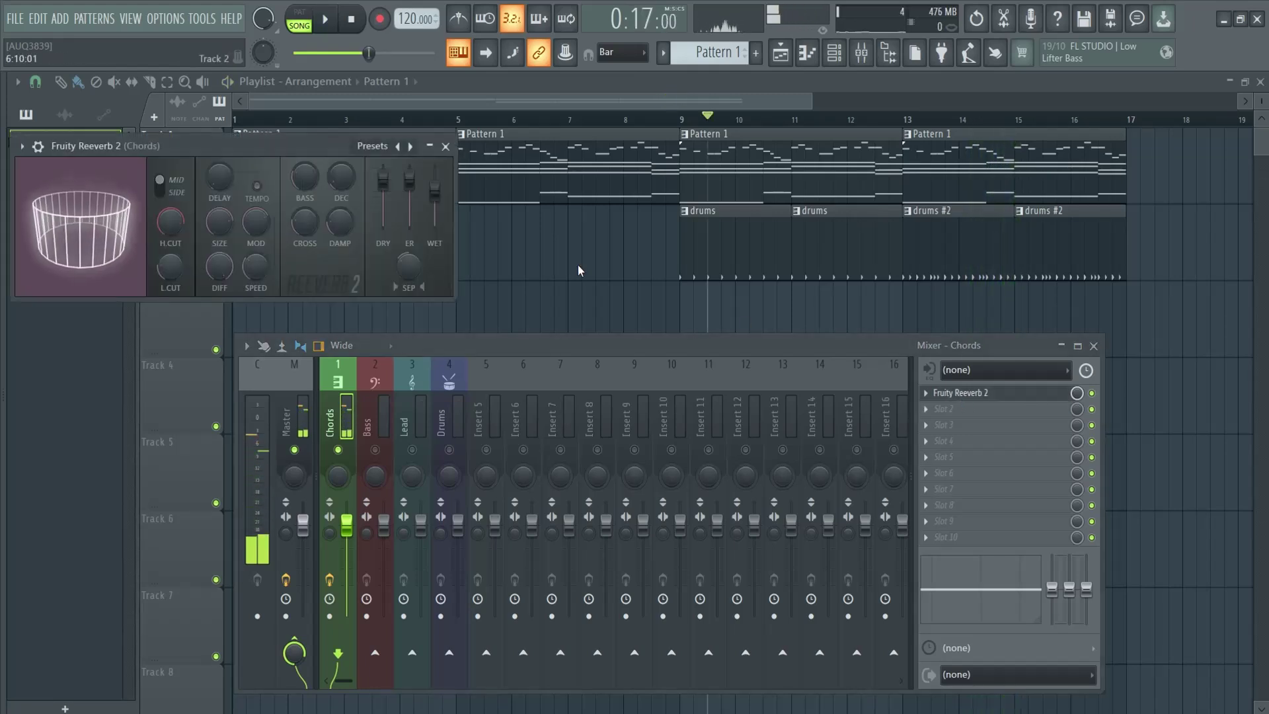
key(space)
drag(441, 208, 440, 175)
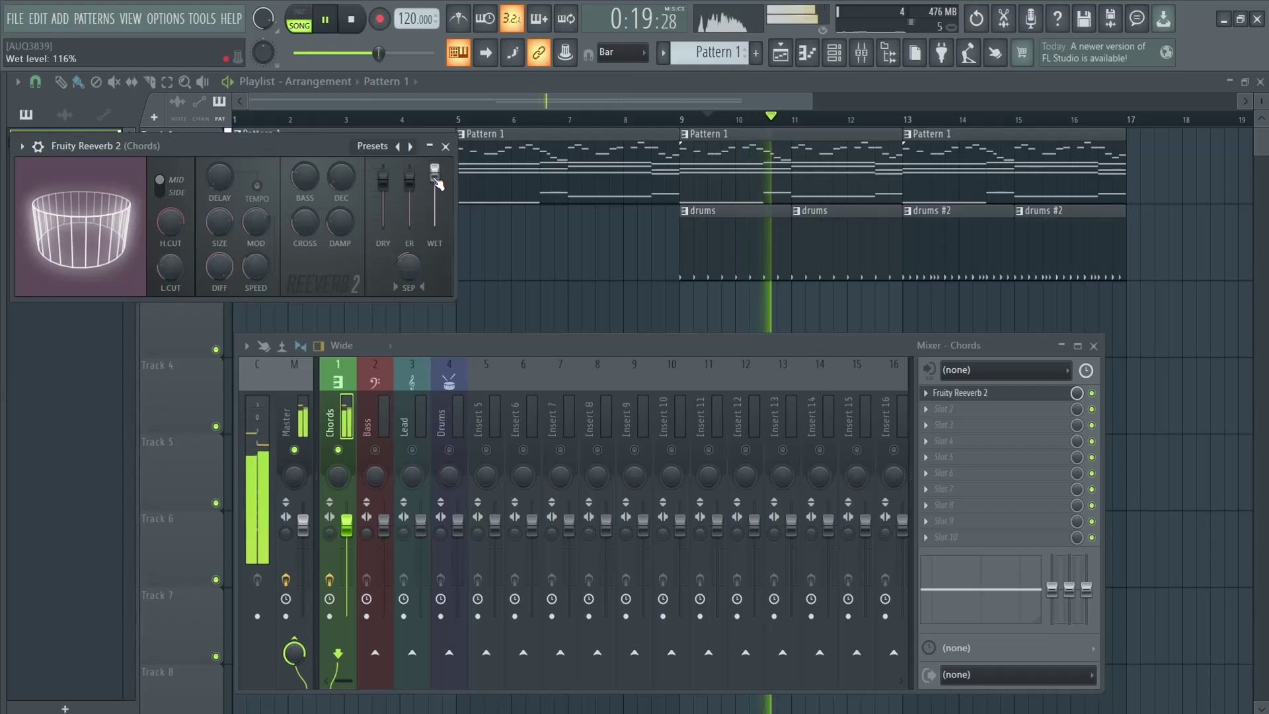
click(375, 146)
click(405, 154)
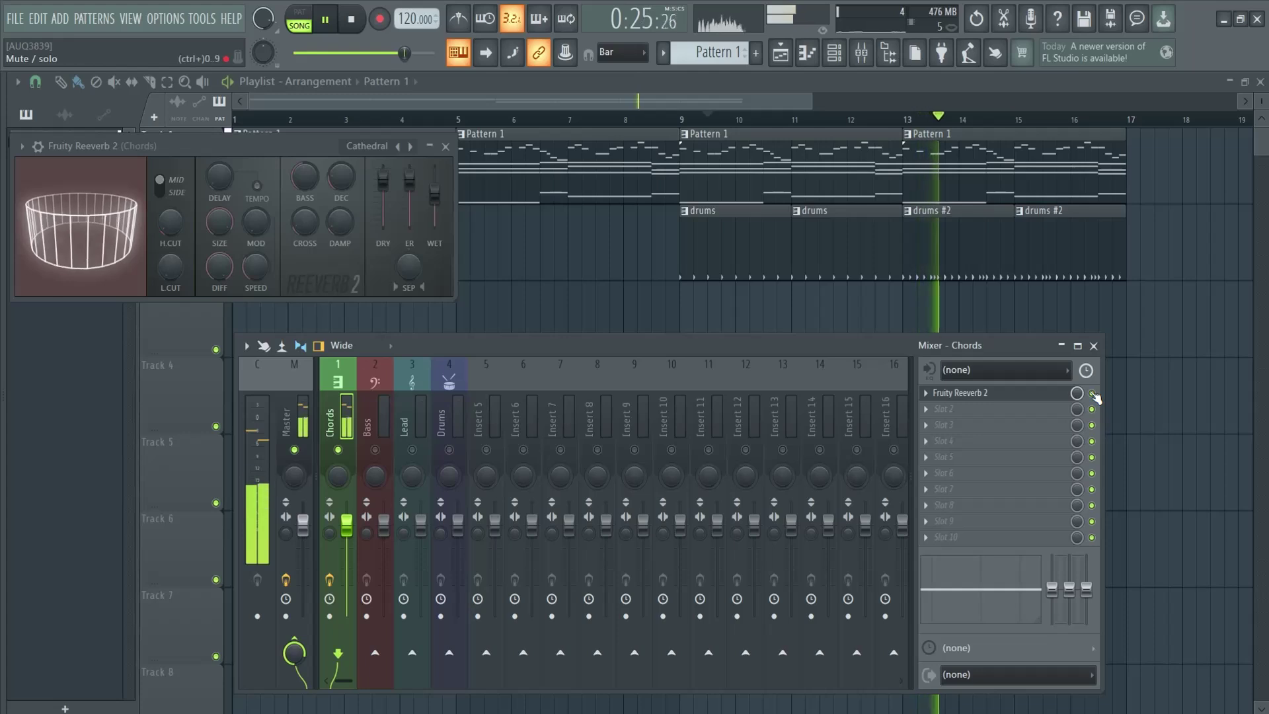
Set the mix level of Fruity Reeverb 2 on the Chords track to 50% and listen to the result
key(space)
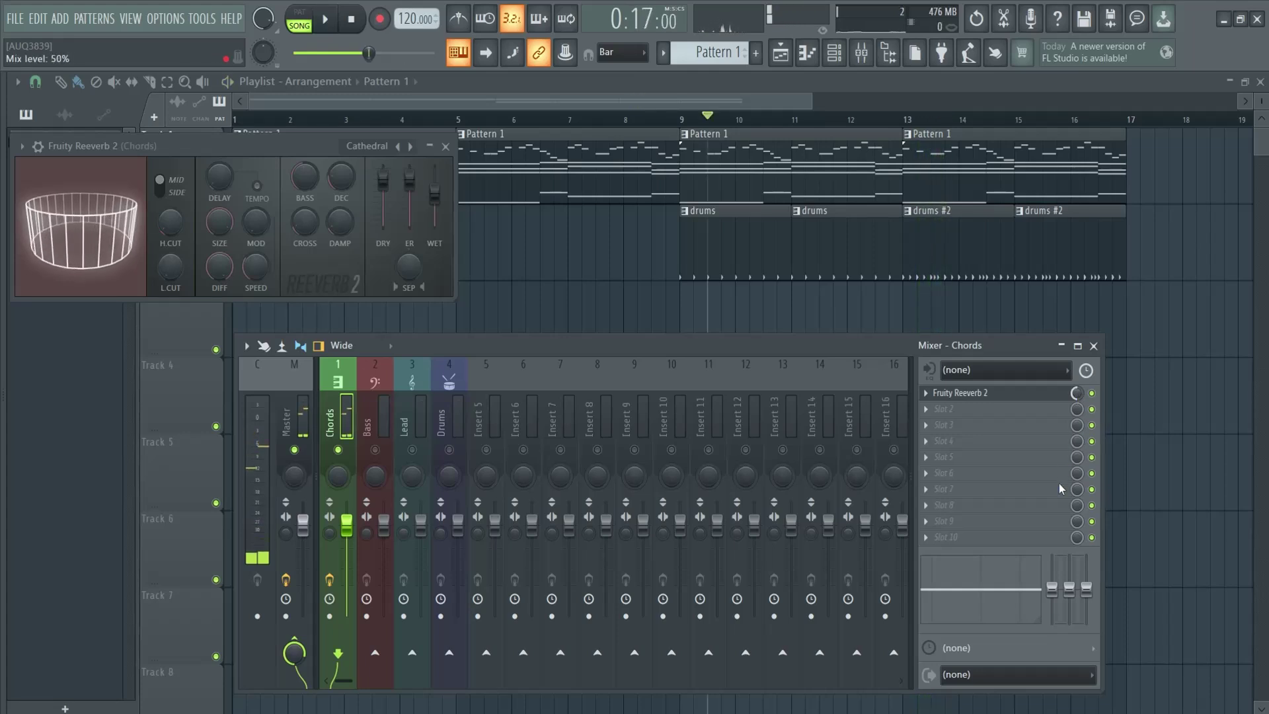
key(space)
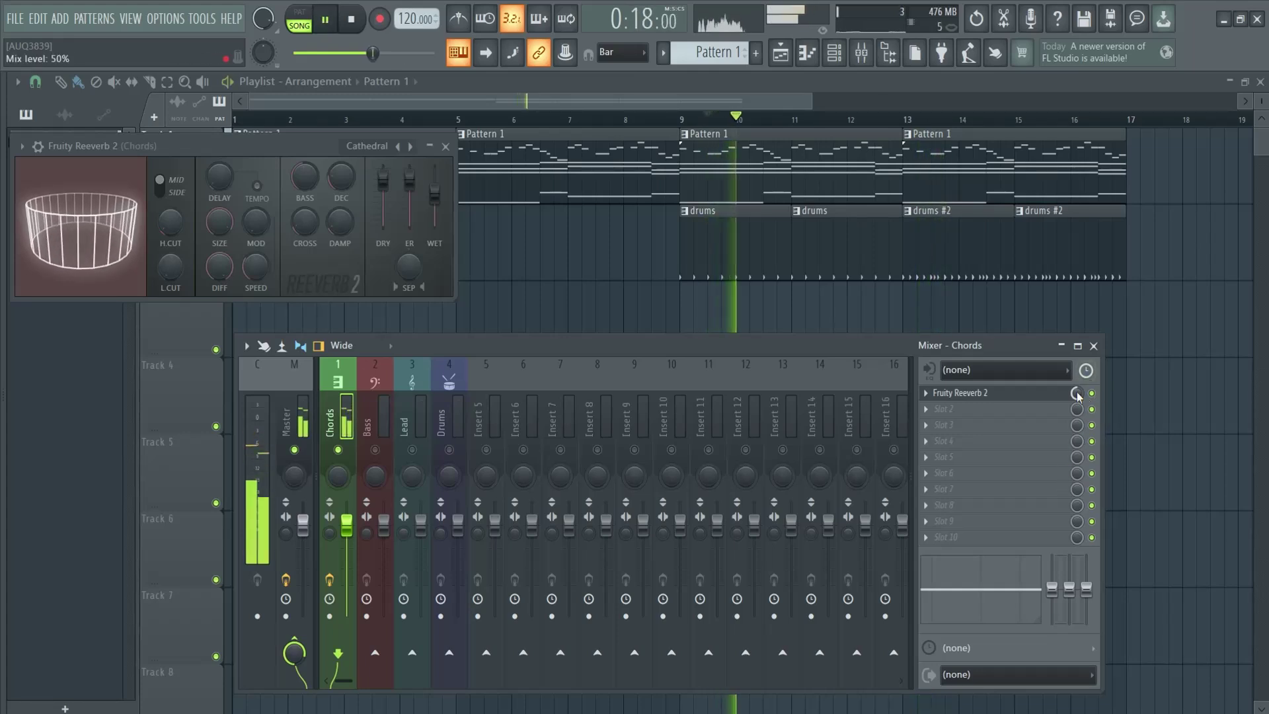
key(space)
Add Fruity Parametric EQ 2 to slot 2 of the Chords track and load its 20Hz + 18kHz cut preset
click(952, 409)
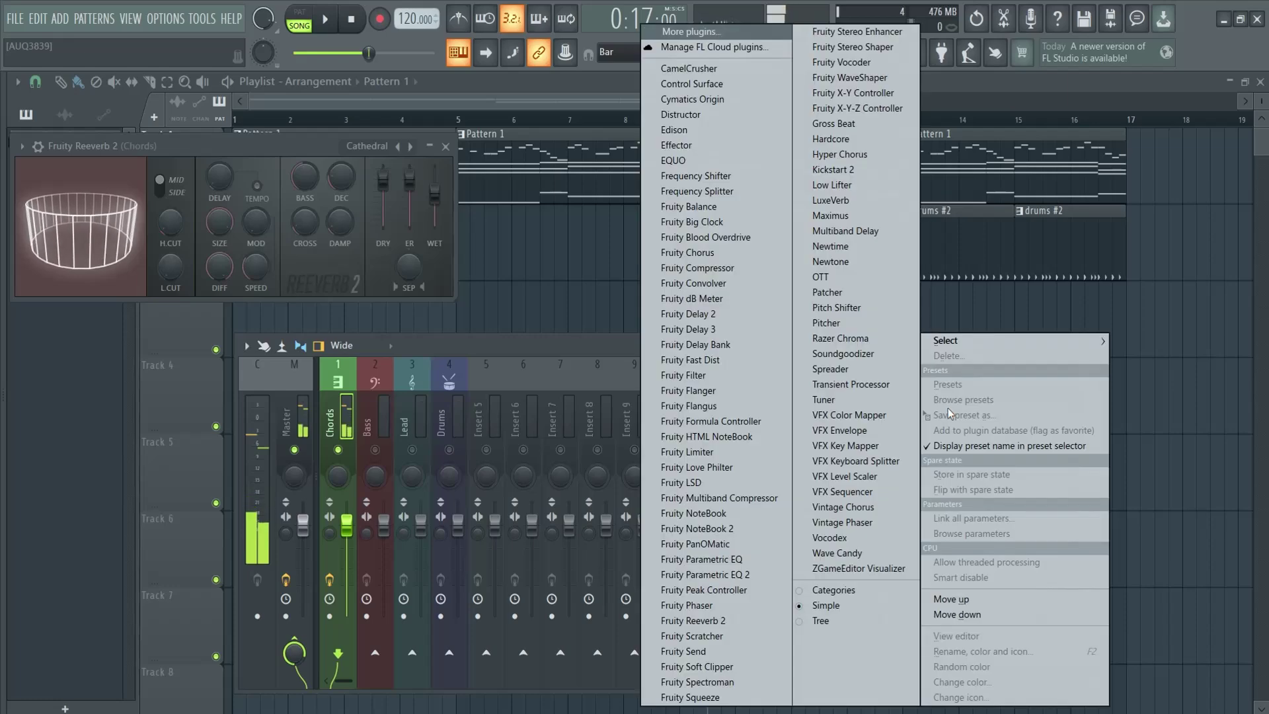
mouse_move(956, 344)
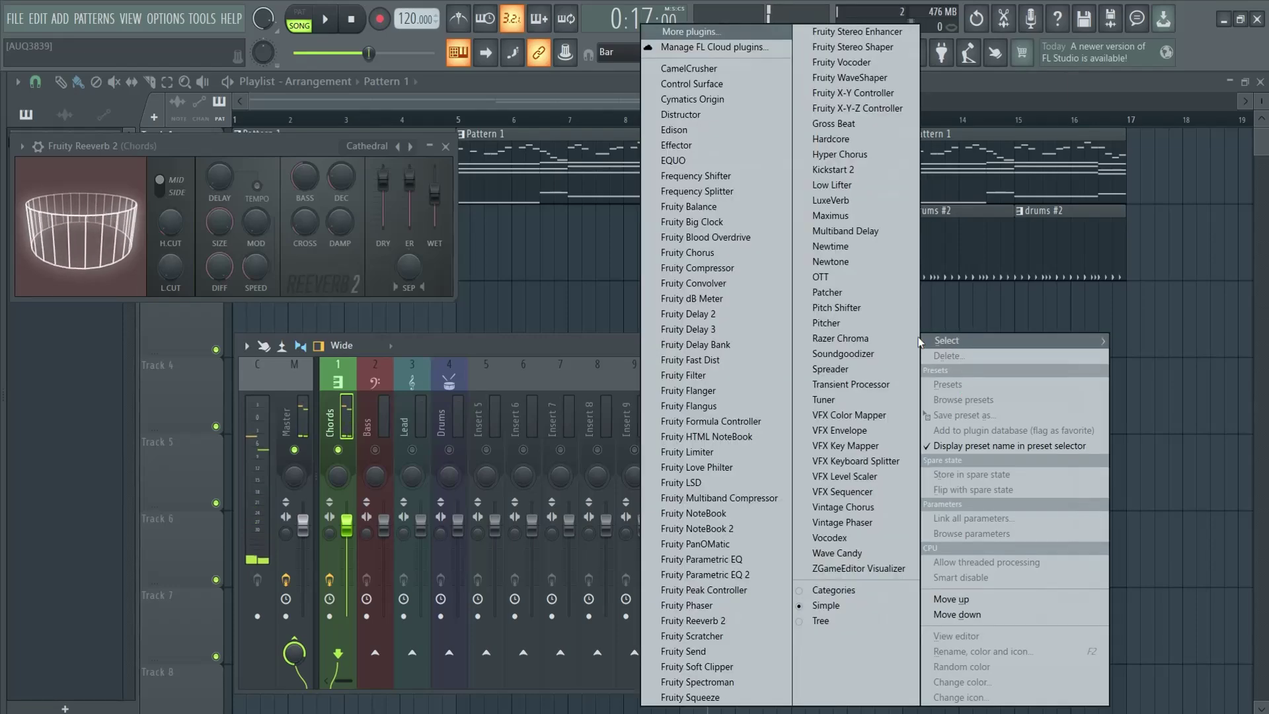
click(692, 571)
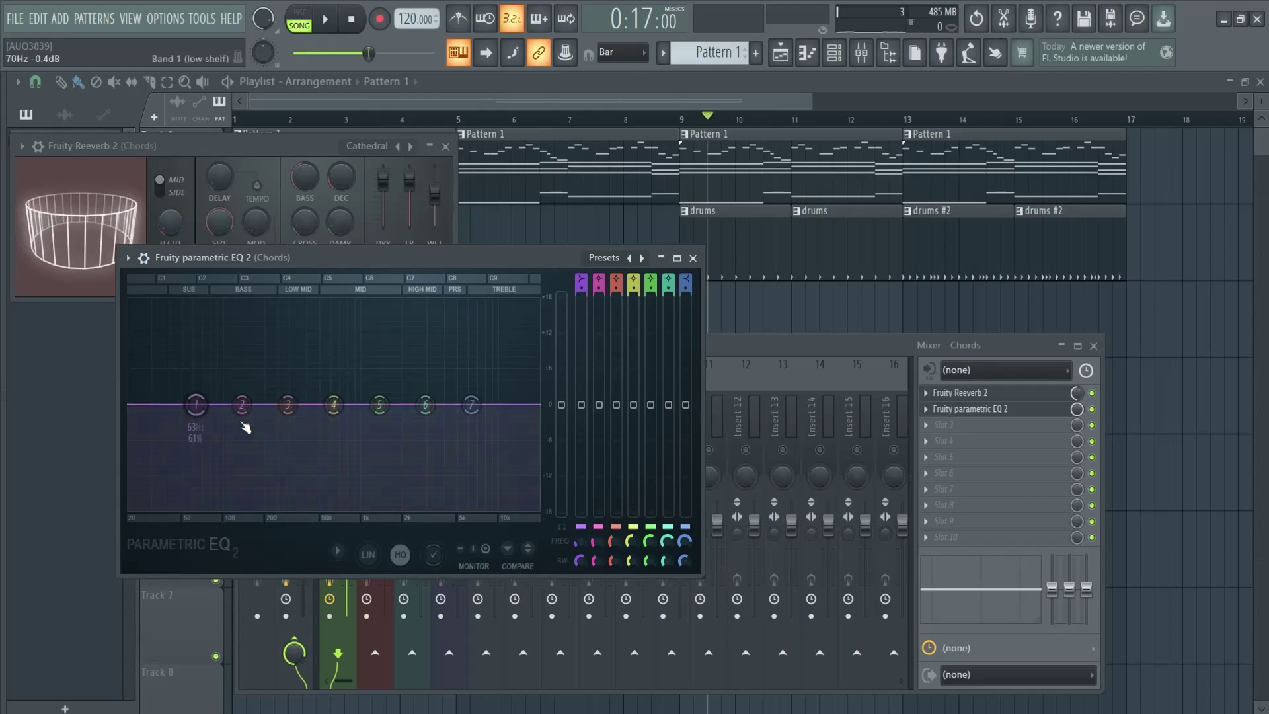
click(611, 263)
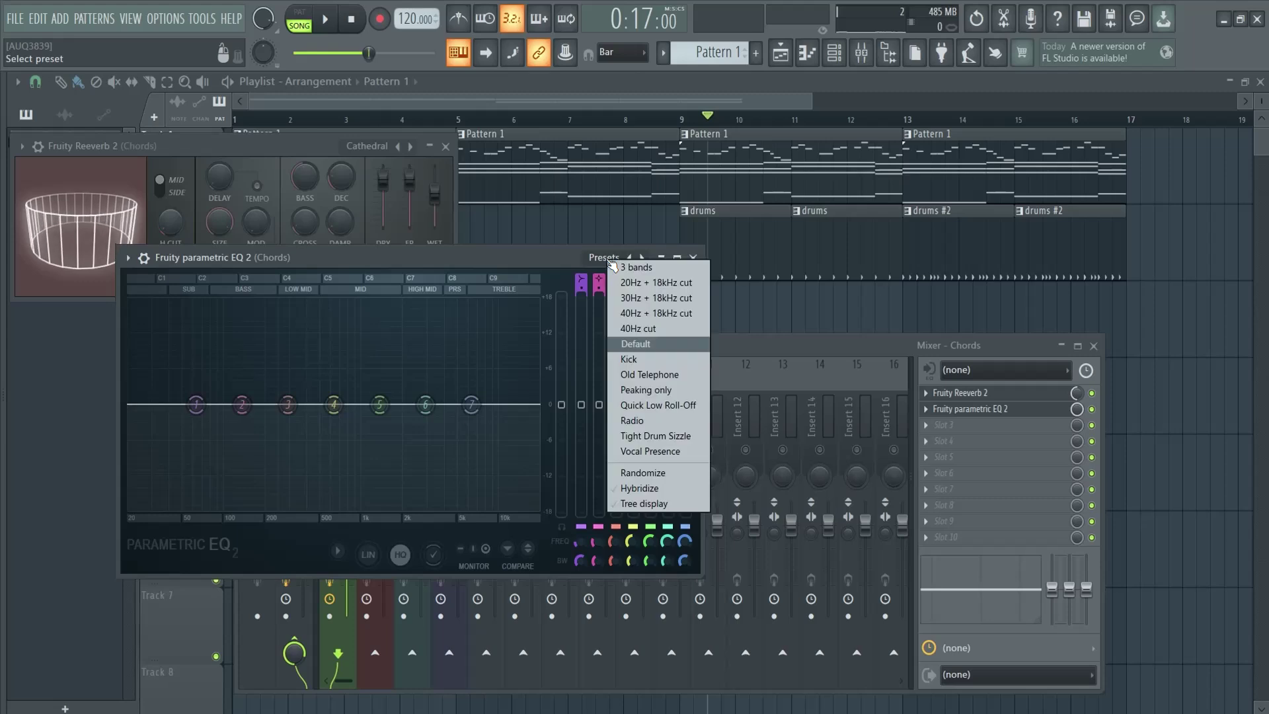
click(647, 283)
Raise the EQ's high-pass band 1 to slightly below 179 Hz and lower the band 7 low-pass to just above 5 kHz during playback
key(space)
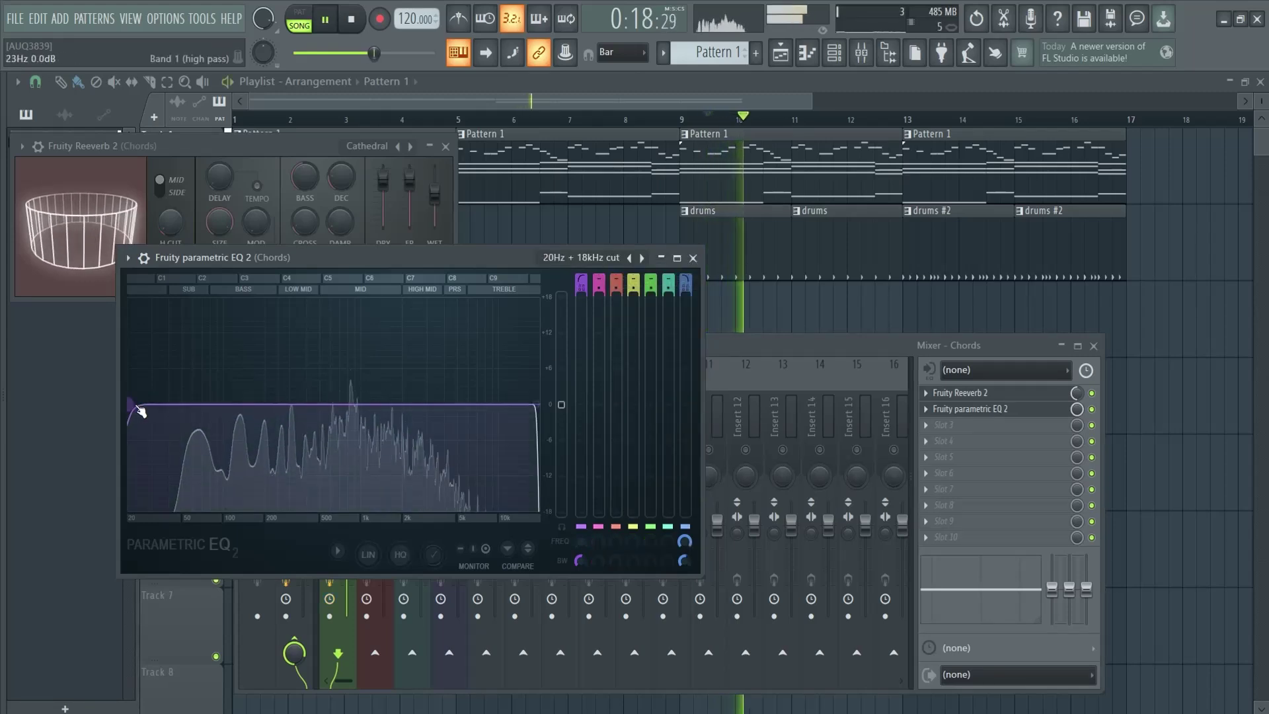
drag(138, 409, 258, 403)
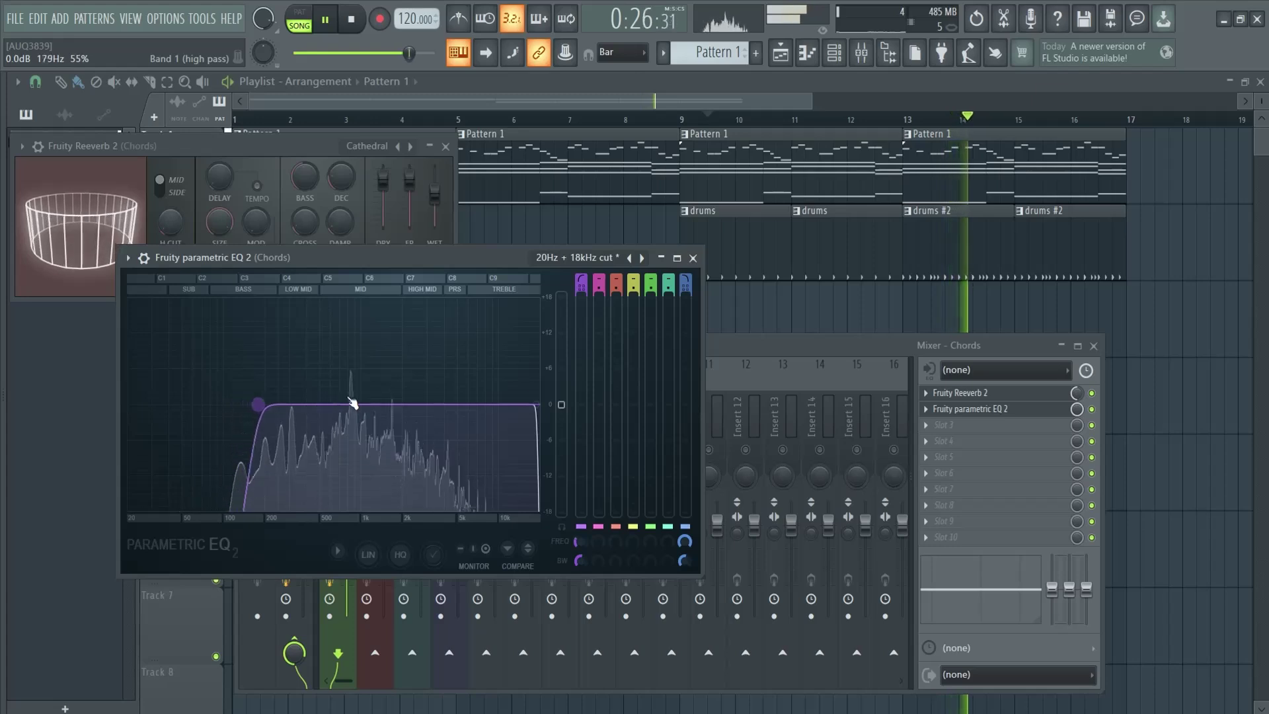
drag(352, 401, 339, 330)
key(space)
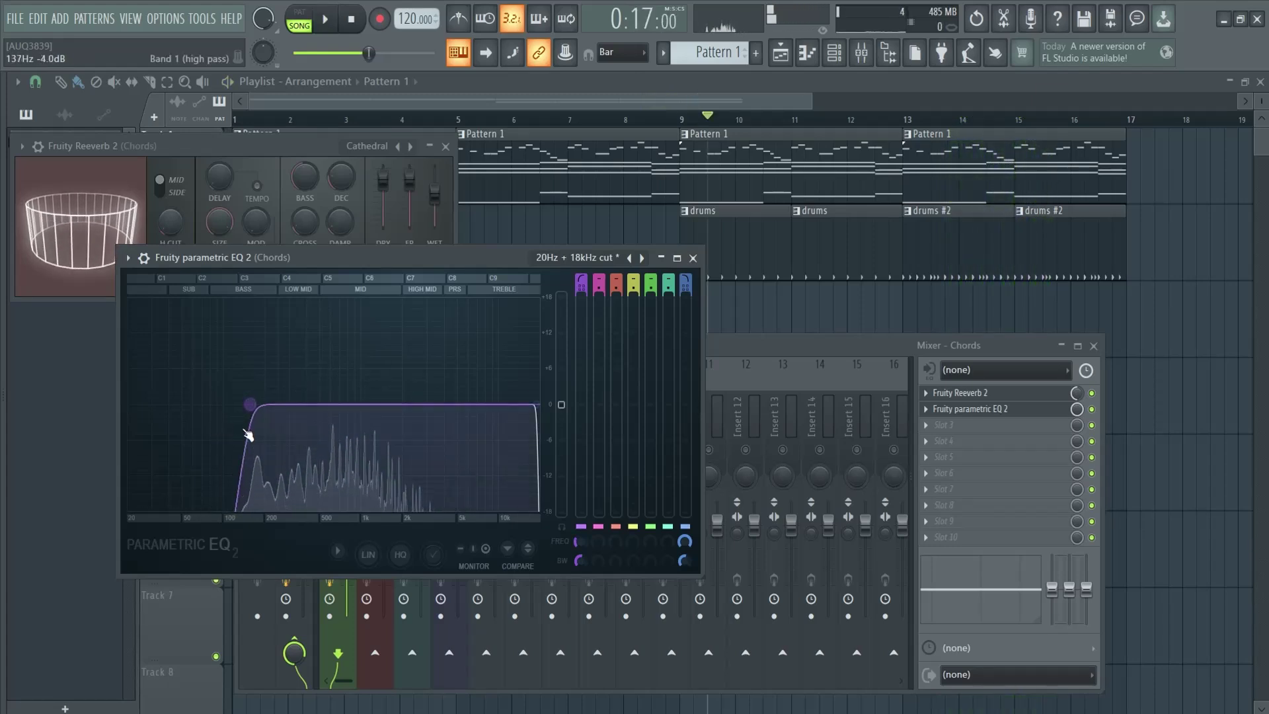
key(space)
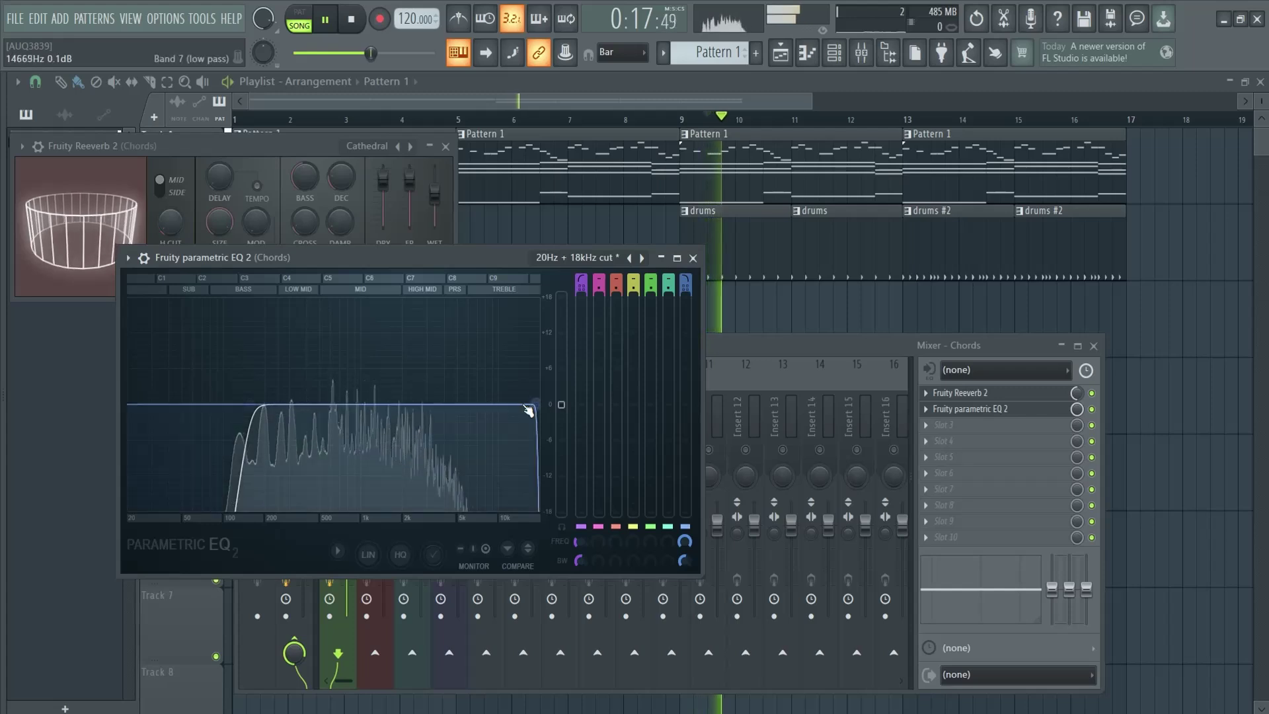
drag(529, 410, 469, 409)
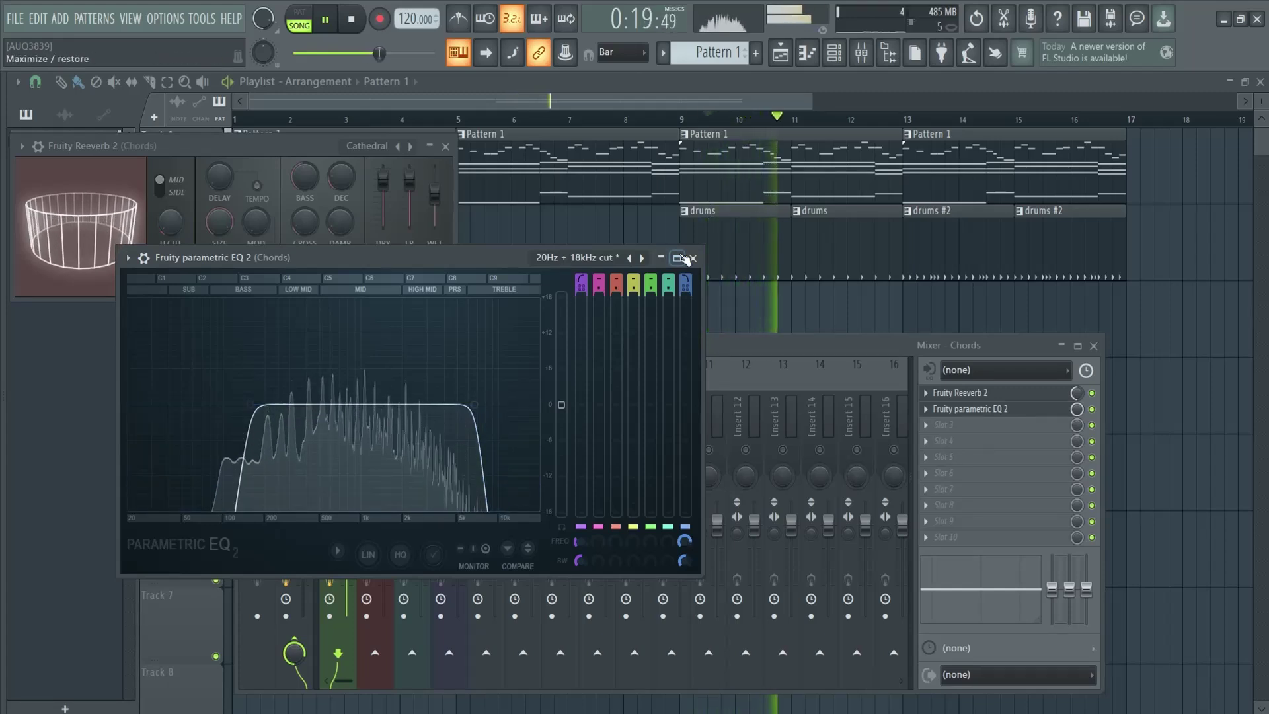
Stop playback and close the Fruity Parametric EQ 2 and Fruity Reeverb 2 windows of the Chords track
key(space)
key(space)
key(space)
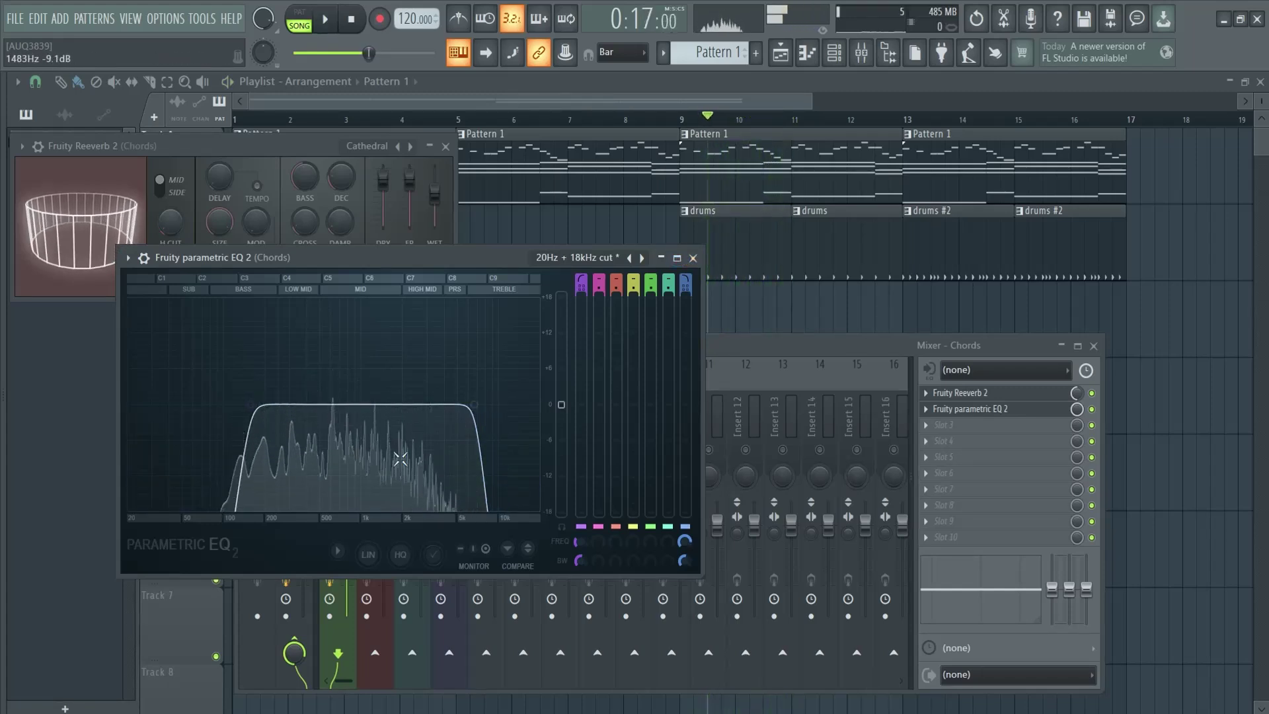
click(692, 258)
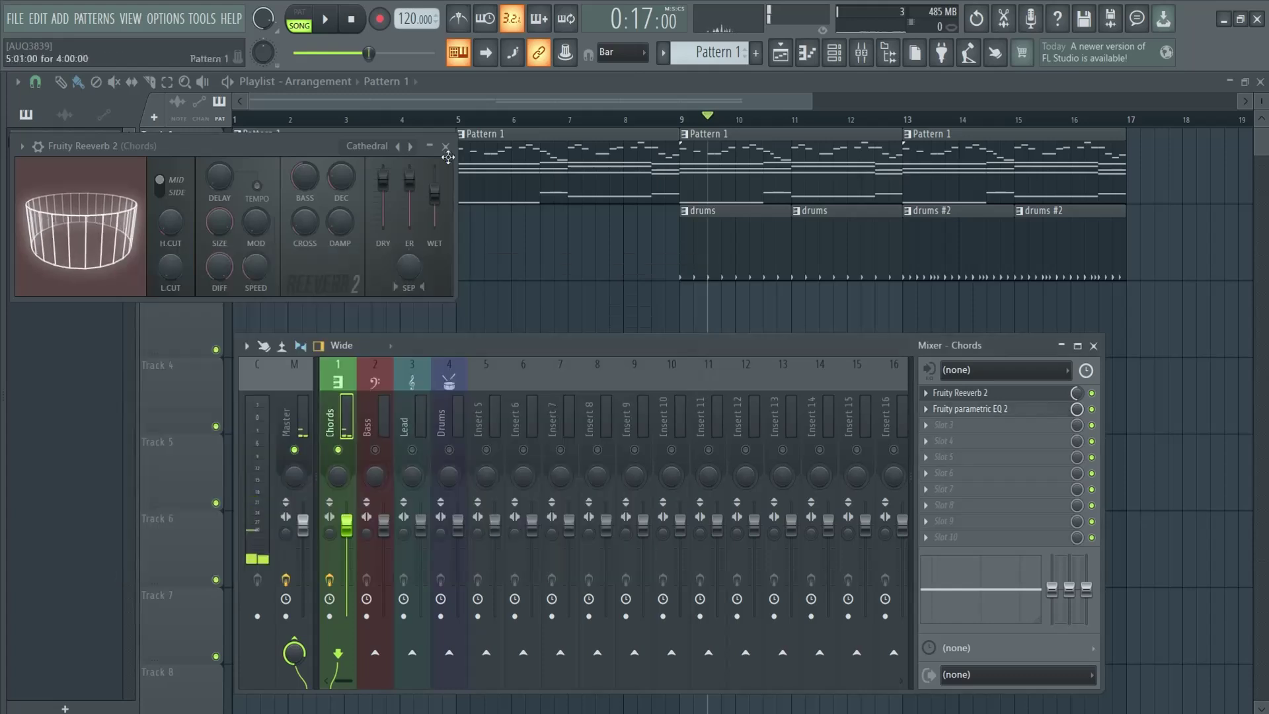
click(445, 147)
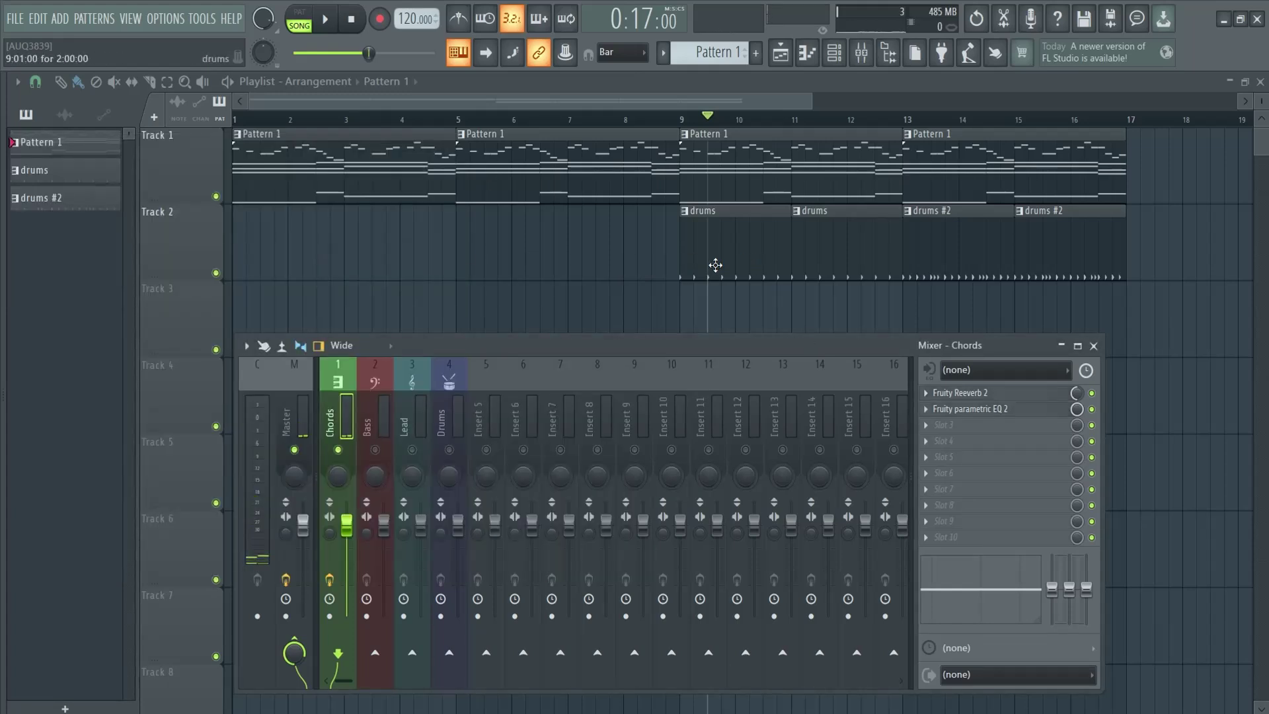
Show the drums #2 pattern in the channel rack and route its 808 Snare channel to mixer track 5
click(45, 177)
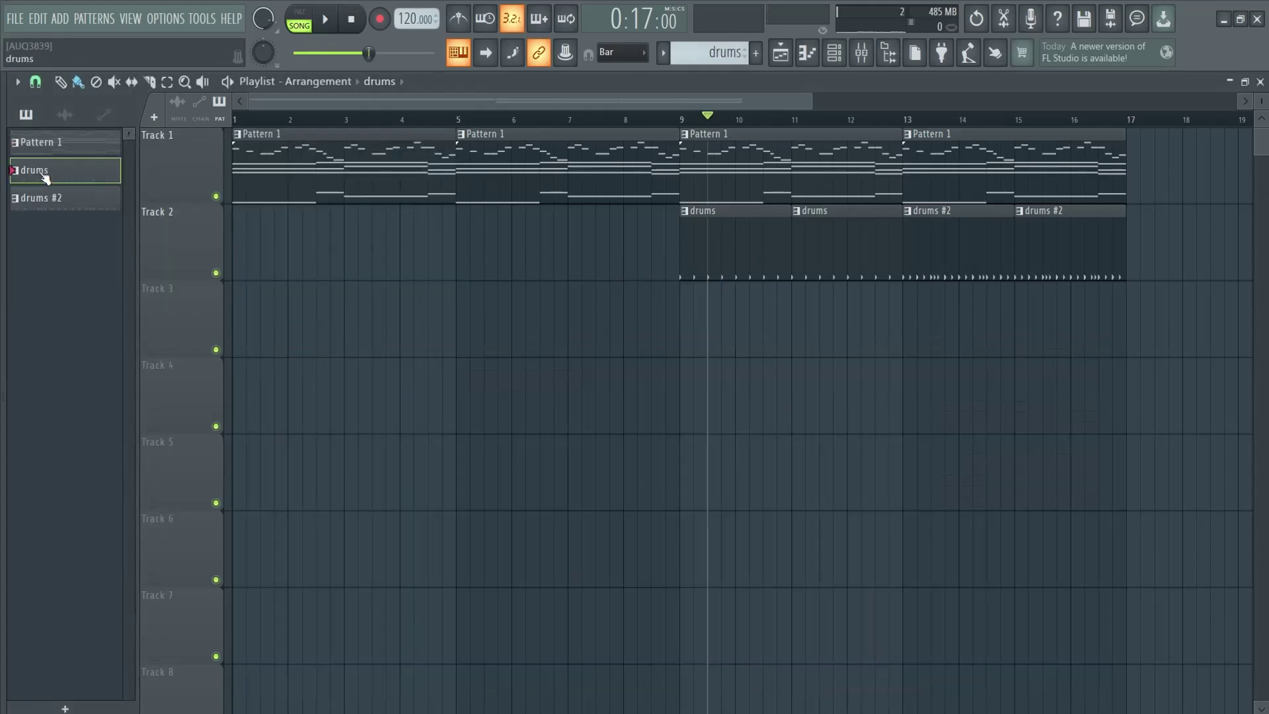
key(F6)
click(42, 199)
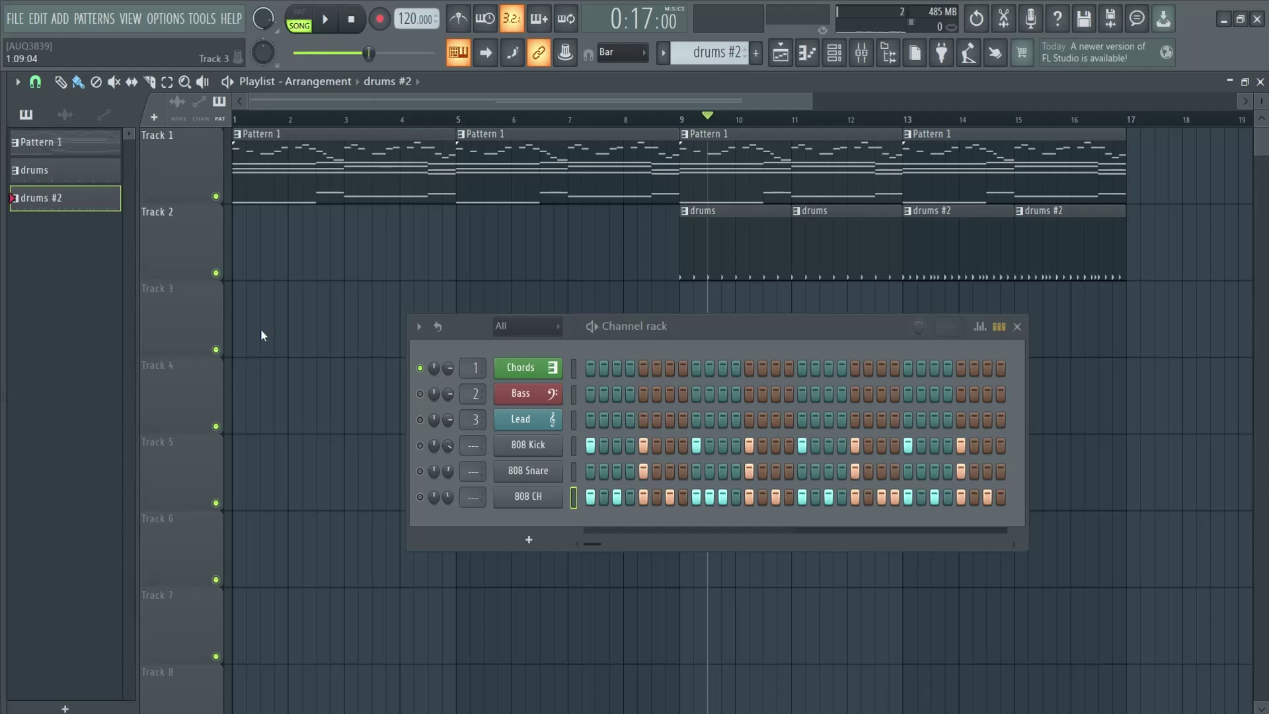
click(532, 476)
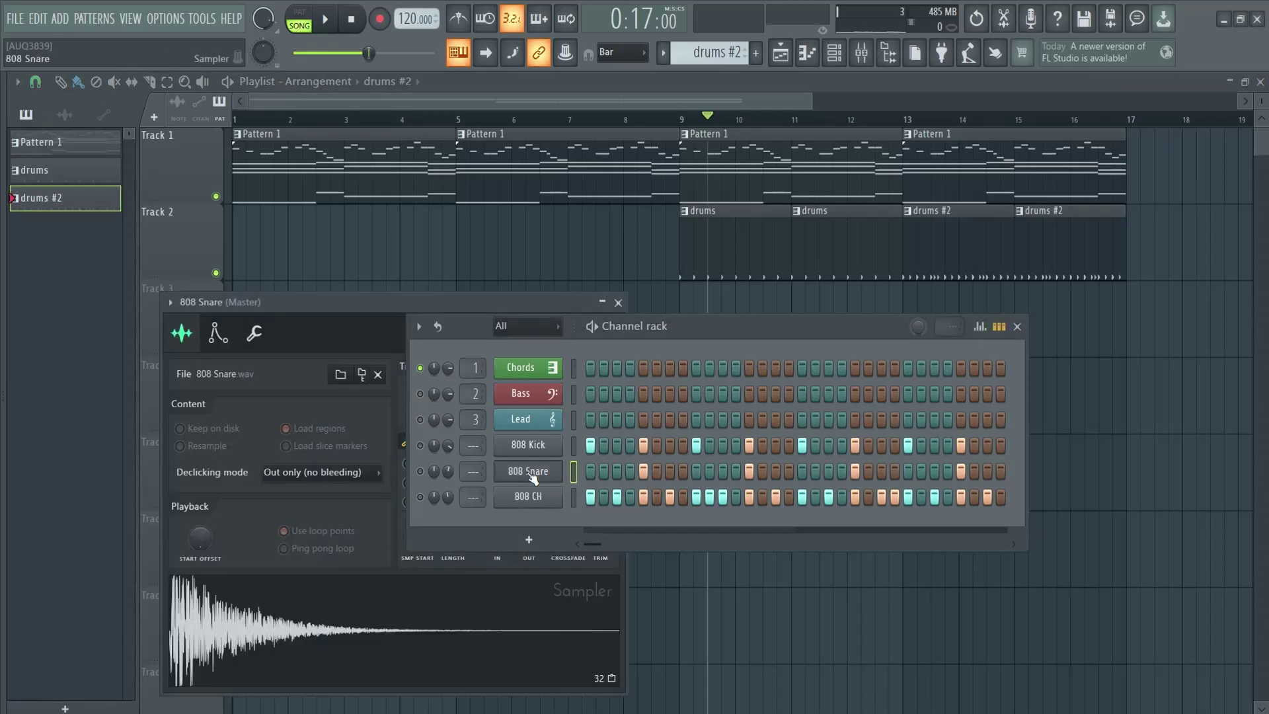
scroll(462, 462, up, 2)
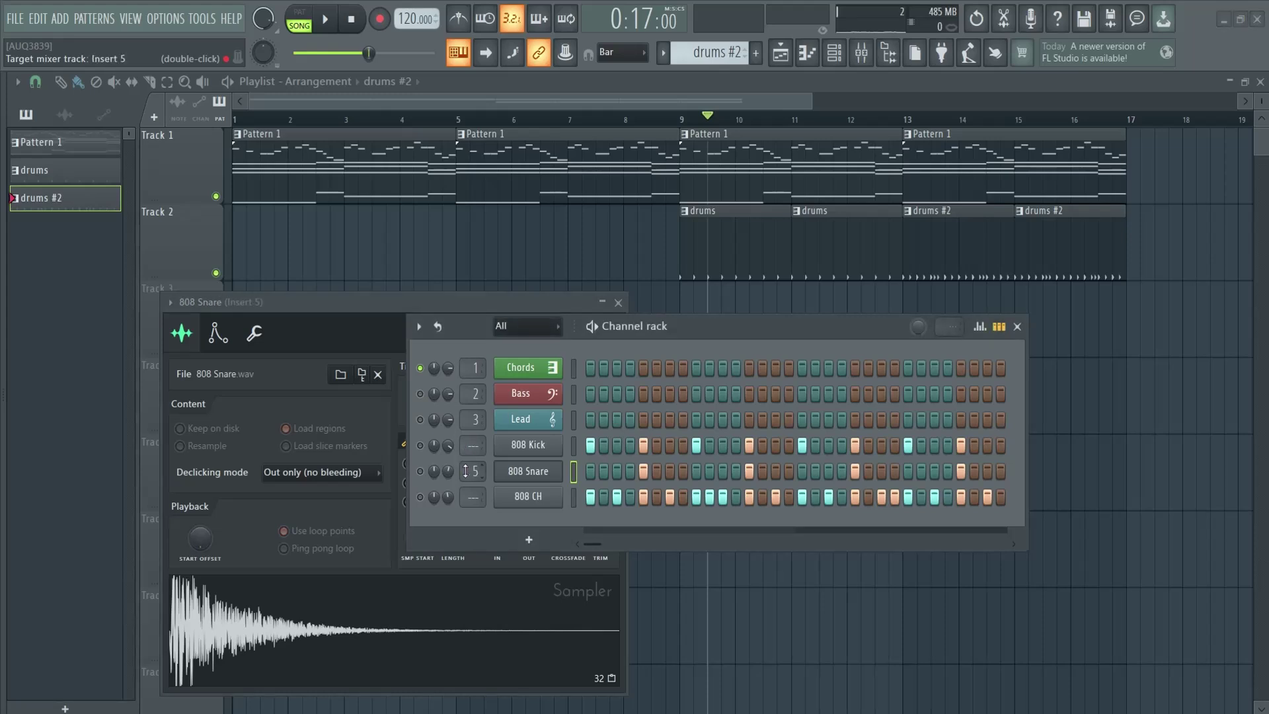
drag(466, 492, 474, 377)
drag(469, 476, 471, 460)
scroll(474, 472, up, 1)
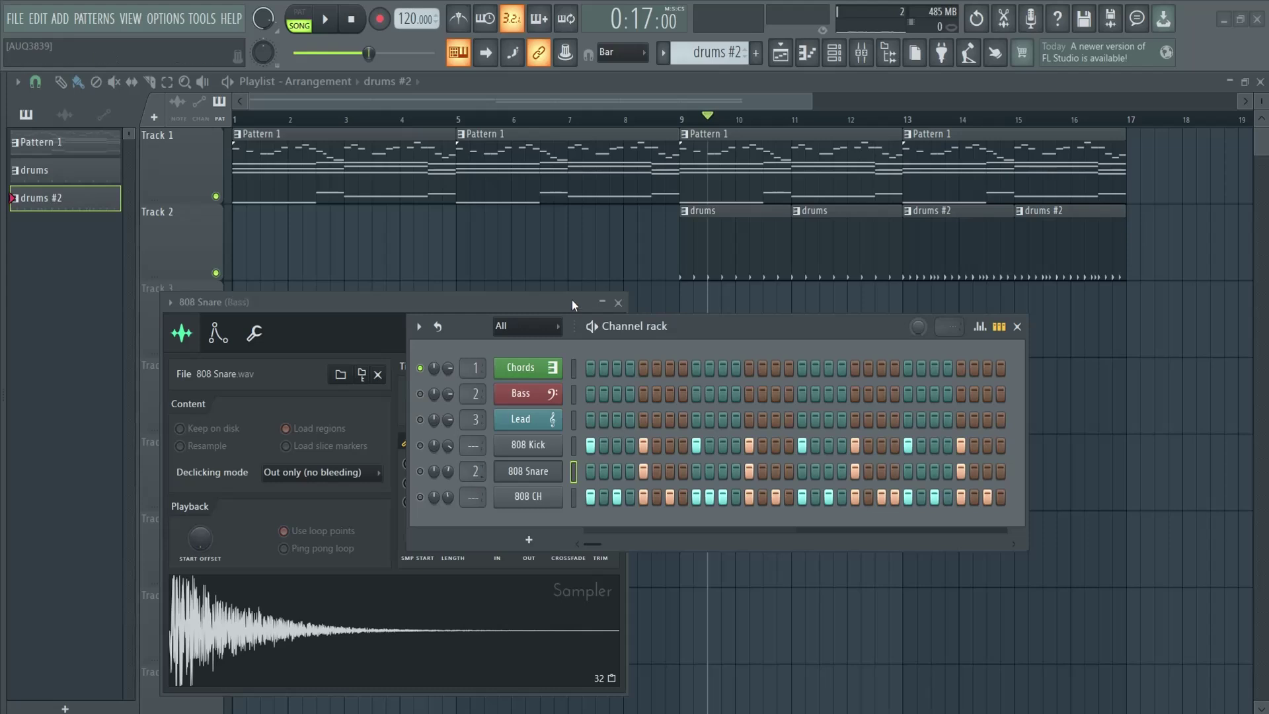
drag(698, 324, 638, 375)
key(F9)
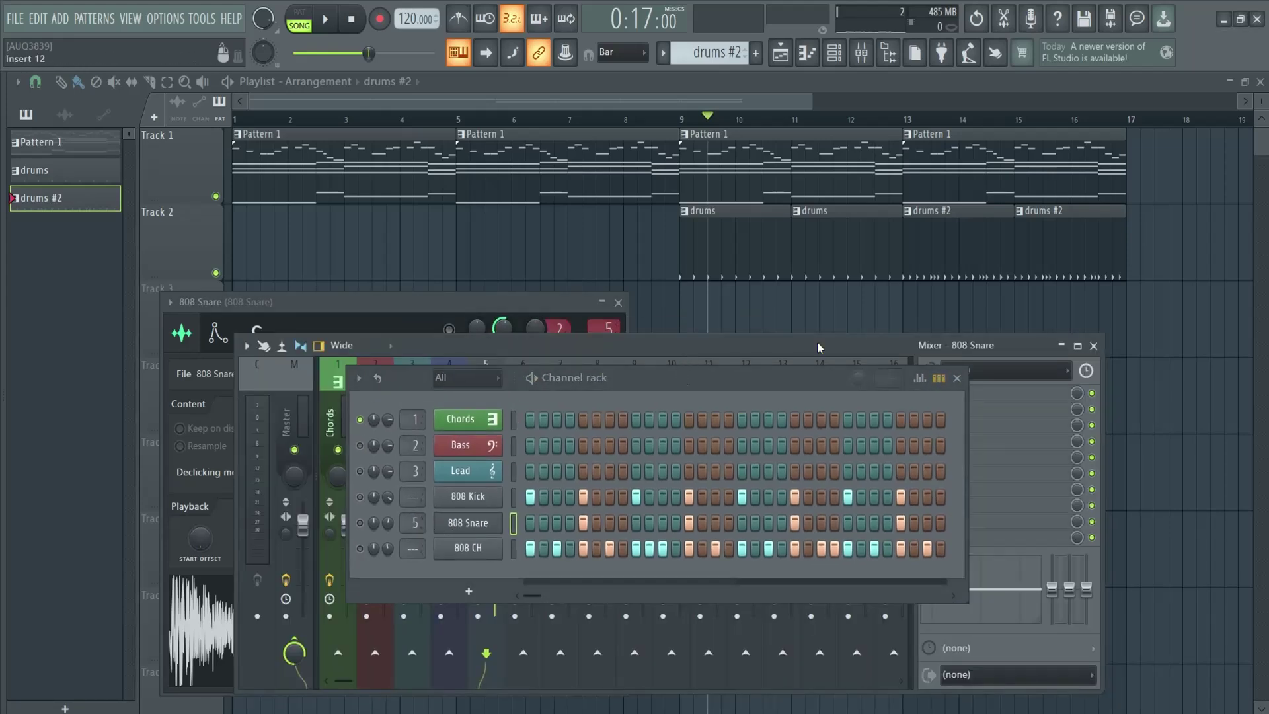
Rearrange the sampler and mixer windows, and solo the 808 Snare channel together with its mixer track
drag(535, 305, 512, 177)
drag(745, 348, 721, 238)
click(956, 377)
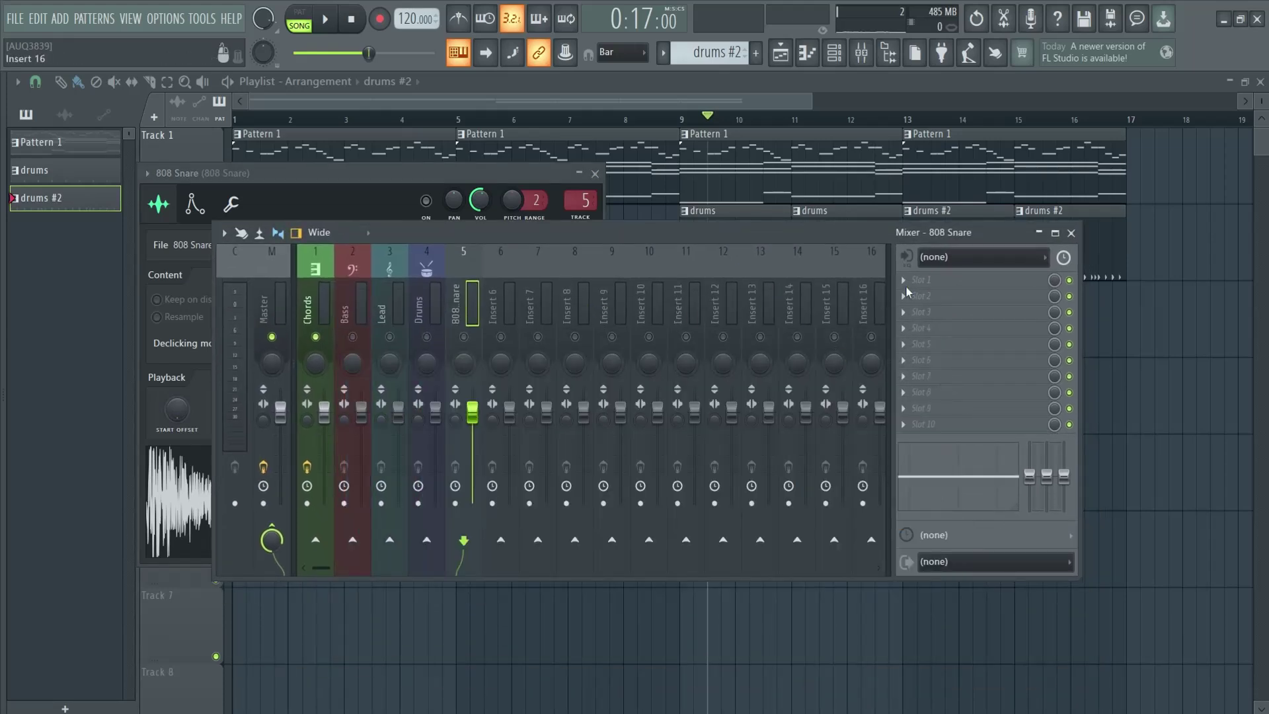
key(F6)
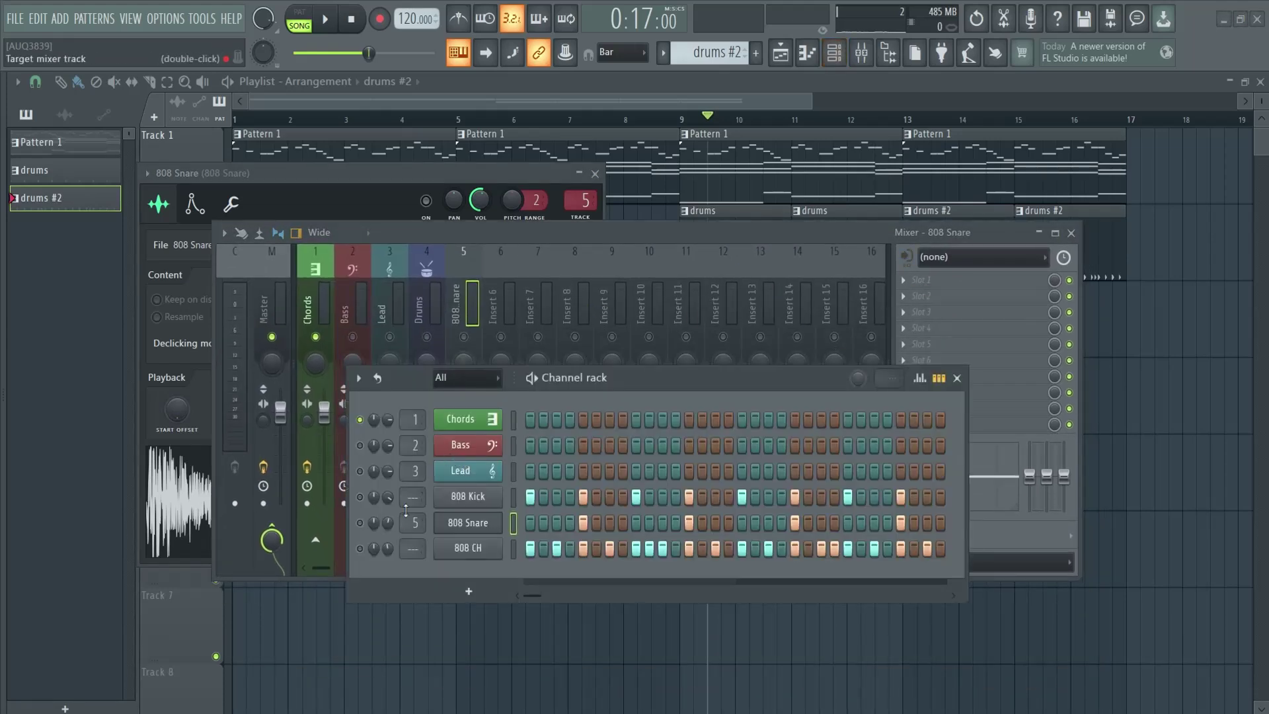
click(360, 523)
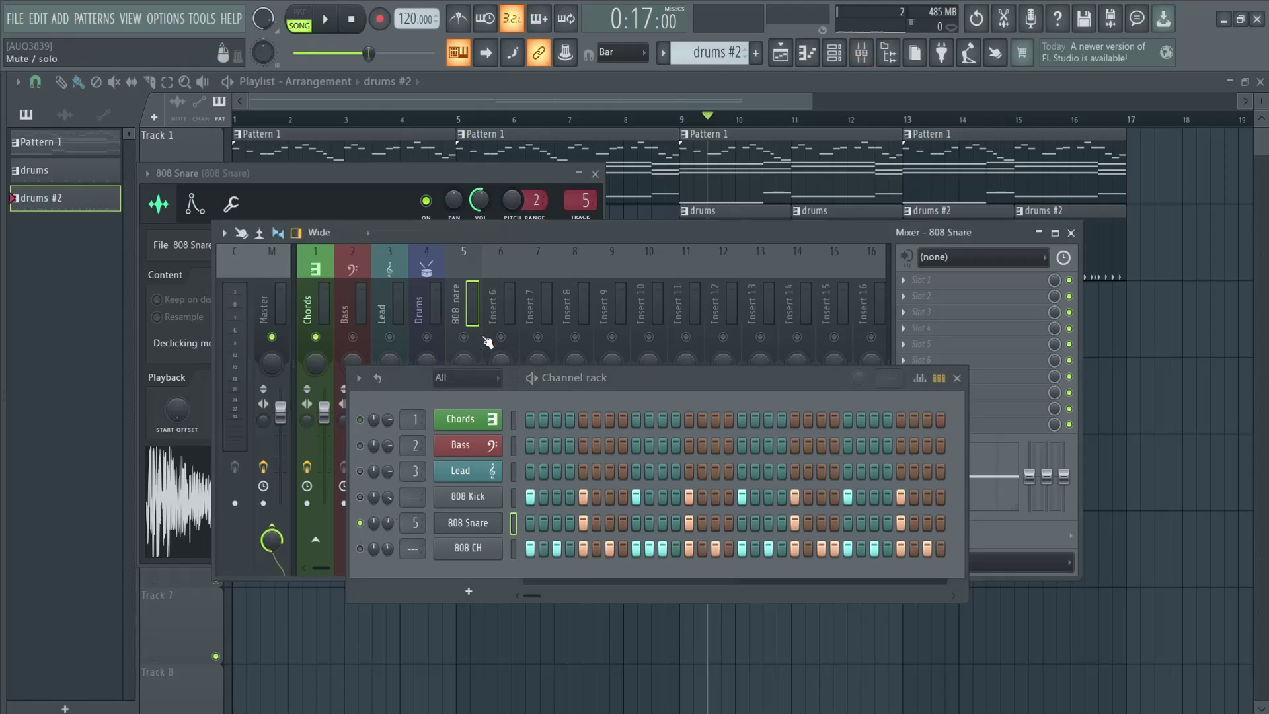
click(465, 338)
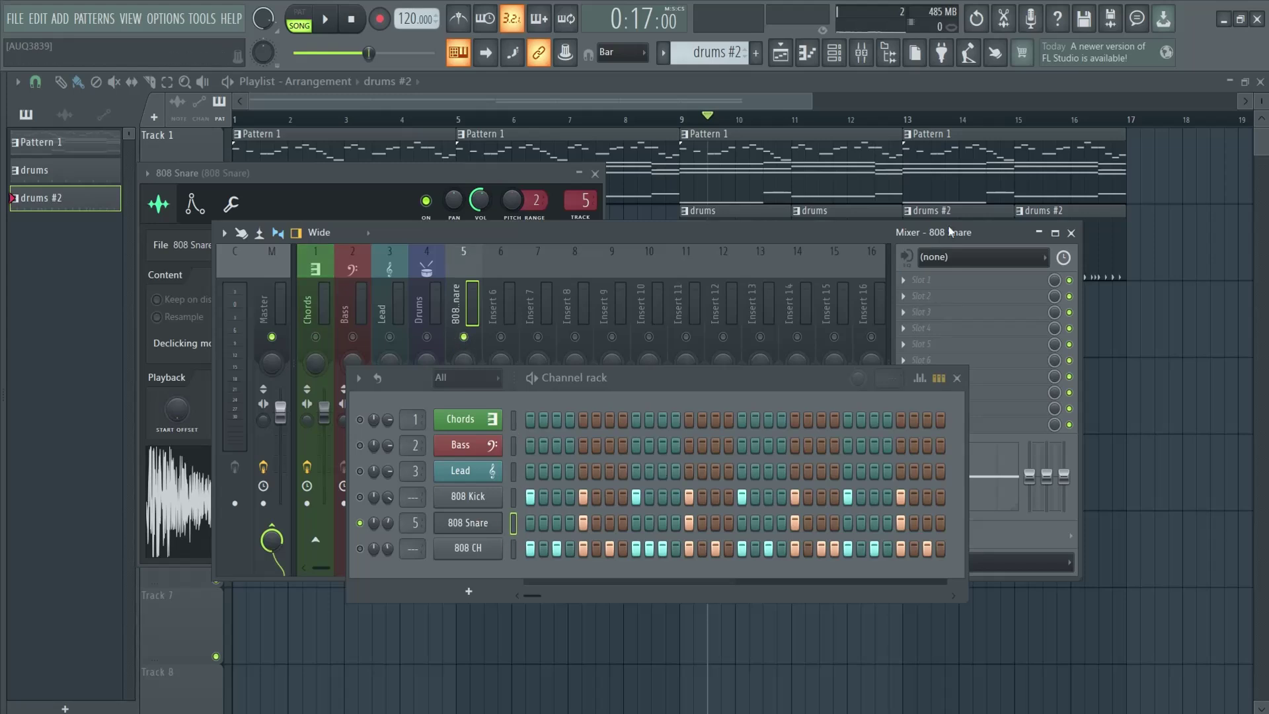
Add Fruity Reeverb 2 to slot 1 of the 808 Snare mixer track and listen to the soloed snare
click(922, 279)
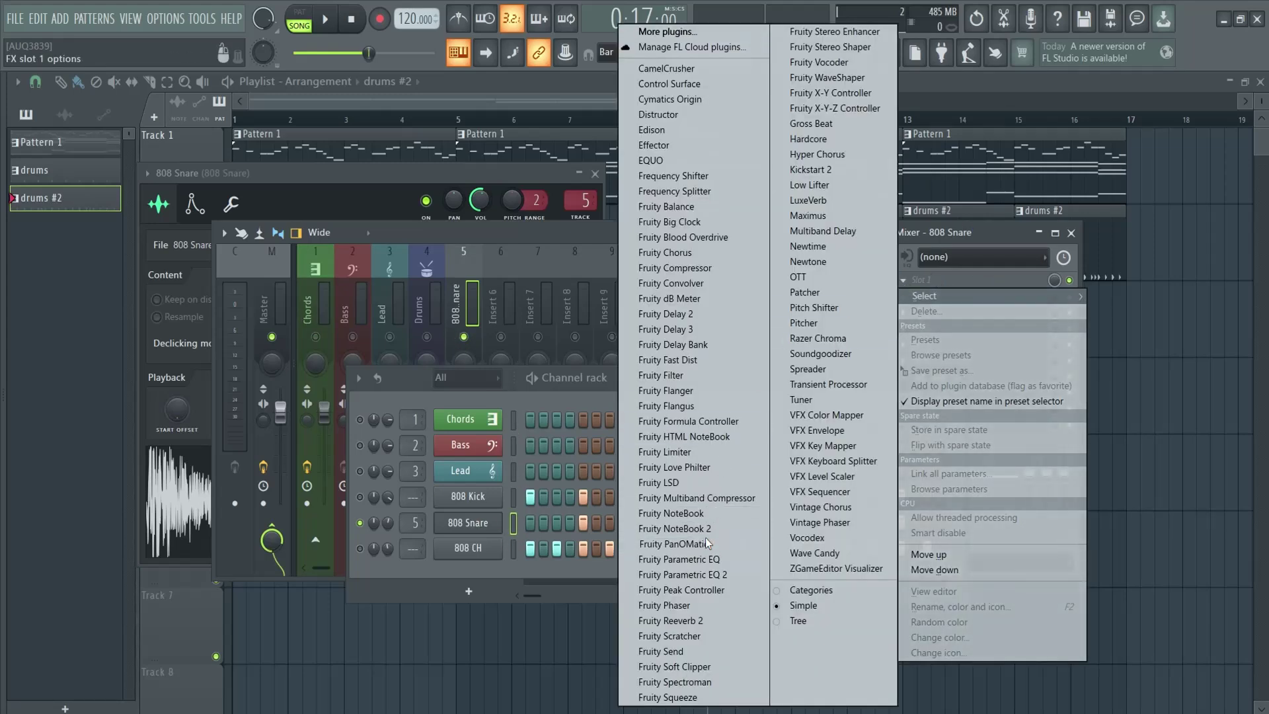
click(700, 618)
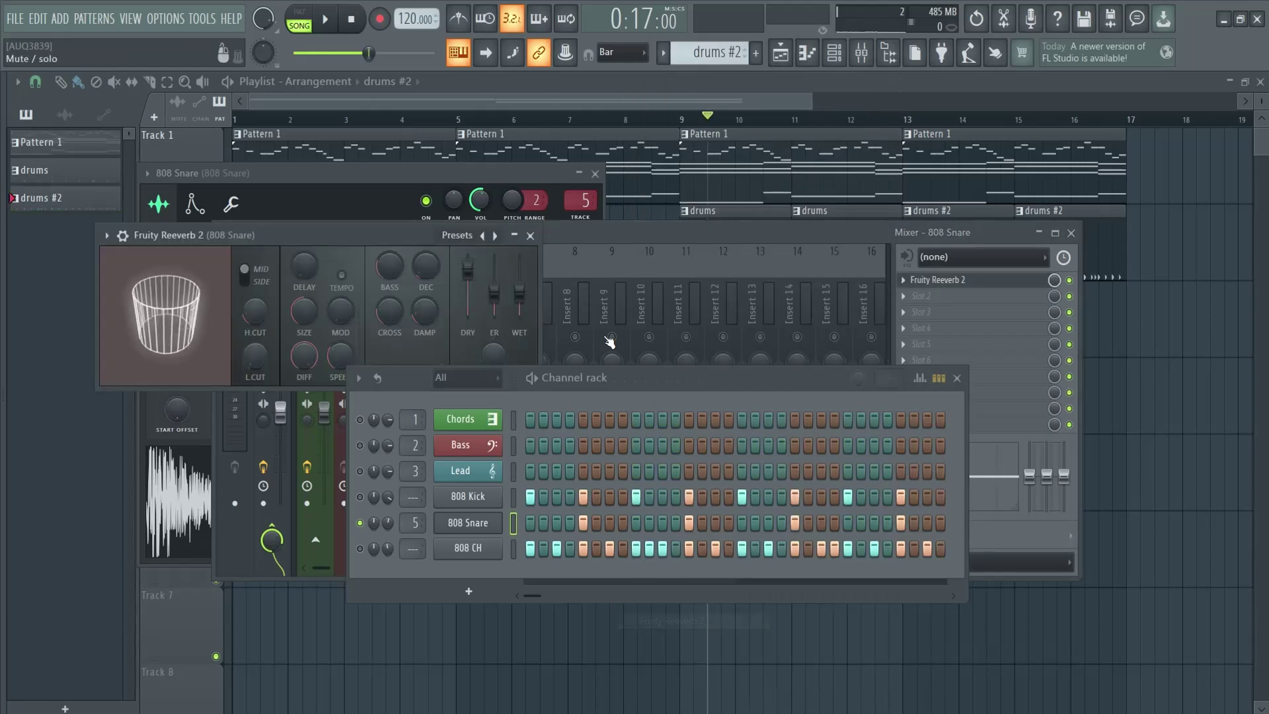
key(space)
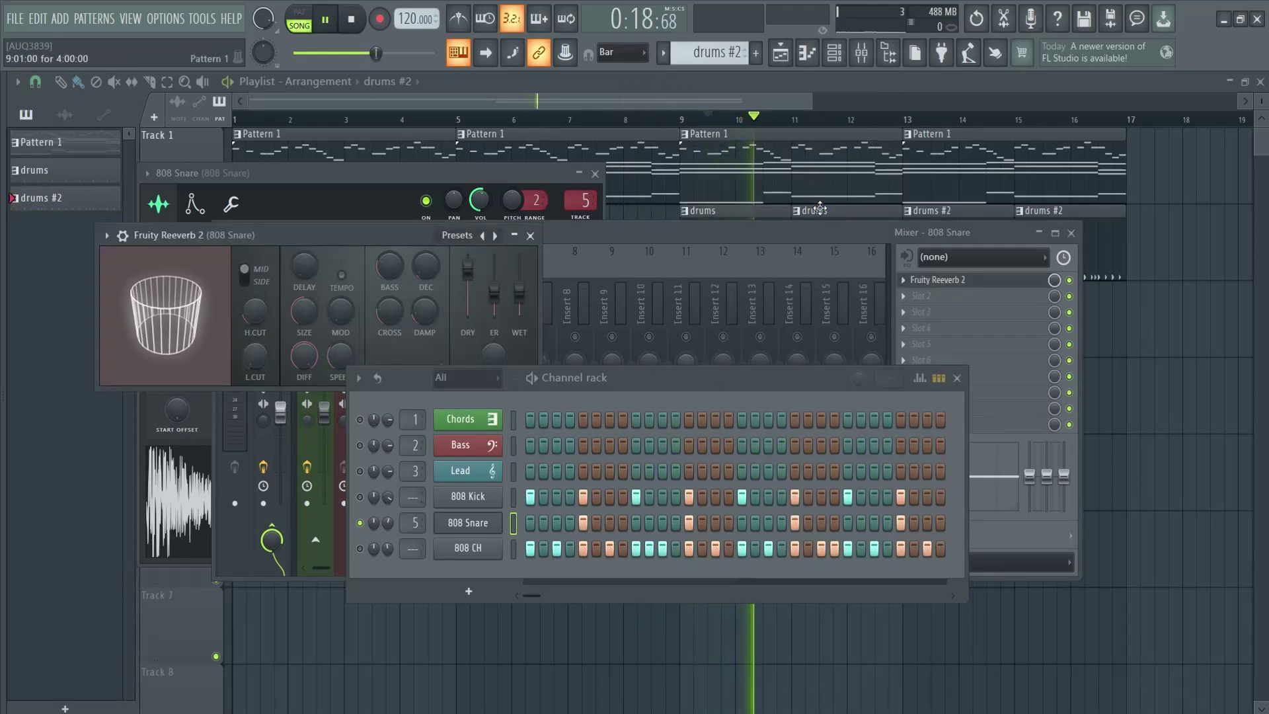
key(F9)
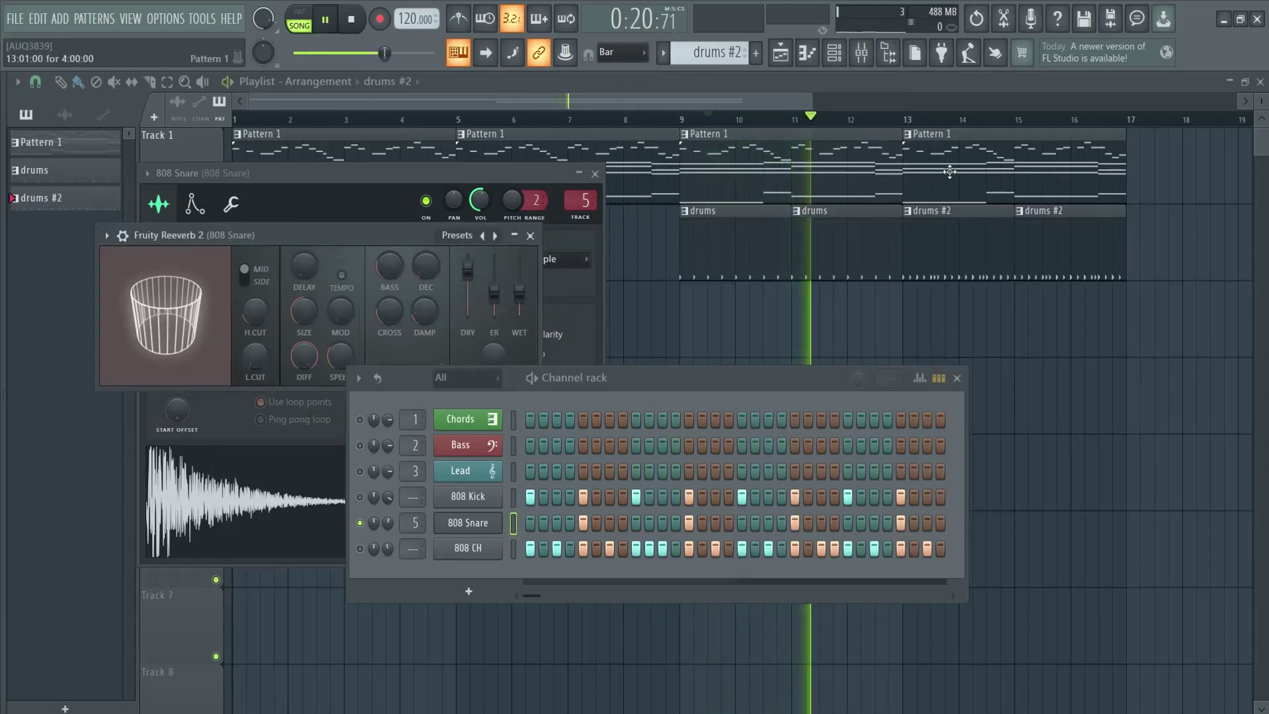
key(Escape)
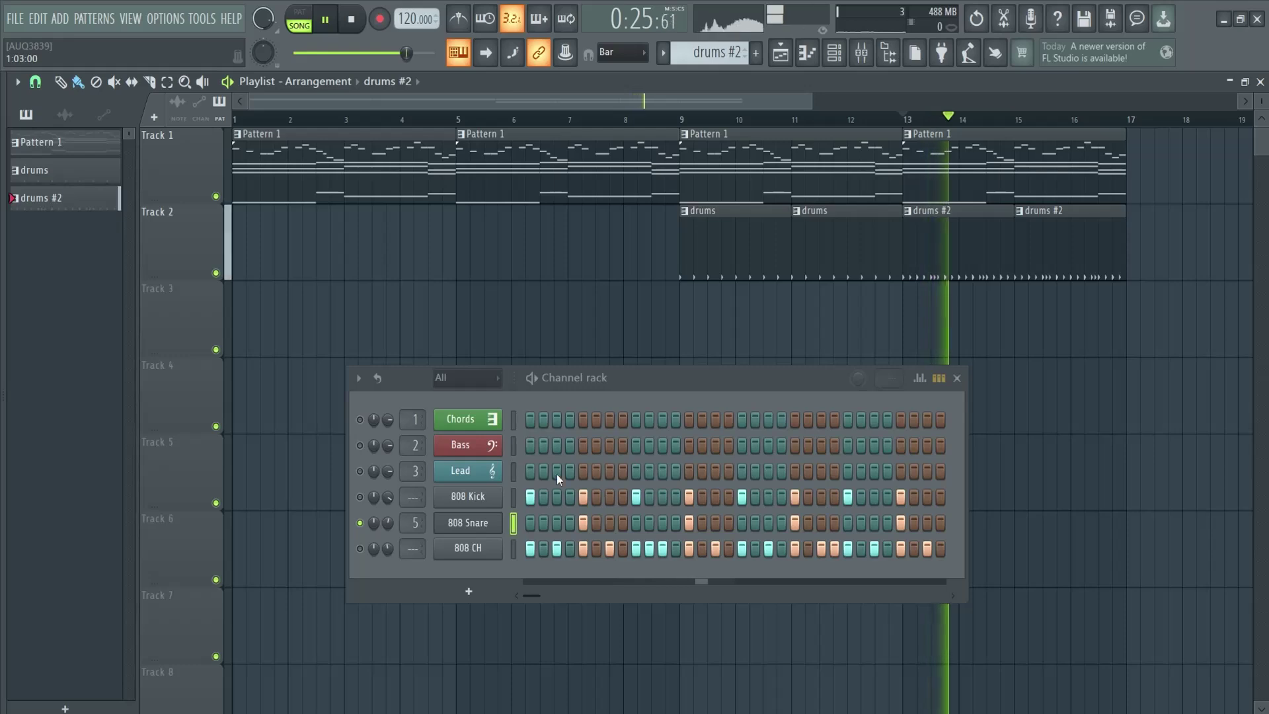
key(space)
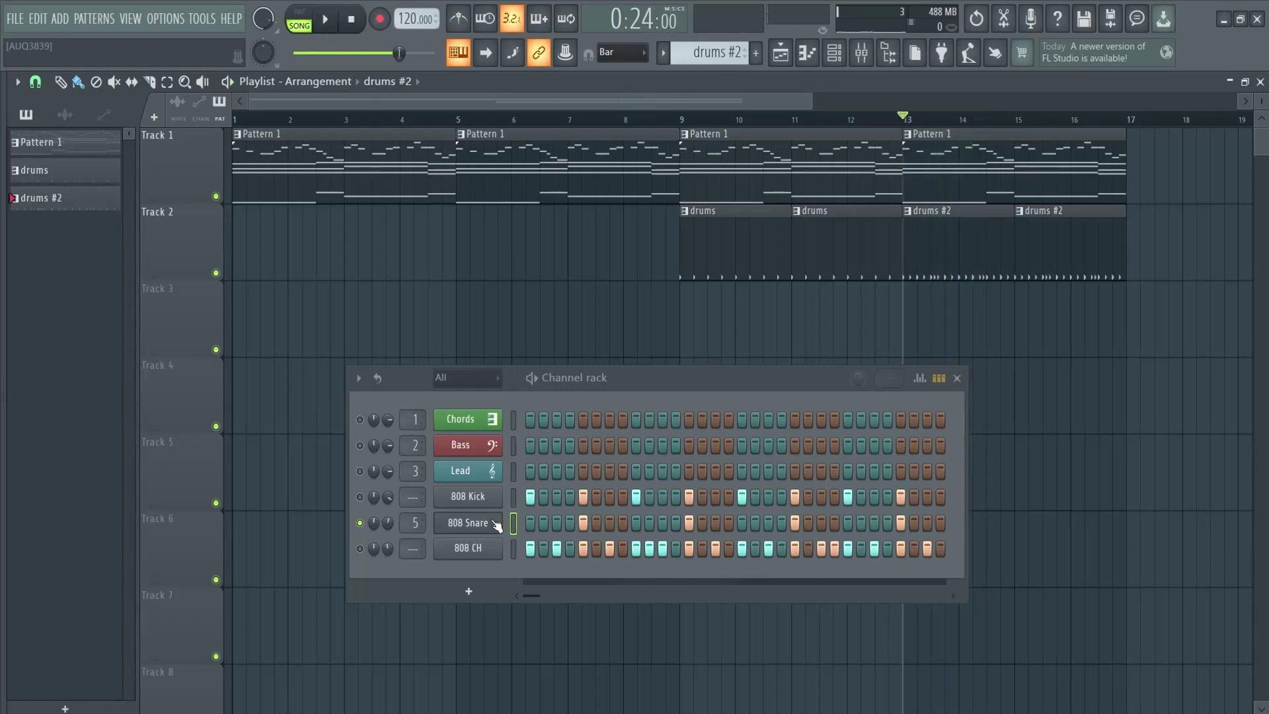
Reopen Fruity Reeverb 2 on the 808 Snare track and load its Large Hall preset
click(493, 521)
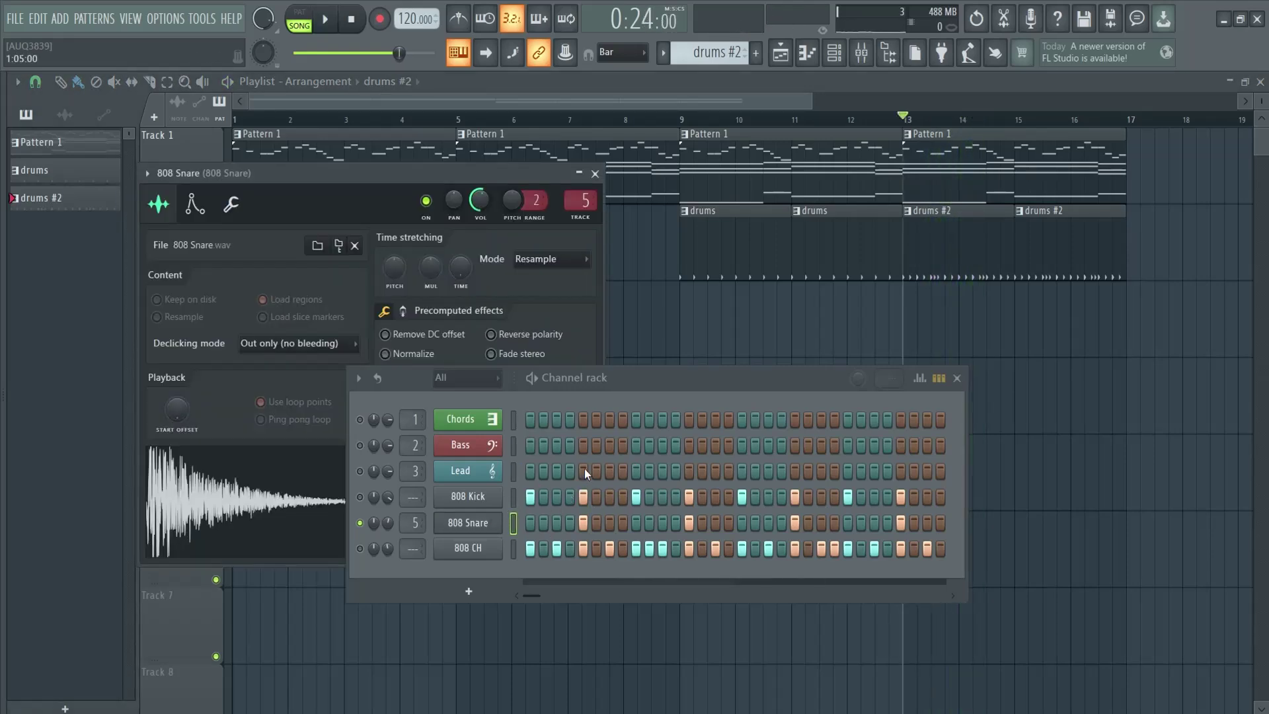
key(F9)
click(966, 280)
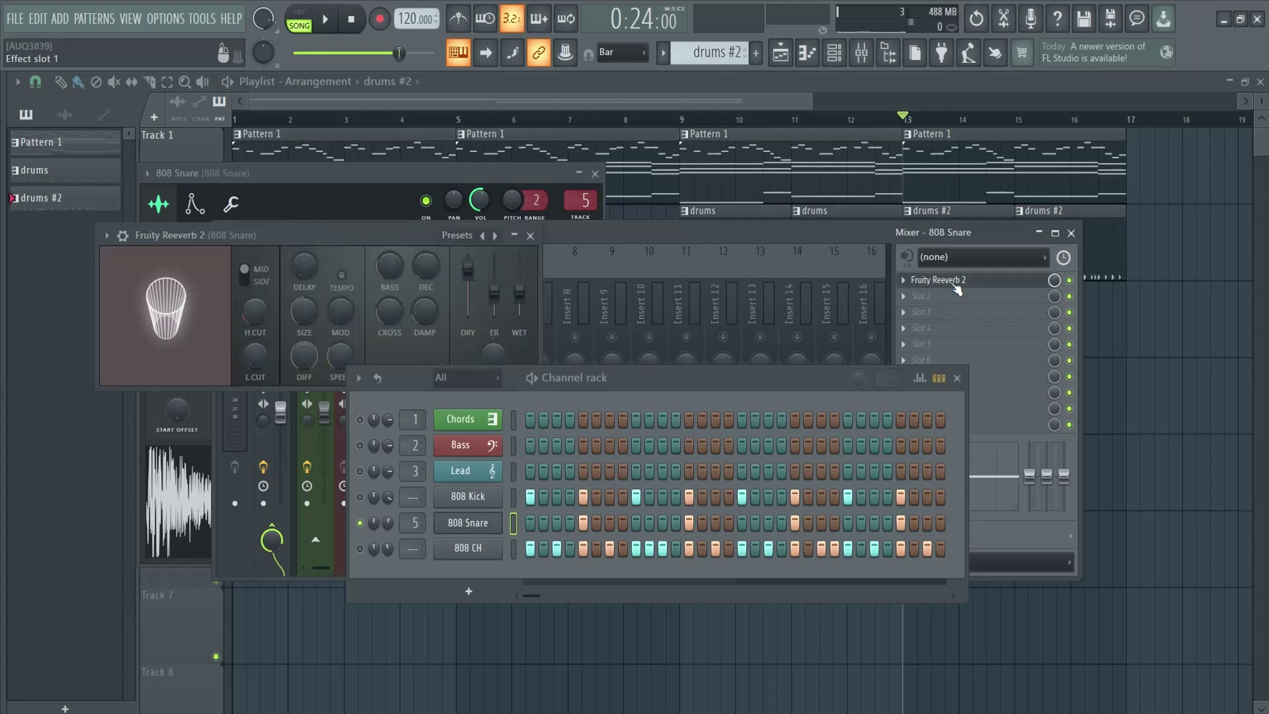
click(457, 235)
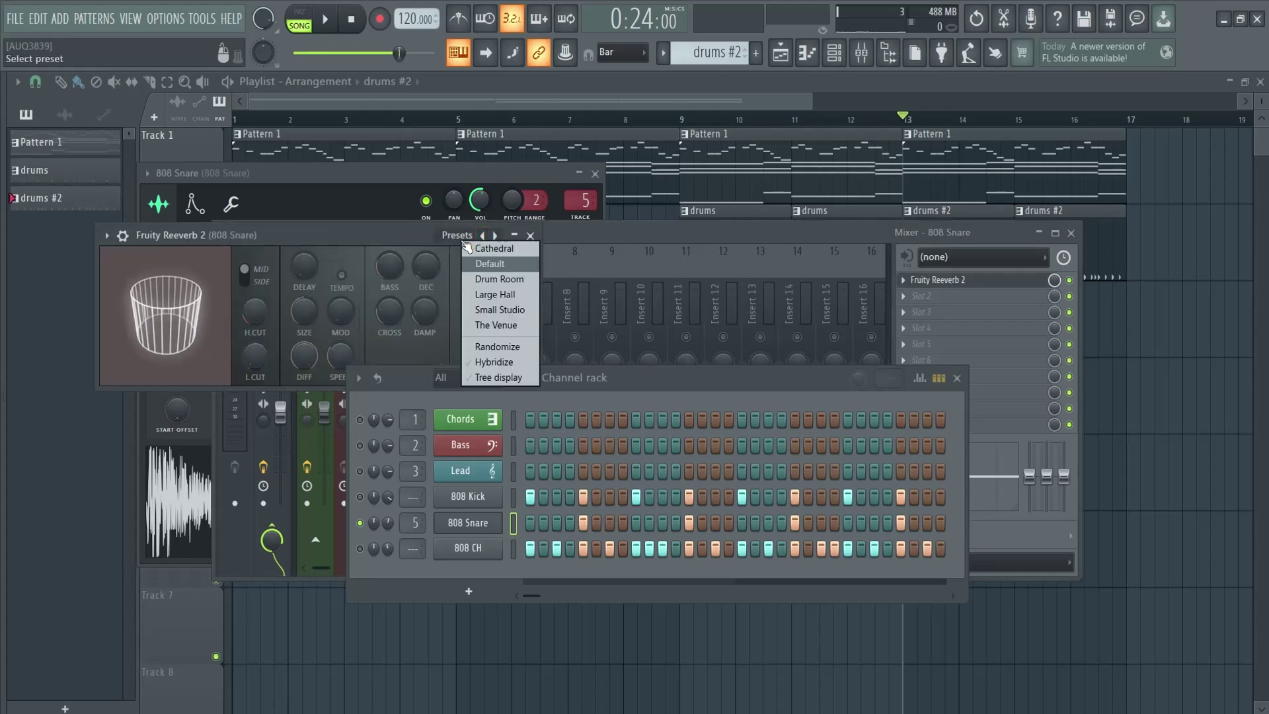
click(499, 300)
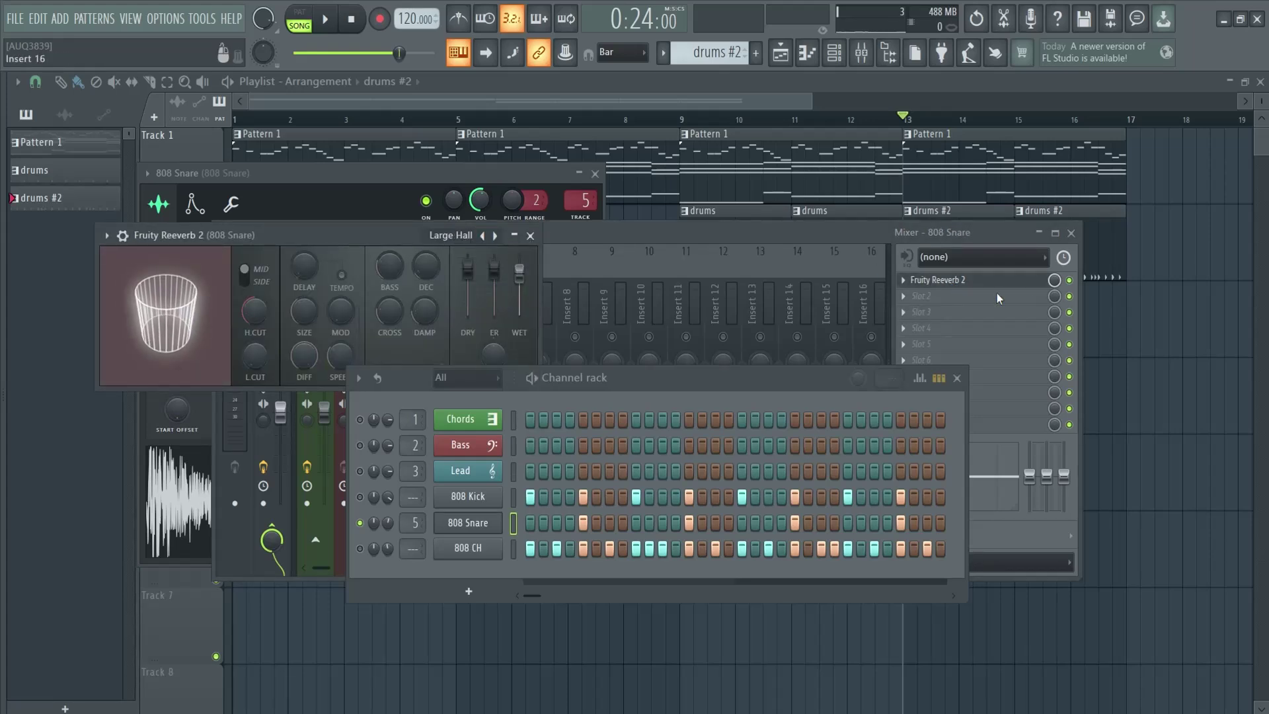
Lower the snare reverb's mix level to about 73% while the song plays, and stop playback
key(space)
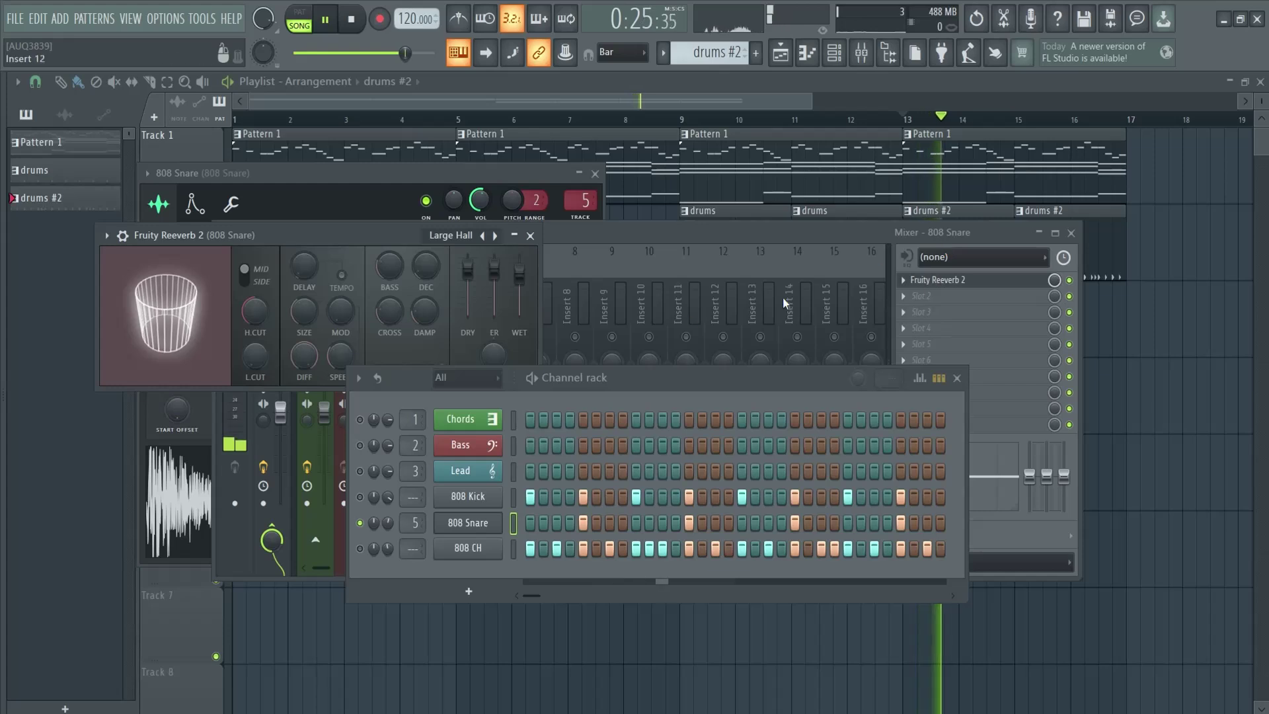
click(1053, 283)
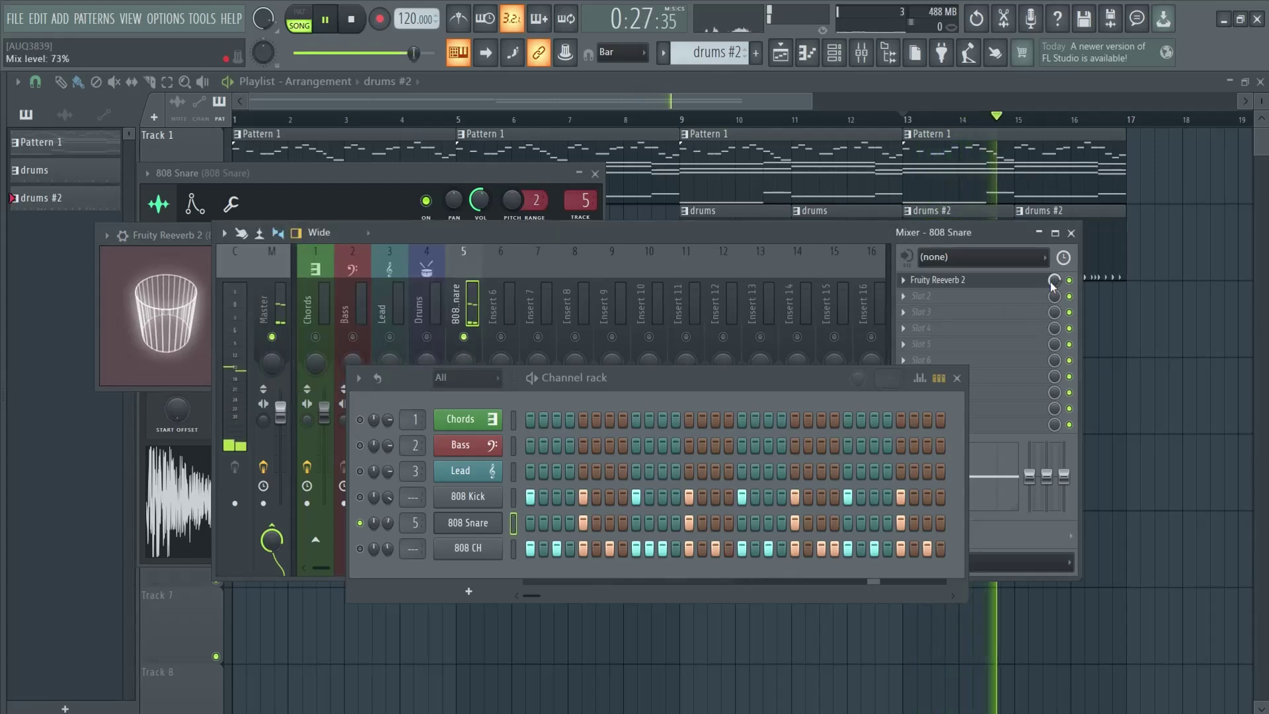
key(space)
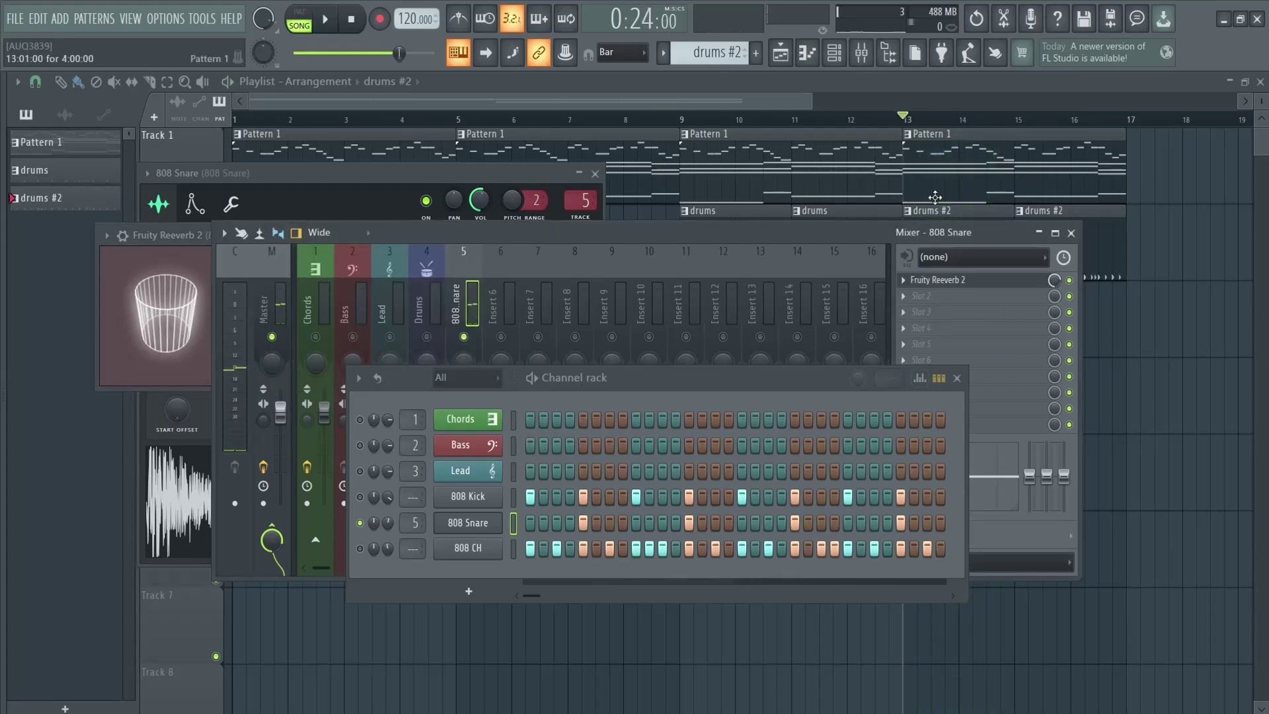
Unsolo the 808 Snare in the mixer and channel rack so that all tracks and channels are enabled
click(956, 378)
click(1071, 232)
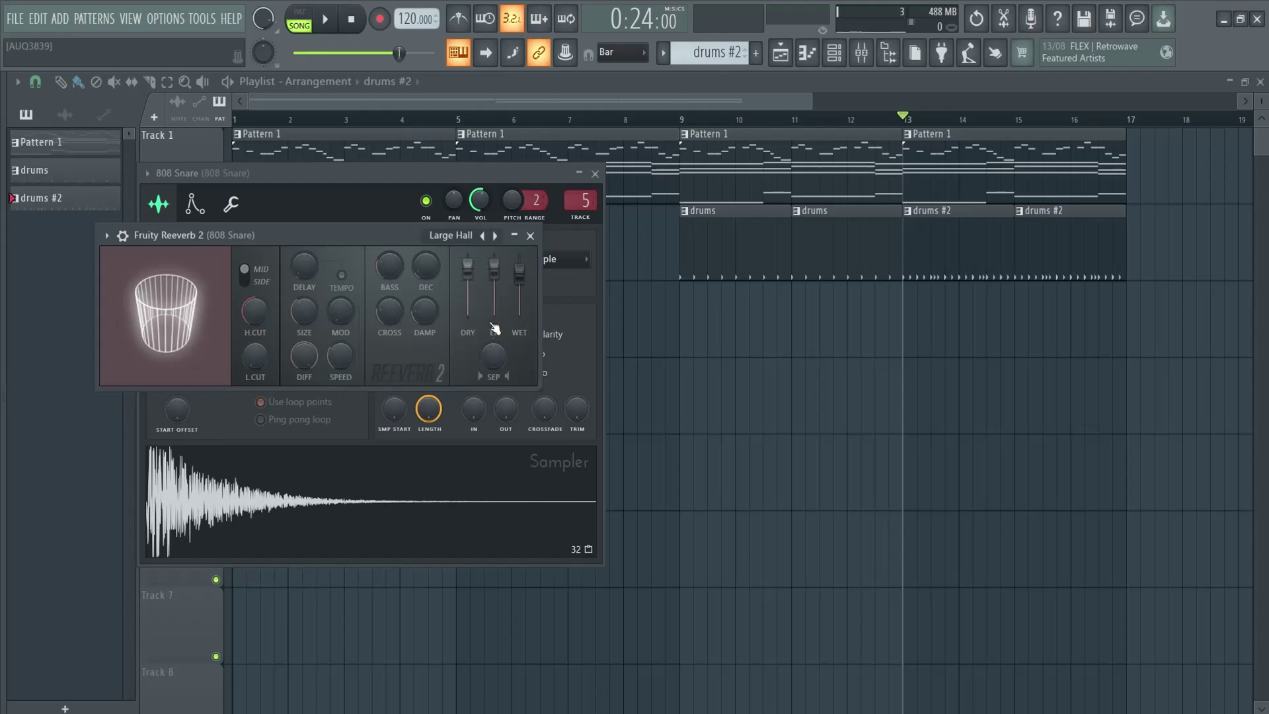
key(F9)
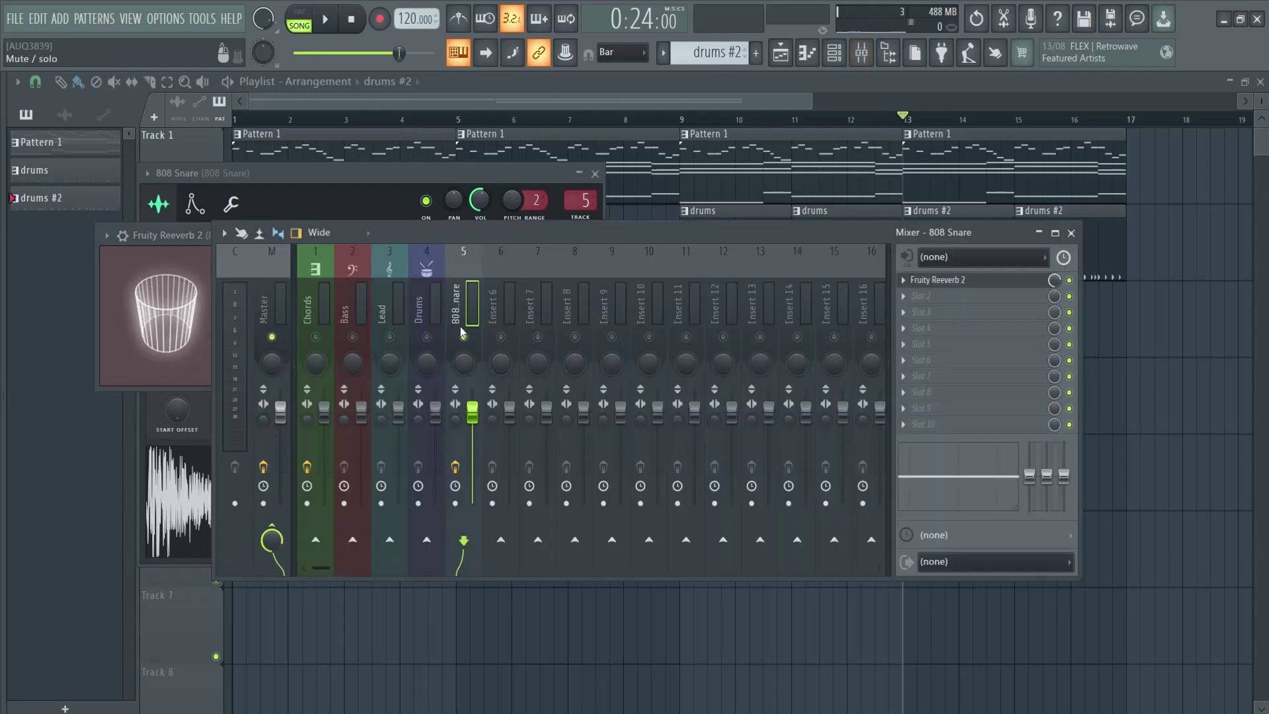
key(F6)
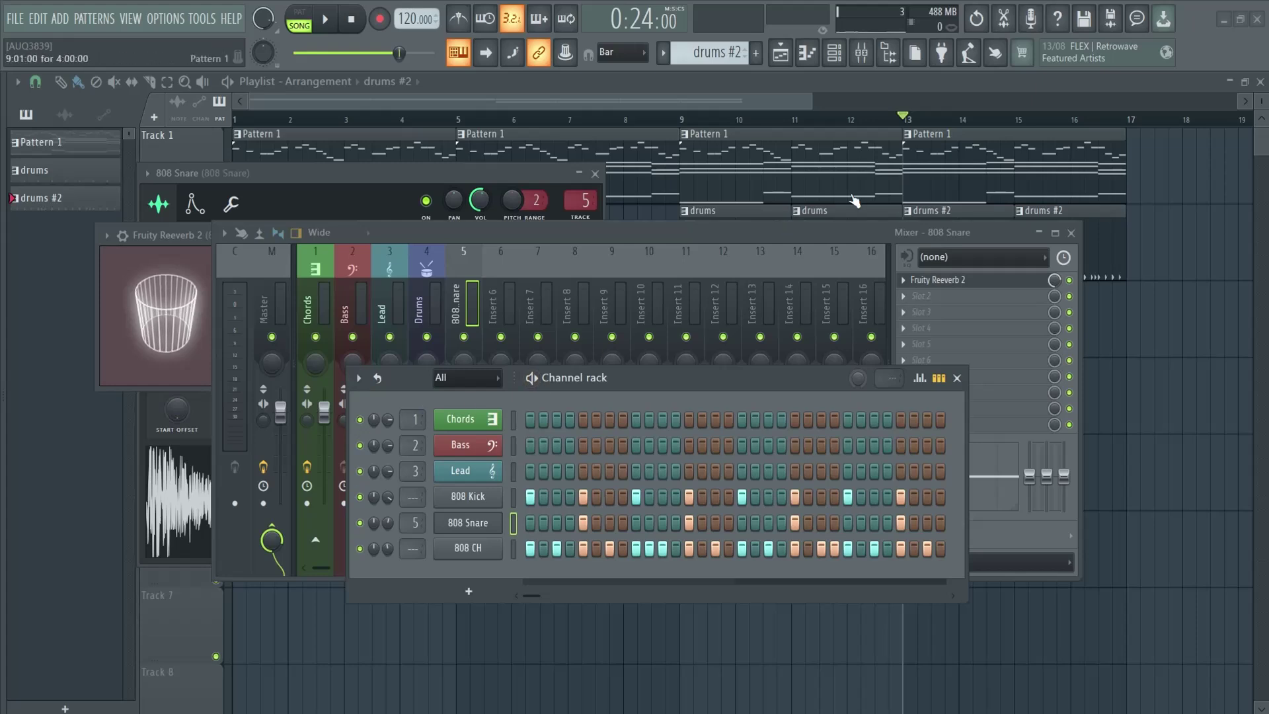
Play the full mix from bar 13 and close the mixer, 808 Snare, channel rack and reverb windows
key(space)
click(1071, 232)
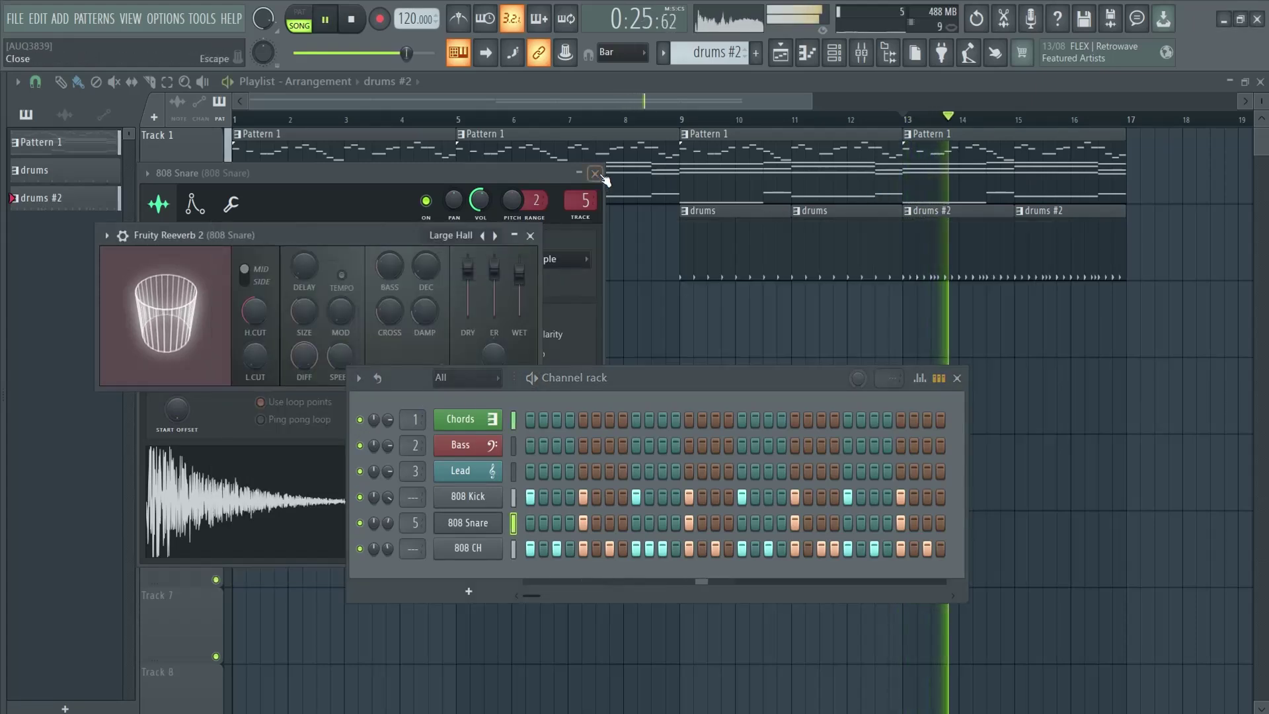
key(Escape)
click(956, 378)
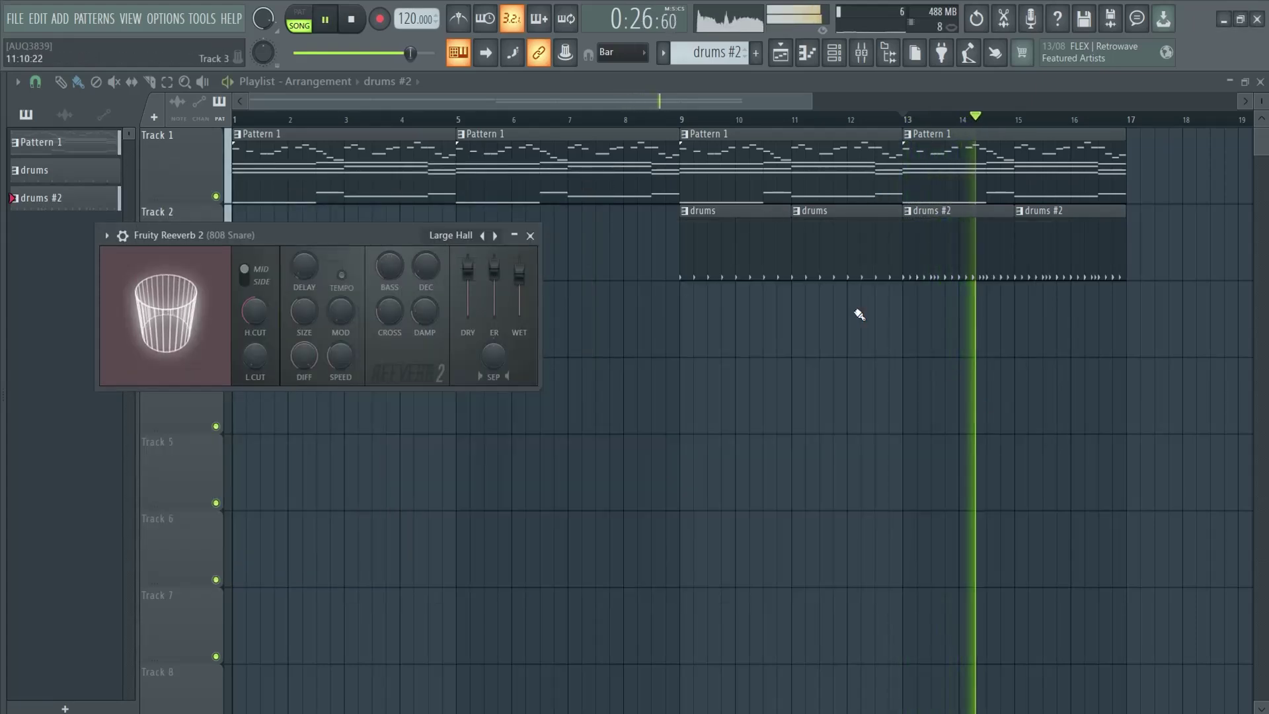
click(530, 235)
key(space)
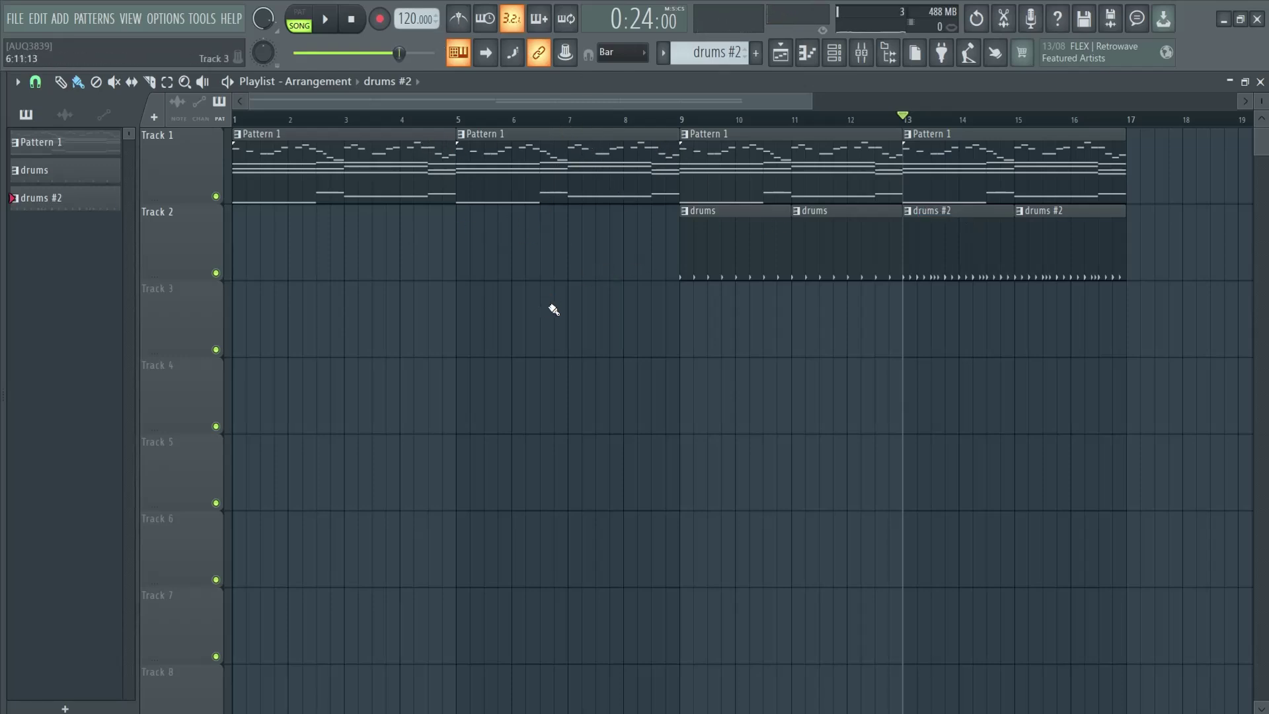
drag(1184, 173, 238, 172)
drag(581, 317, 1084, 241)
key(alt+F8)
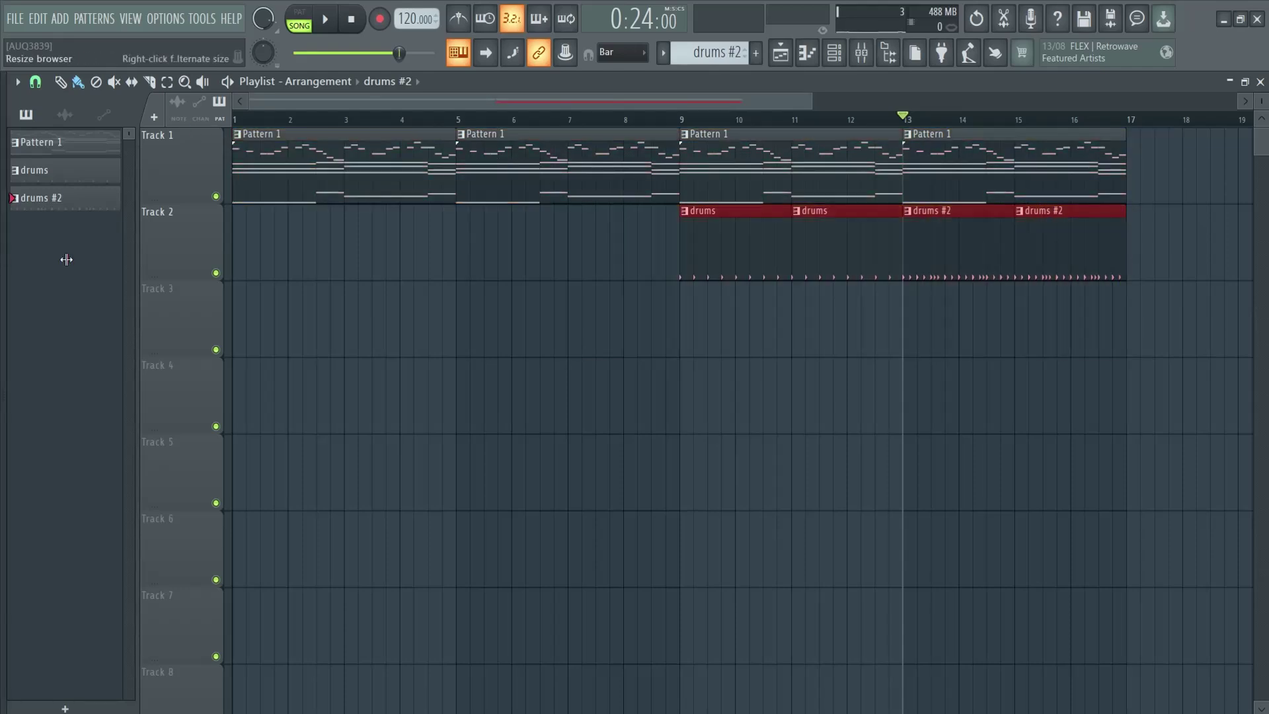
key(alt+F8)
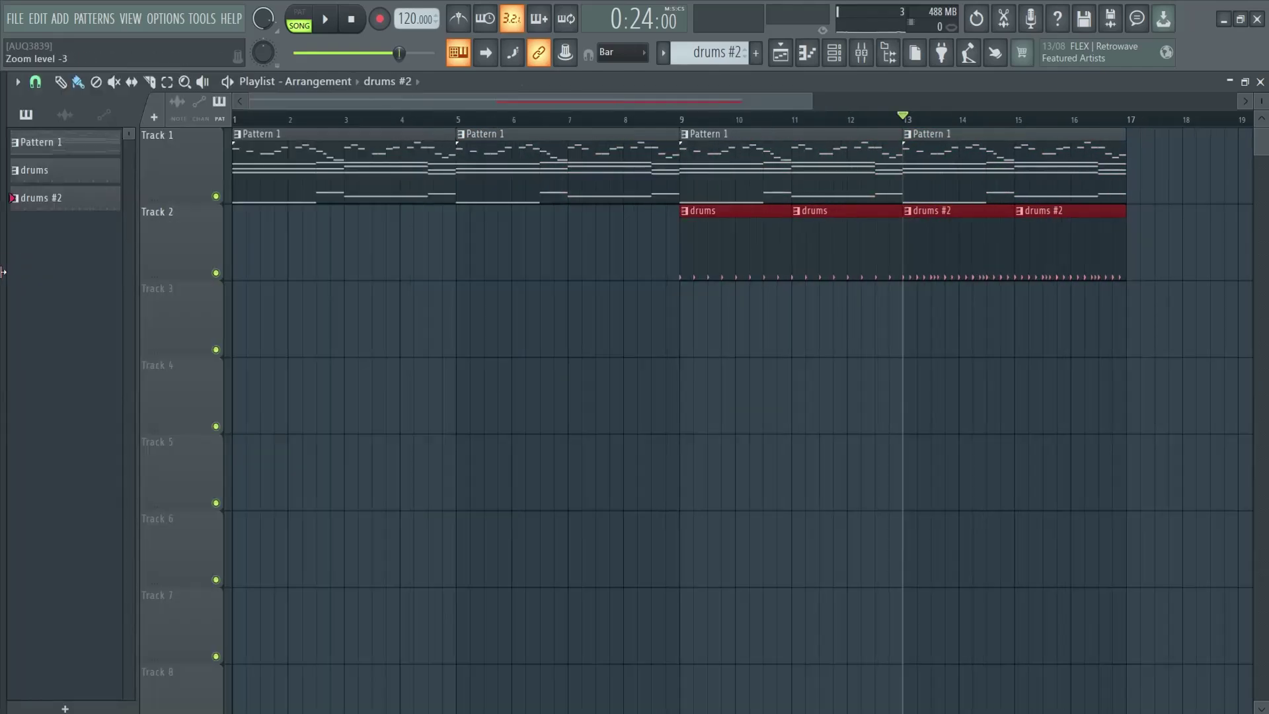
click(505, 297)
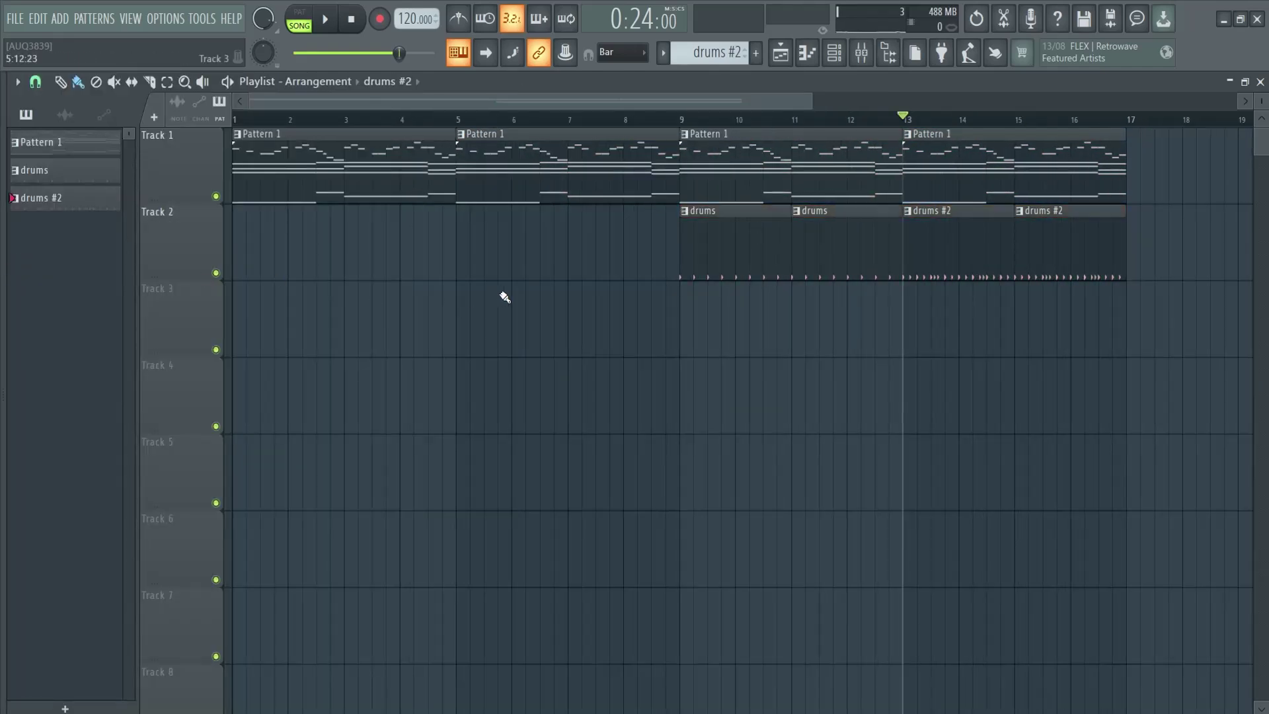
Create a new pattern named secondary layer and place a clip of it on Track 3 at bar 5
click(755, 53)
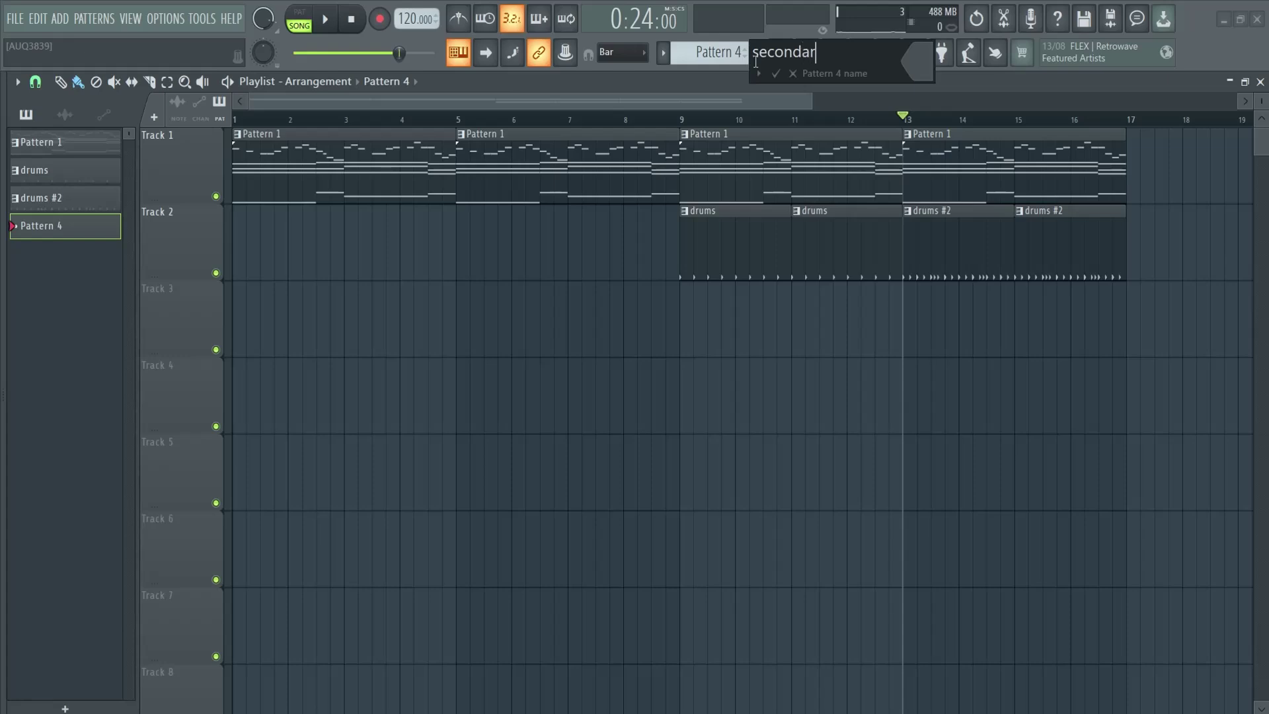
text(secondary layer)
key(Return)
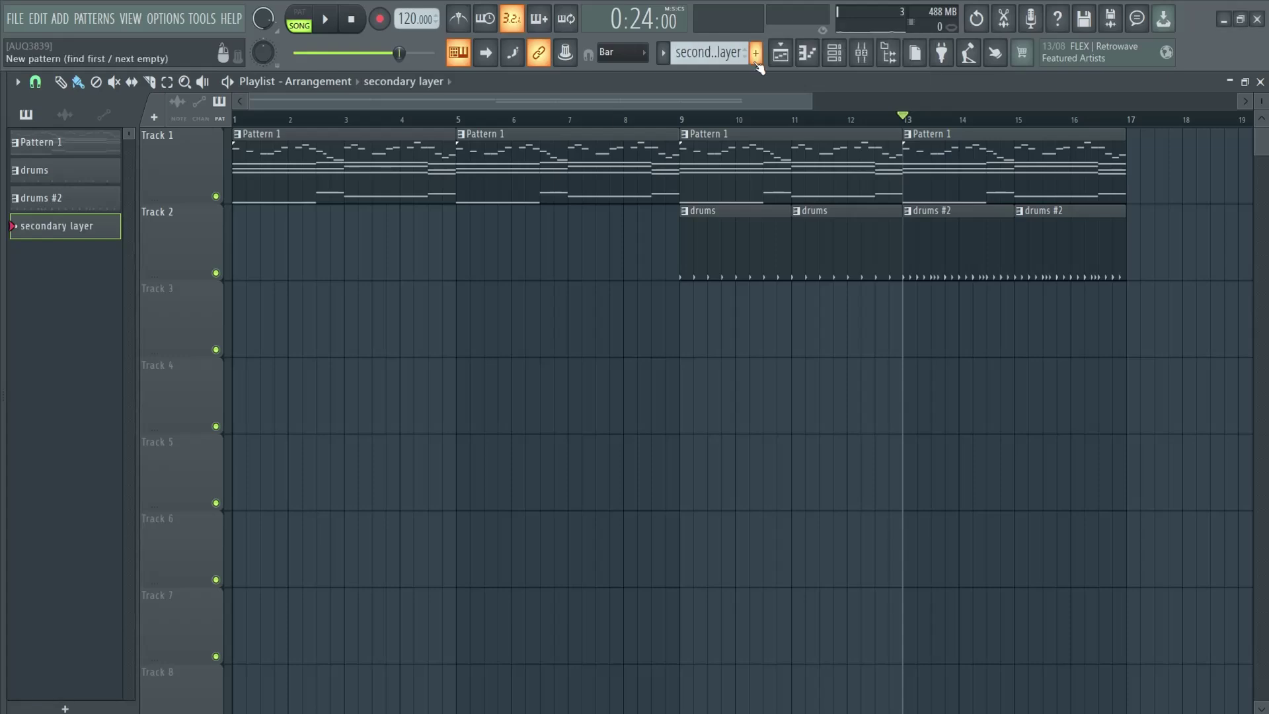
click(456, 317)
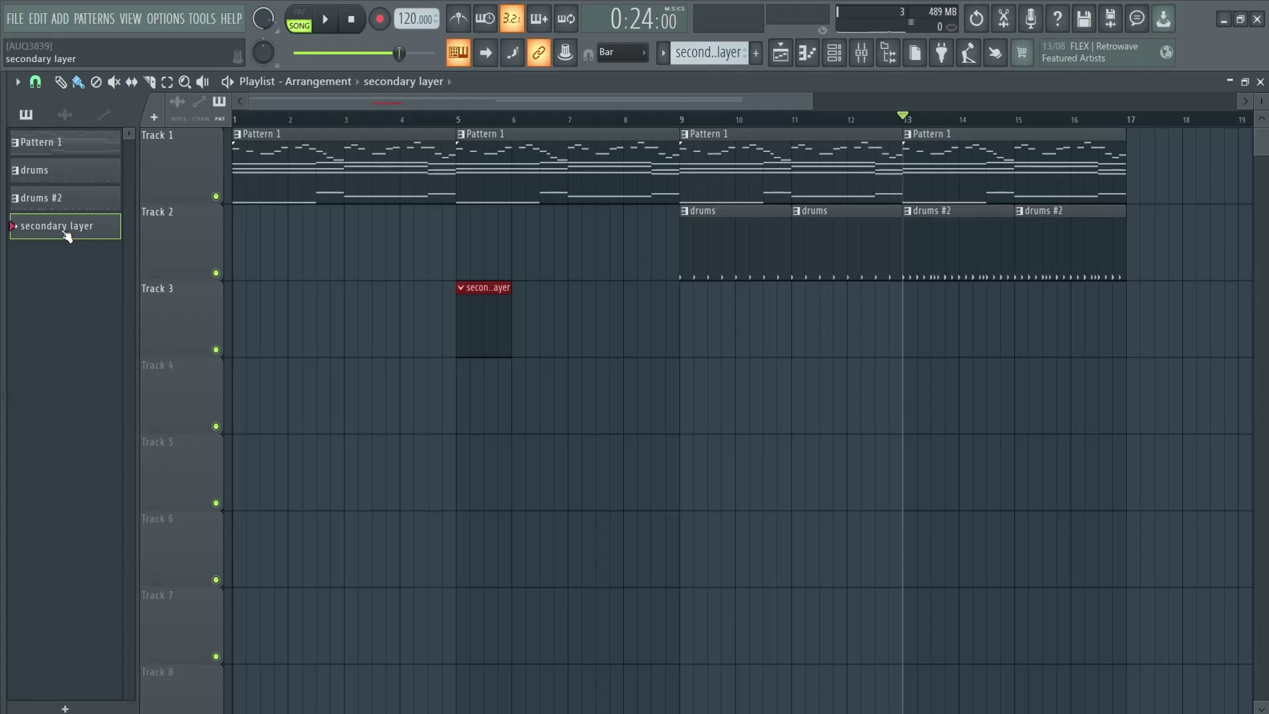
Add a FLEX instrument channel to the secondary layer pattern and move the channel rack and FLEX windows apart
double_click(497, 307)
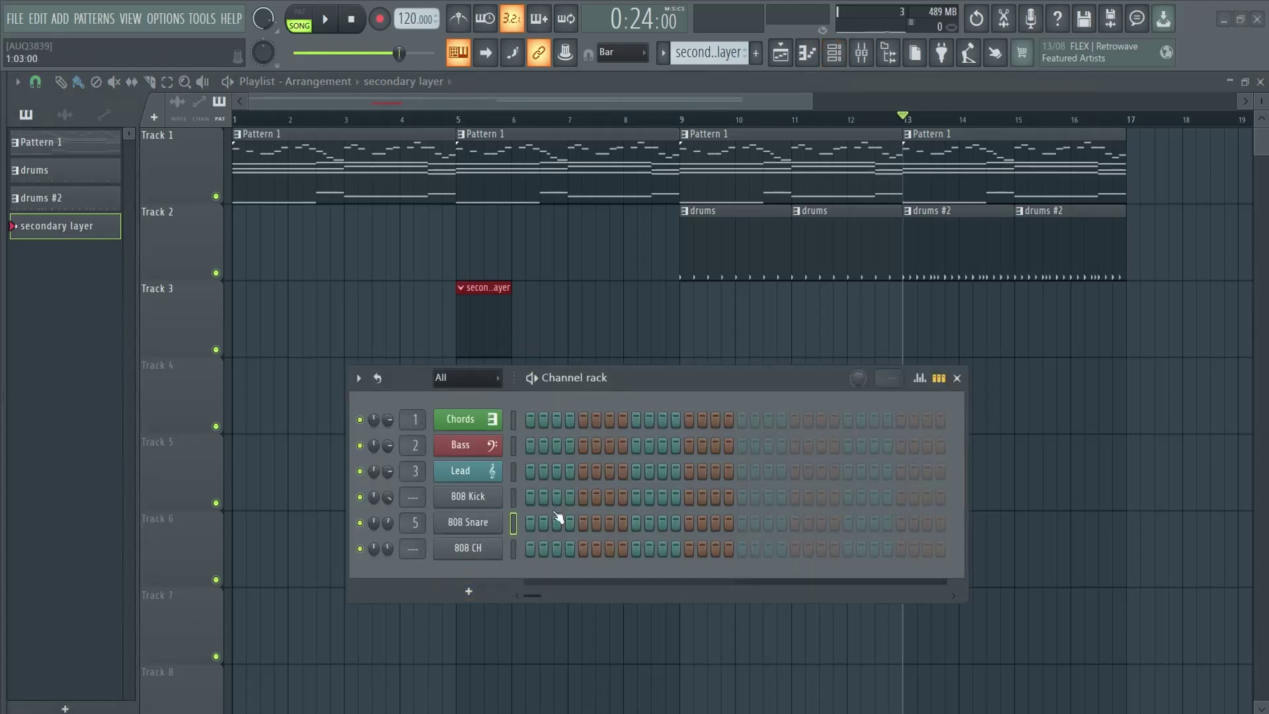
click(58, 143)
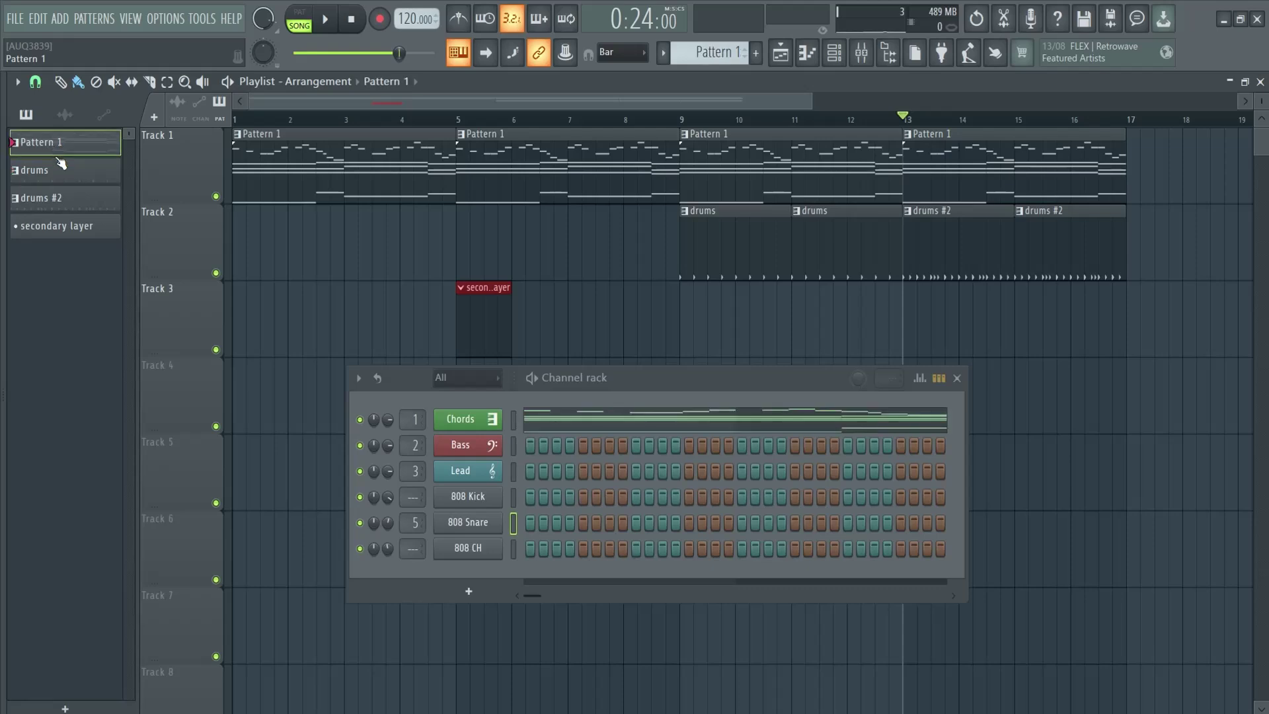
click(70, 225)
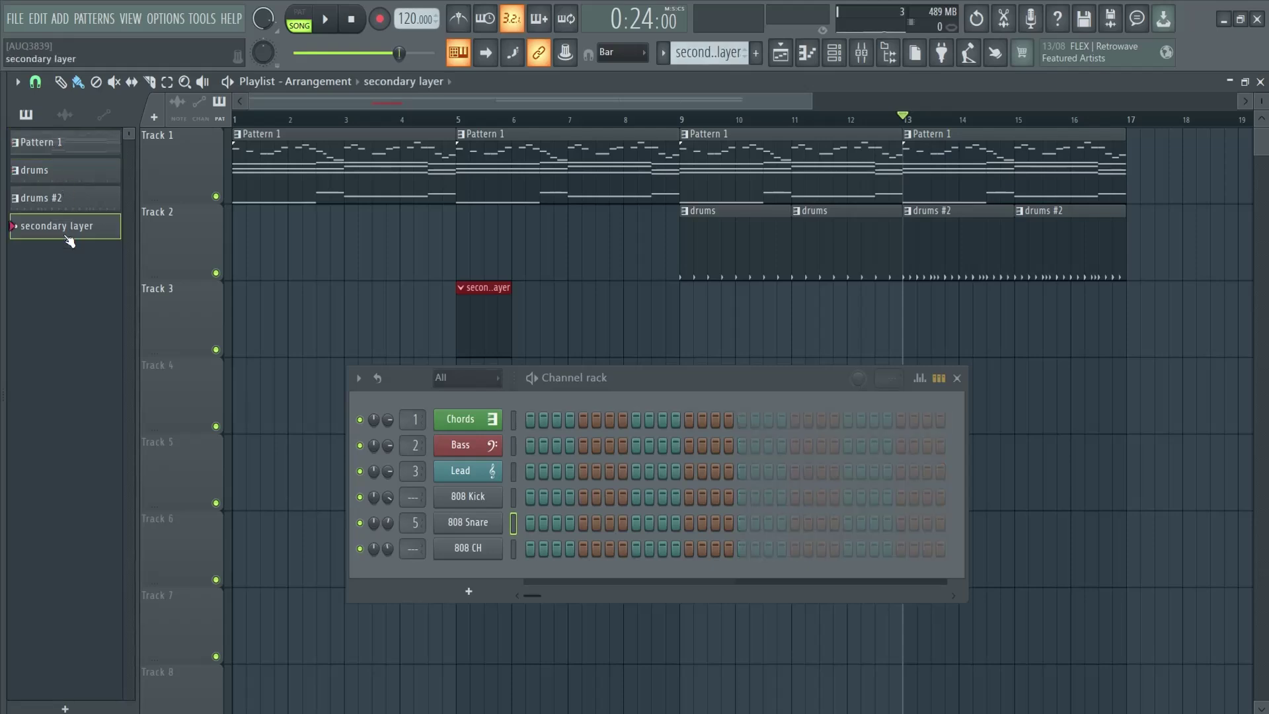
click(468, 590)
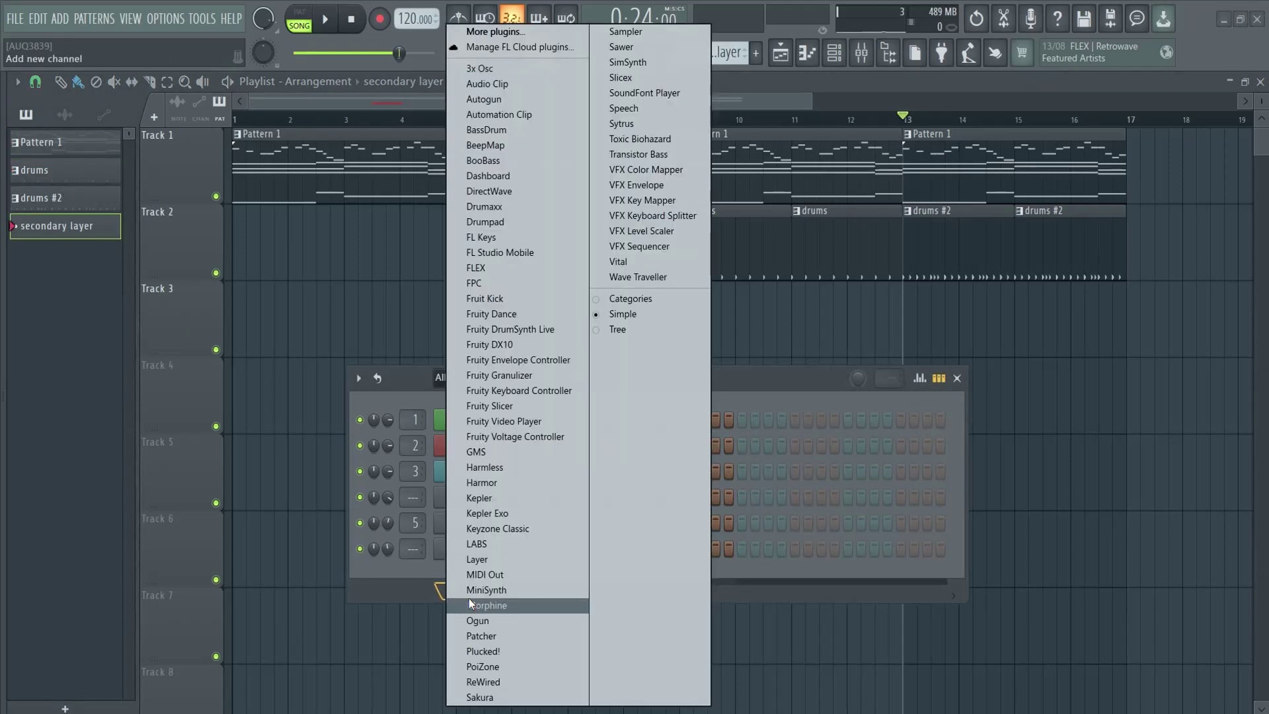
click(490, 268)
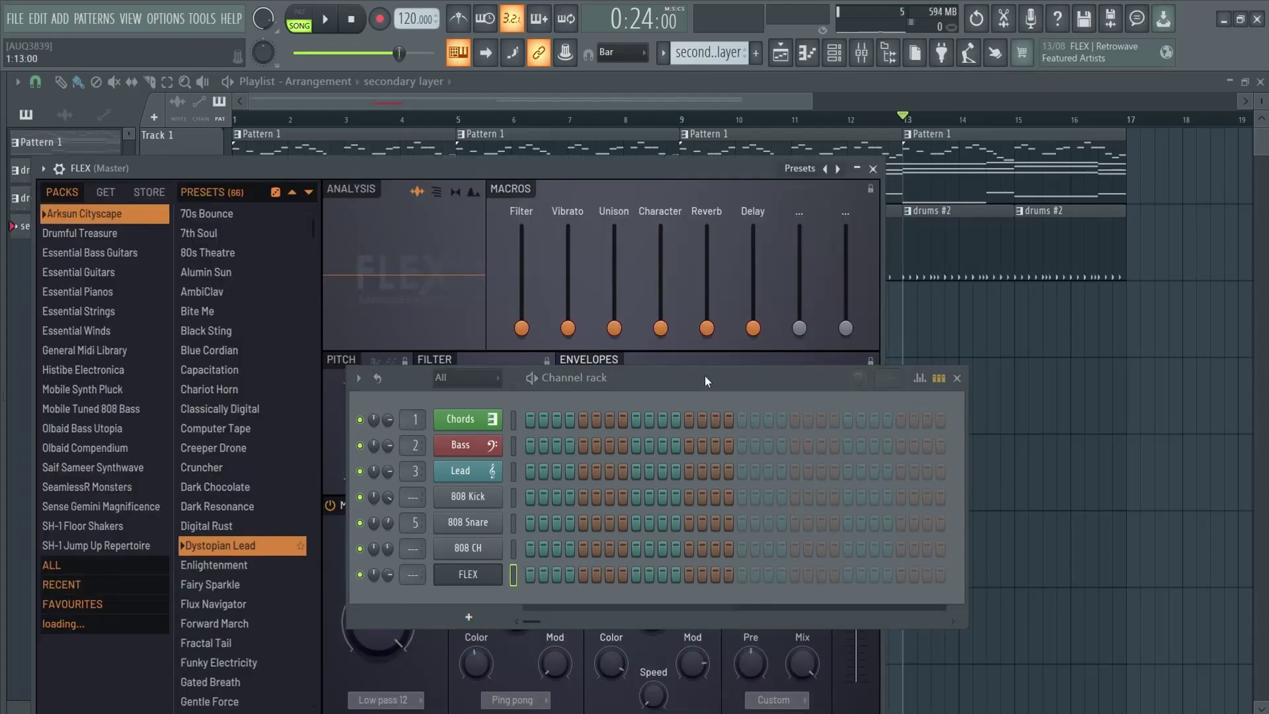
drag(705, 377, 874, 311)
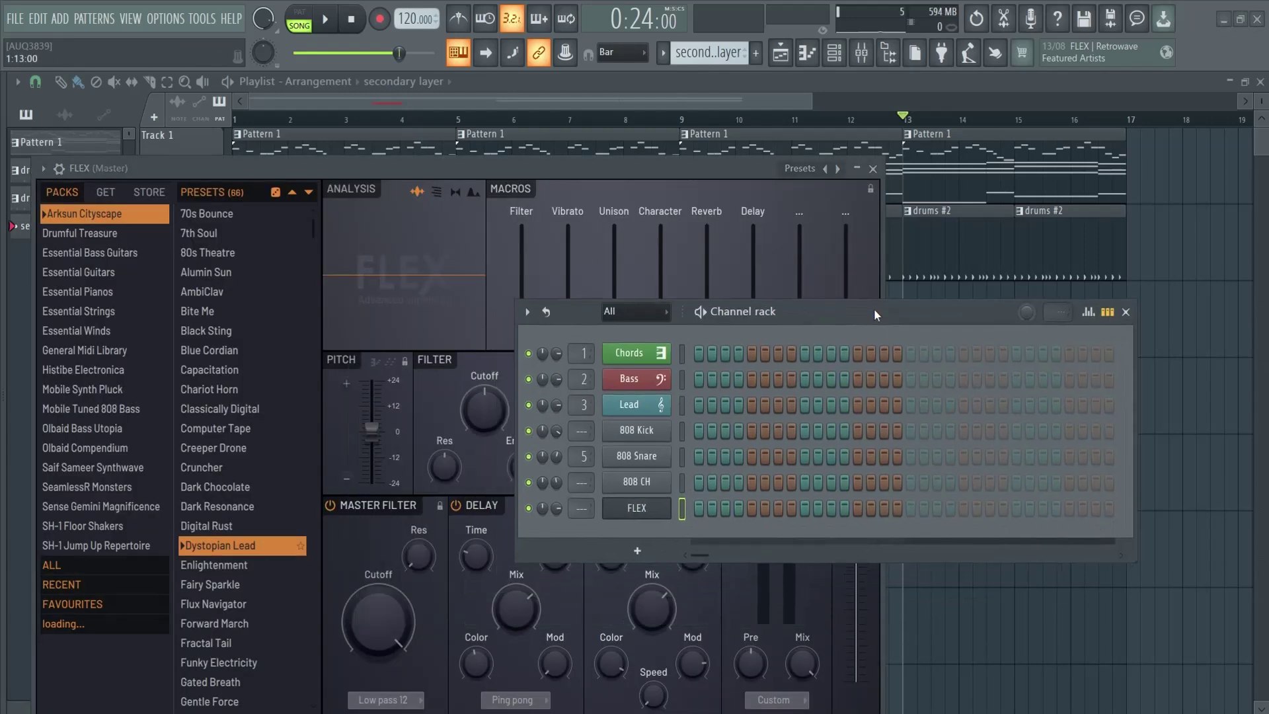
drag(590, 169, 579, 129)
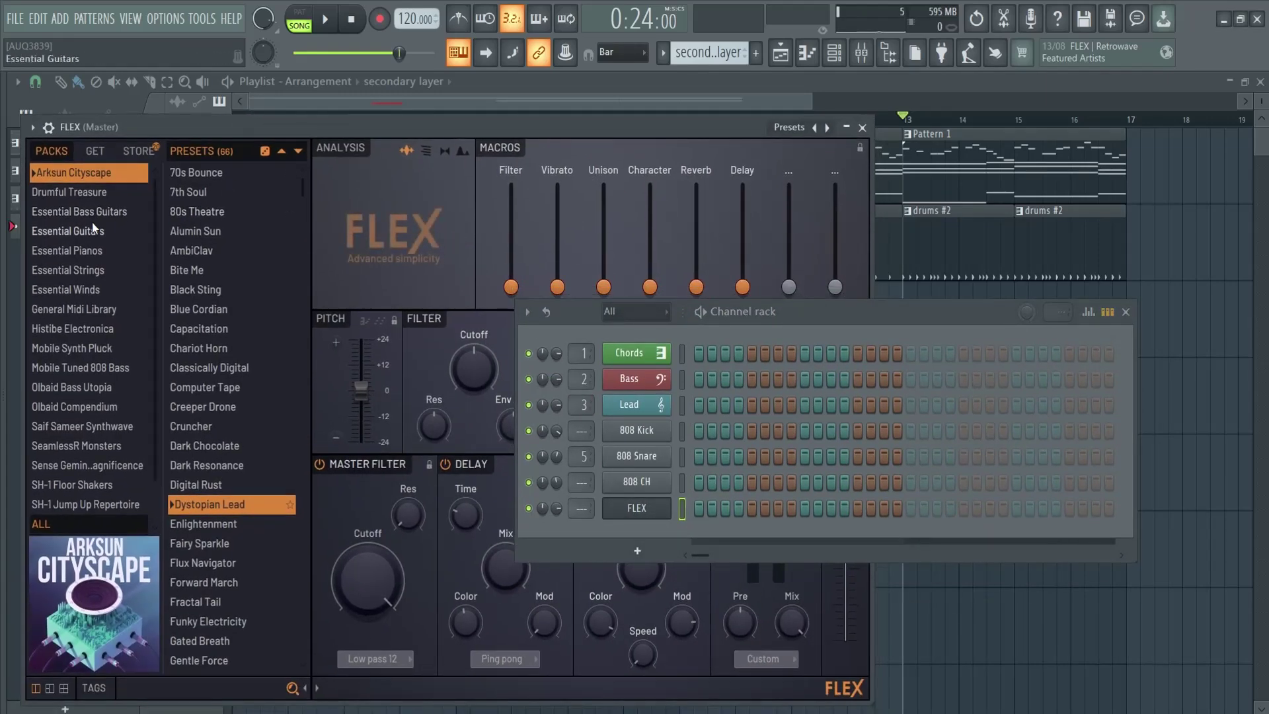
Audition the DX7 Slapper, DX7 Toy Piano and DX7 Vibe presets from FLEX's full preset list with the tags shown
click(64, 522)
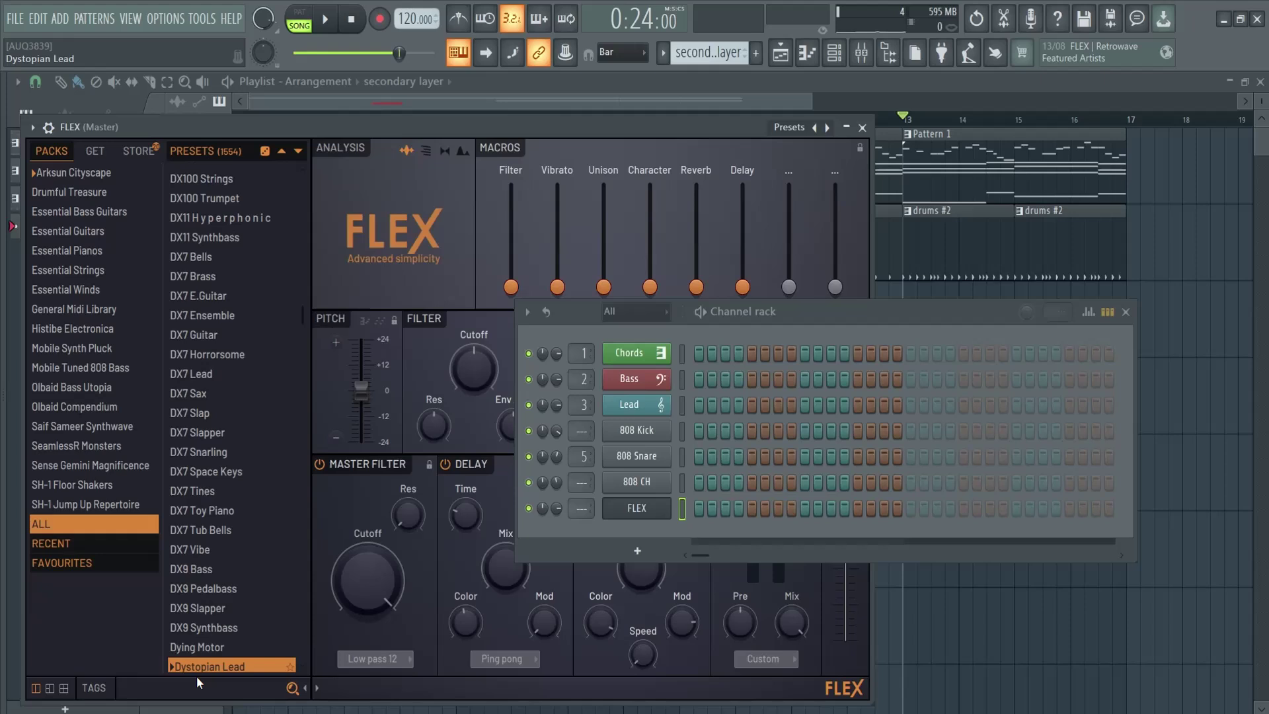
click(93, 688)
click(219, 308)
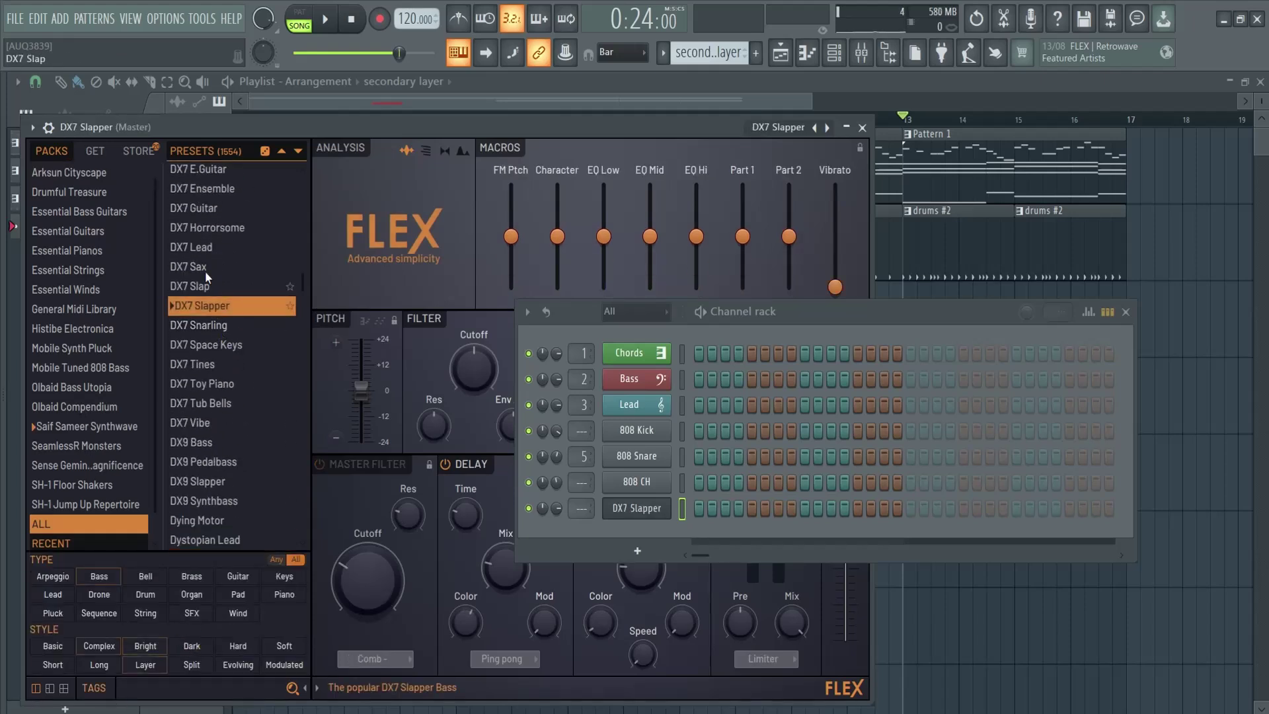
click(228, 383)
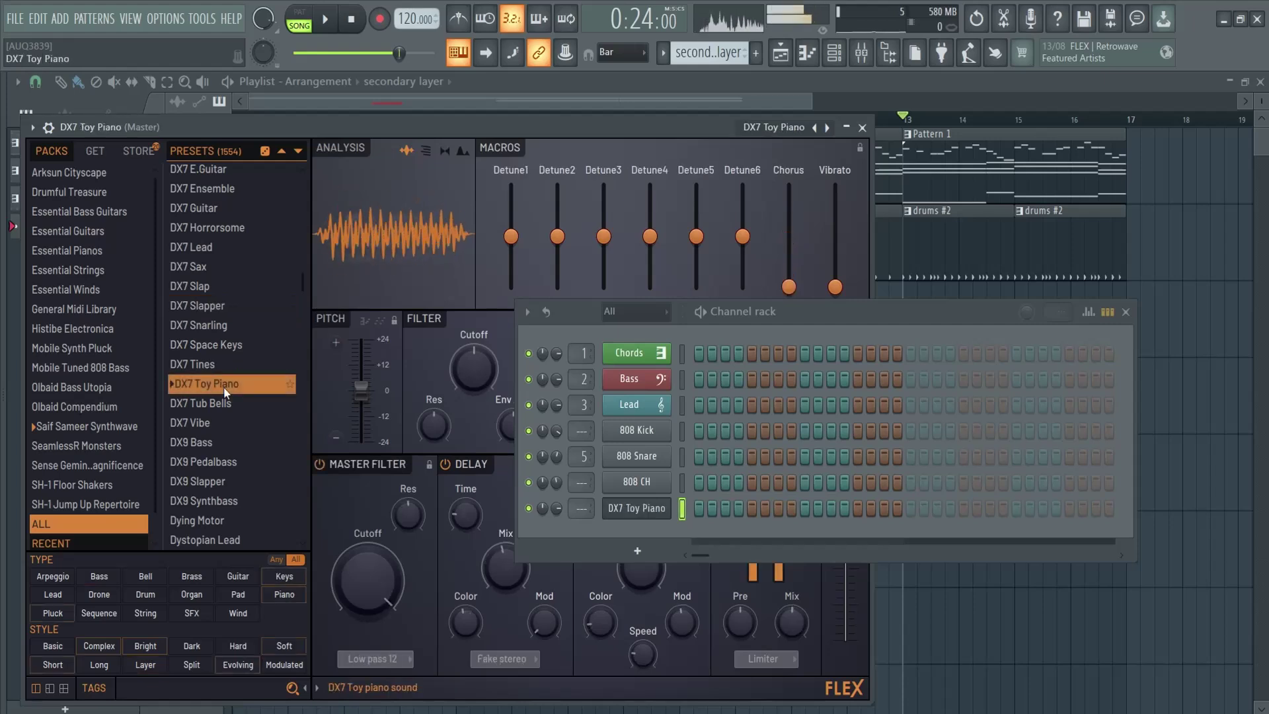
click(221, 422)
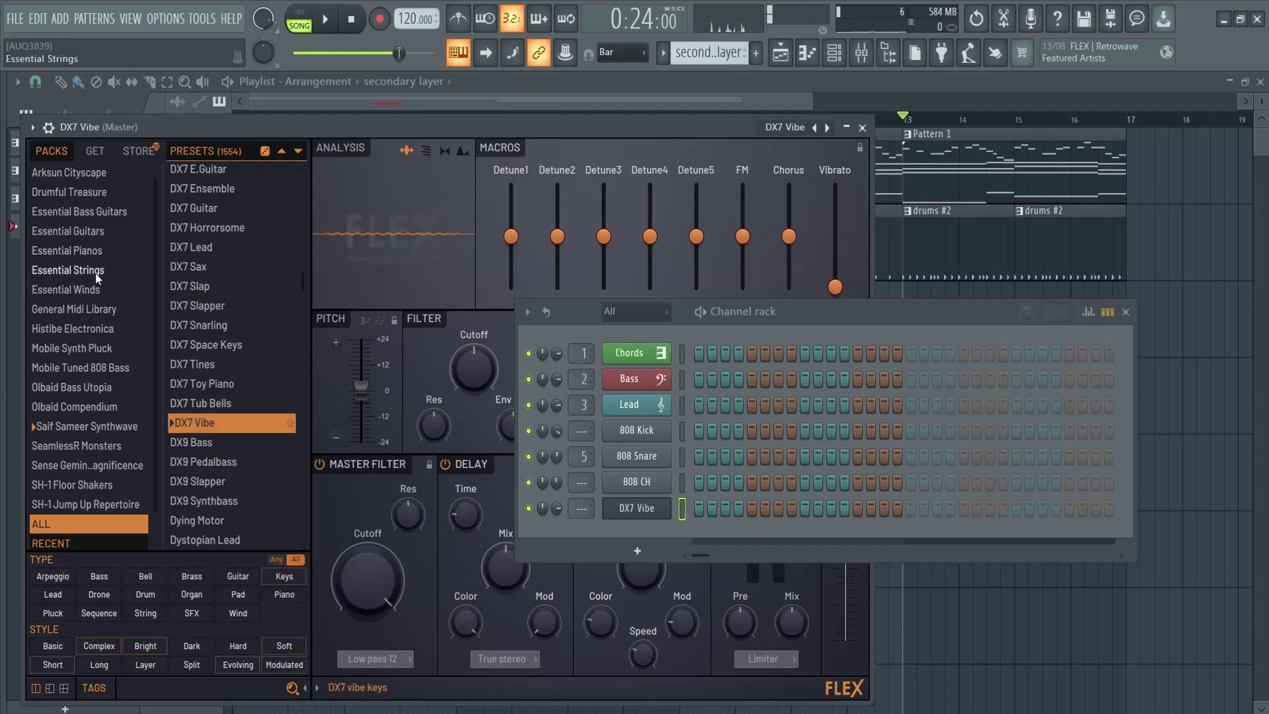
Load the Chill Guitar preset from FLEX's Essential Guitars pack and close the FLEX window
click(98, 231)
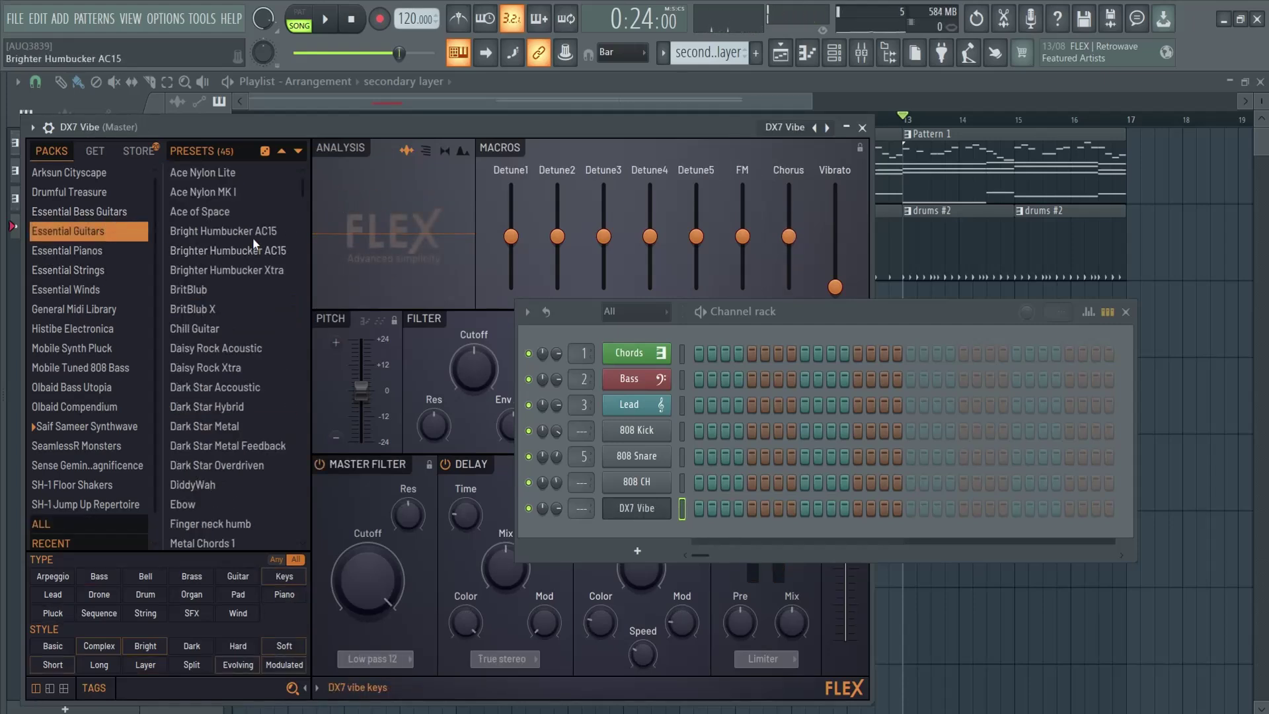
click(219, 210)
click(216, 331)
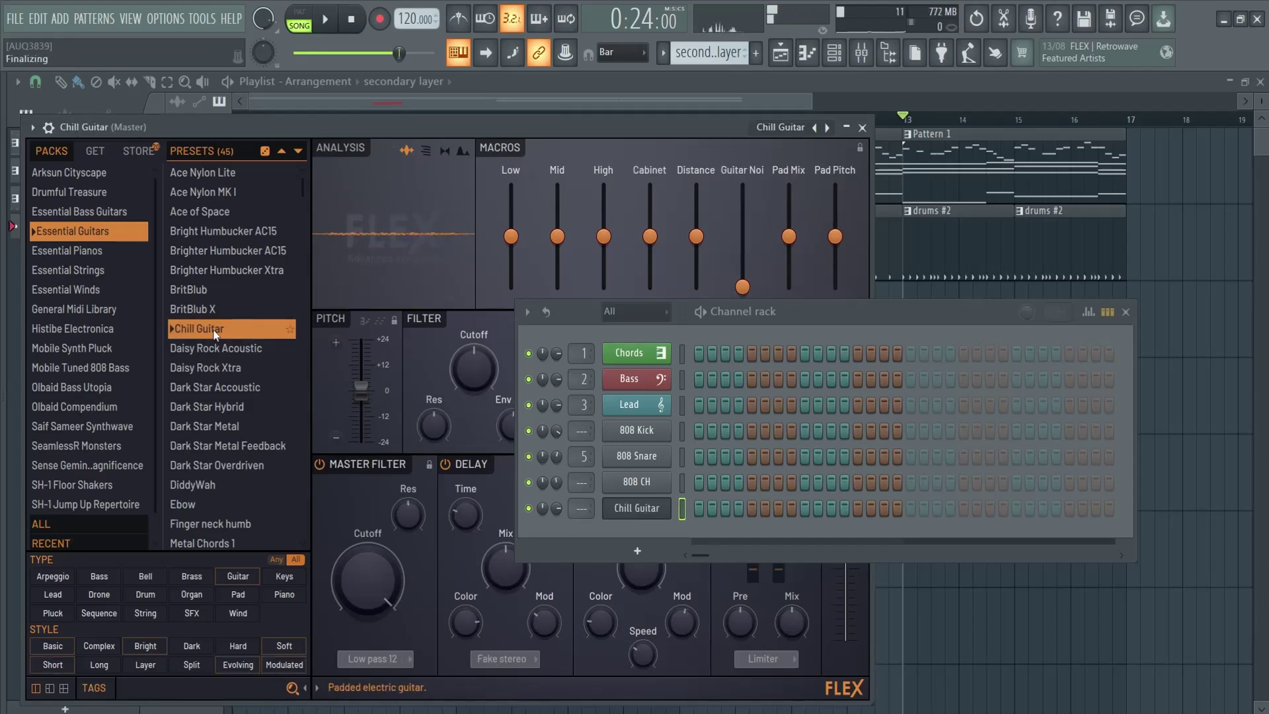
click(861, 128)
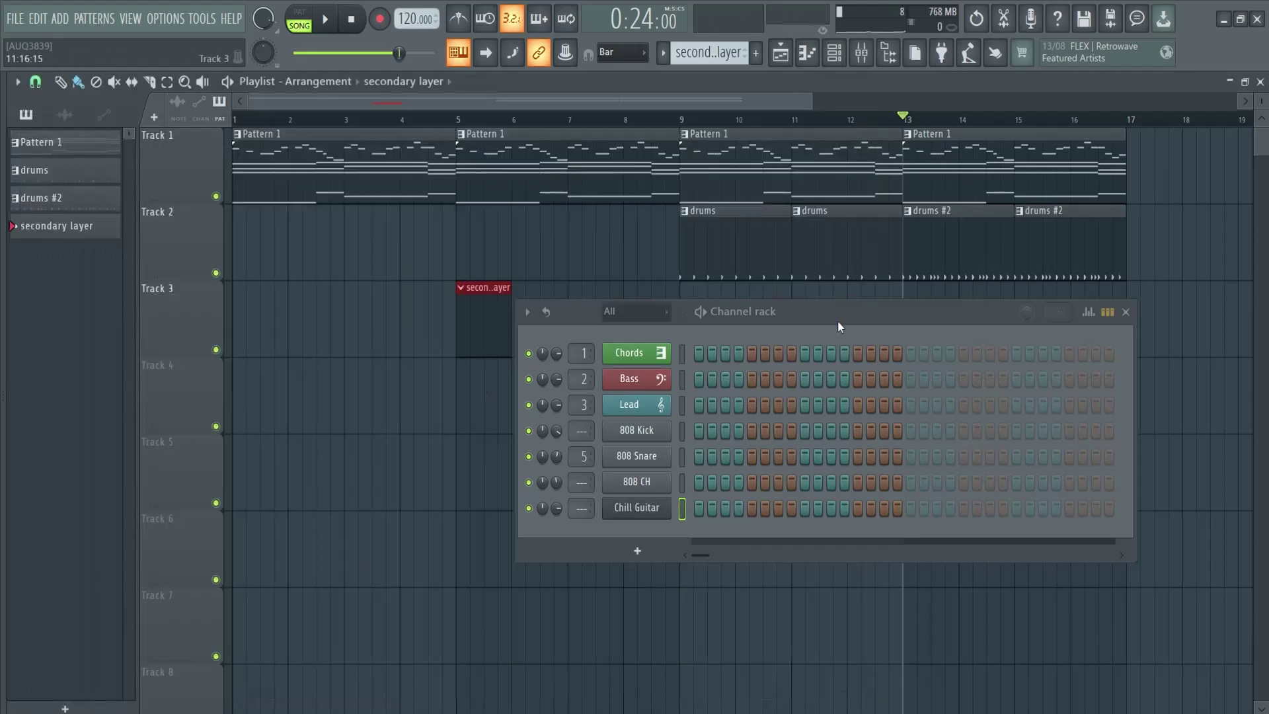
Open the piano roll of the Chill Guitar channel without the channel rack and check its snap-to-scale setting
drag(838, 320, 583, 390)
right_click(393, 579)
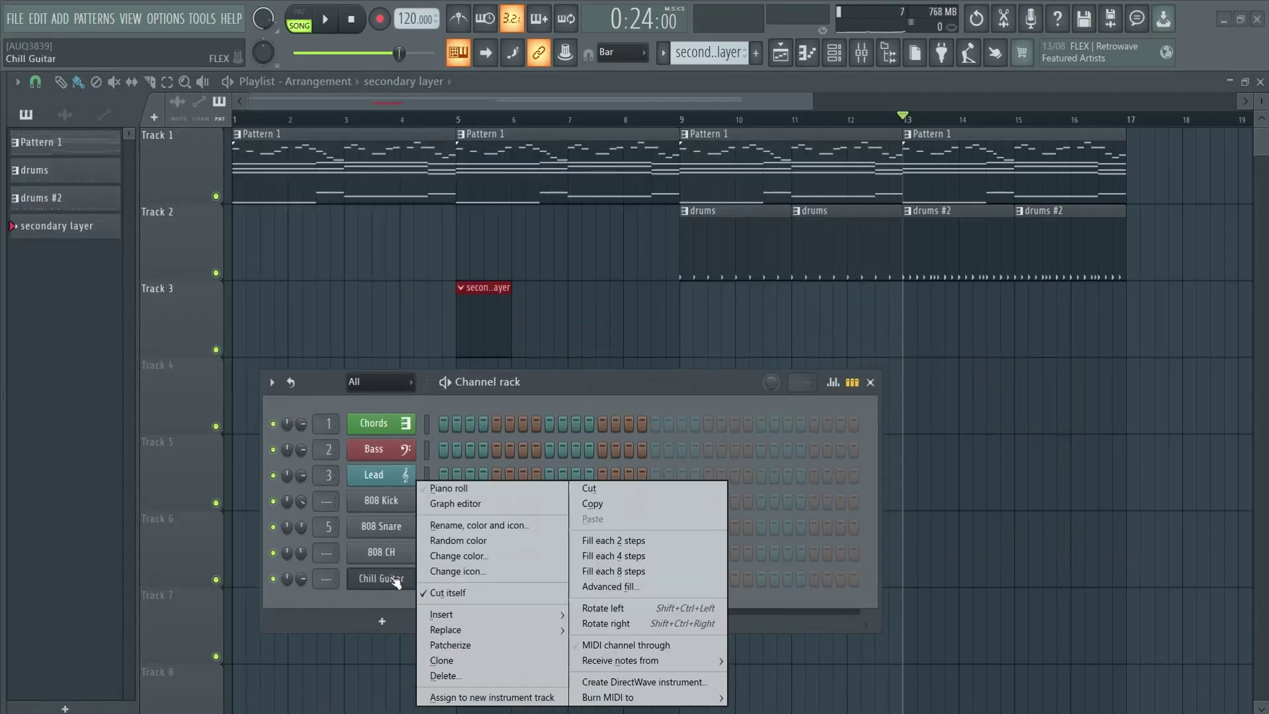
click(476, 487)
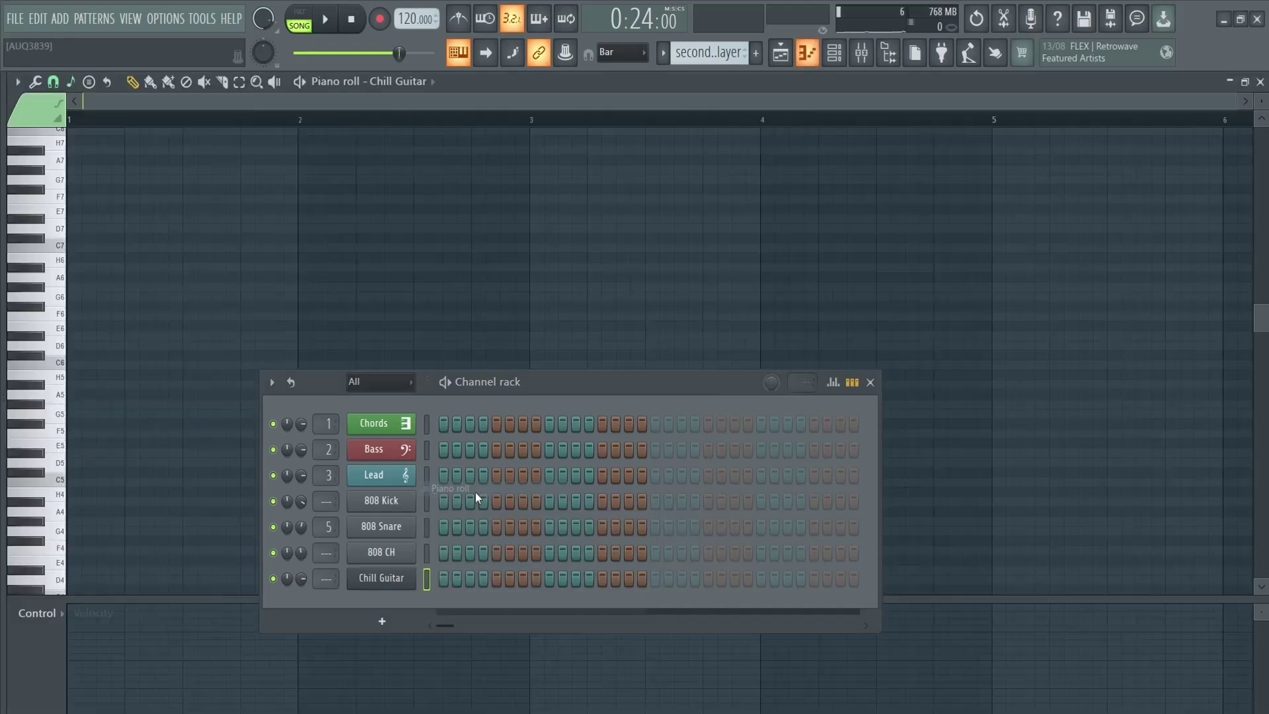
click(869, 382)
click(54, 81)
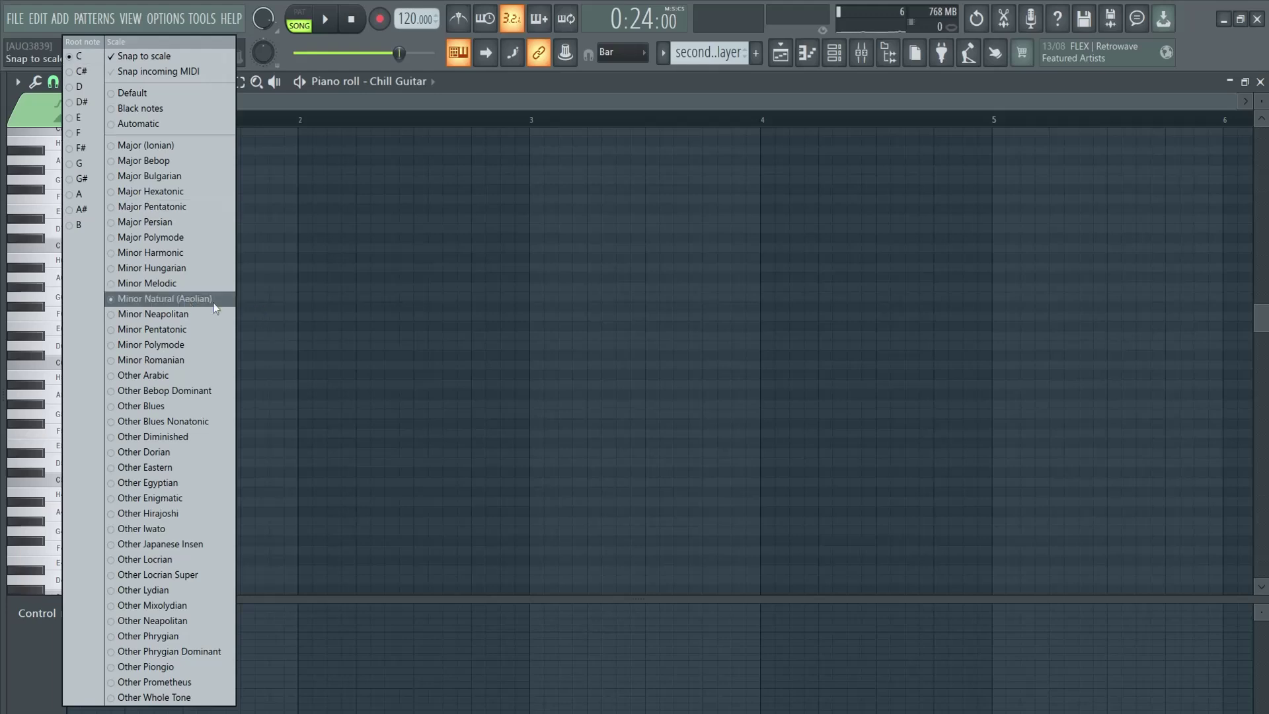
click(344, 315)
Draw one-bar root notes C4, G#4, G4 and F4 in bars 1 to 4 of the Chill Guitar piano roll
scroll(272, 343, down, 4)
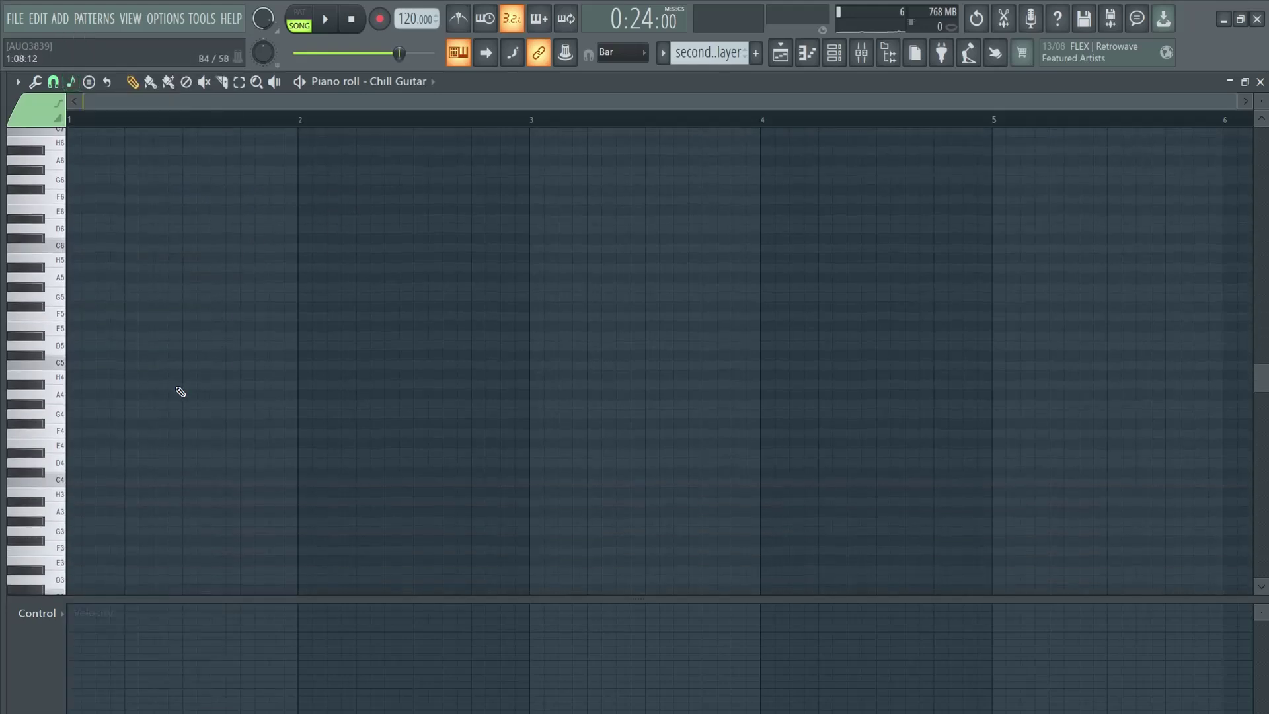
scroll(112, 469, up, 3)
scroll(115, 470, down, 1)
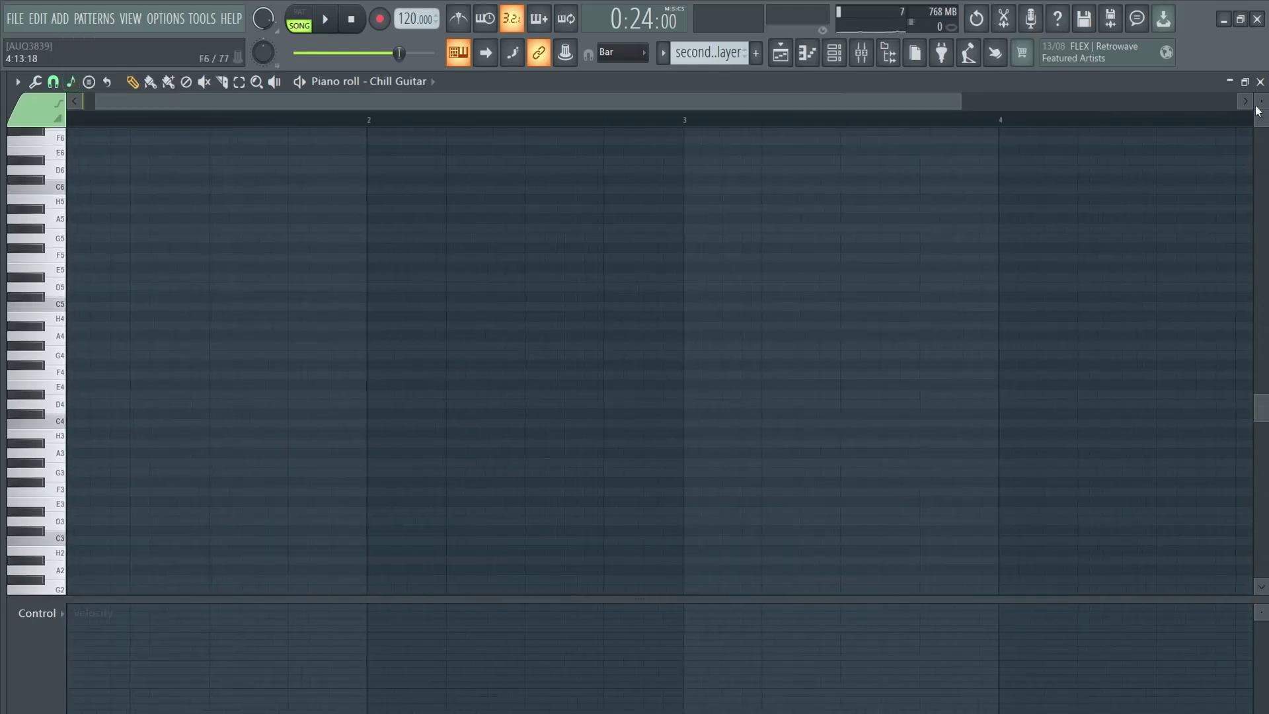
scroll(1259, 99, up, 2)
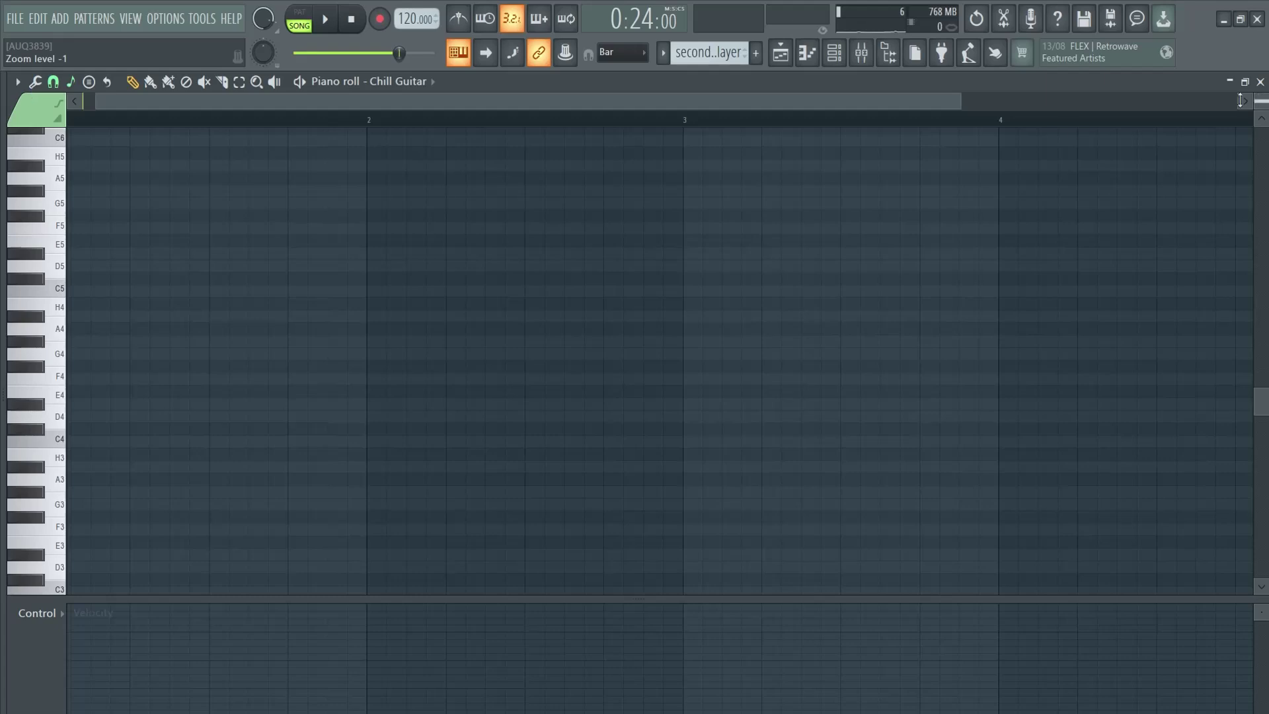
click(103, 447)
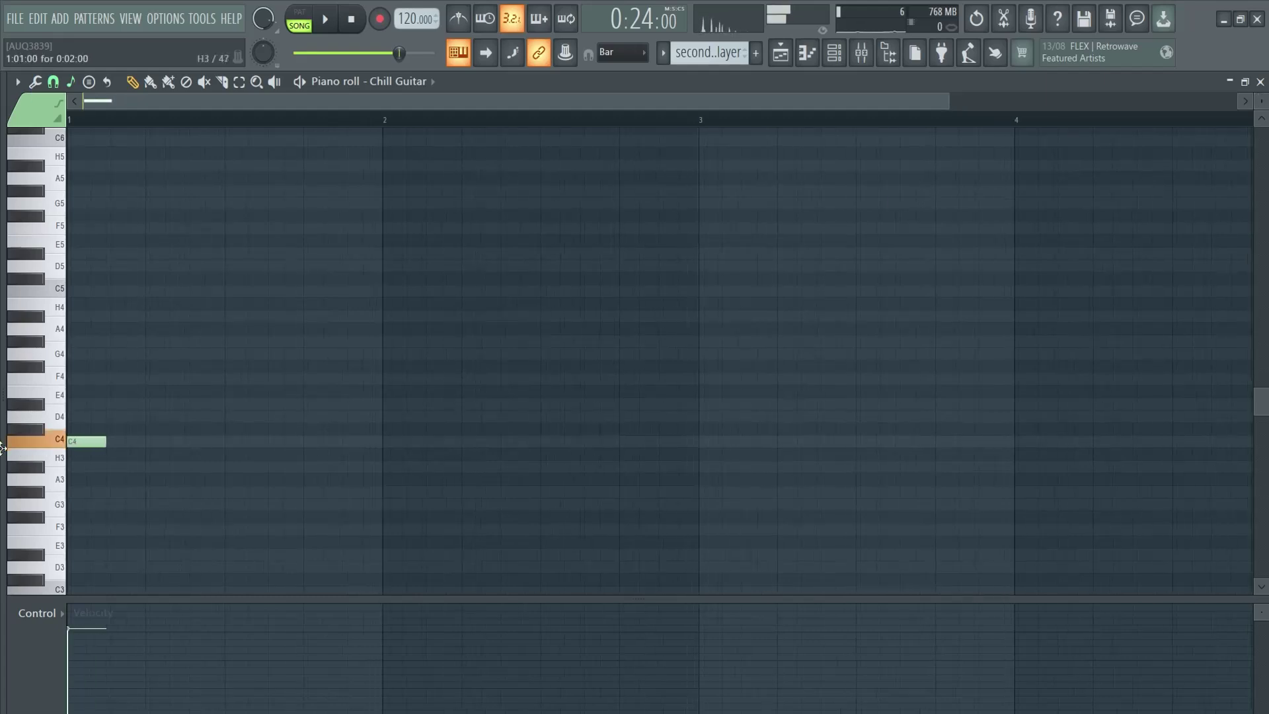
drag(107, 444, 389, 444)
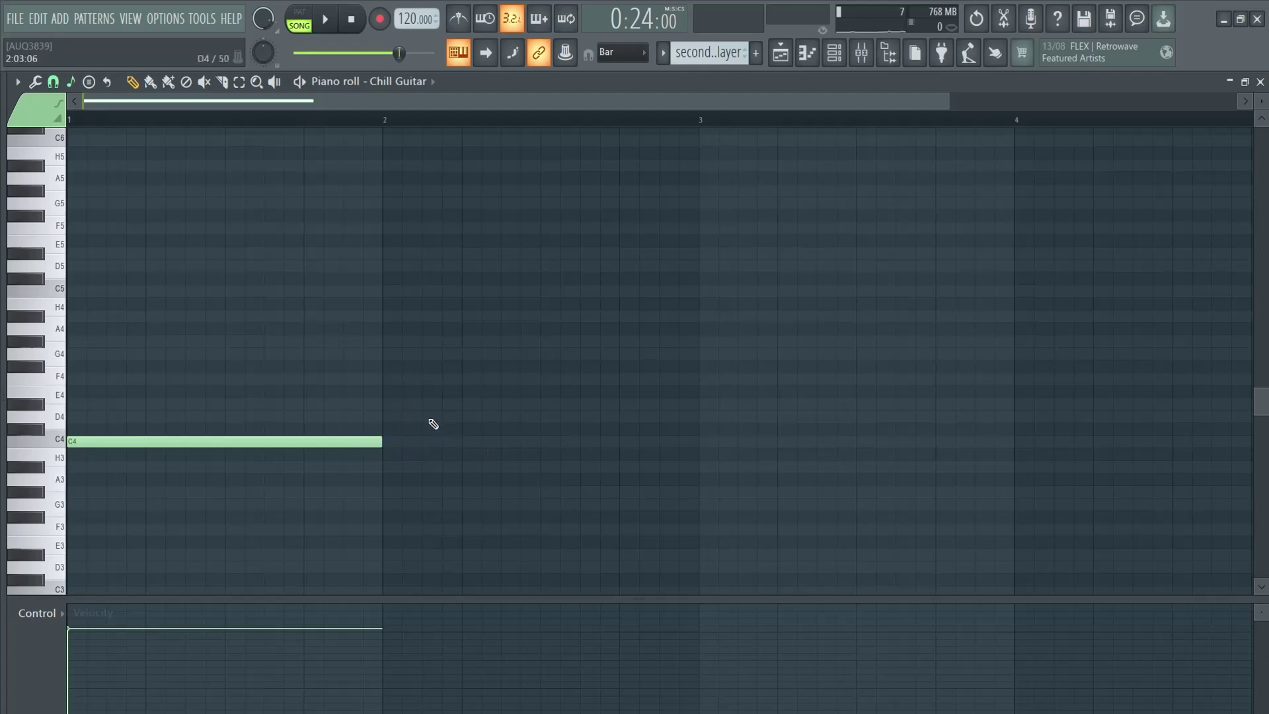
click(400, 343)
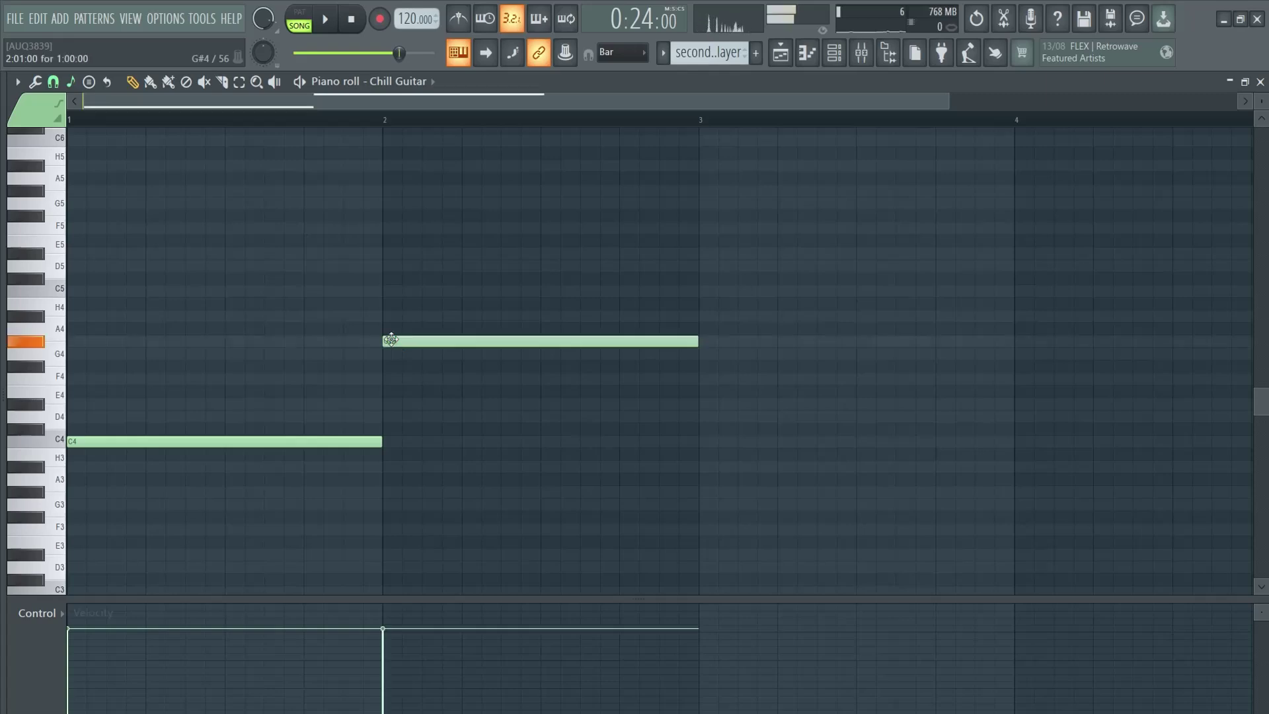
click(706, 354)
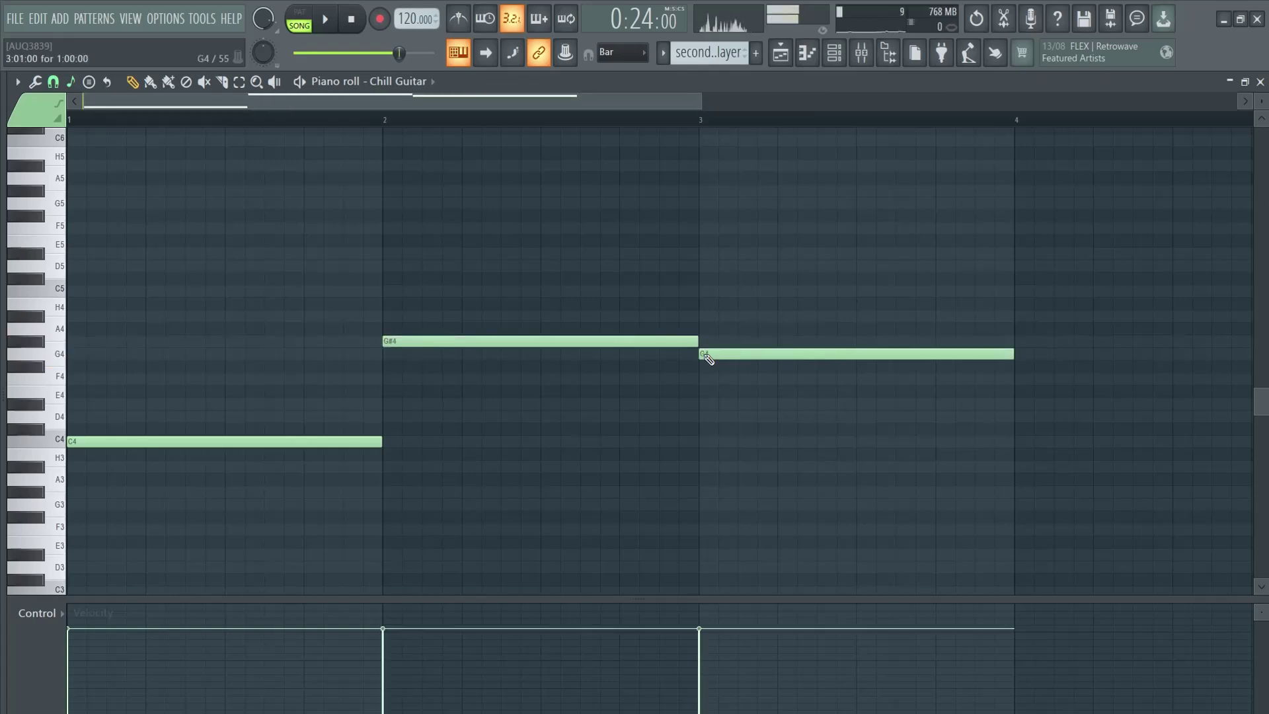
click(1025, 379)
drag(623, 109, 738, 106)
scroll(449, 406, up, 1)
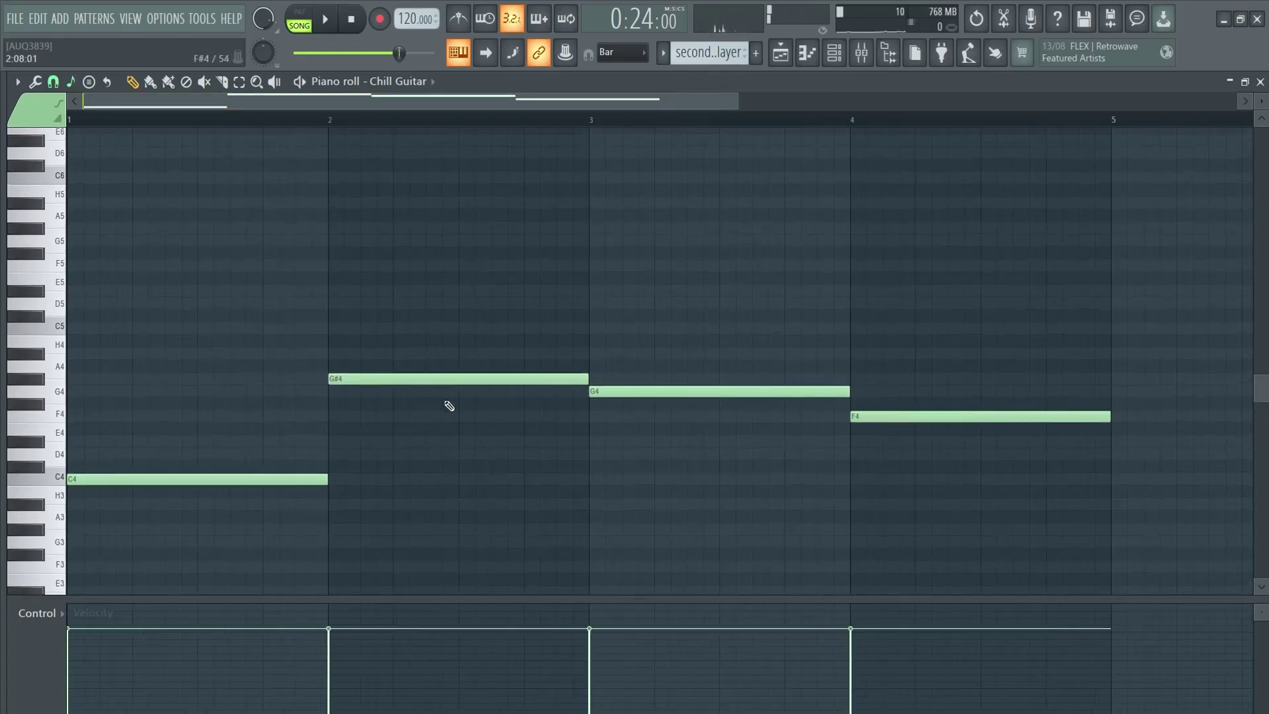
Stack D#4 and G4 above the C4 note in bar 1 and preview the chord in pattern mode
click(153, 441)
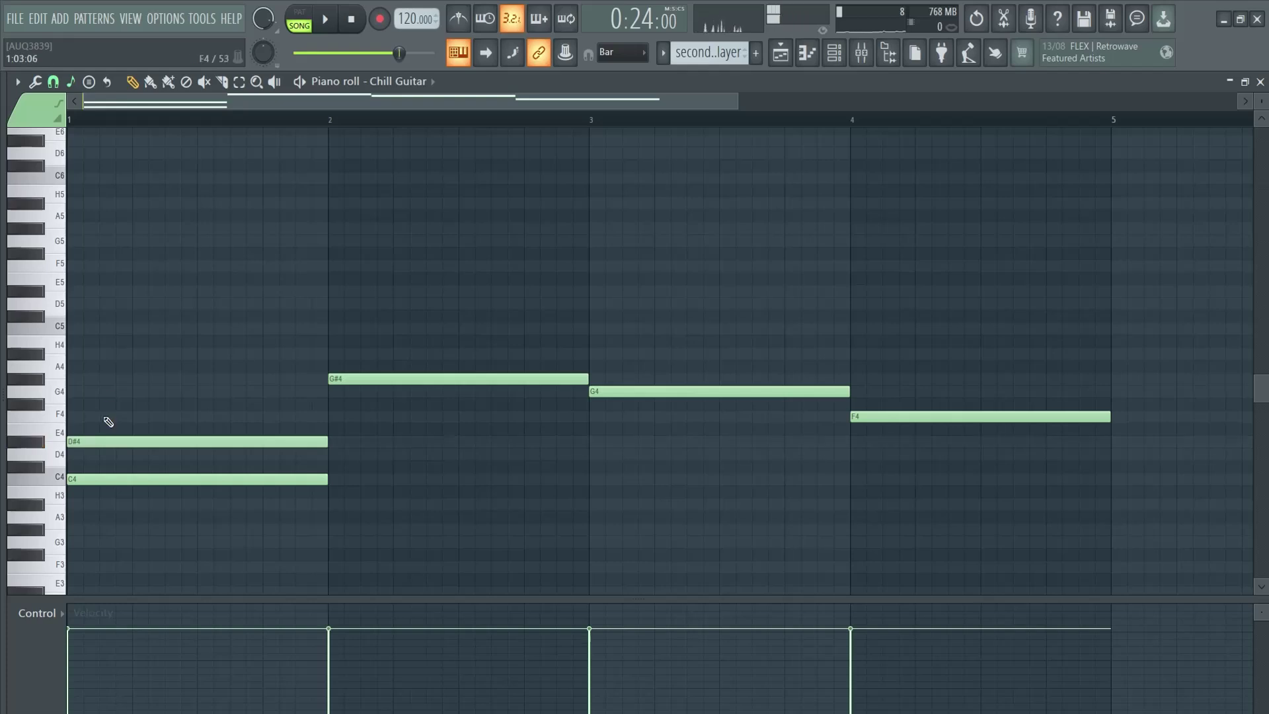
click(103, 390)
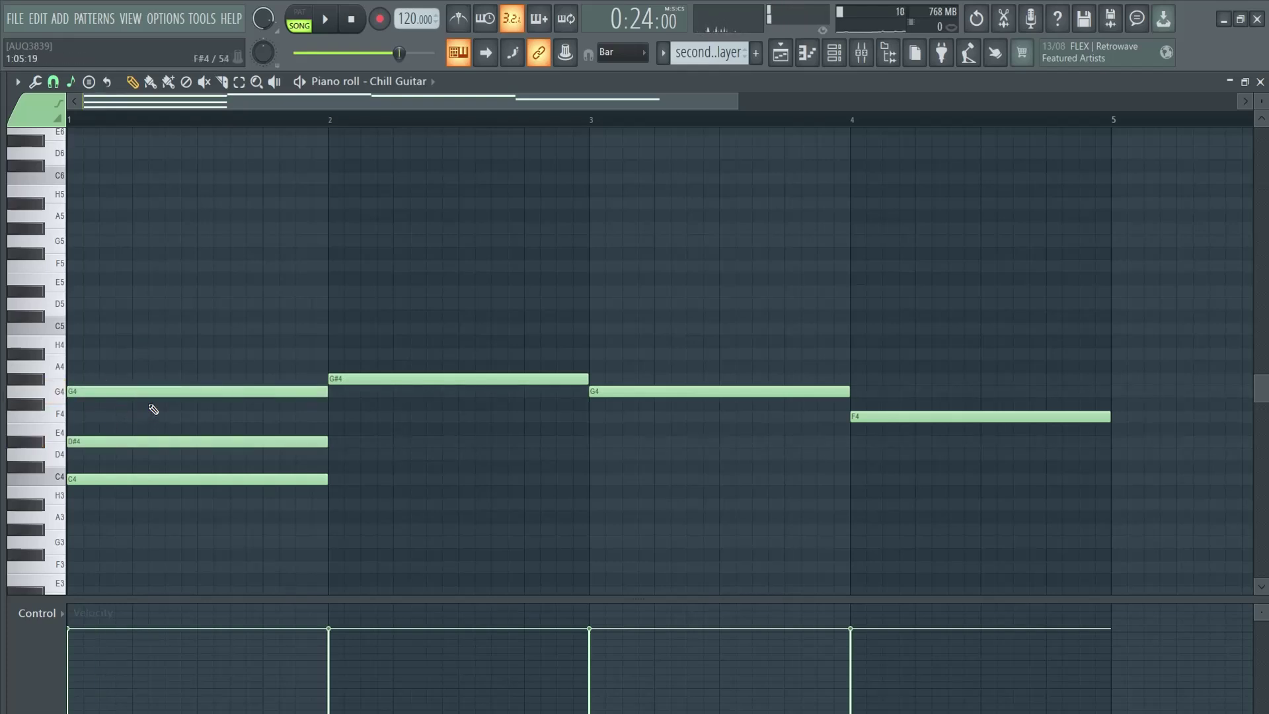
click(305, 17)
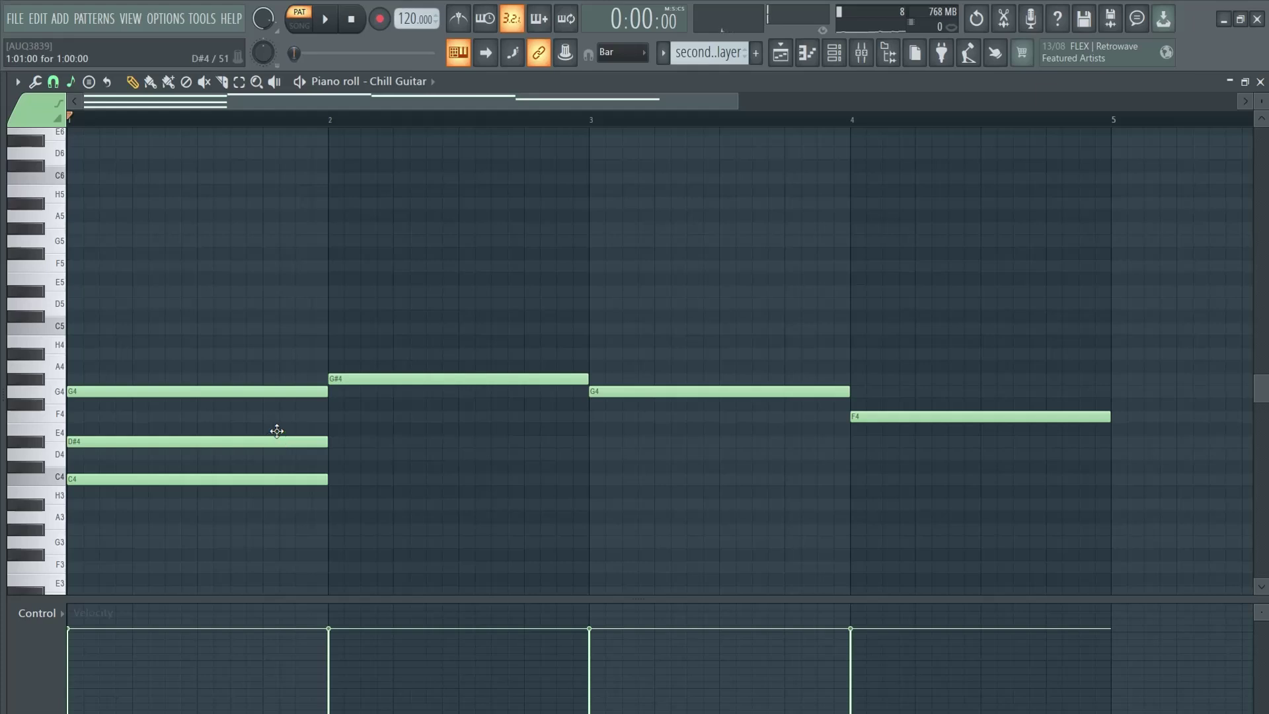
key(space)
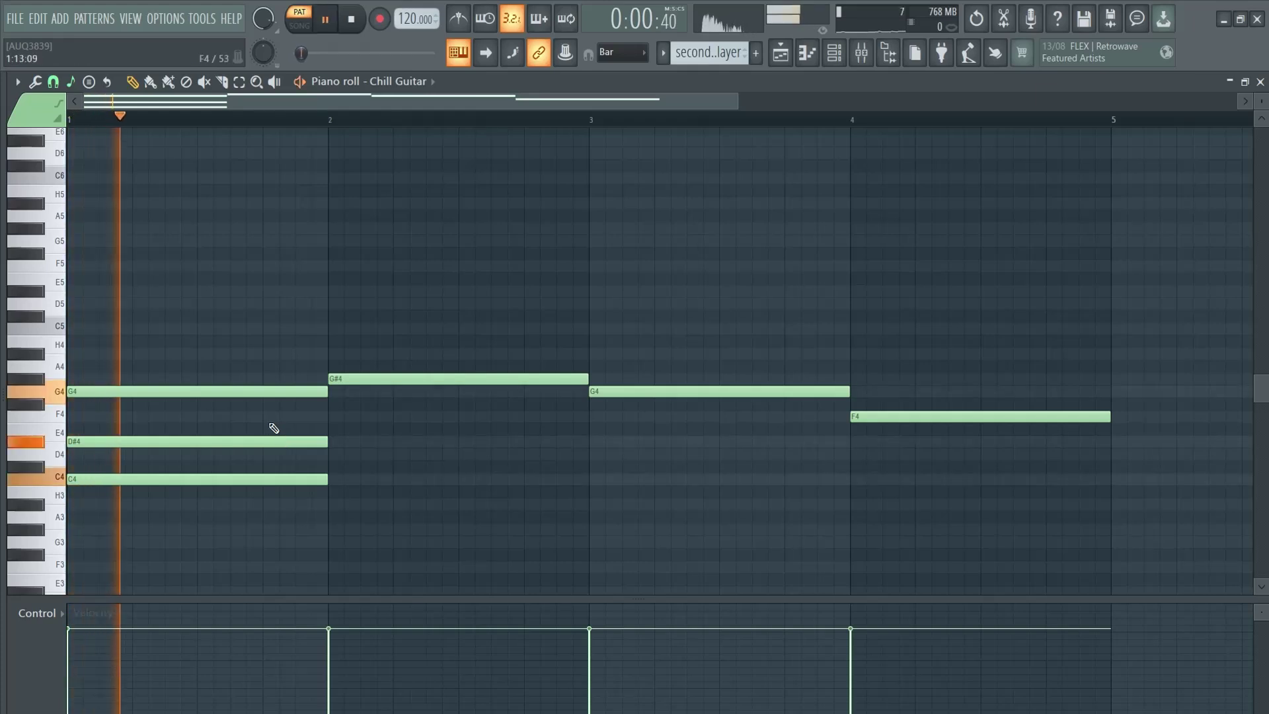
key(space)
Complete the chords with C5 and D#5 in bar 2, B4 and D5 in bar 3, G#4 and C5 in bar 4, and play the pattern
click(334, 328)
click(336, 290)
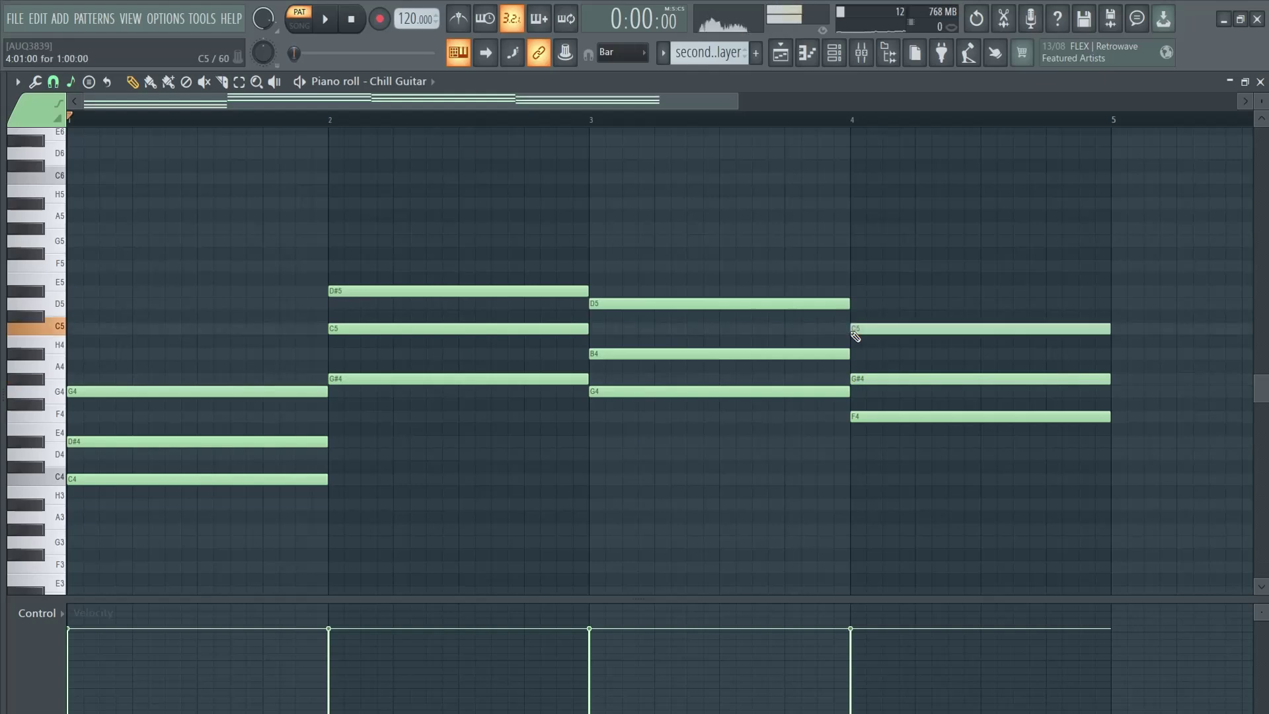
key(space)
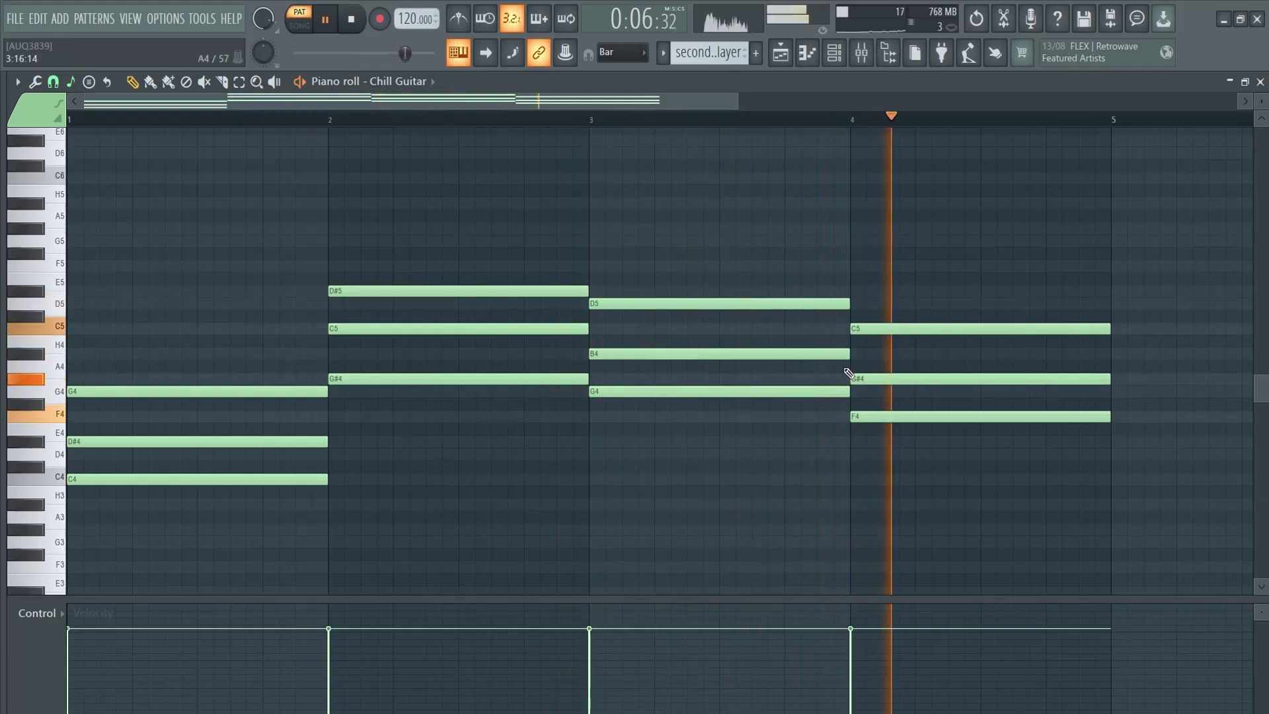
key(space)
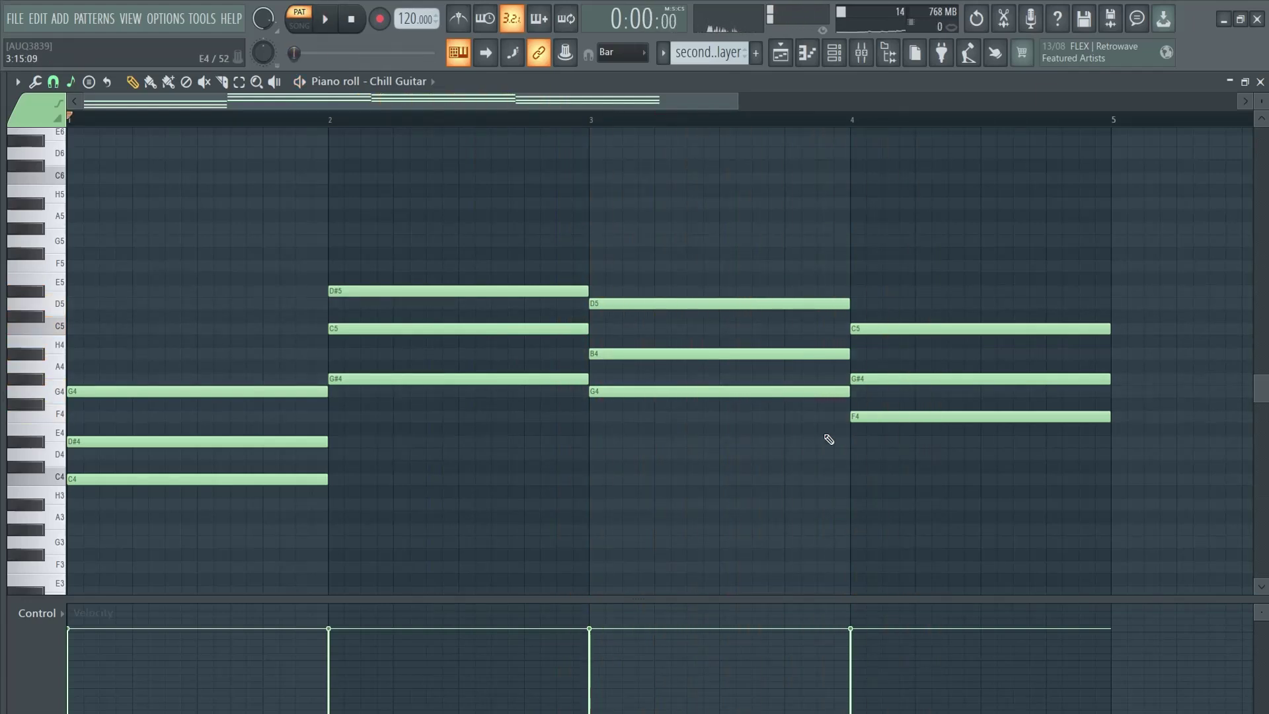
Try all Chill Guitar chords one octave higher, play them, and move them back down an octave
key(ctrl+Up)
scroll(783, 368, up, 3)
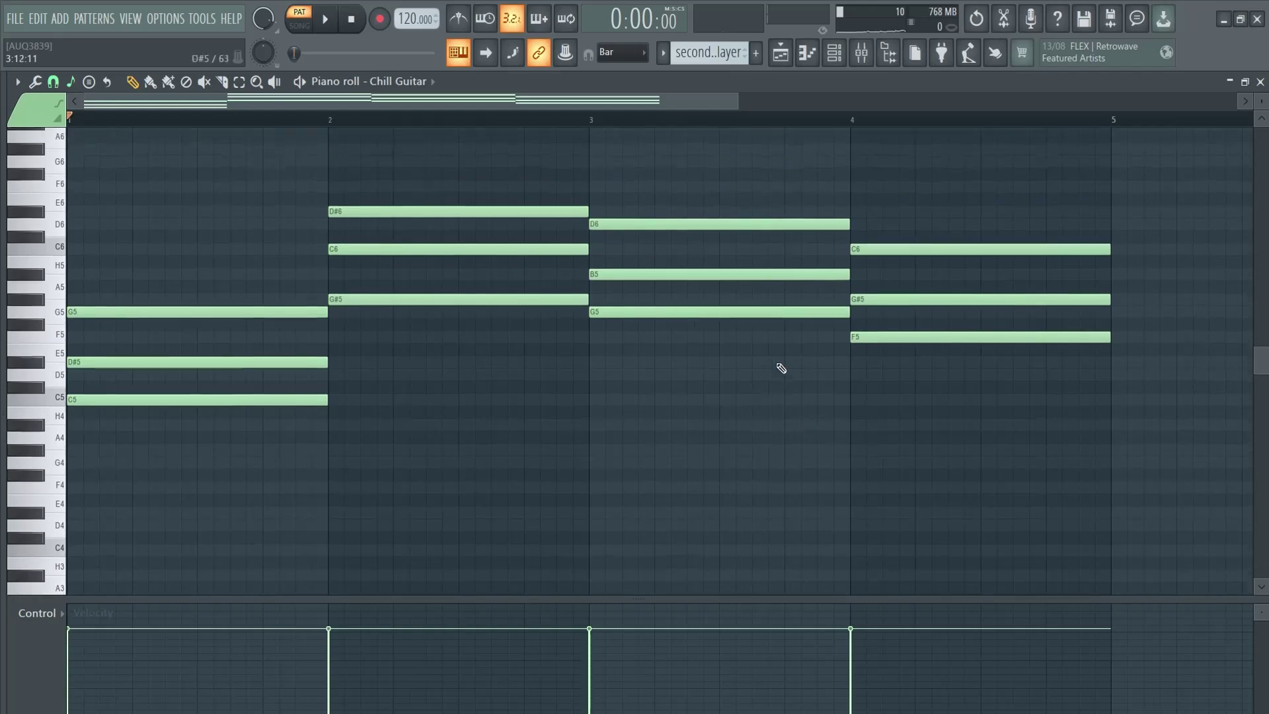
key(space)
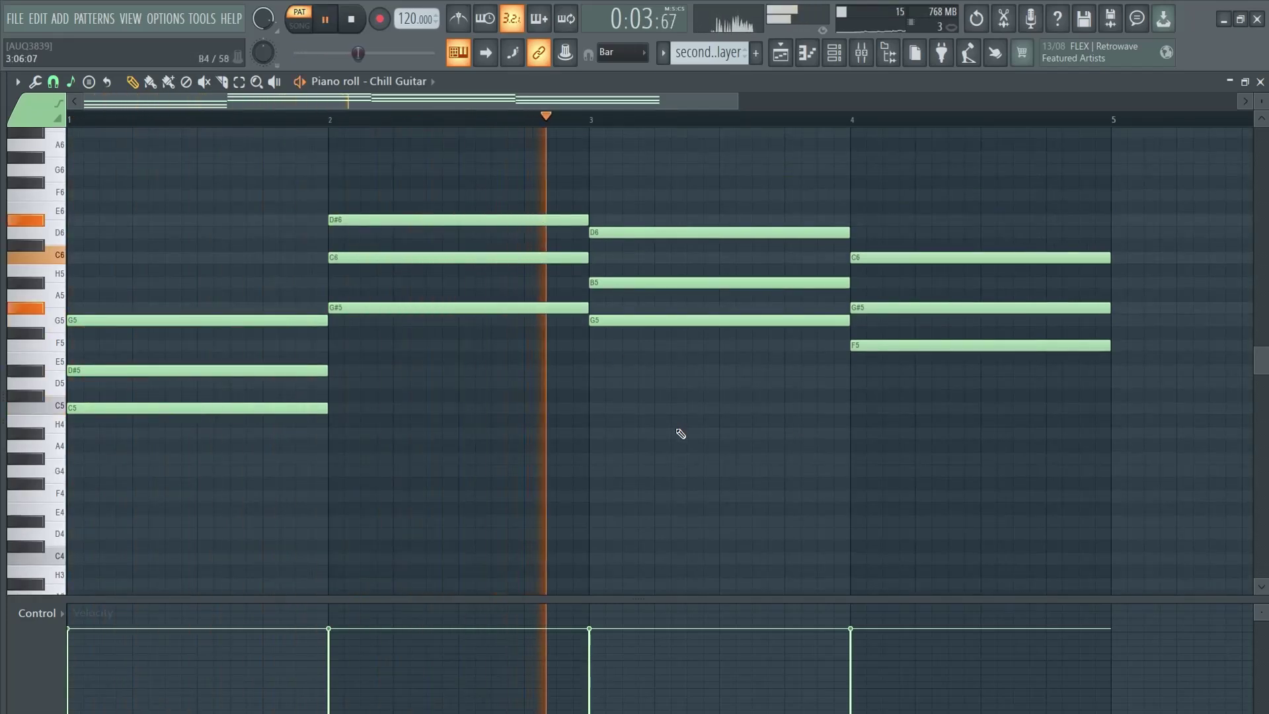
key(ctrl+Down)
scroll(674, 410, down, 3)
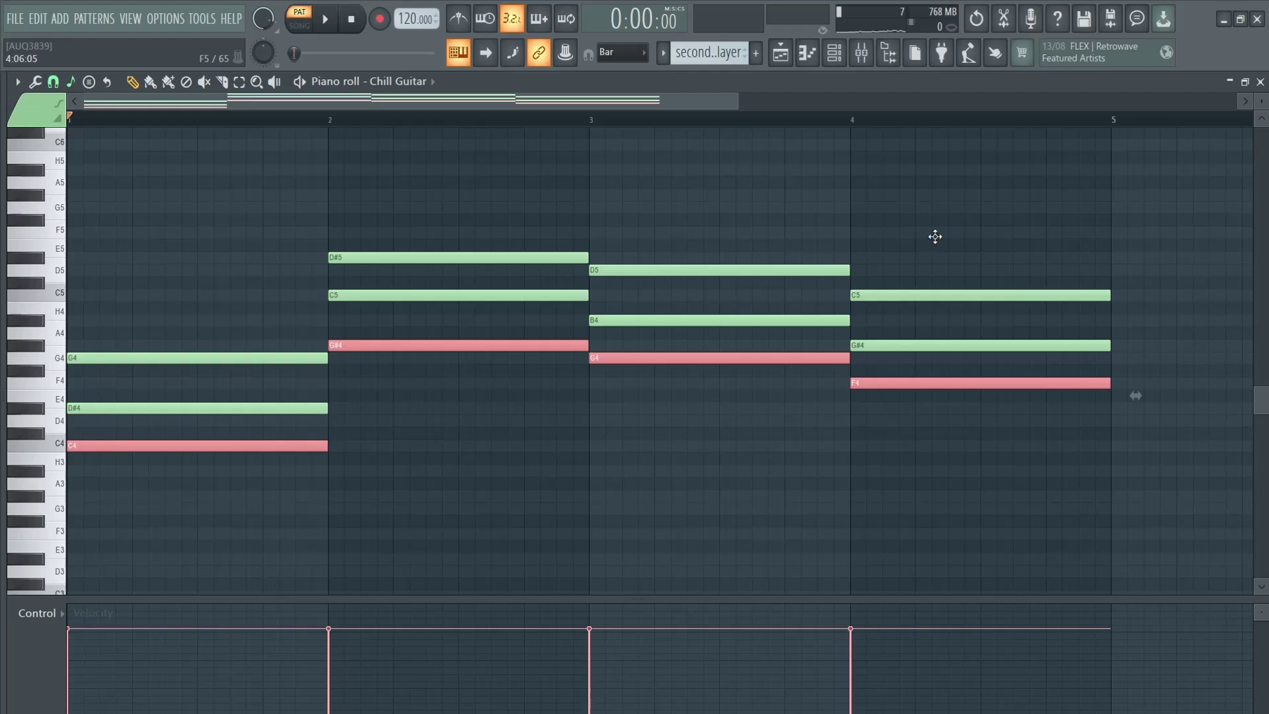
Duplicate the chord root notes an octave lower as C3, G#3, G3 and F3 in bars 1 to 4, and play the pattern
key(ctrl+Down)
scroll(230, 532, down, 2)
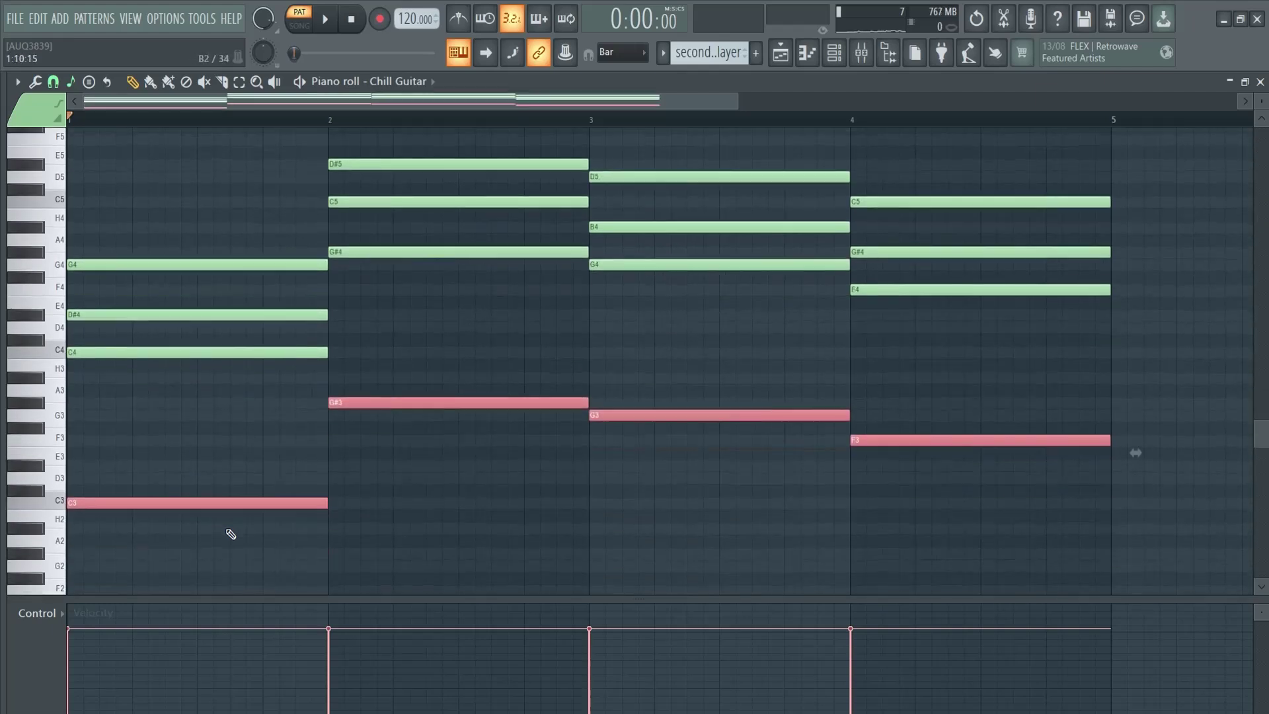
scroll(340, 476, up, 1)
key(ctrl+d)
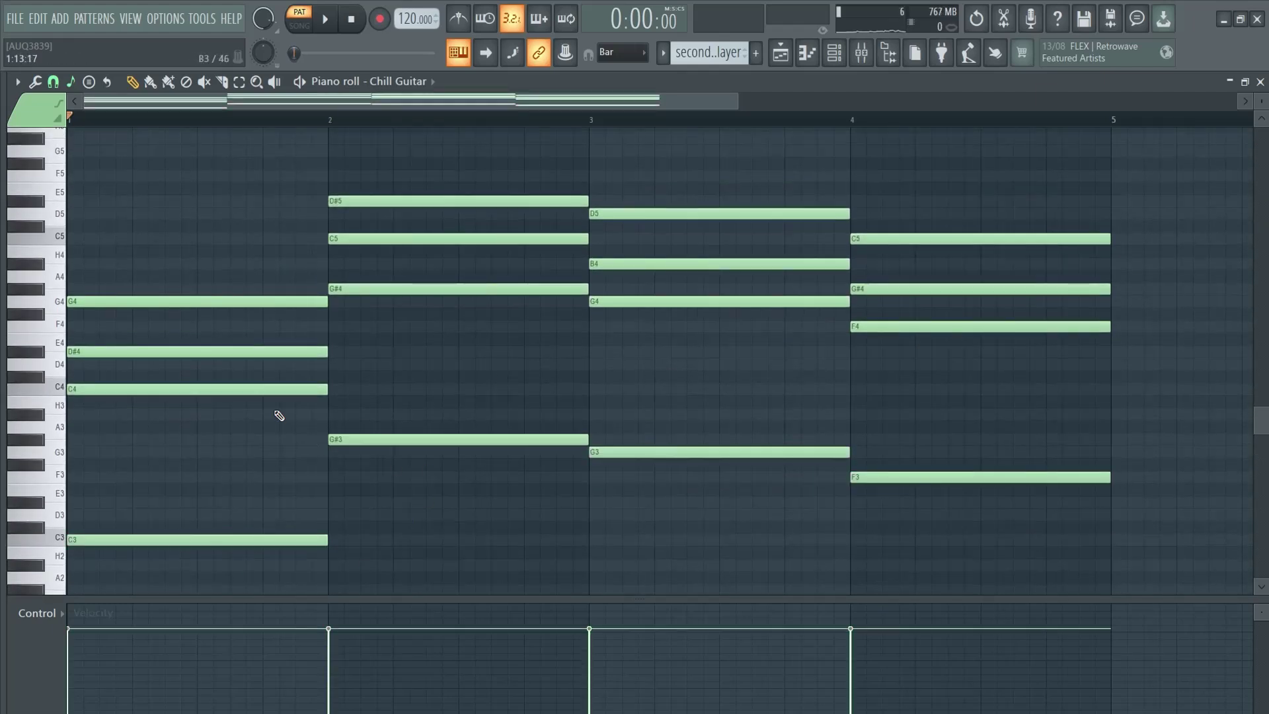
scroll(461, 411, up, 1)
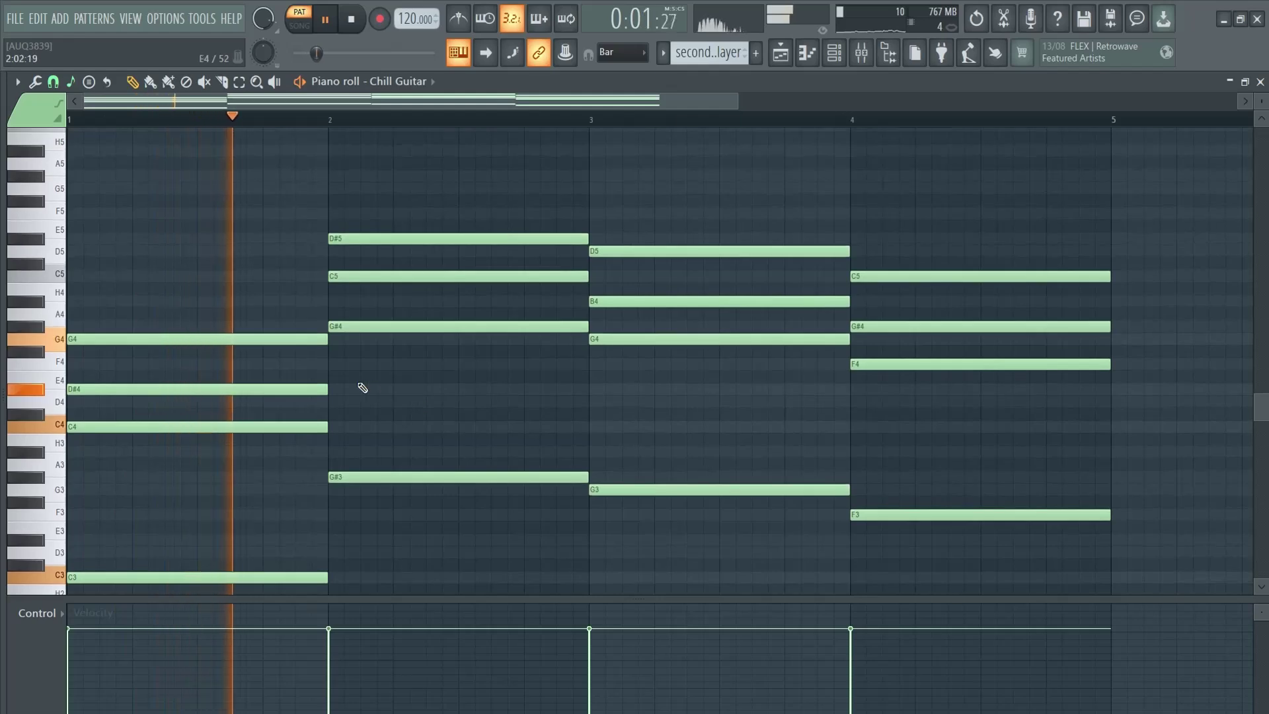
scroll(371, 416, up, 1)
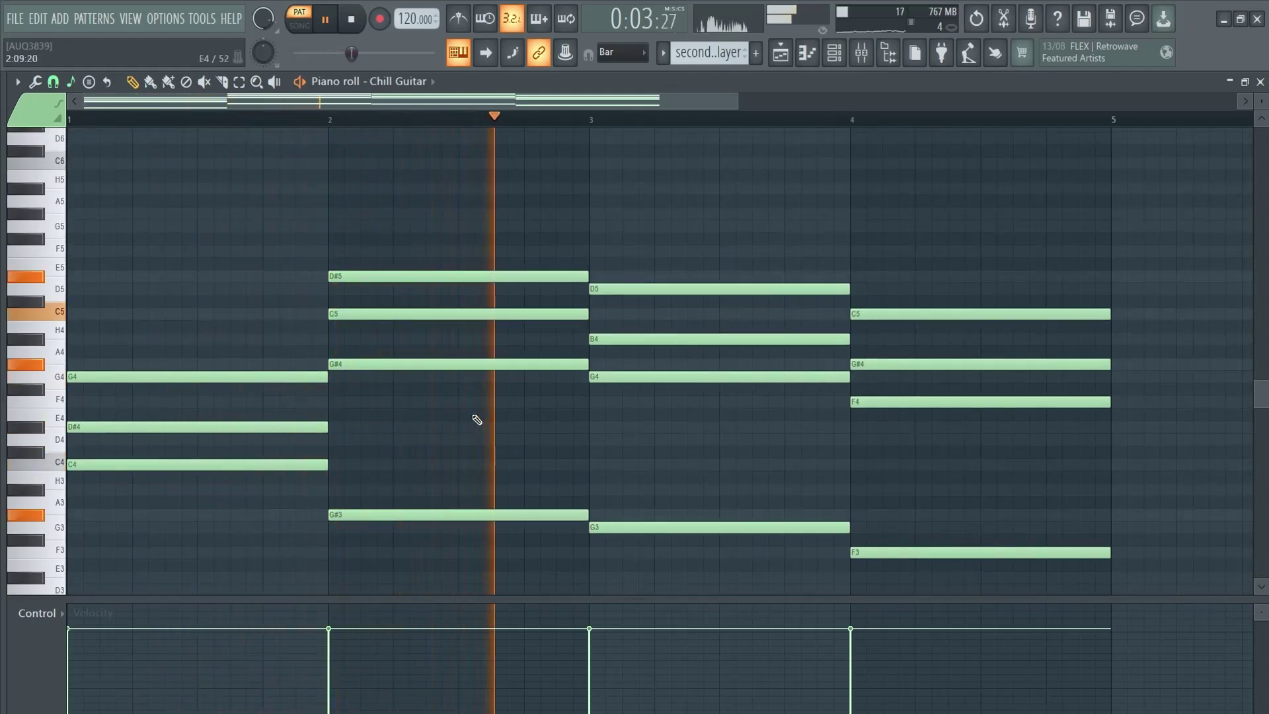
scroll(482, 420, down, 3)
scroll(575, 422, down, 1)
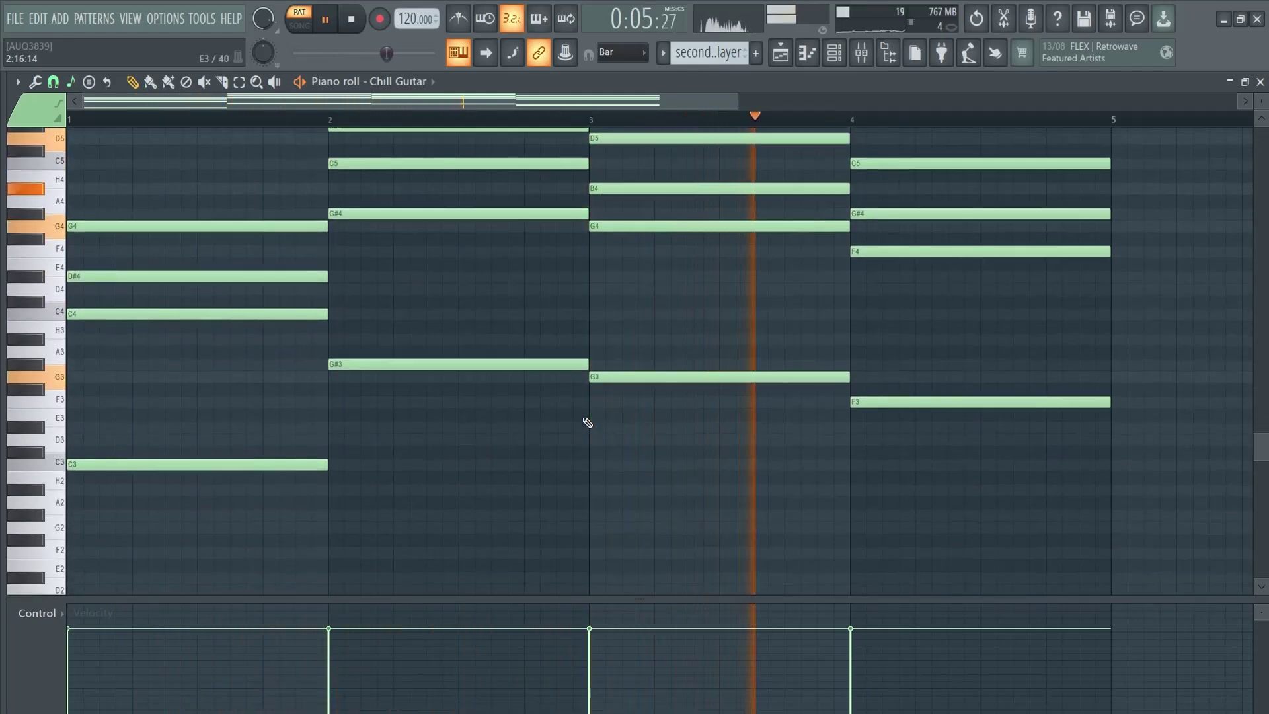
Duplicate the lowest root notes another octave down as C2, G#2, G2 and F2, and play the pattern
key(space)
drag(985, 343, 310, 512)
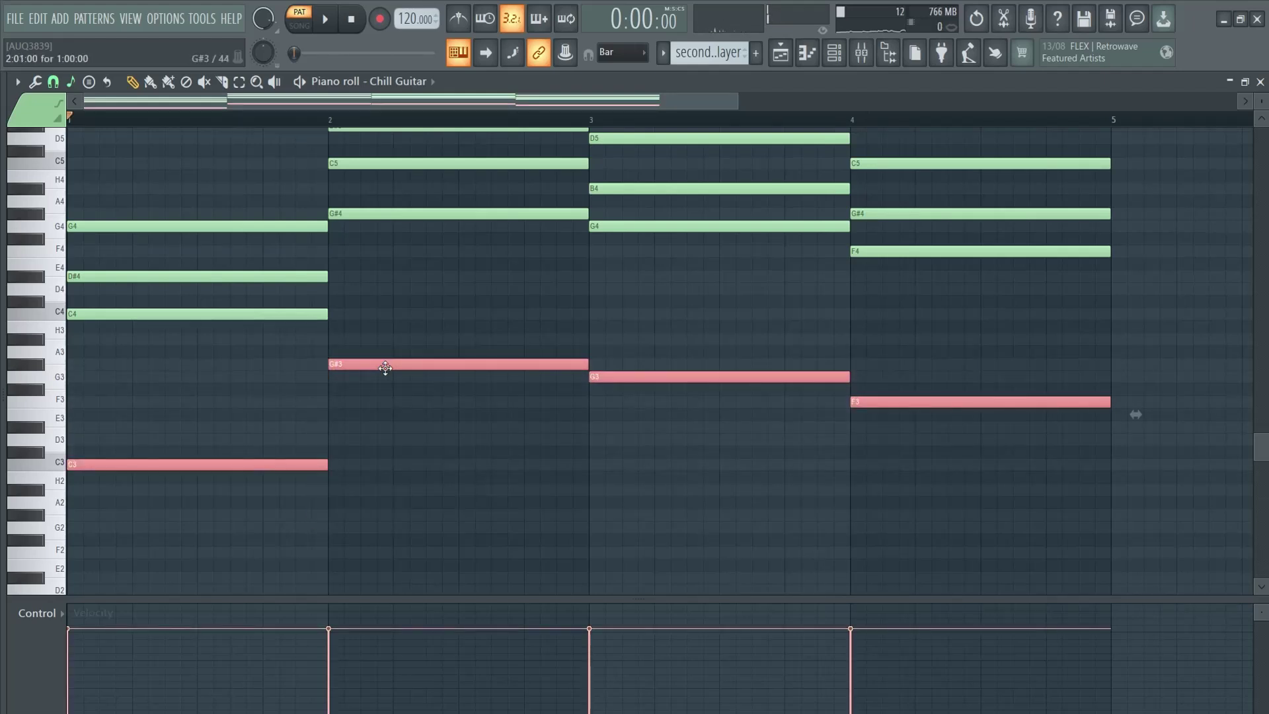
key(ctrl+Down)
scroll(456, 403, up, 1)
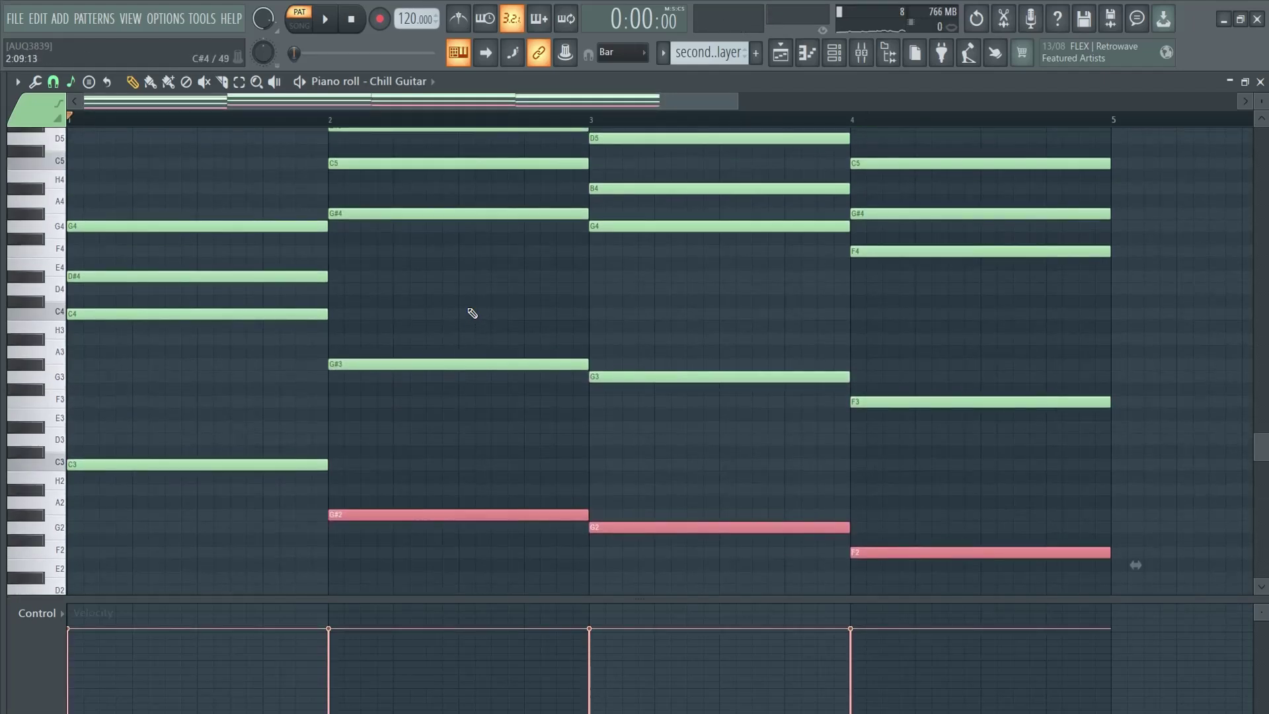
click(467, 295)
scroll(488, 354, up, 1)
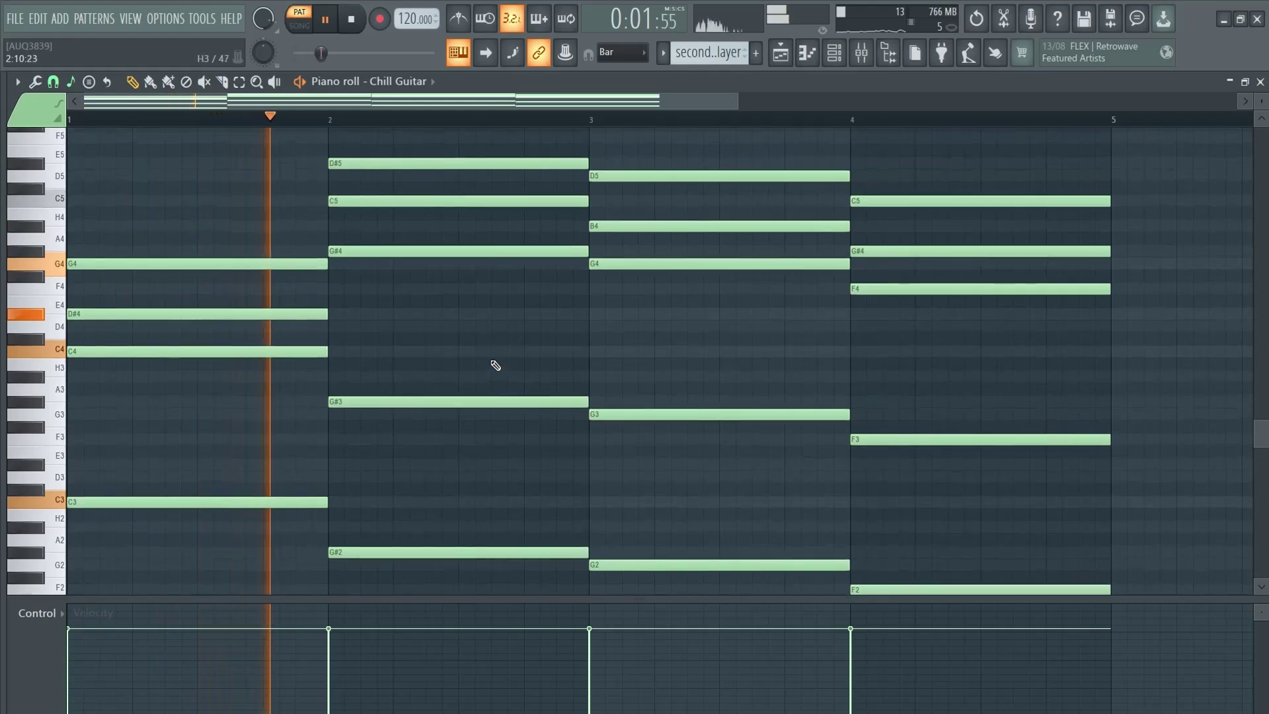
scroll(555, 366, up, 2)
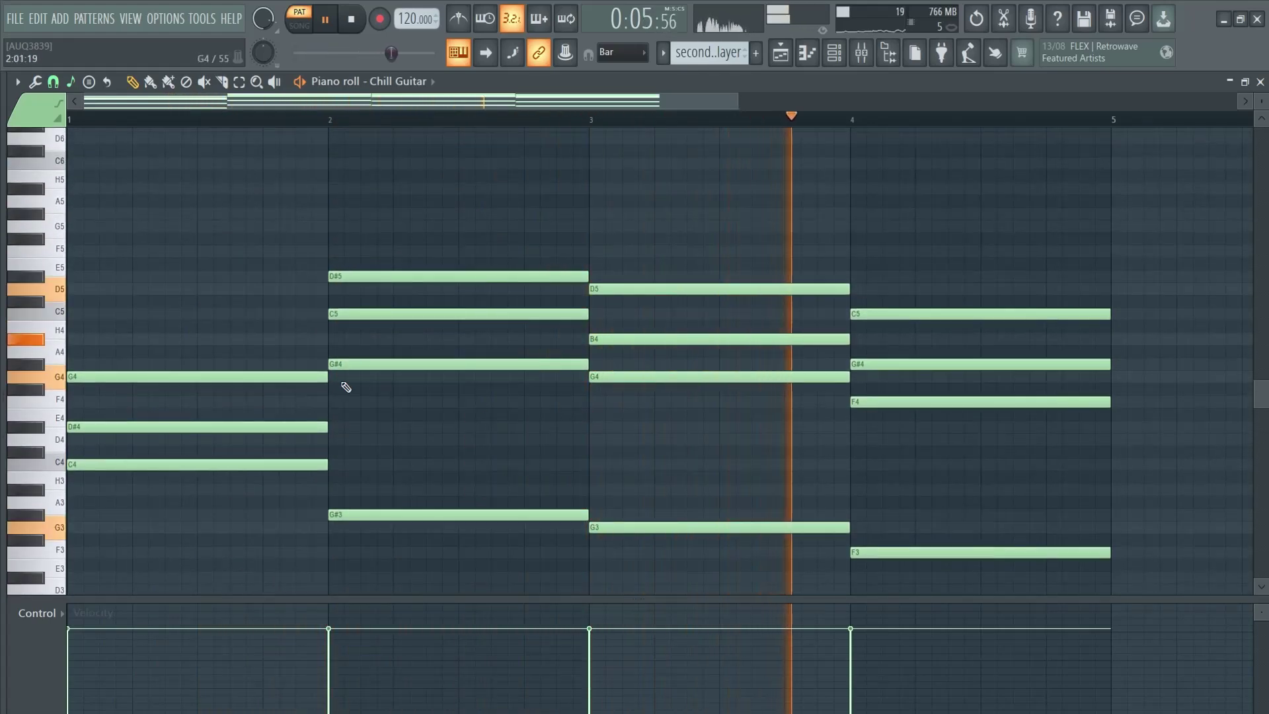
key(space)
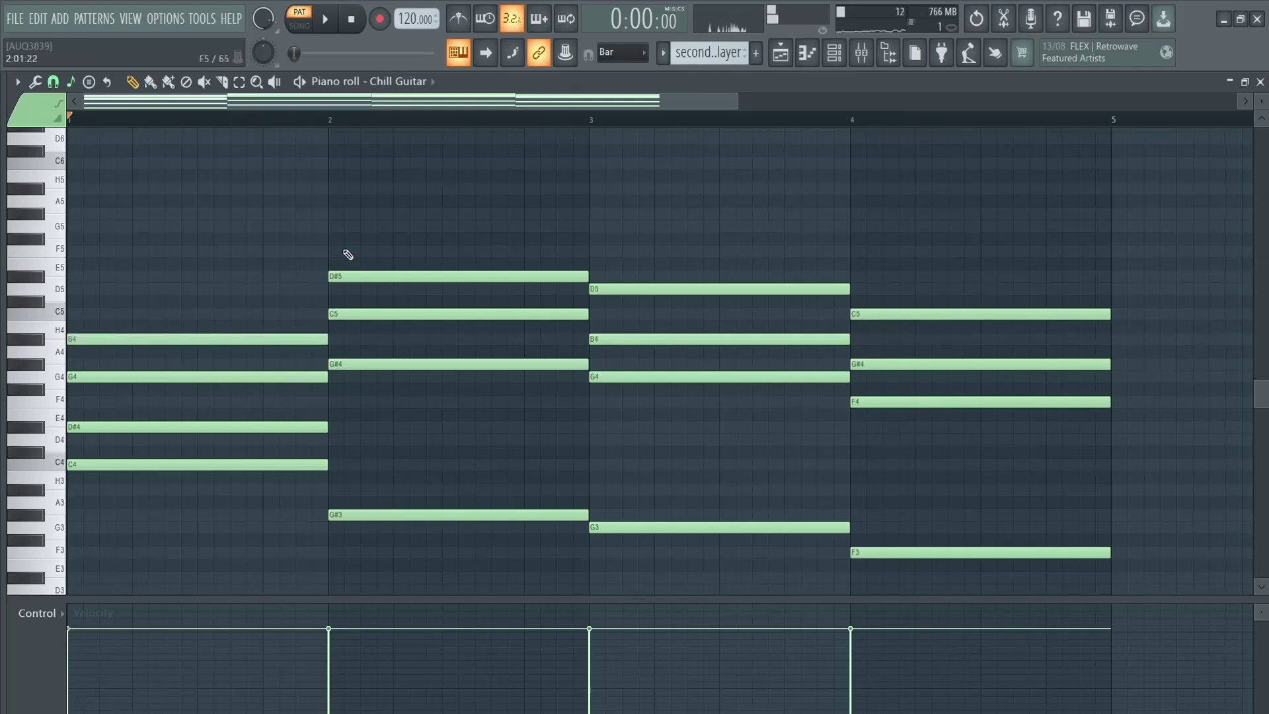
Try sevenths B4, G5, F5 and D#5 on top of the chords in bars 1 to 4, play them, and delete them
click(332, 227)
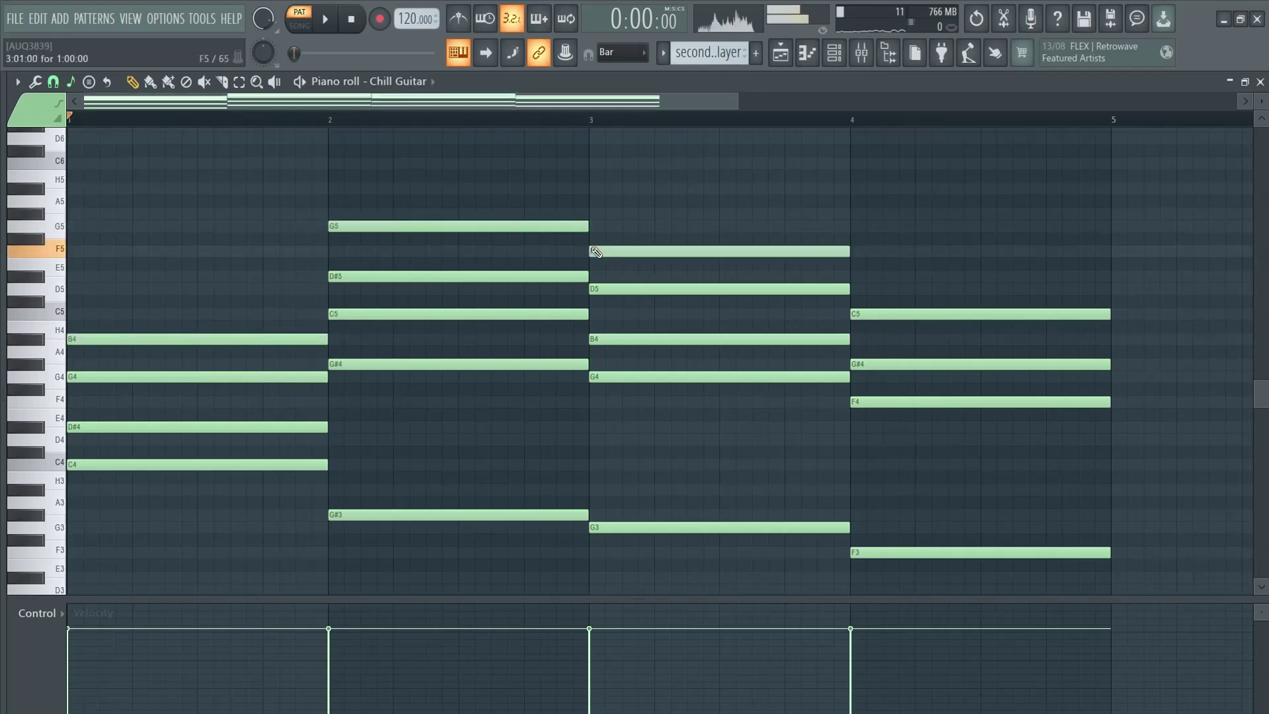
key(space)
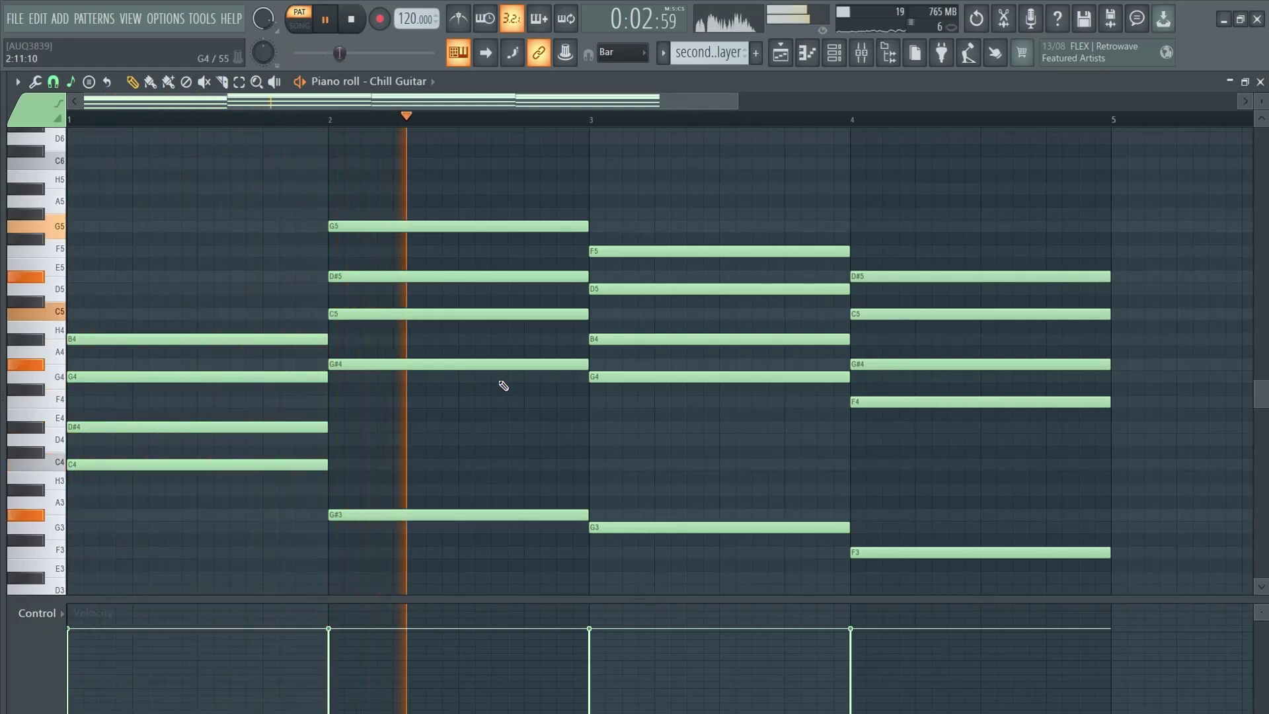
key(space)
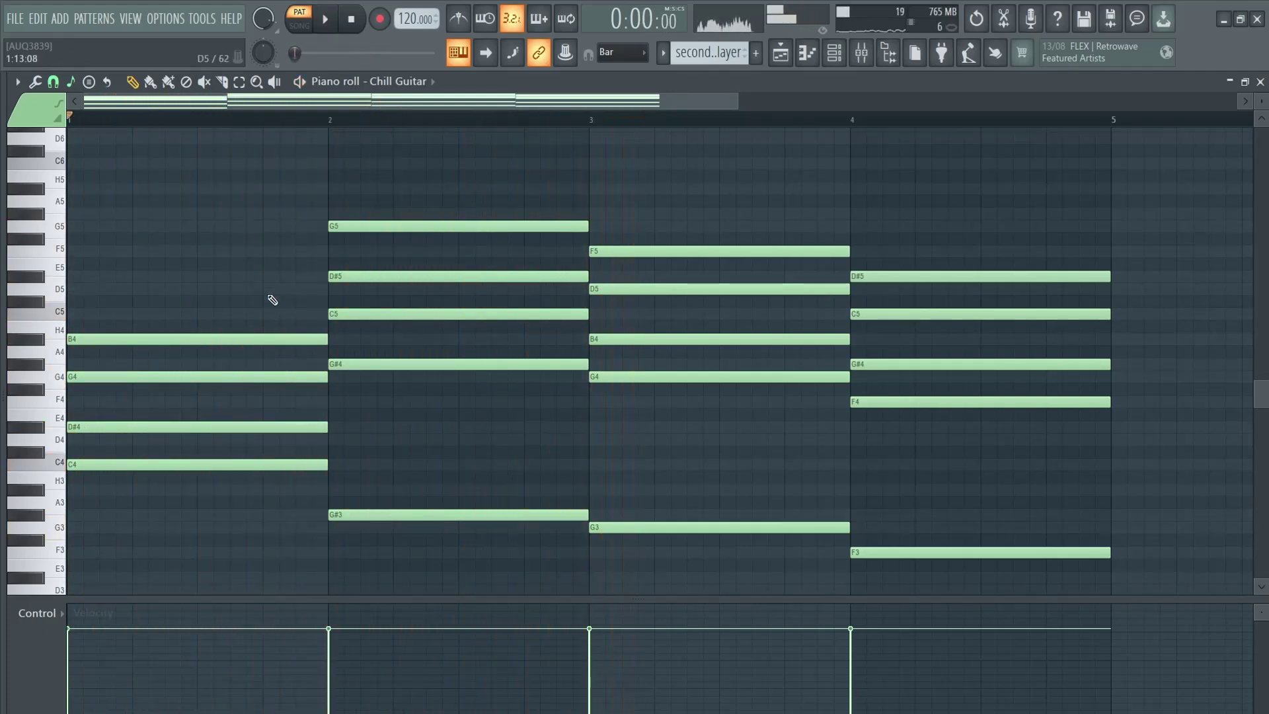
right_click(429, 227)
right_click(604, 252)
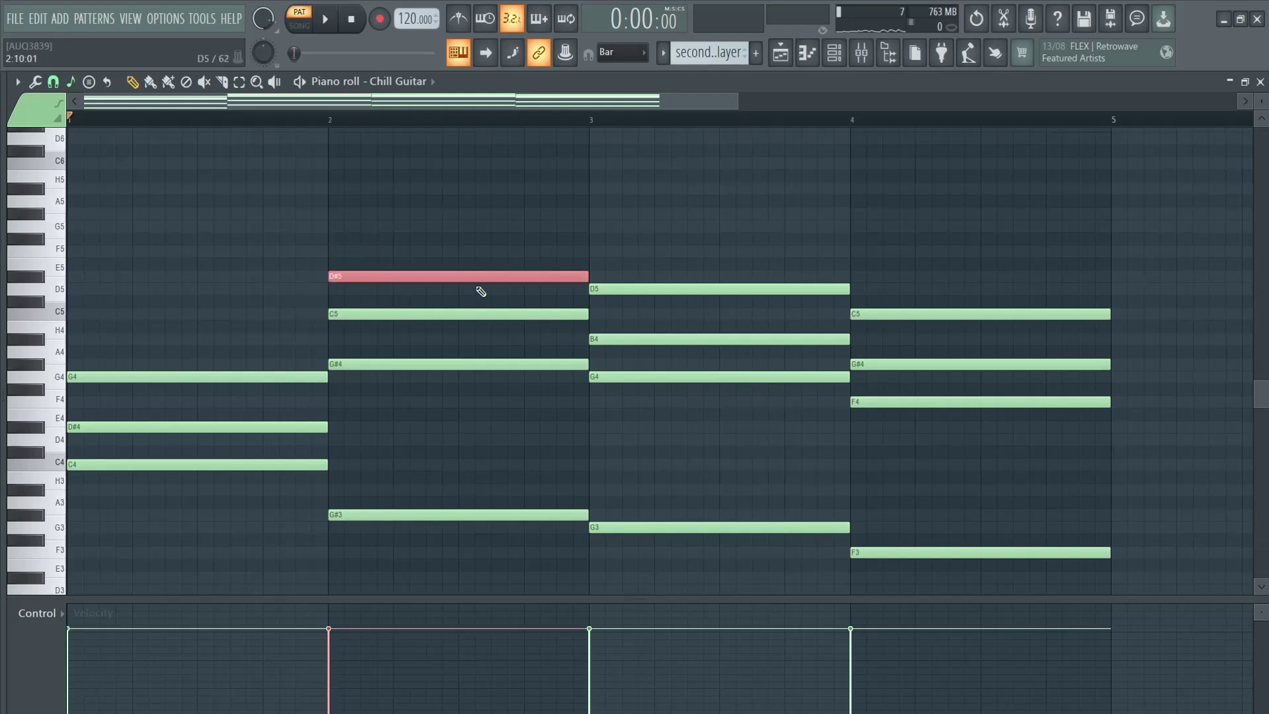
Invert the bar 2 chord by moving D#5 and C5 down an octave to D#4 and C4
key(ctrl+Down)
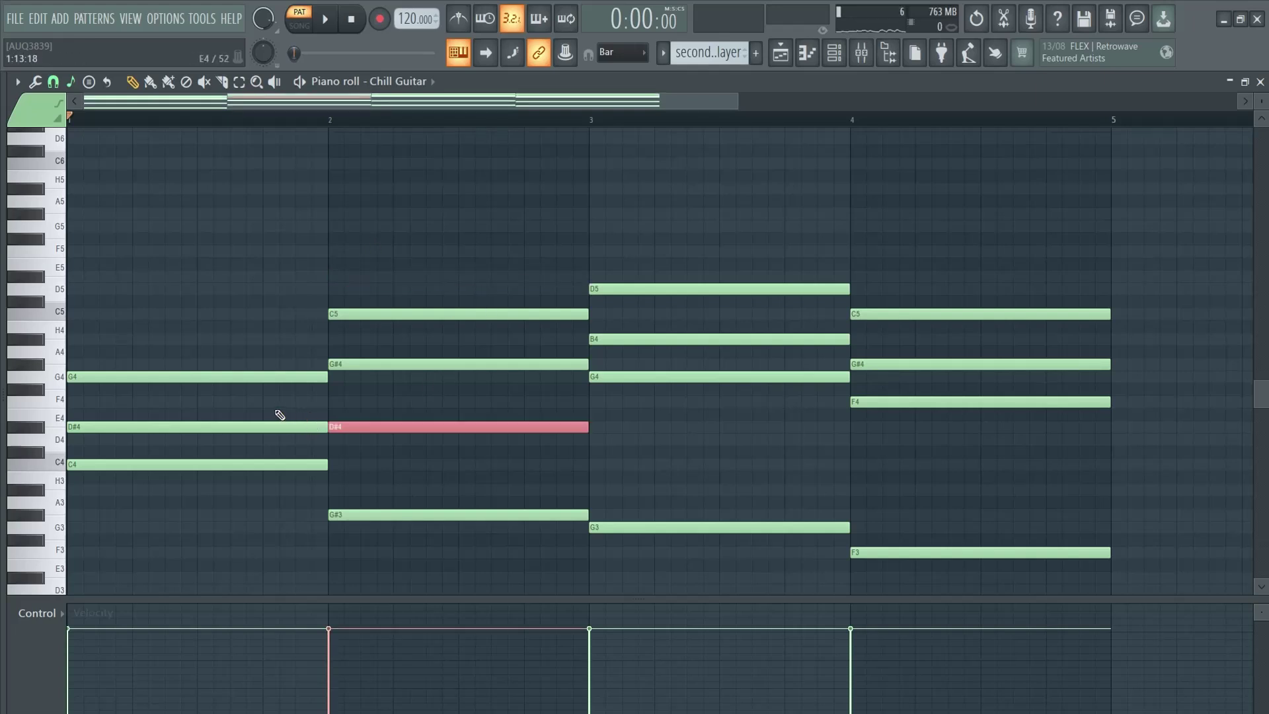
drag(338, 421, 422, 440)
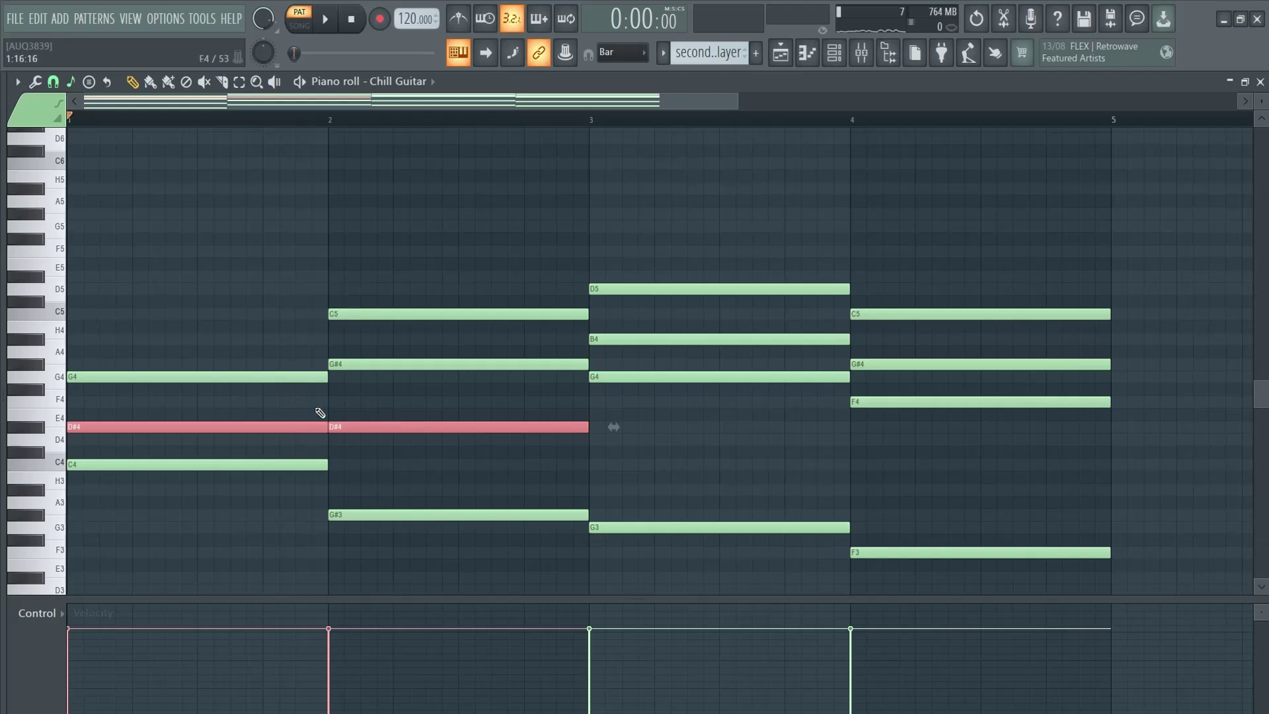
drag(345, 264, 397, 340)
key(ctrl+Up)
key(ctrl+Down)
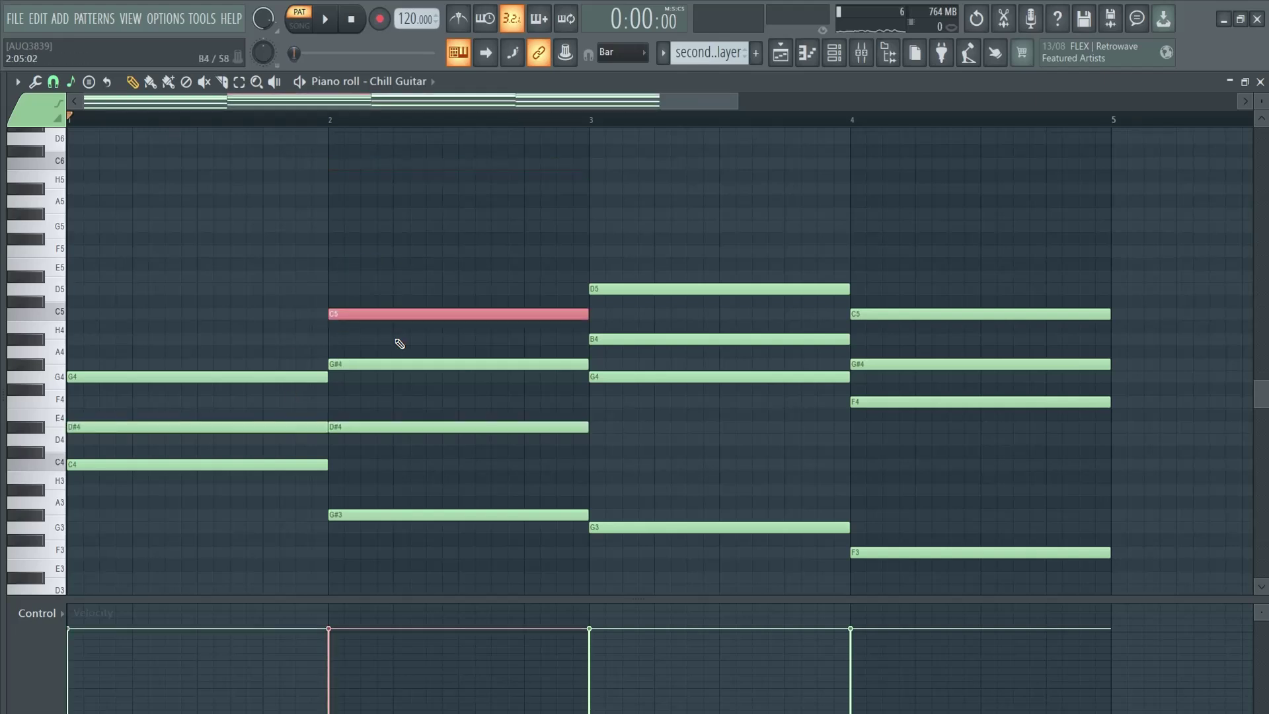
key(ctrl+Down)
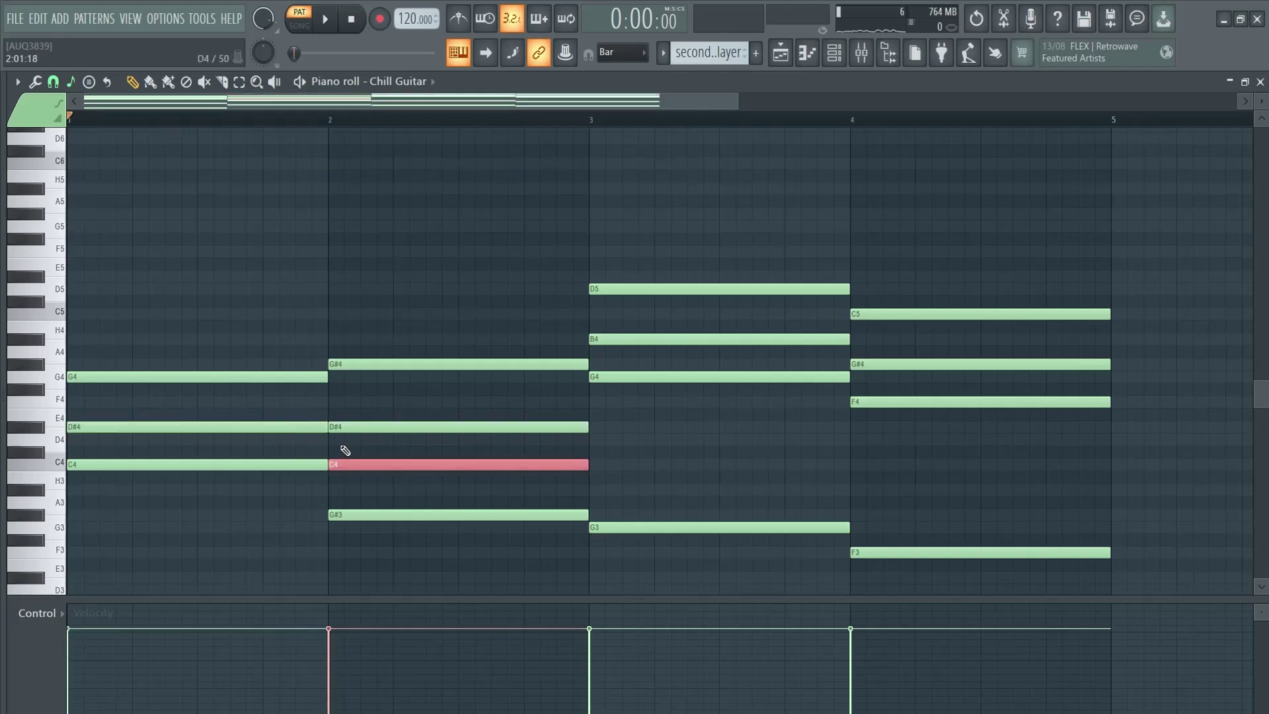
Move D5 in bar 3 down an octave to D4 and C5 in bar 4 down to C4
key(ctrl+Down)
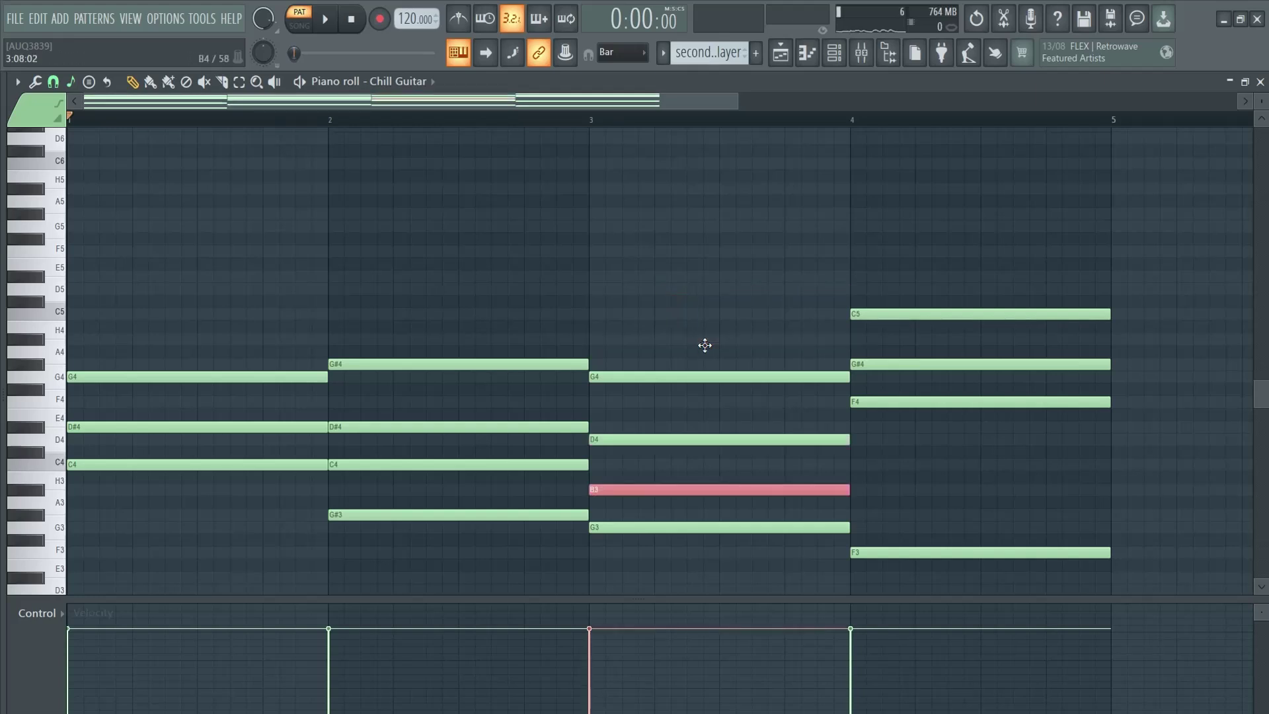
drag(896, 259, 928, 334)
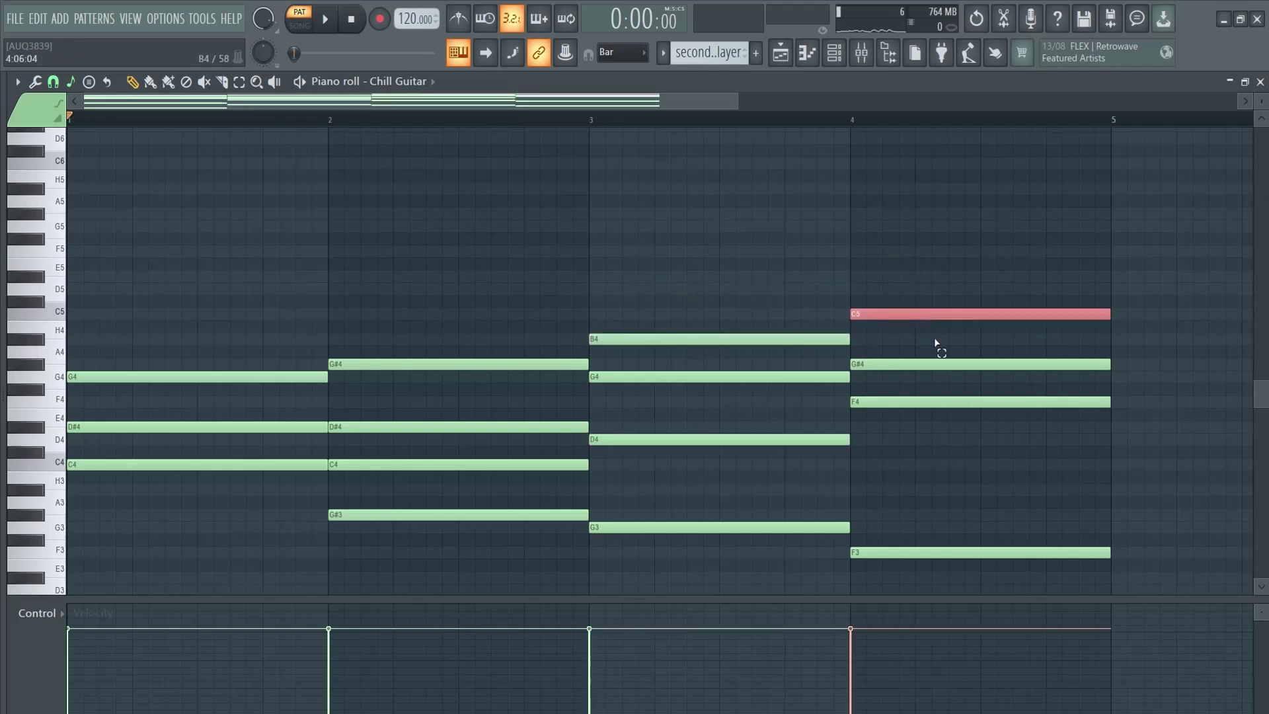
key(ctrl+Down)
scroll(764, 340, down, 4)
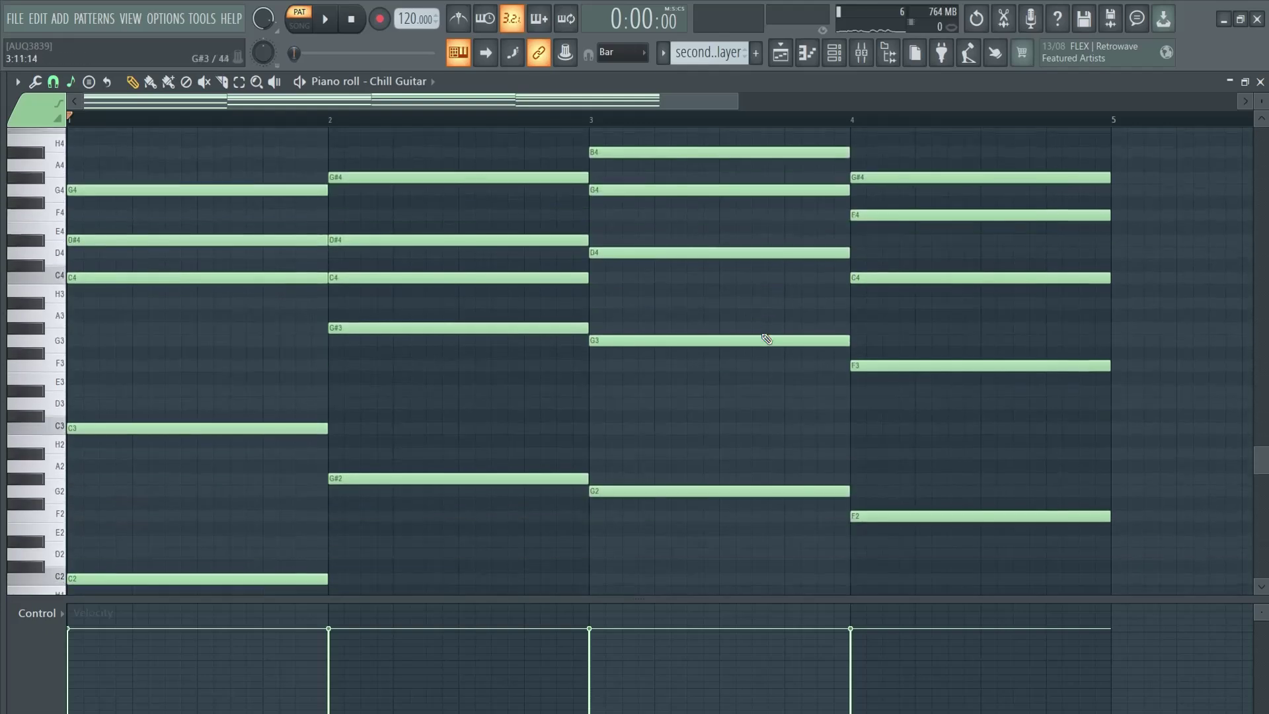
scroll(708, 400, up, 4)
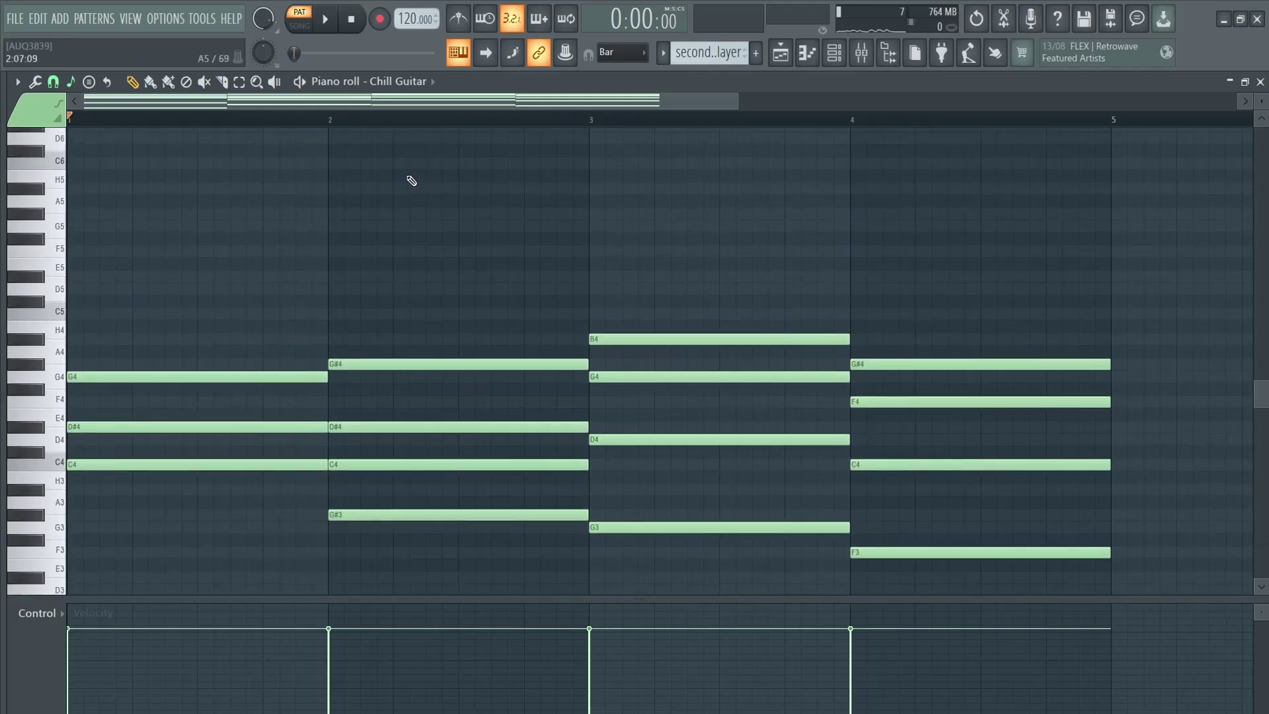
Check the piano roll's snap-to-scale setting and play back the inverted chord progression
click(71, 82)
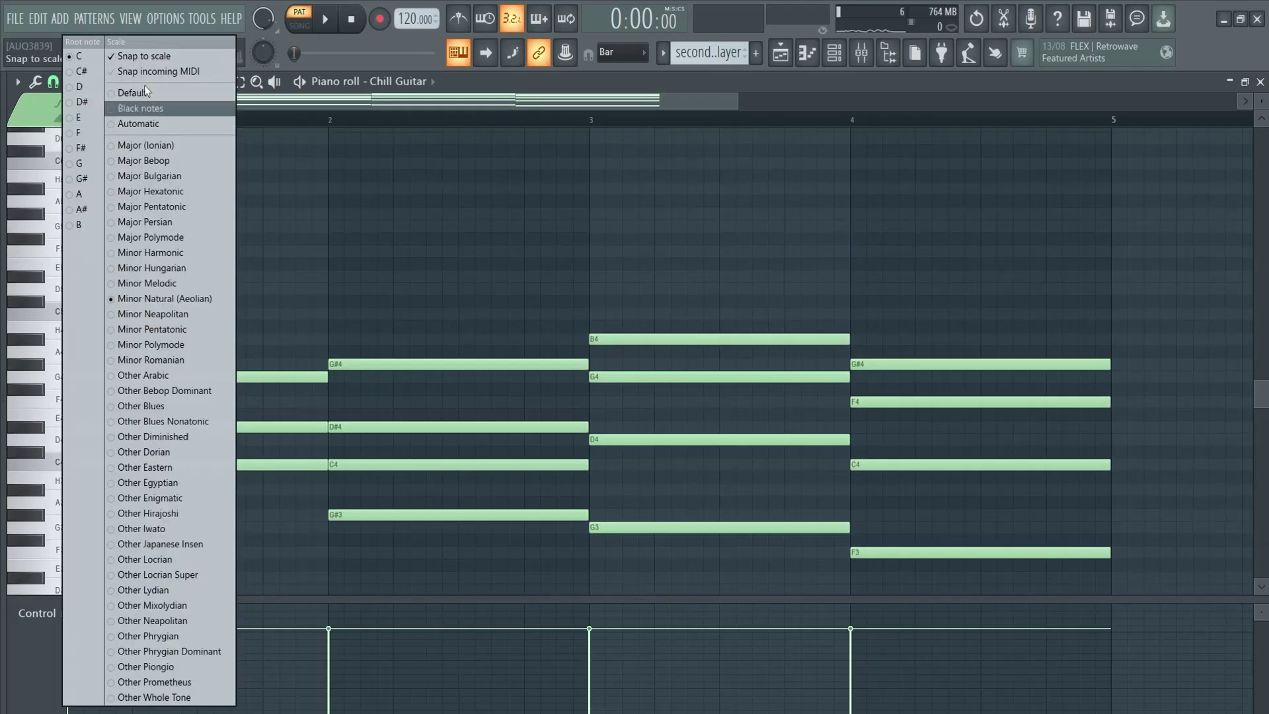
click(436, 235)
key(space)
scroll(441, 237, down, 1)
scroll(442, 242, down, 3)
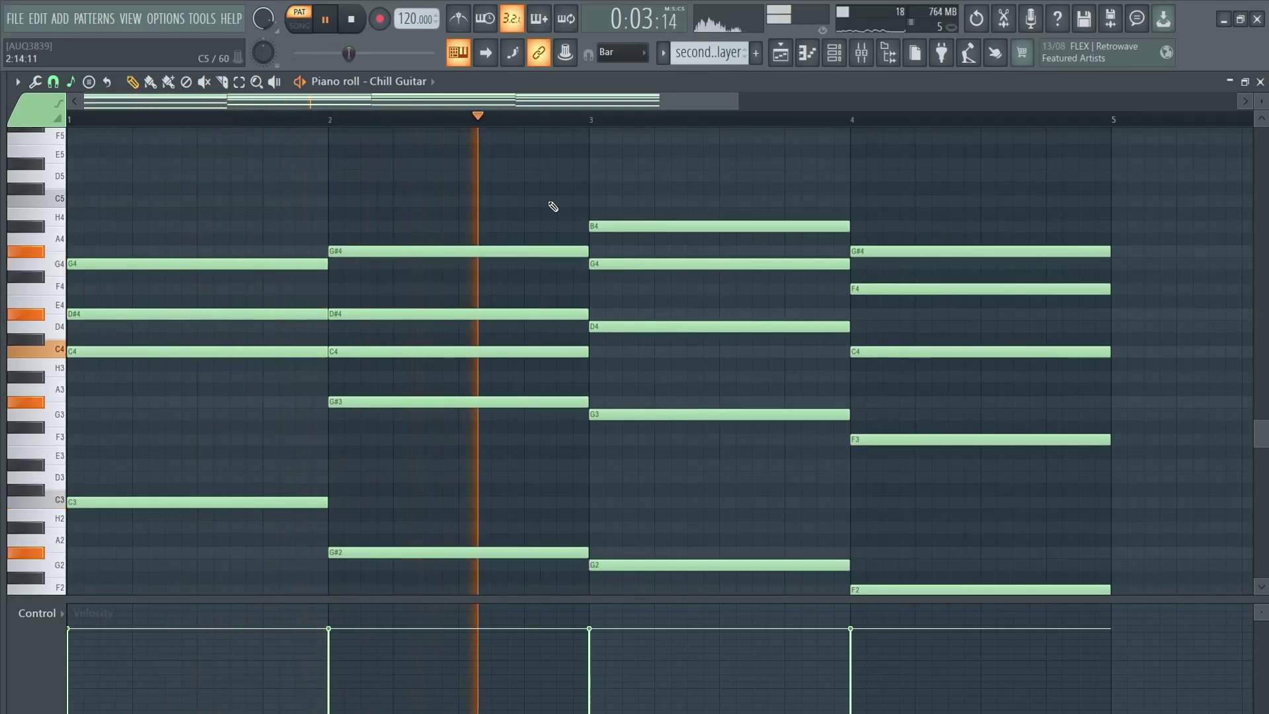
scroll(588, 218, down, 2)
scroll(656, 246, up, 1)
scroll(658, 248, up, 2)
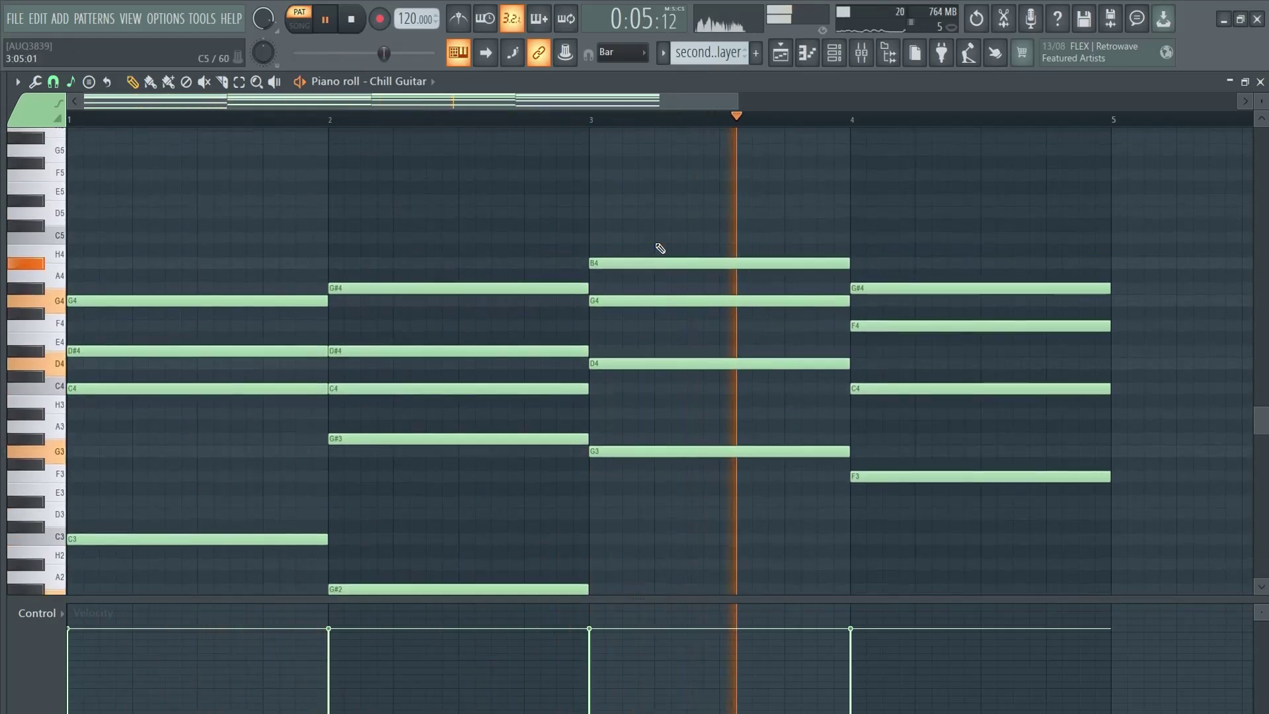
key(space)
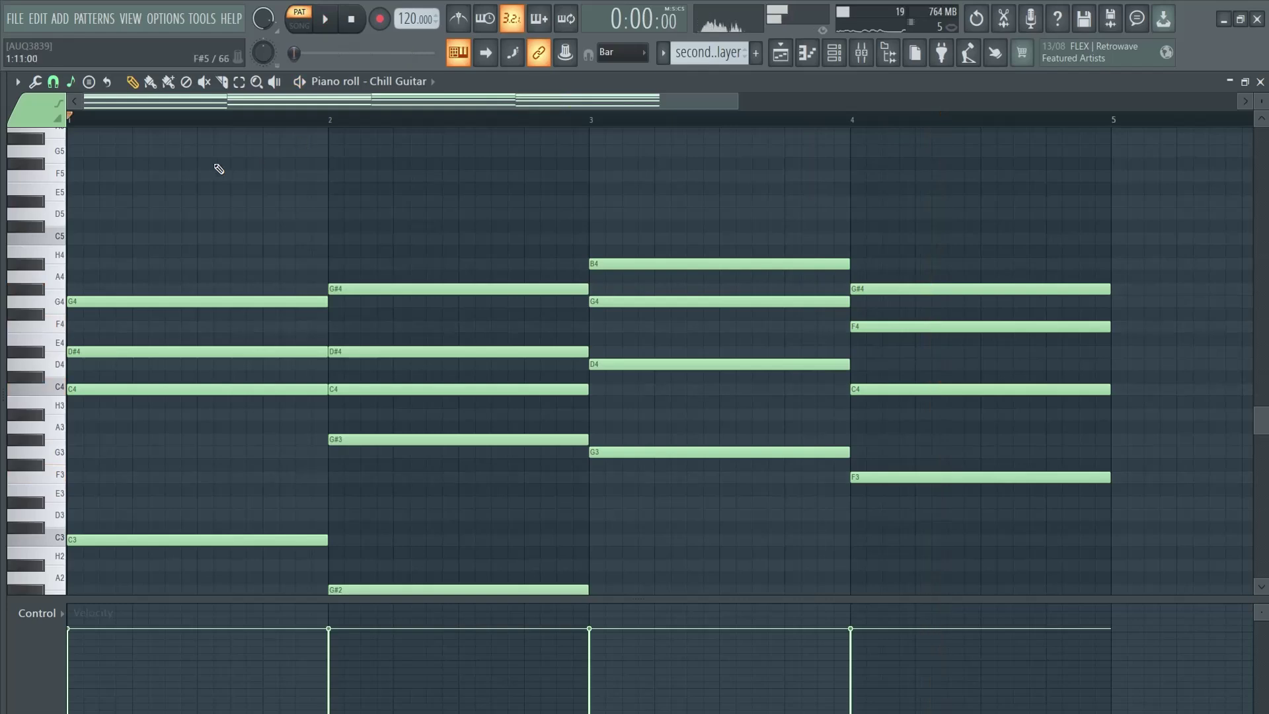
Try the Chop tool with the time multiplier raised to eight slices per bar, play the result, and cancel the chopping
click(35, 84)
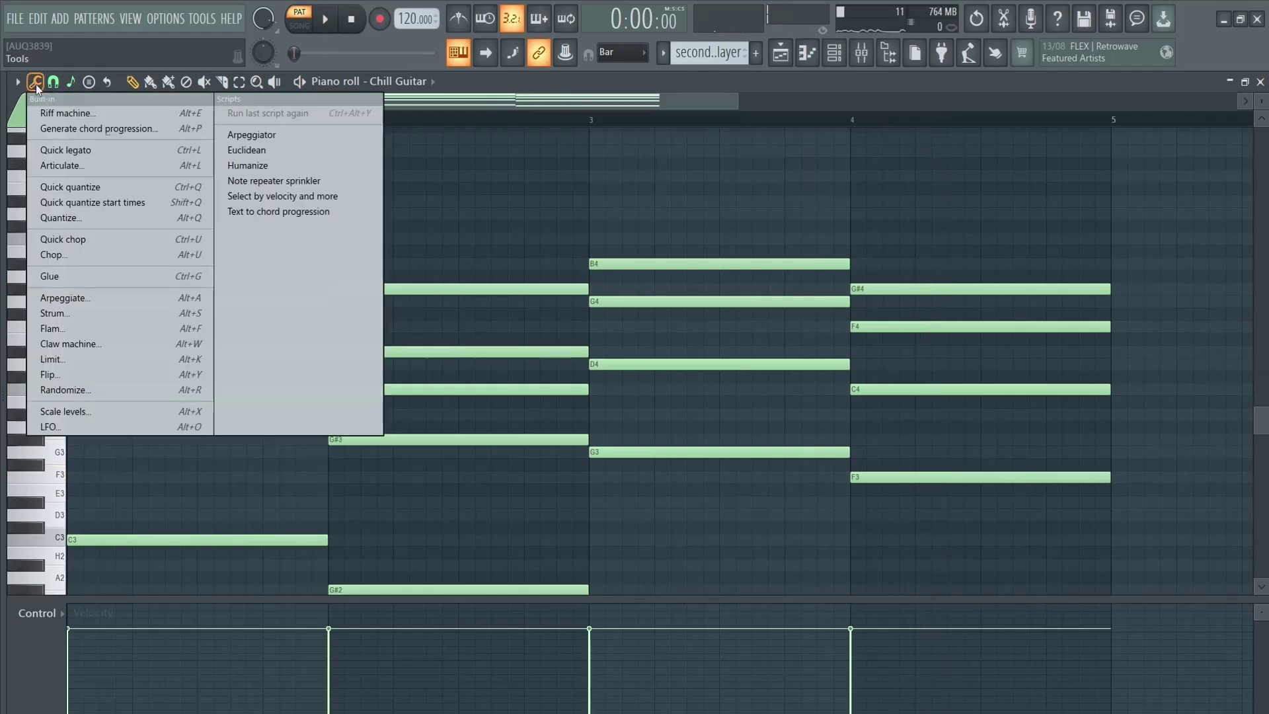
click(74, 259)
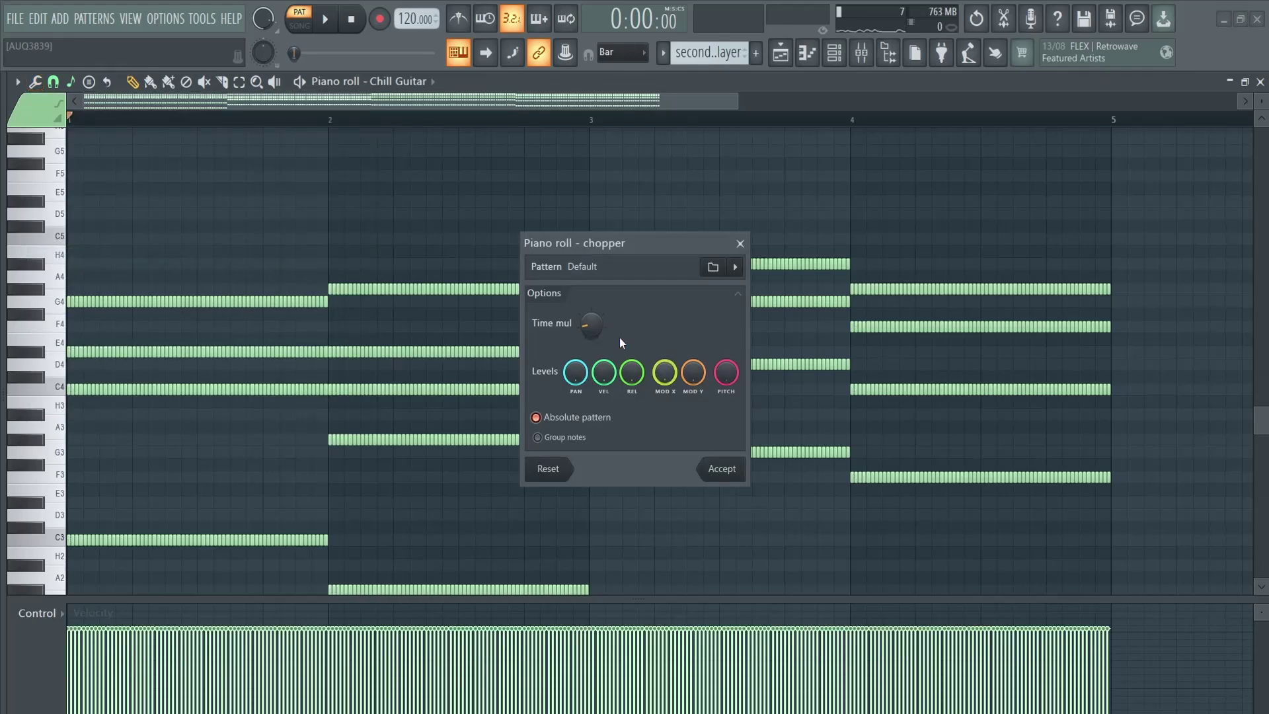
drag(591, 323, 588, 292)
key(space)
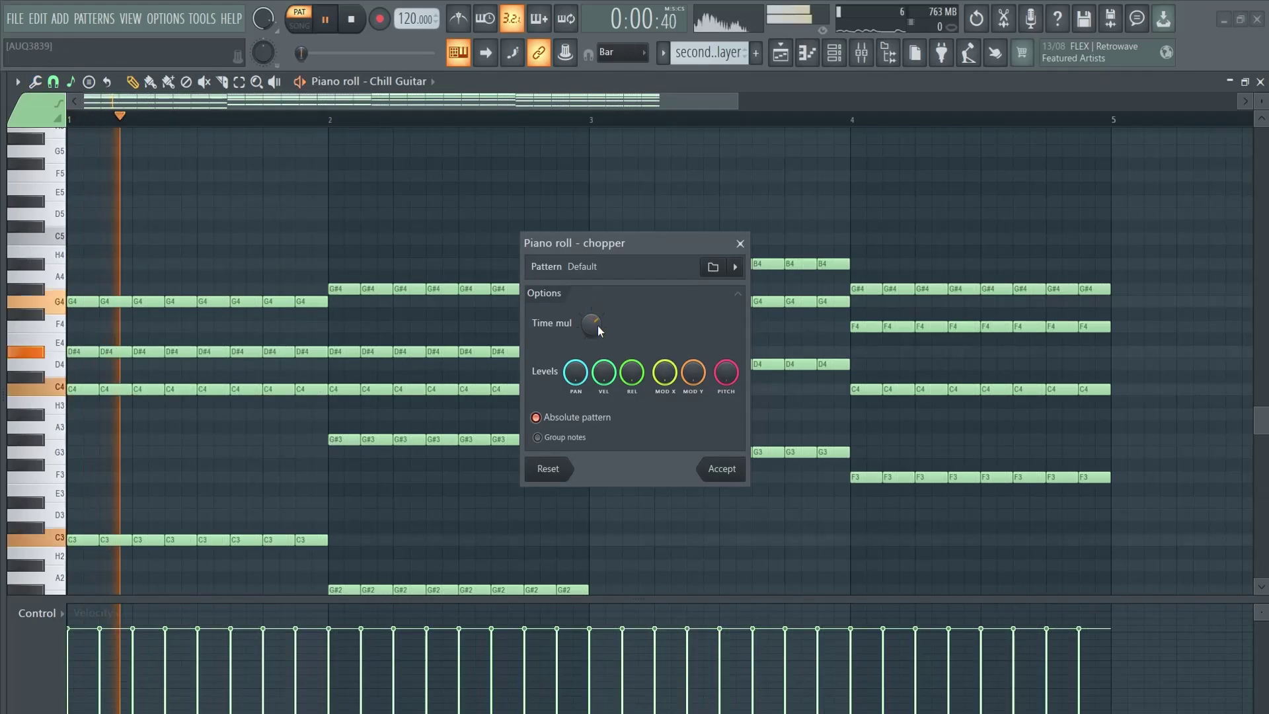
mouse_move(653, 243)
mouse_down()
mouse_move(677, 234)
mouse_move(818, 267)
mouse_move(783, 276)
mouse_move(639, 243)
mouse_up()
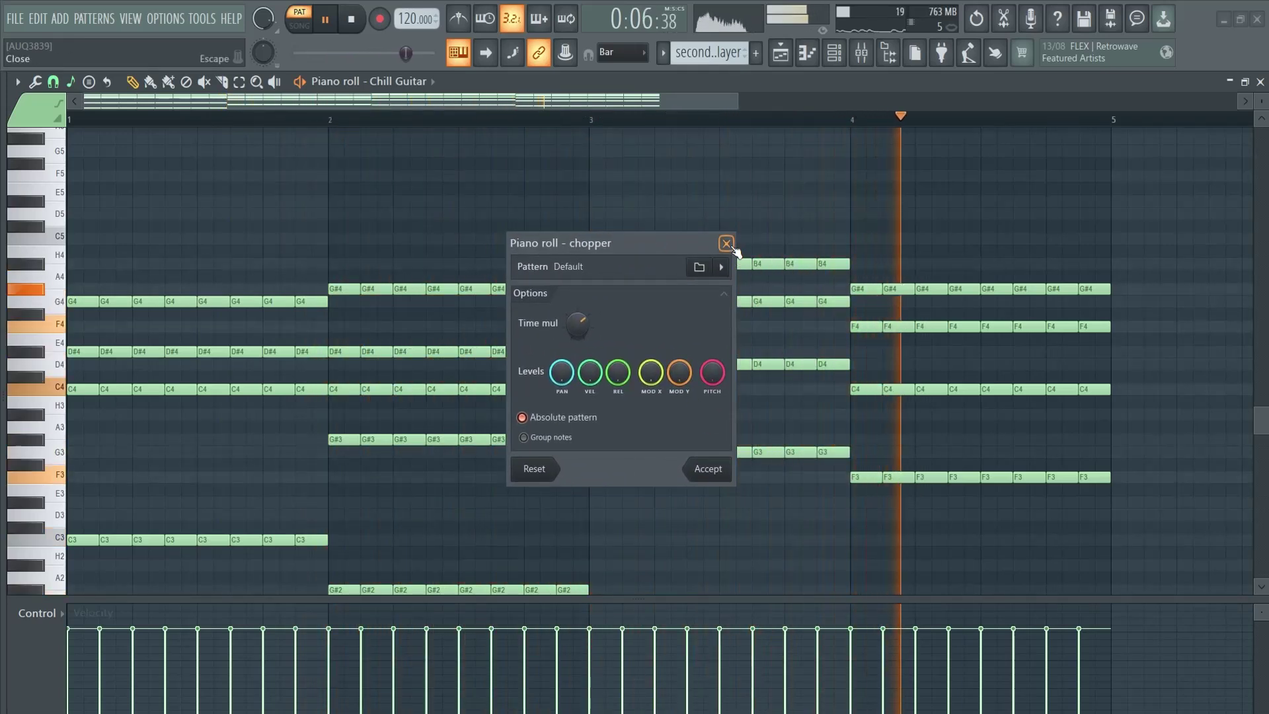
key(space)
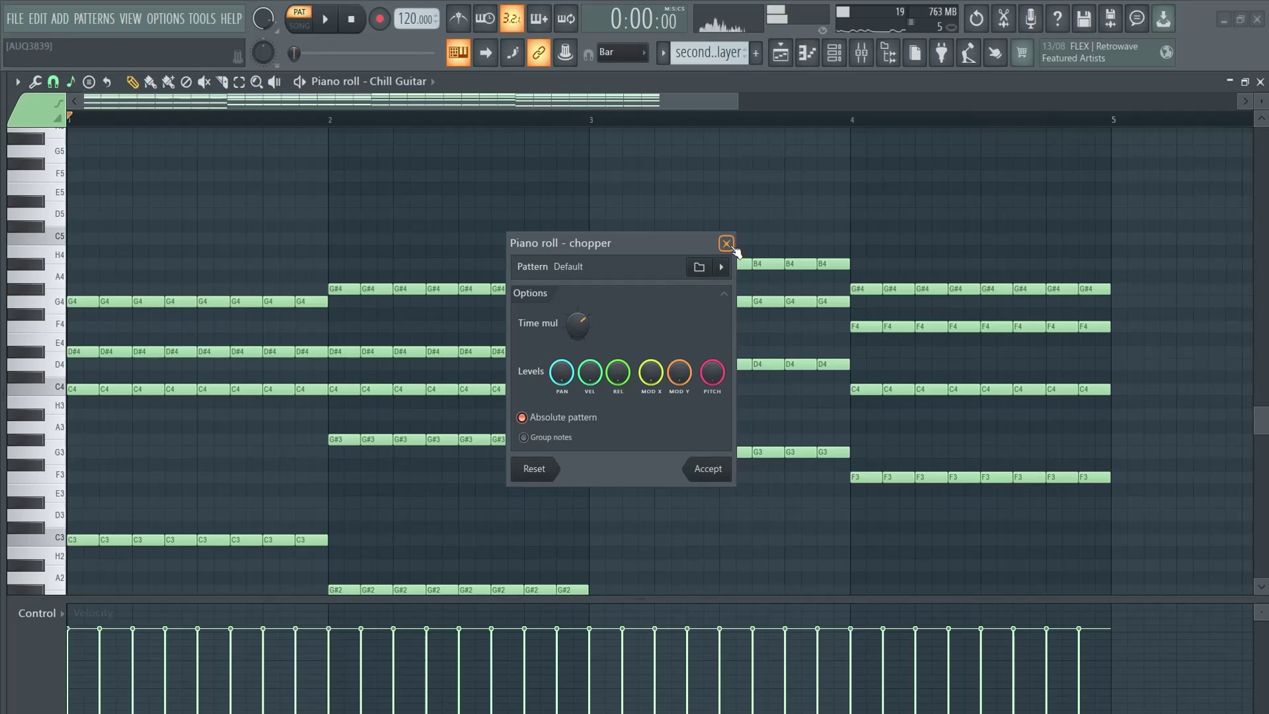
click(726, 244)
scroll(713, 241, down, 6)
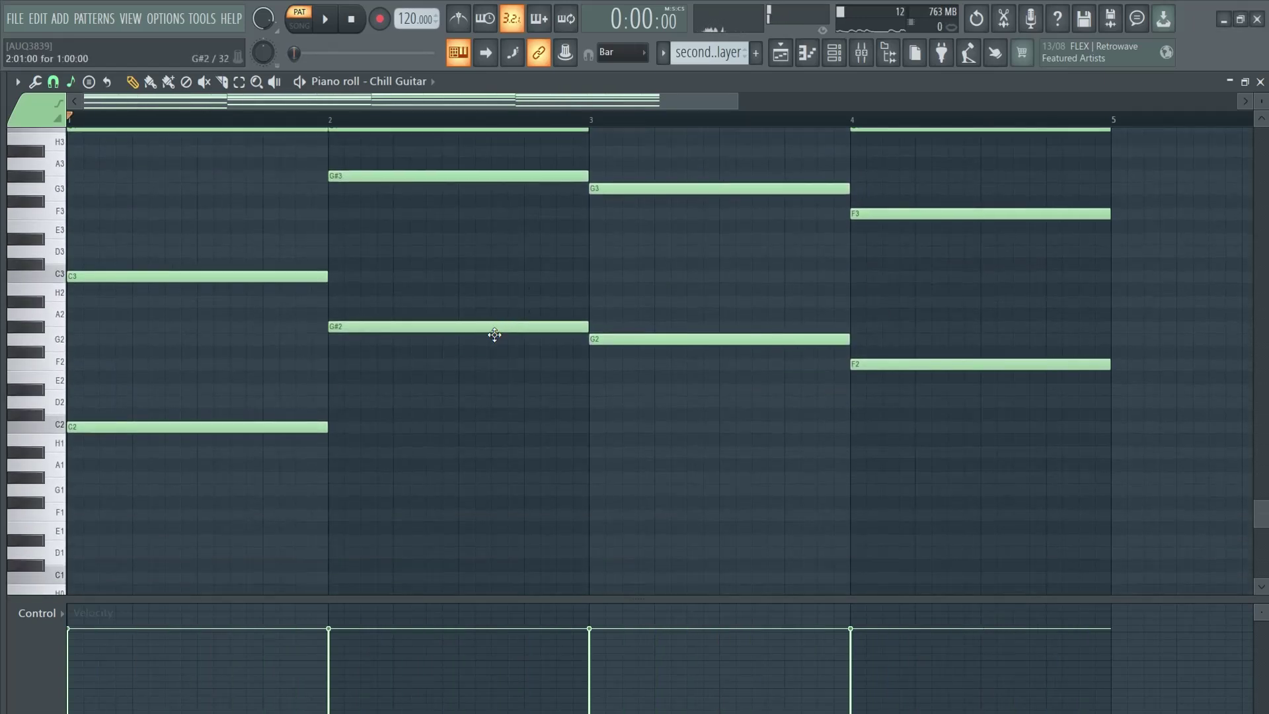
Delete the lowest bass notes C2, G#2, G2 and F2 from the four bars of the guitar chord progression
drag(251, 493, 1013, 333)
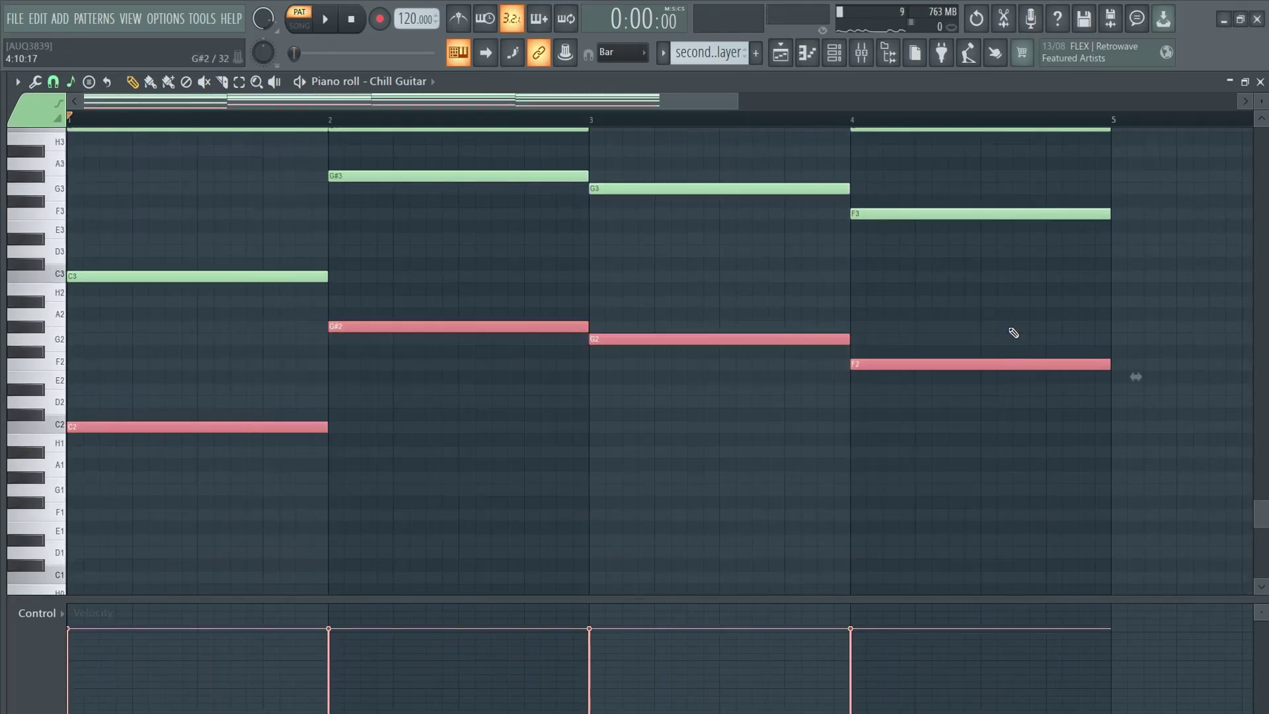
key(Delete)
scroll(623, 396, up, 6)
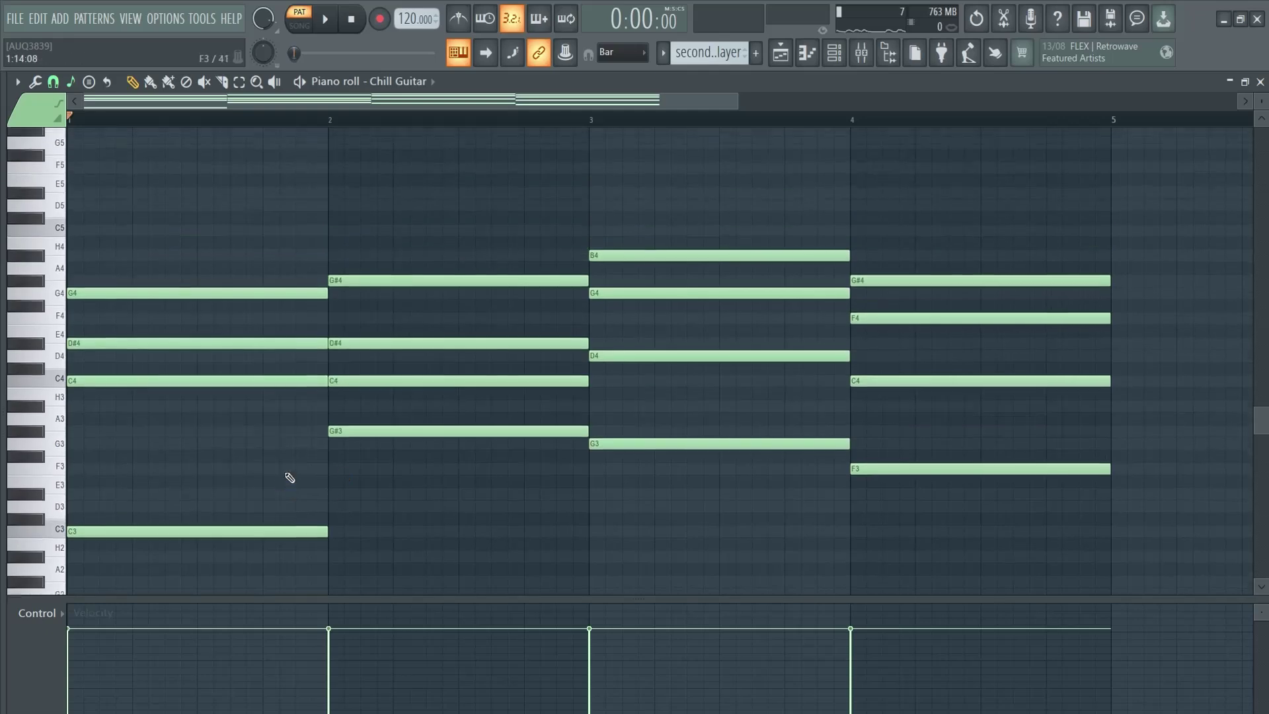
scroll(921, 496, down, 4)
scroll(850, 478, up, 5)
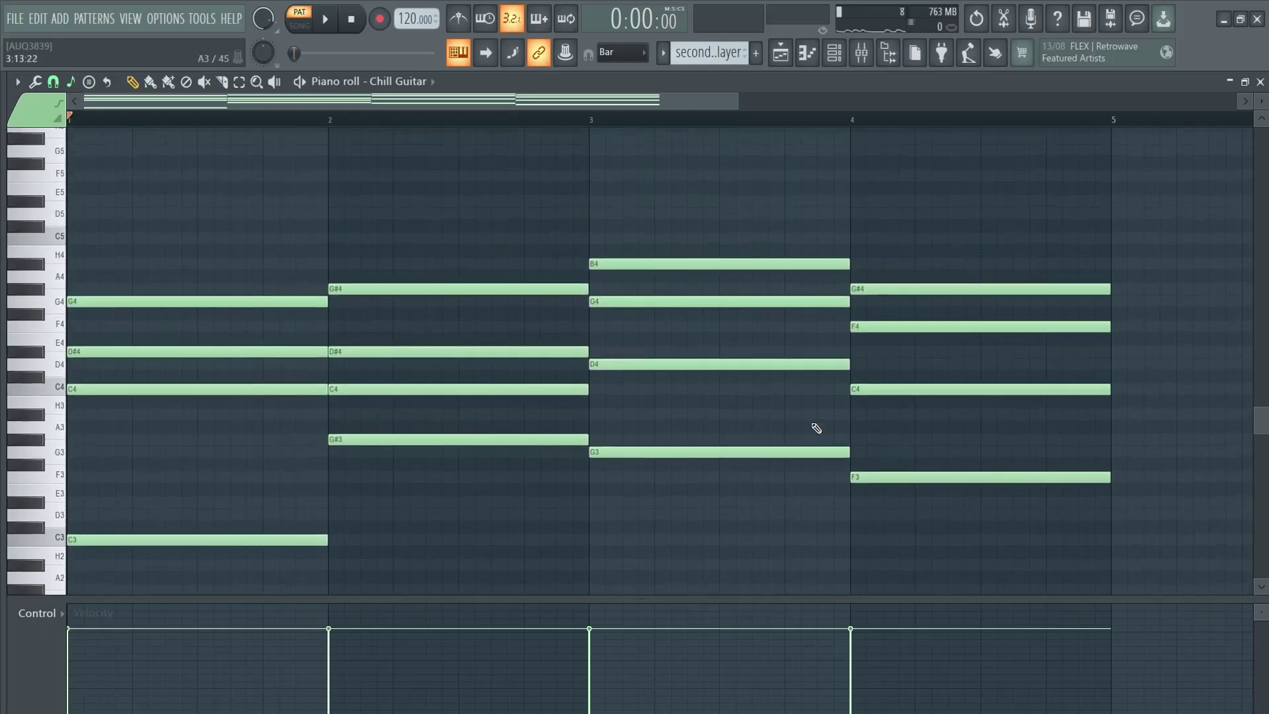
scroll(816, 428, up, 2)
scroll(679, 439, down, 3)
Arpeggiate the guitar chords with the time multiplier adjusted to give eight notes per bar
click(35, 82)
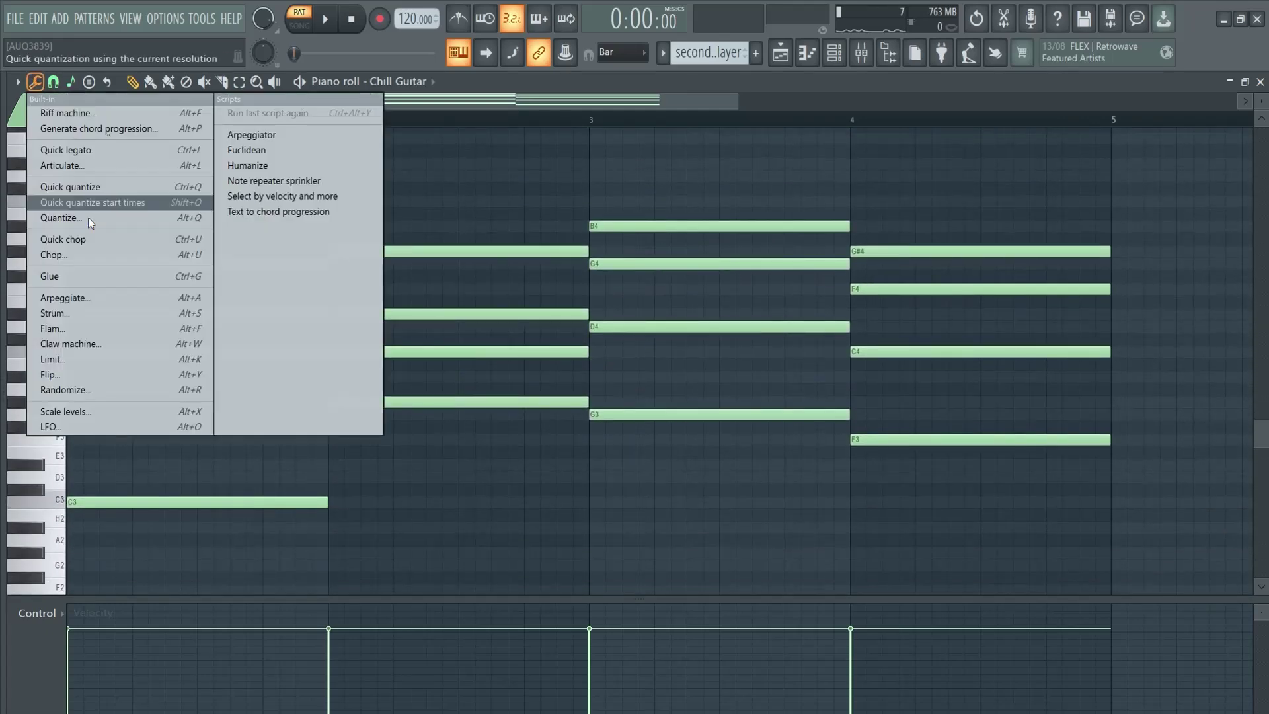
click(101, 300)
scroll(729, 311, down, 1)
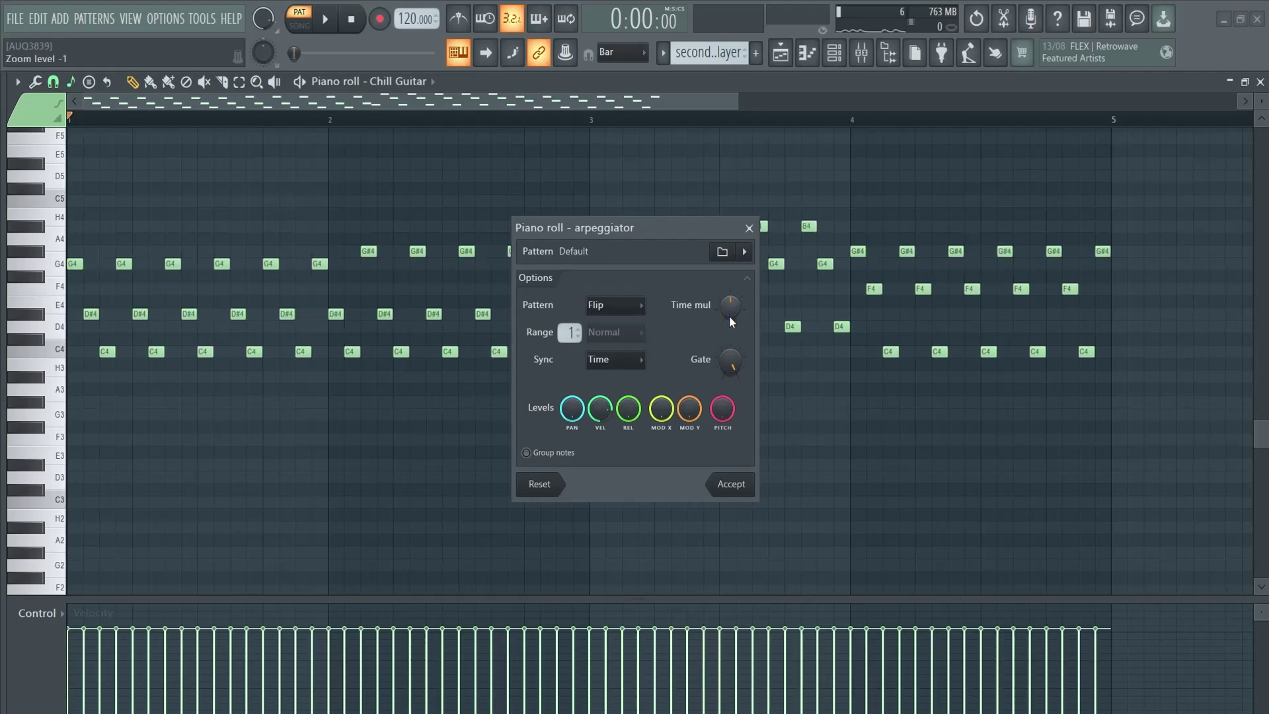
scroll(725, 311, up, 2)
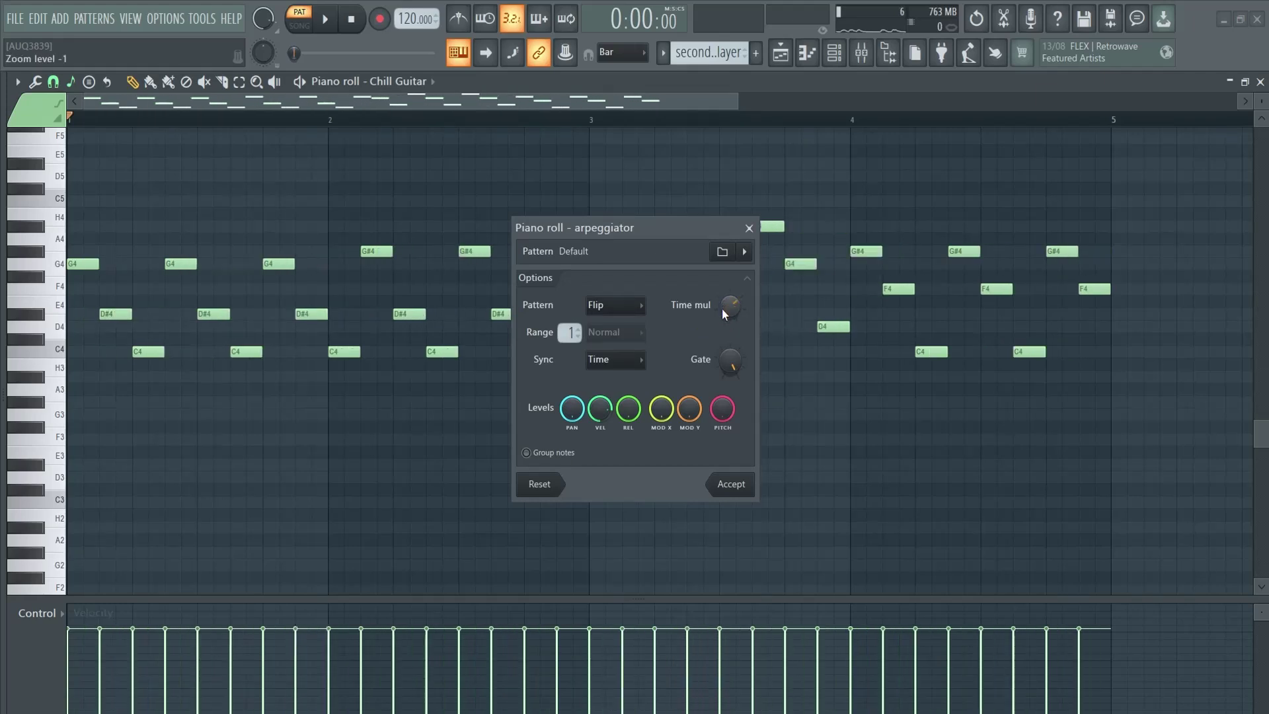
Compare the Normal arpeggio pattern with Flip, apply the arpeggio using Flip, and play back the result
click(617, 304)
click(610, 322)
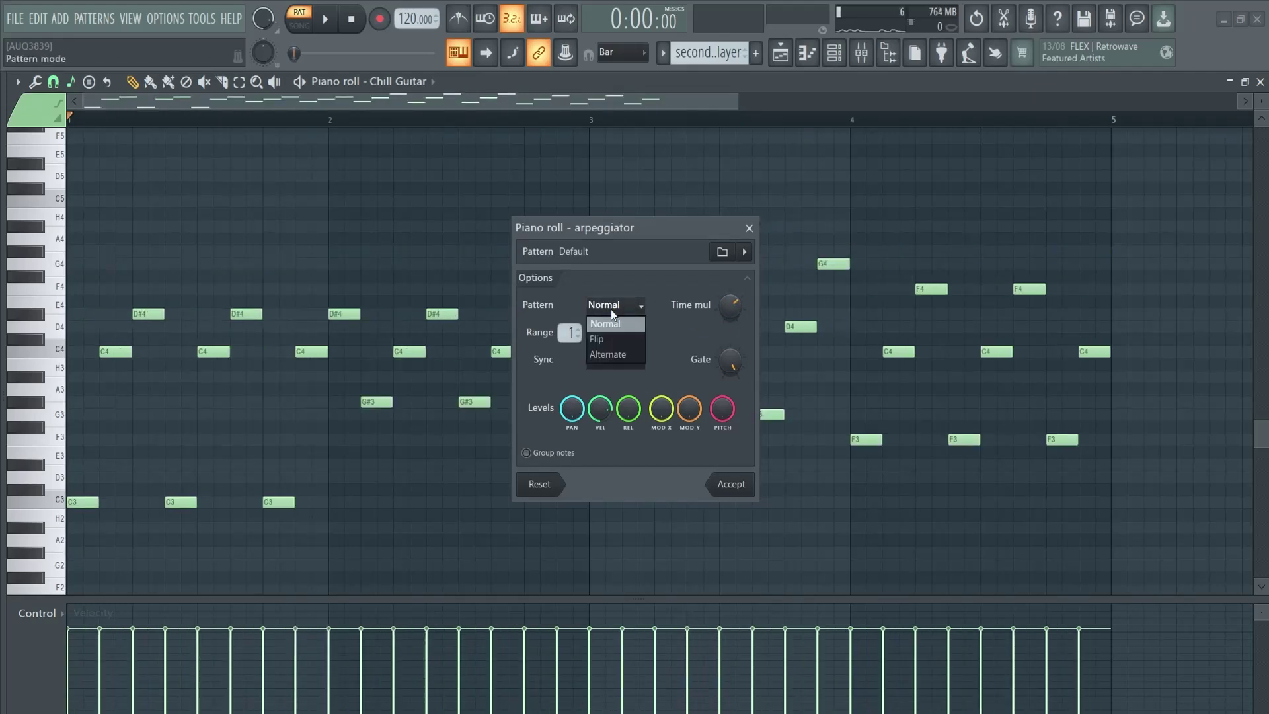
click(611, 337)
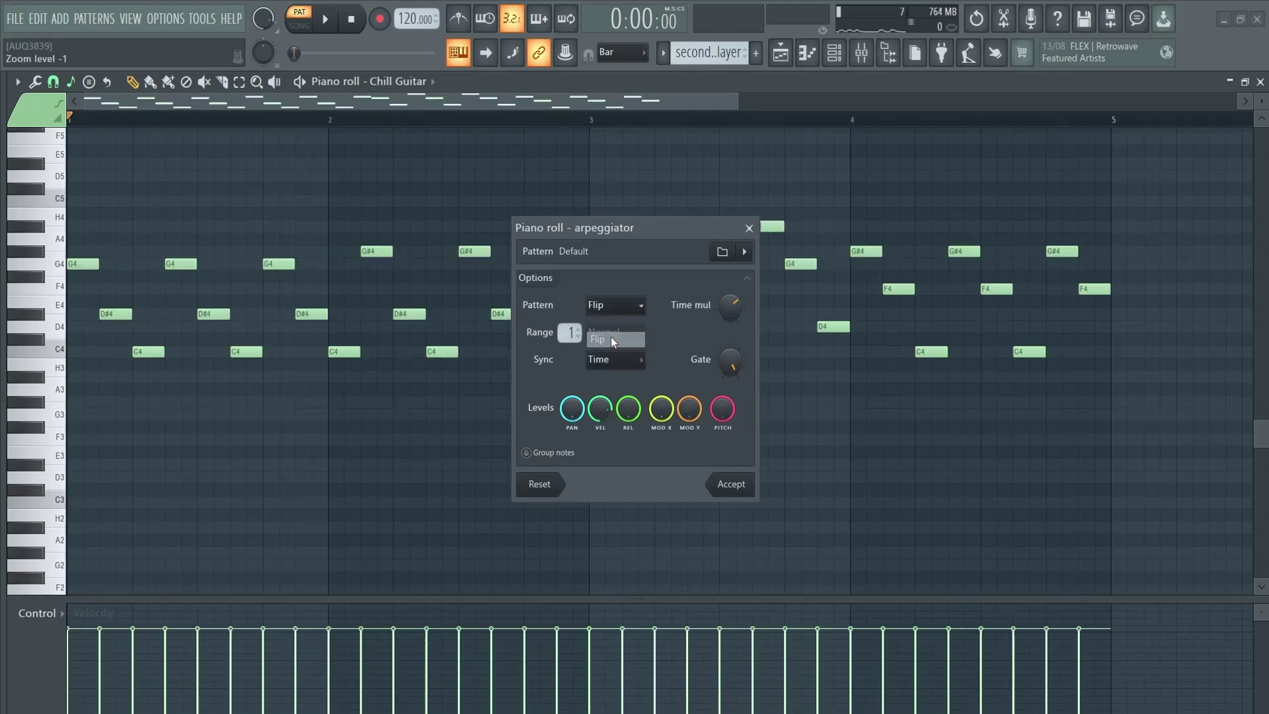
click(730, 484)
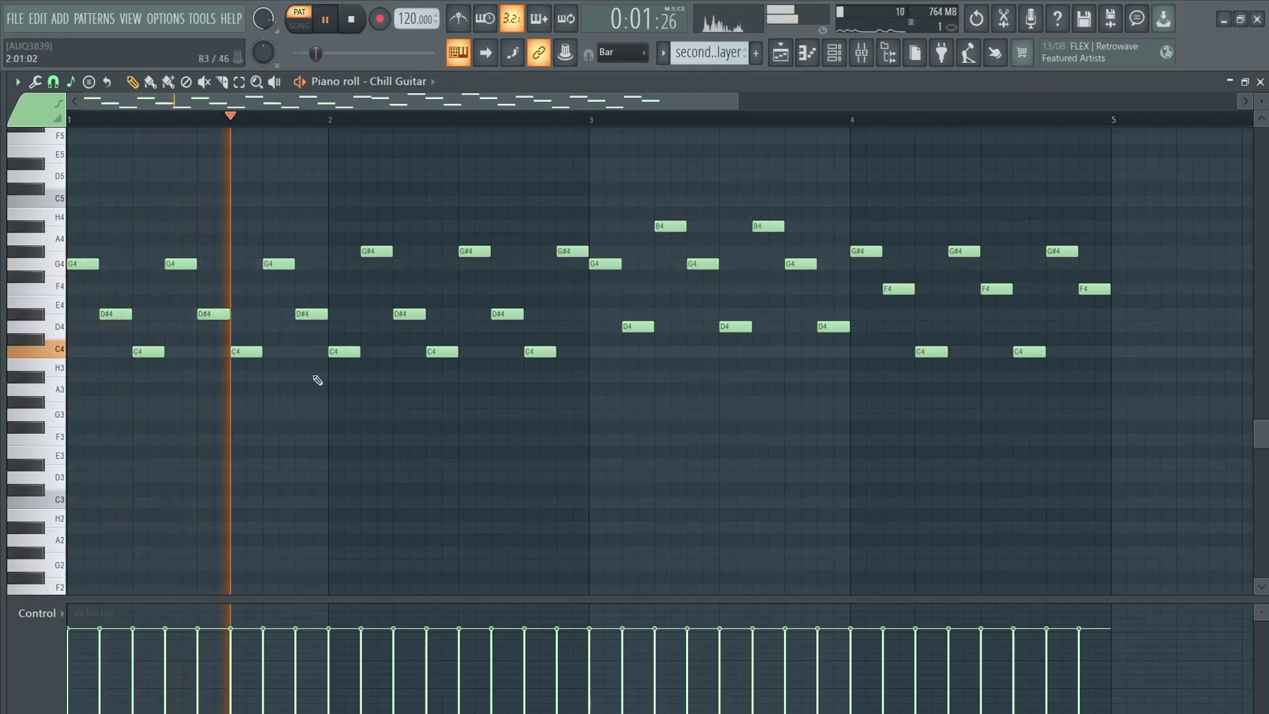
scroll(443, 462, up, 3)
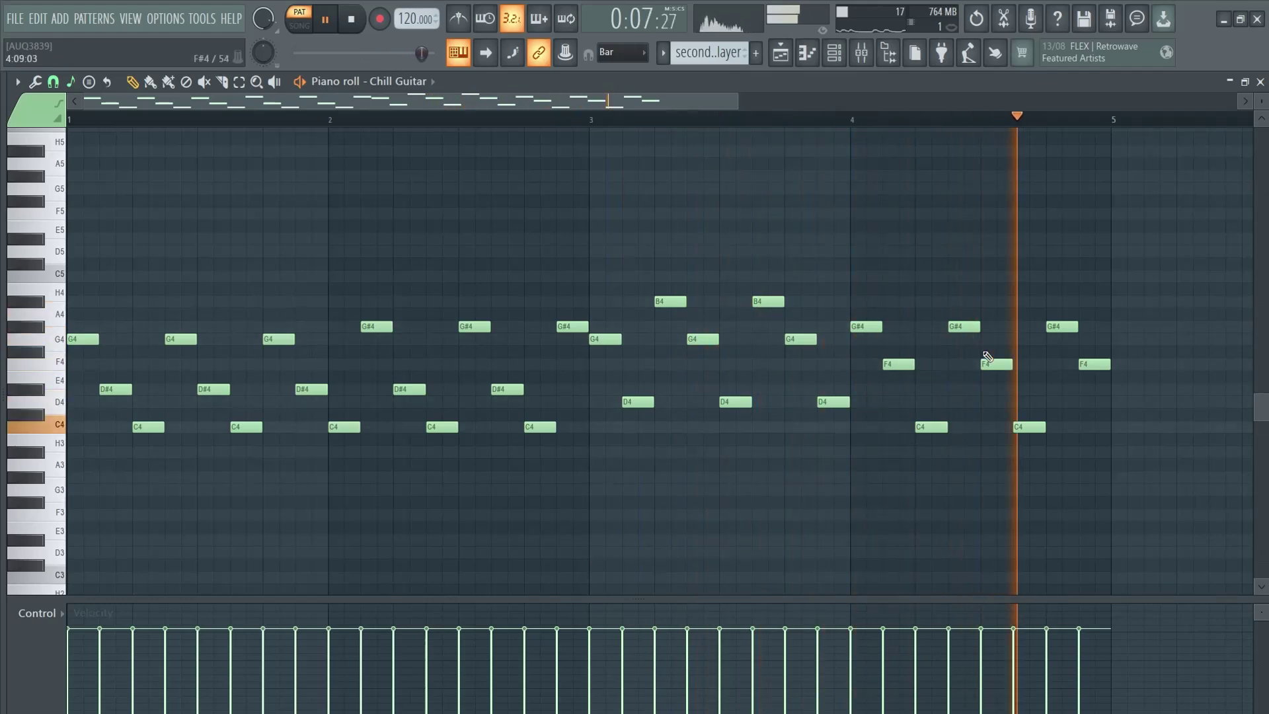
key(space)
Place a second secondary layer clip on Track 3 of the playlist, starting at bar 13
key(F5)
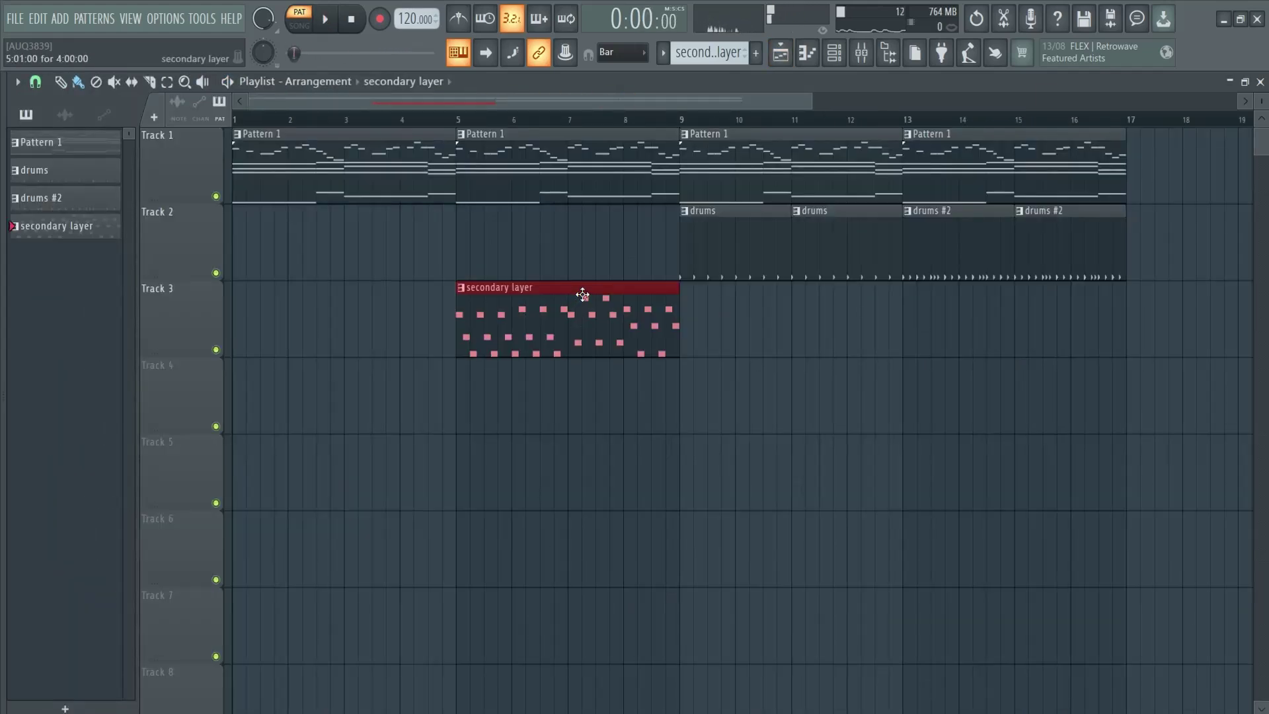
click(911, 312)
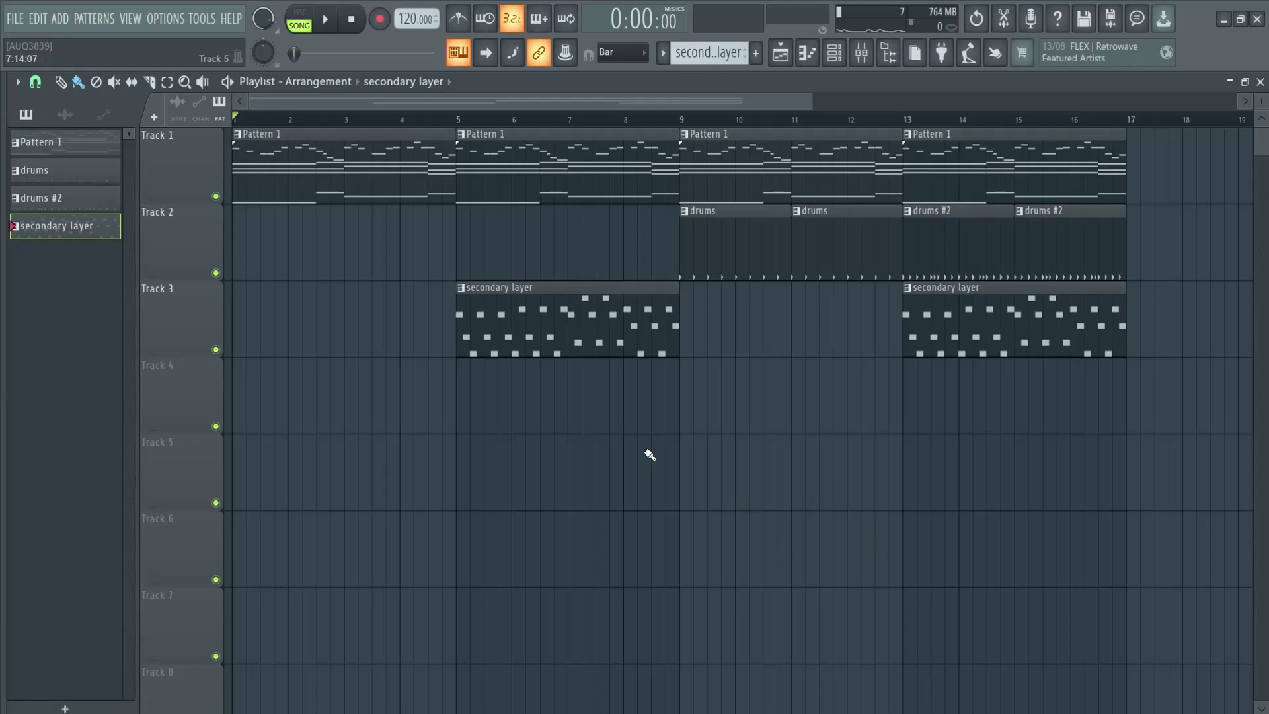
drag(416, 462, 1137, 317)
click(683, 415)
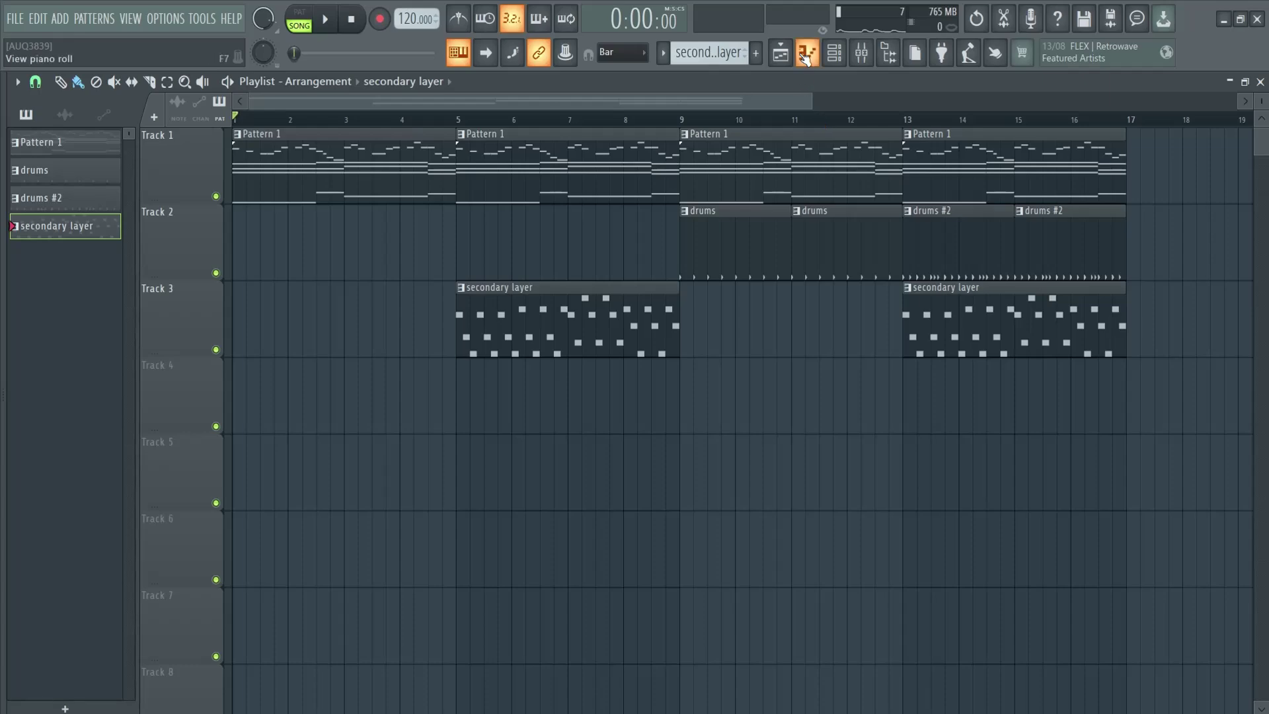
drag(2, 299, 184, 143)
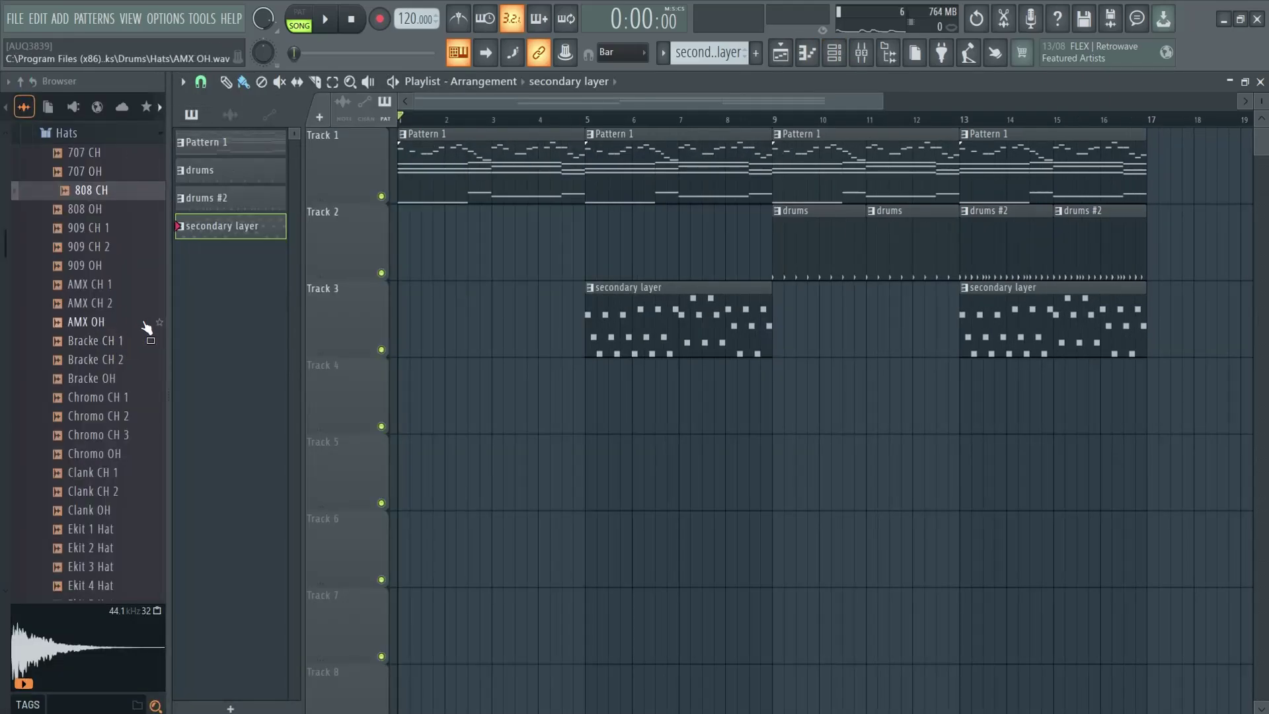
drag(171, 313, 3, 304)
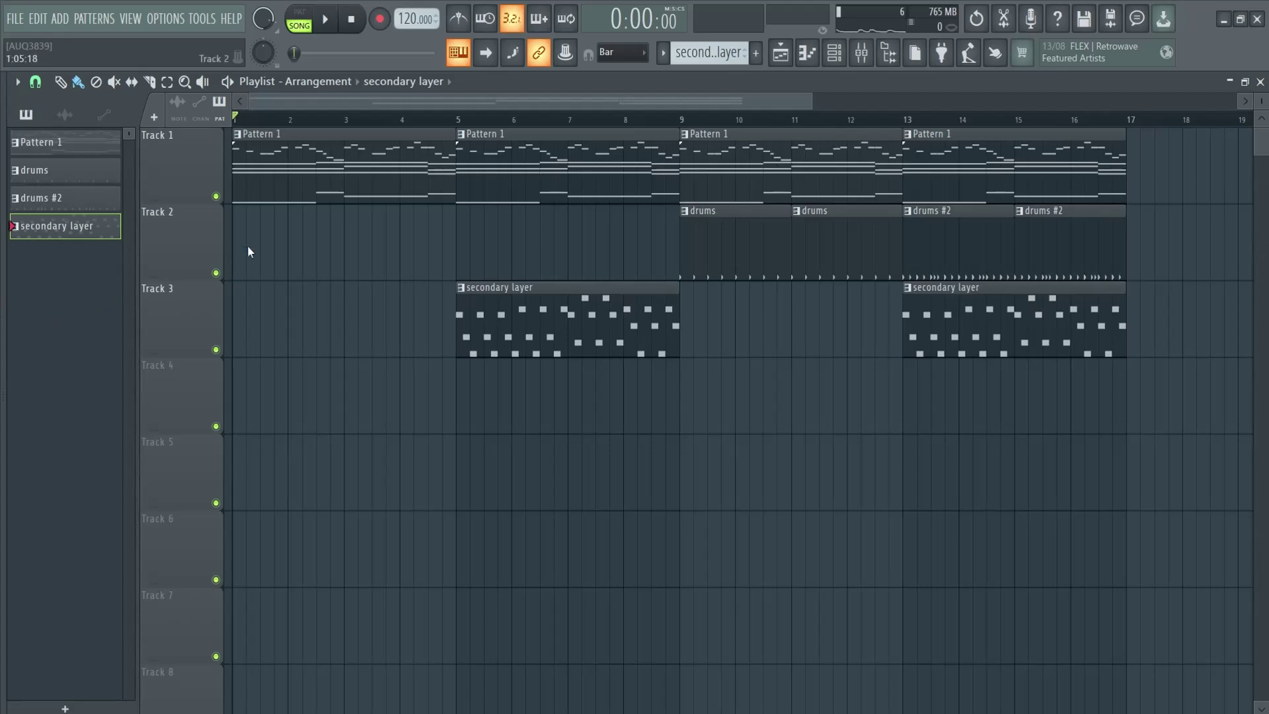